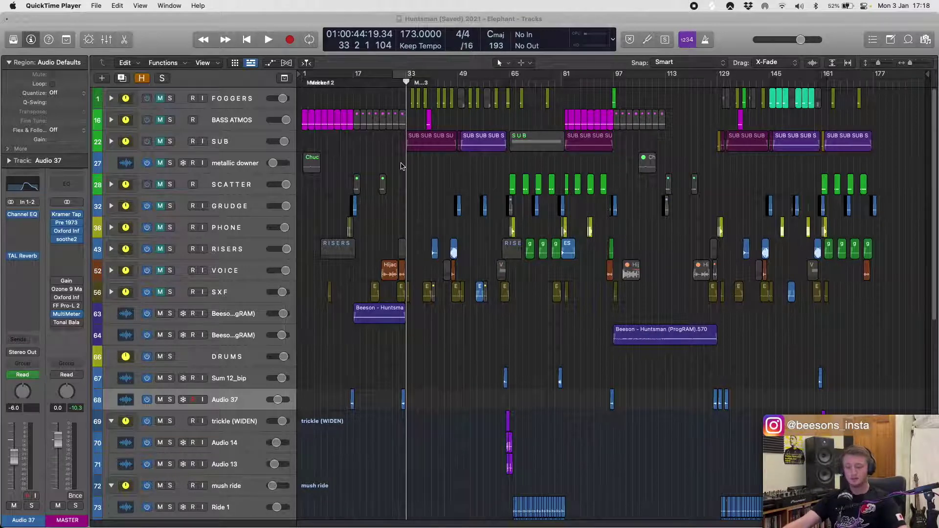
# - Shrink the track heights so more of the arrangement fits, and select the DRUMS track
pyautogui.scroll(-10, 378, 143)
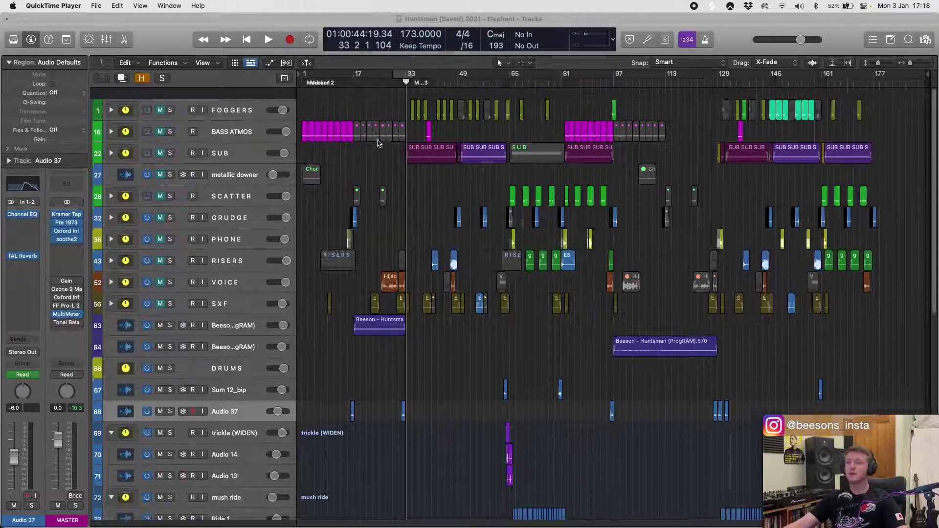
pyautogui.scroll(10, 378, 143)
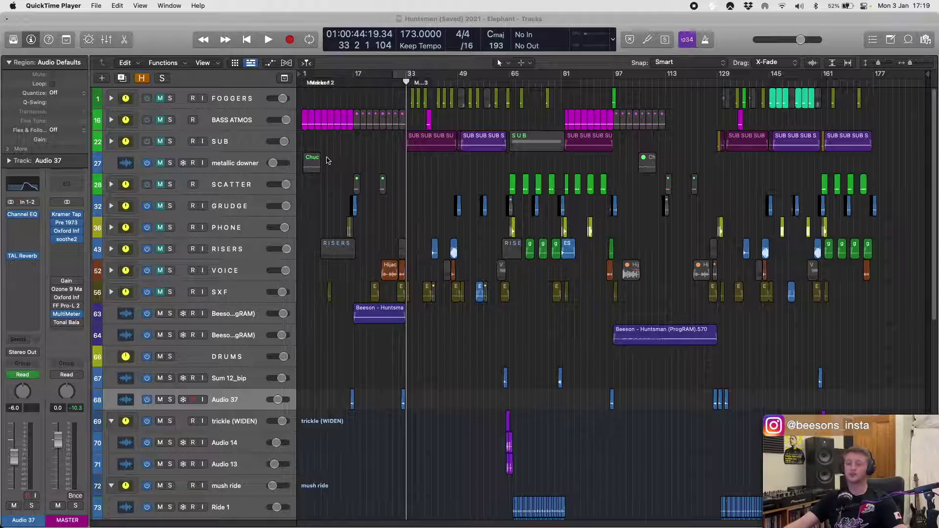
pyautogui.press('super+Up')
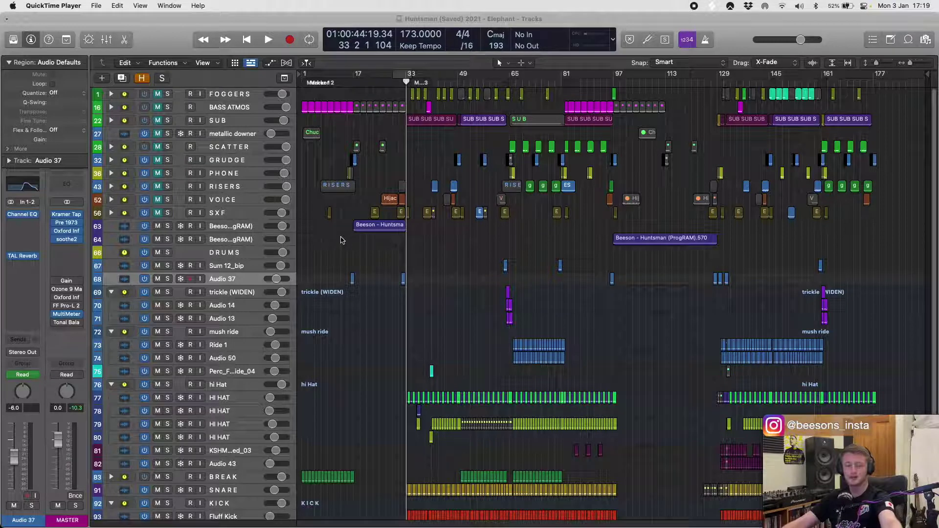
pyautogui.click(230, 222)
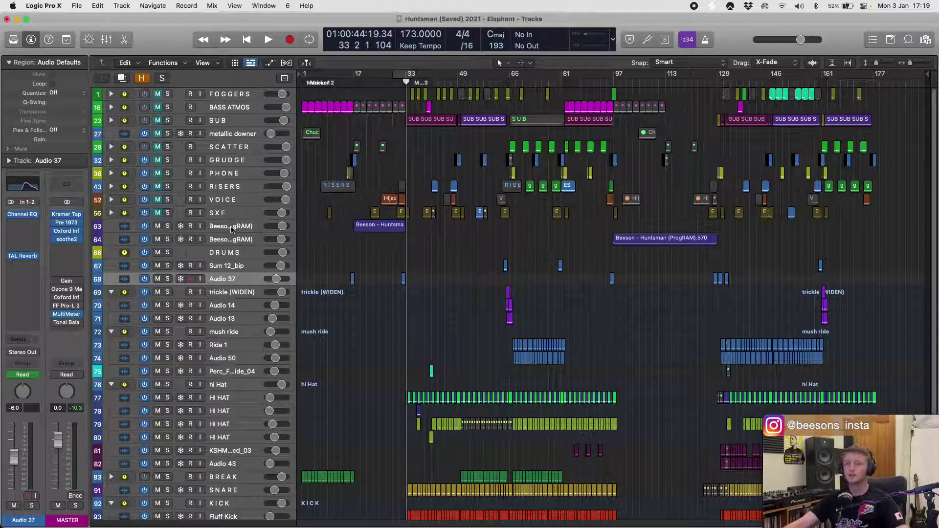
pyautogui.click(230, 226)
pyautogui.click(229, 237)
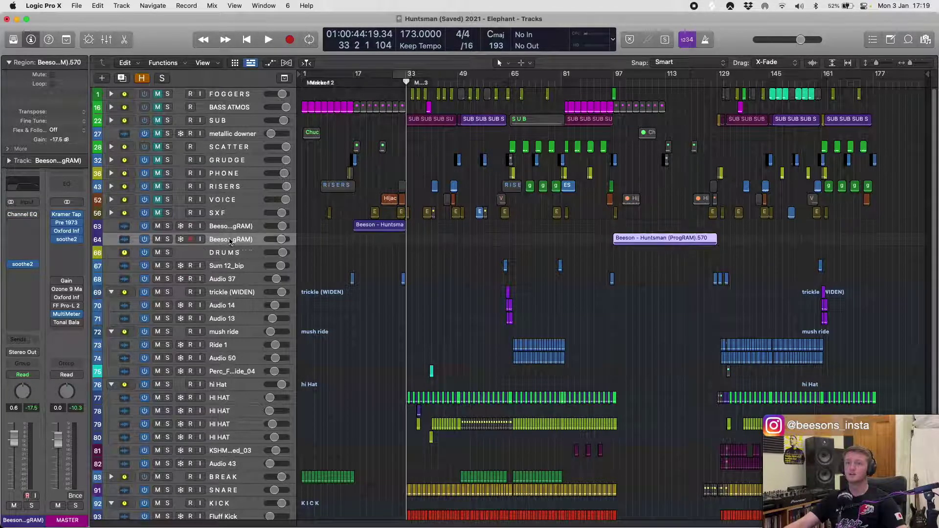
pyautogui.click(174, 254)
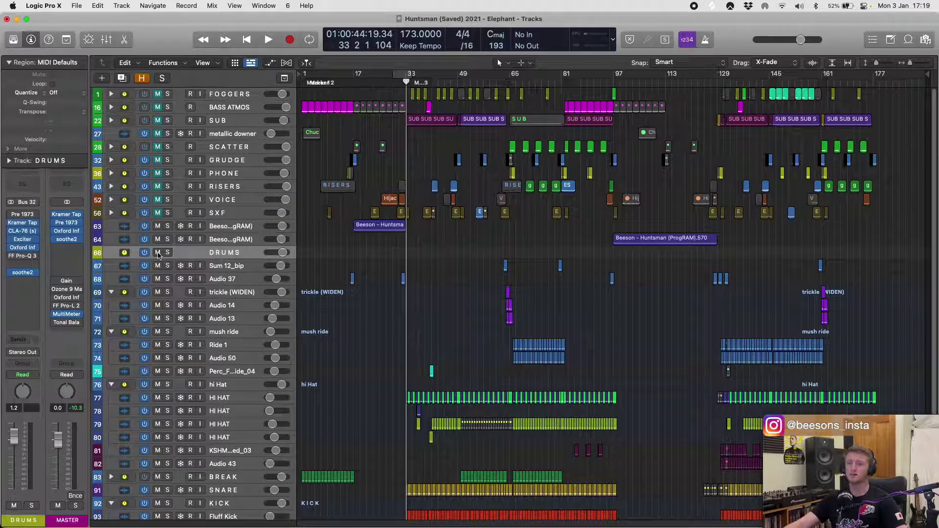
# - Collapse the trickle (WIDEN), mush ride, hi Hat and KICK track stacks
pyautogui.click(111, 293)
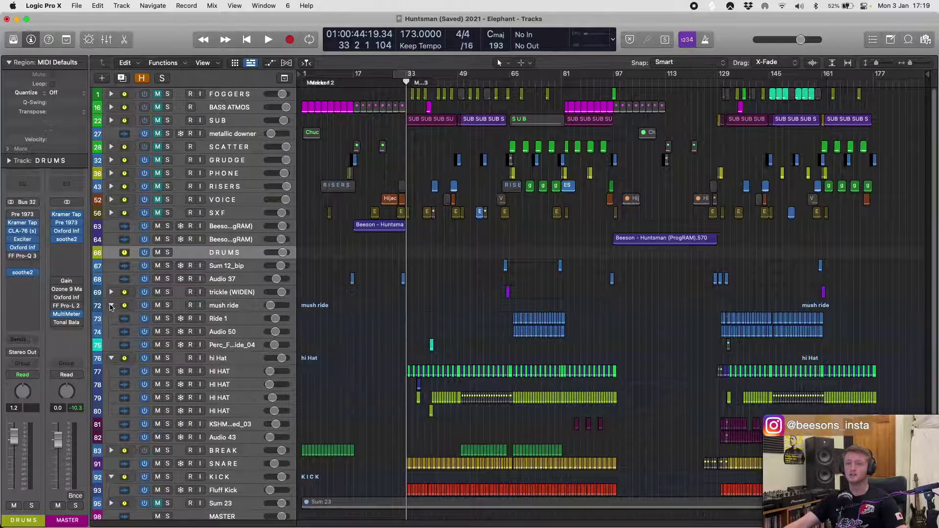
pyautogui.click(111, 305)
pyautogui.click(112, 332)
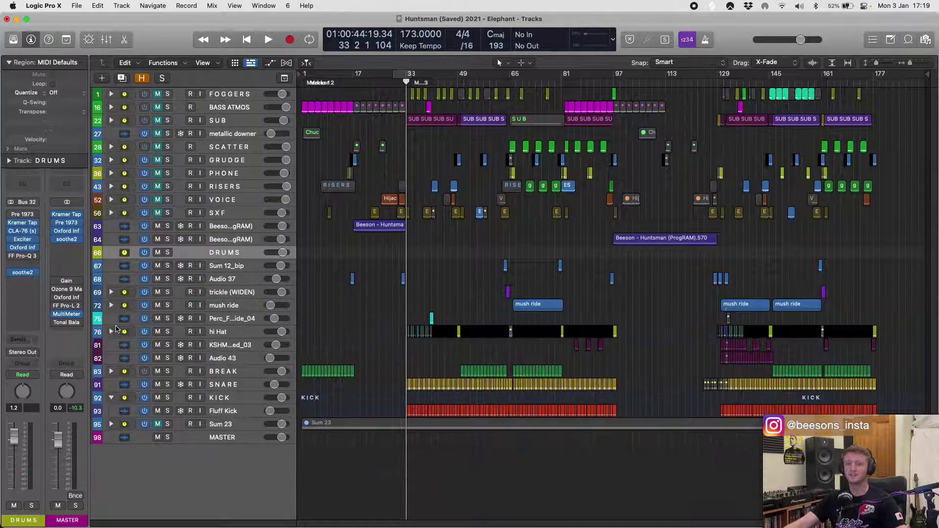
pyautogui.click(111, 398)
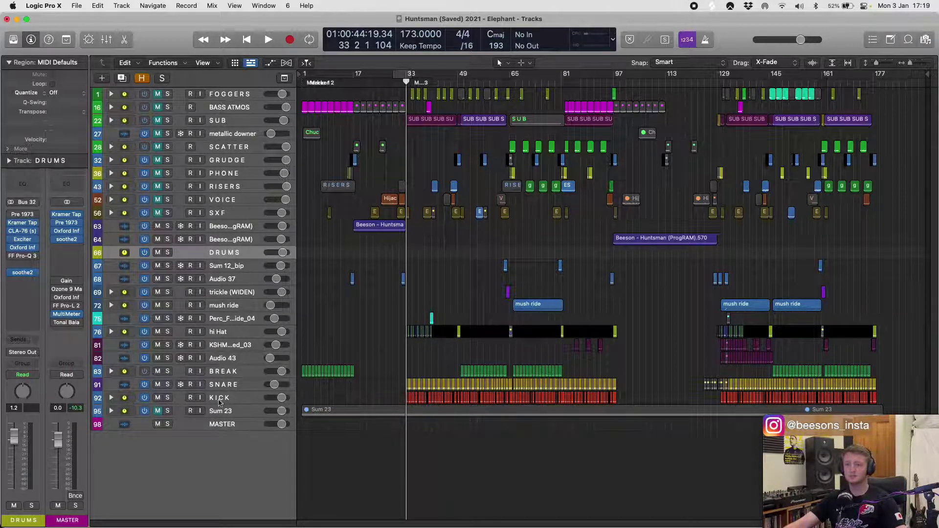
# - Mute and switch off the DRUMS track together with all its drum subtracks, and clear the region selection
pyautogui.press('super+a')
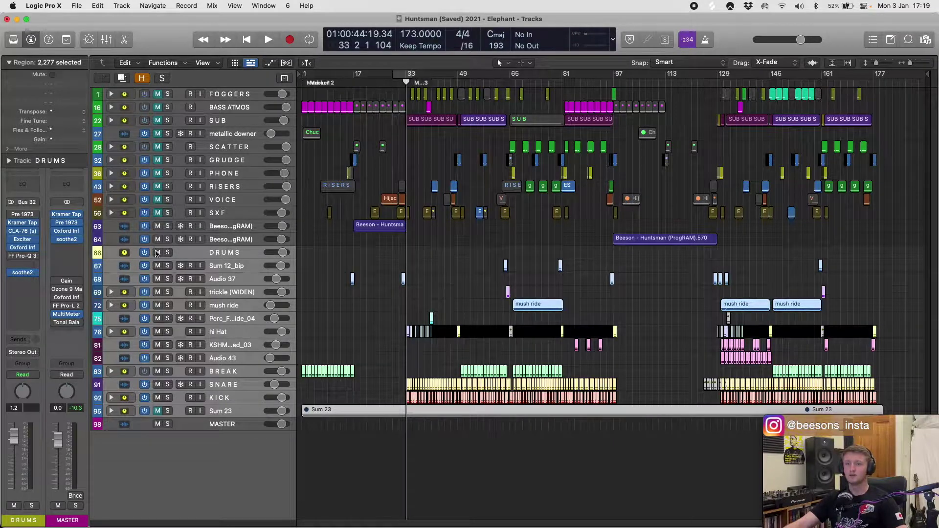
pyautogui.click(157, 253)
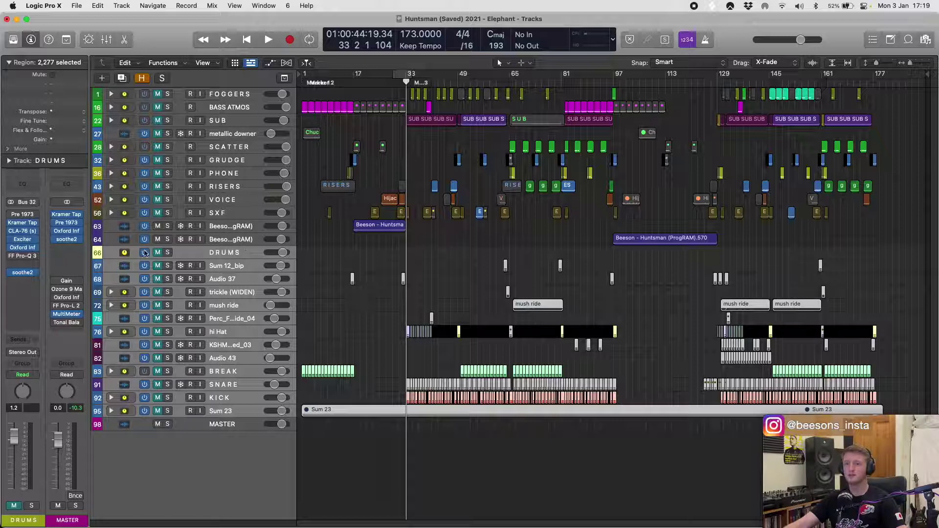
pyautogui.click(145, 252)
pyautogui.click(371, 253)
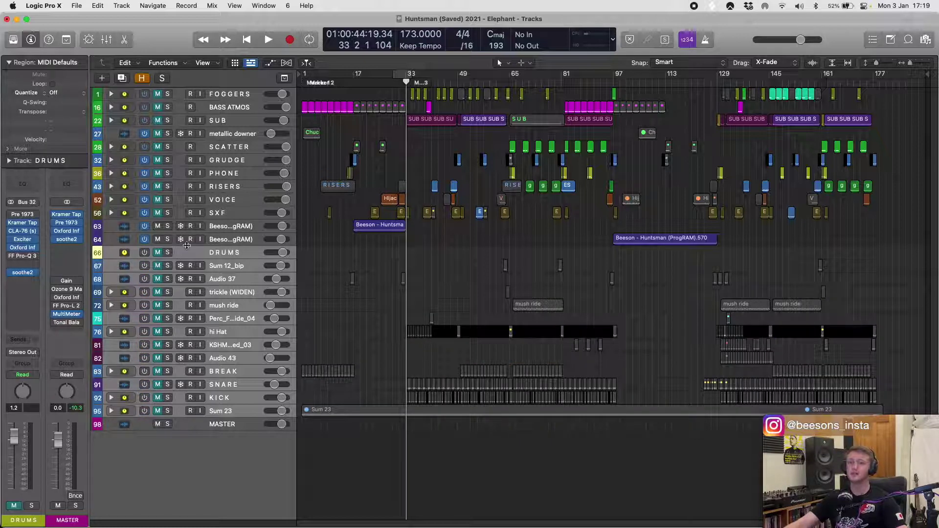
pyautogui.click(343, 223)
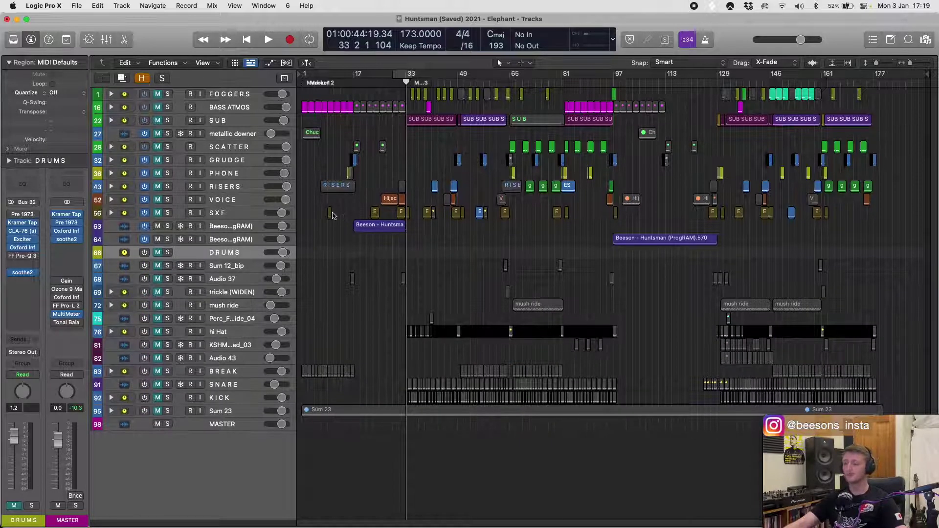
# - Expand the FOGGERS stack and select its first Stressed track below the two FROG tracks
pyautogui.click(231, 109)
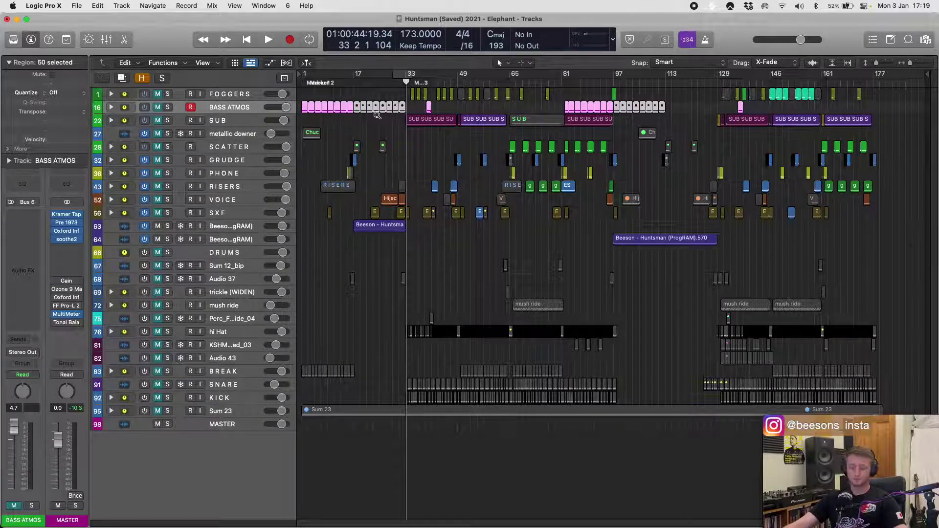
pyautogui.press('super+Down')
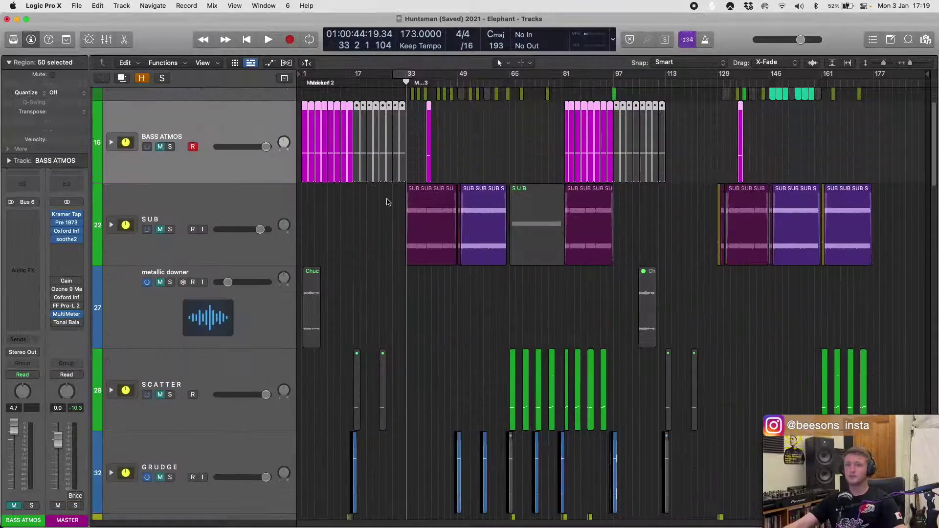
pyautogui.scroll(-1, 388, 202)
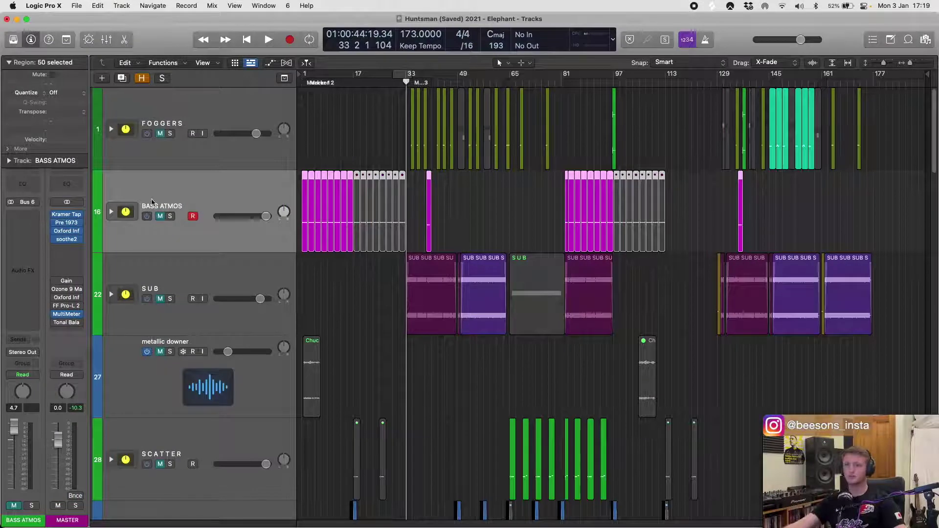
pyautogui.click(111, 129)
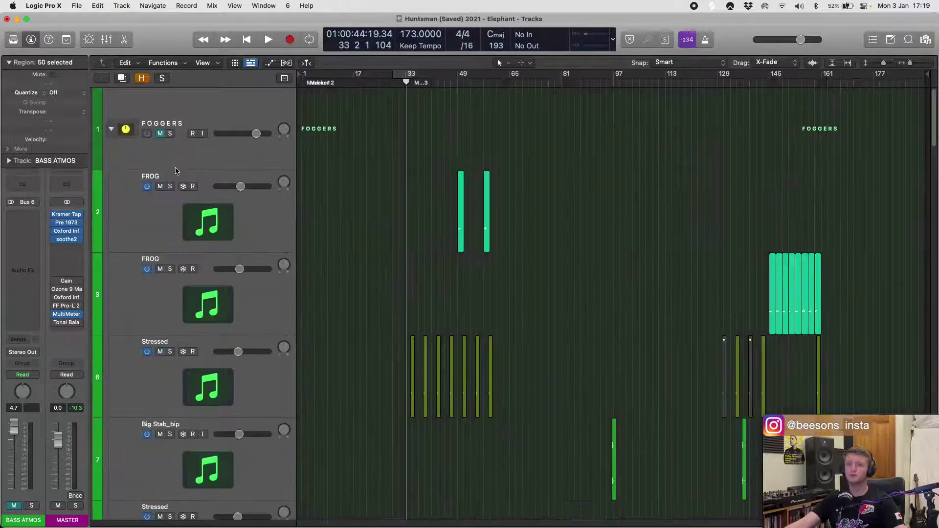
pyautogui.click(157, 216)
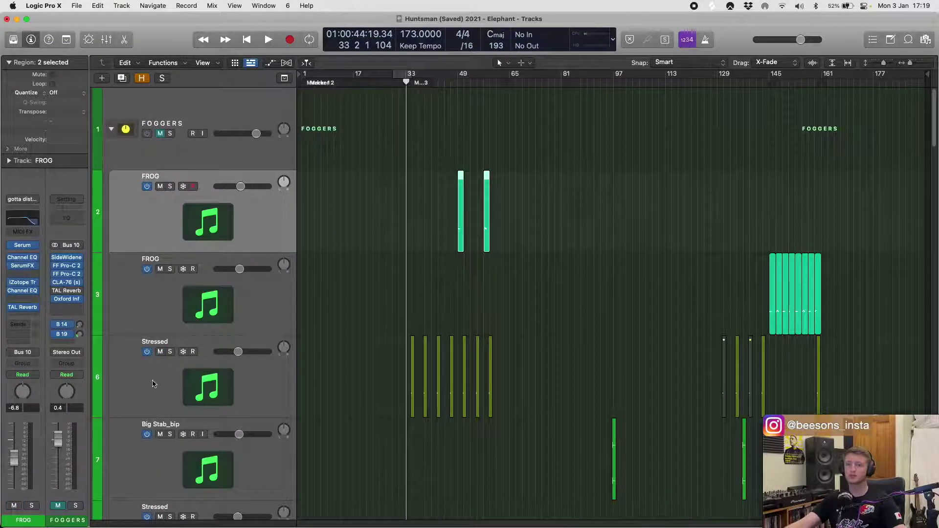
pyautogui.click(152, 384)
pyautogui.scroll(-5, 153, 384)
pyautogui.press('z')
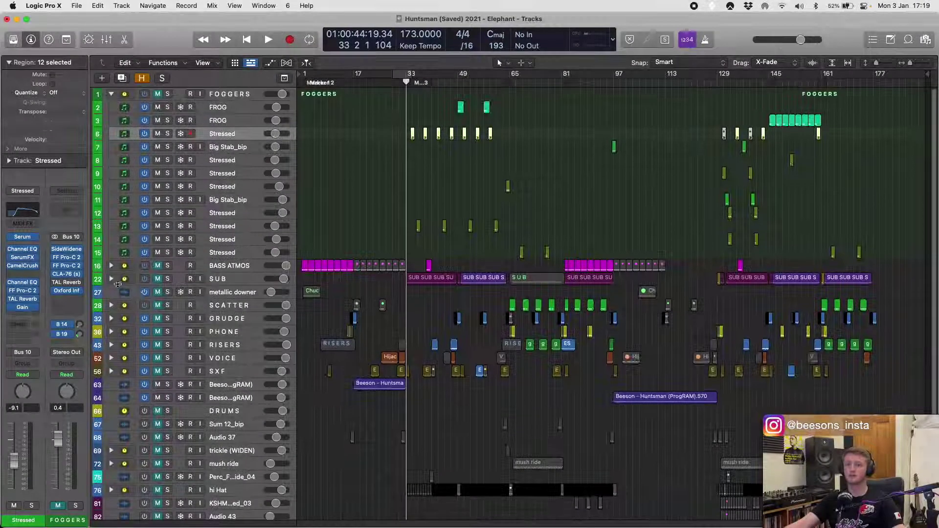
# - Expand the SUB and BASS ATMOS stacks and unmute both along with FOGGERS
pyautogui.click(112, 278)
pyautogui.click(112, 267)
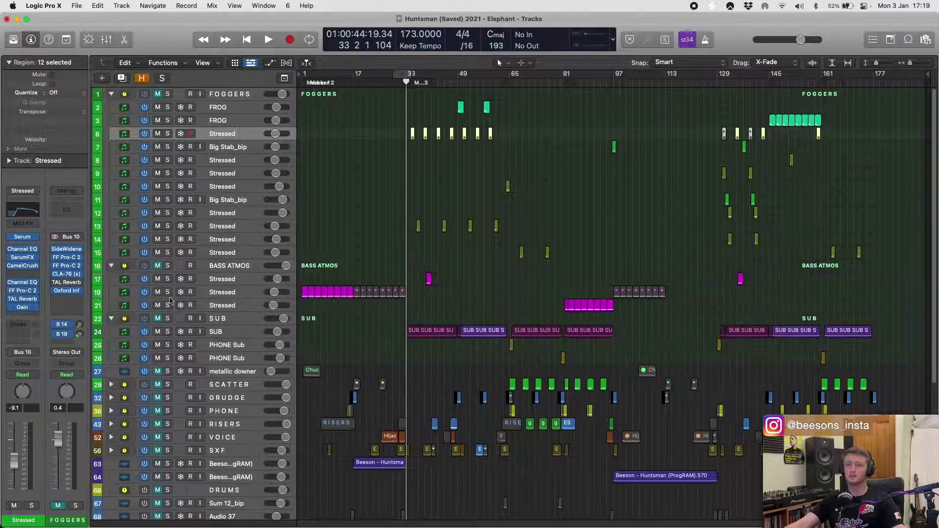
pyautogui.click(147, 319)
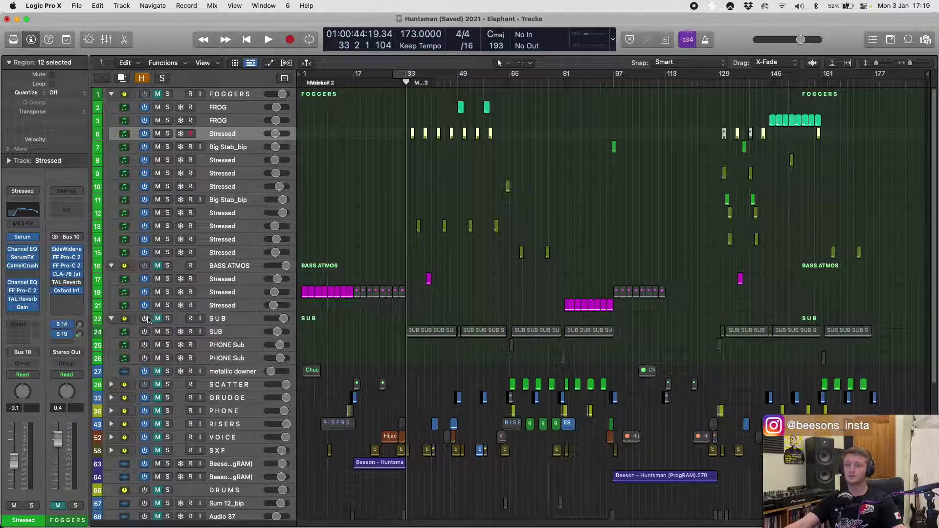
pyautogui.click(155, 319)
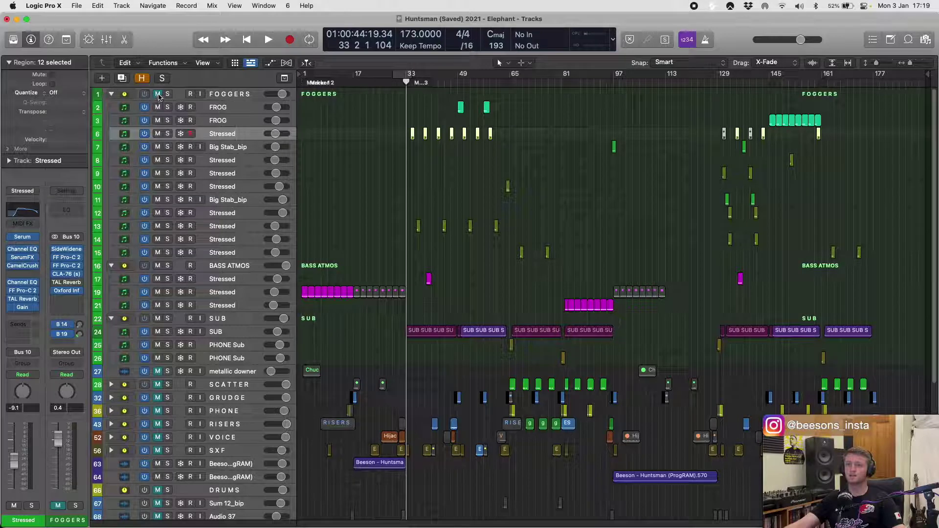
pyautogui.click(378, 186)
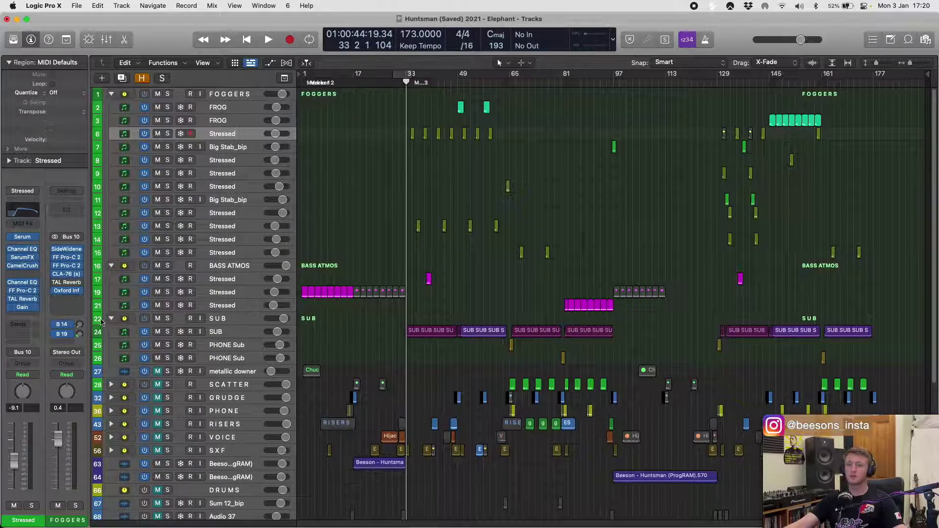
# - Move the BASS ATMOS stack above FOGGERS and collapse the SUB, BASS ATMOS and FOGGERS stacks
pyautogui.click(110, 319)
pyautogui.click(112, 266)
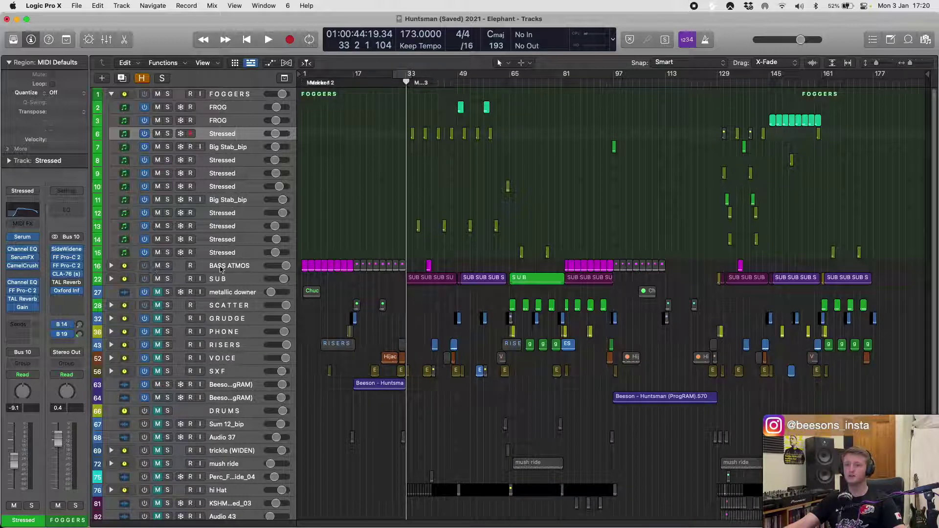
pyautogui.moveTo(221, 268); pyautogui.dragTo(216, 94)
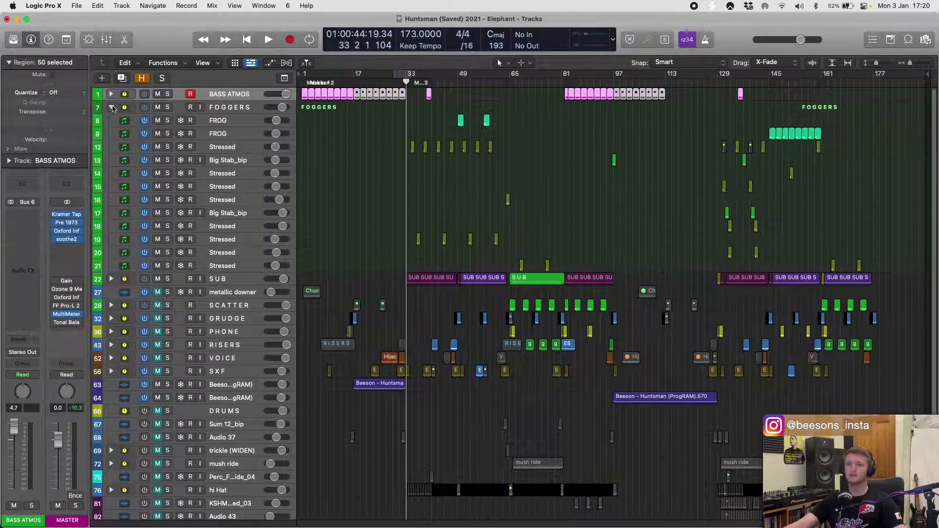
pyautogui.click(112, 107)
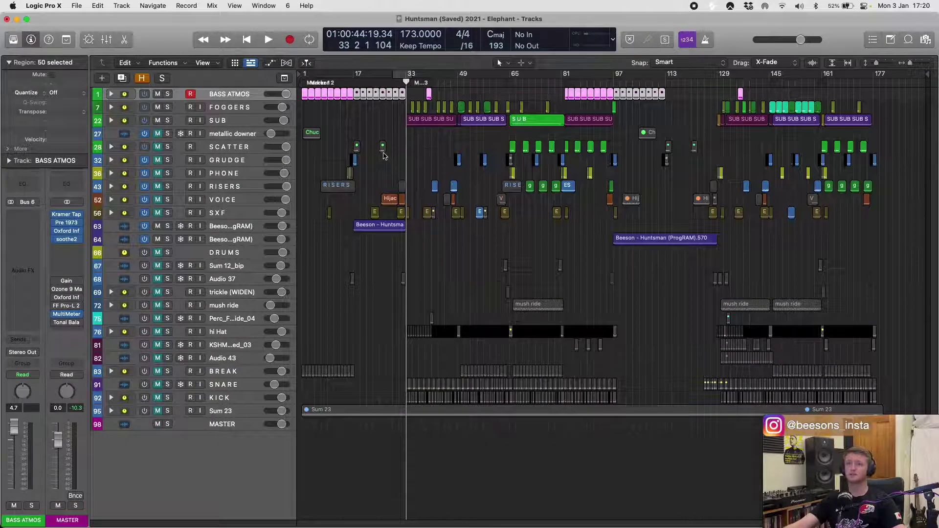
# - Solo the BASS ATMOS stack and play the project from the beginning
pyautogui.press('super+Down')
pyautogui.press('super+Down')
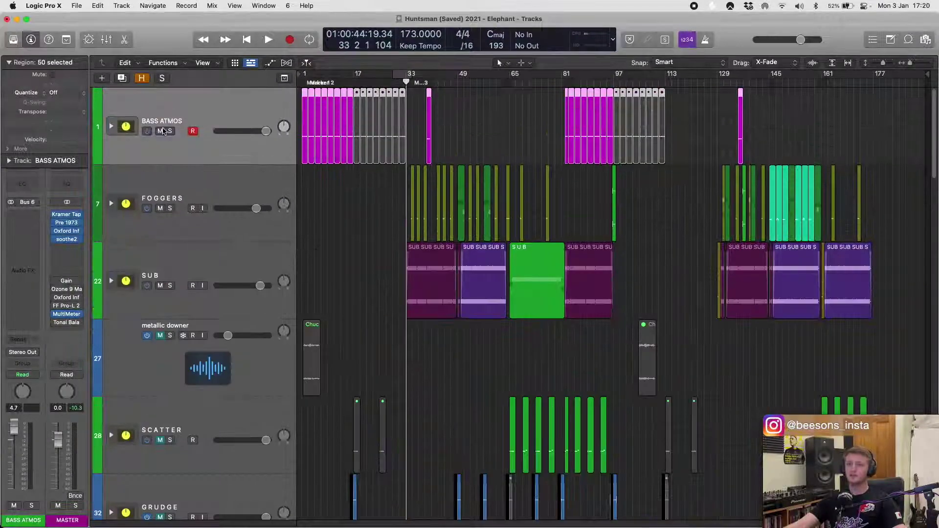
pyautogui.click(169, 131)
pyautogui.press('Return')
pyautogui.press('space')
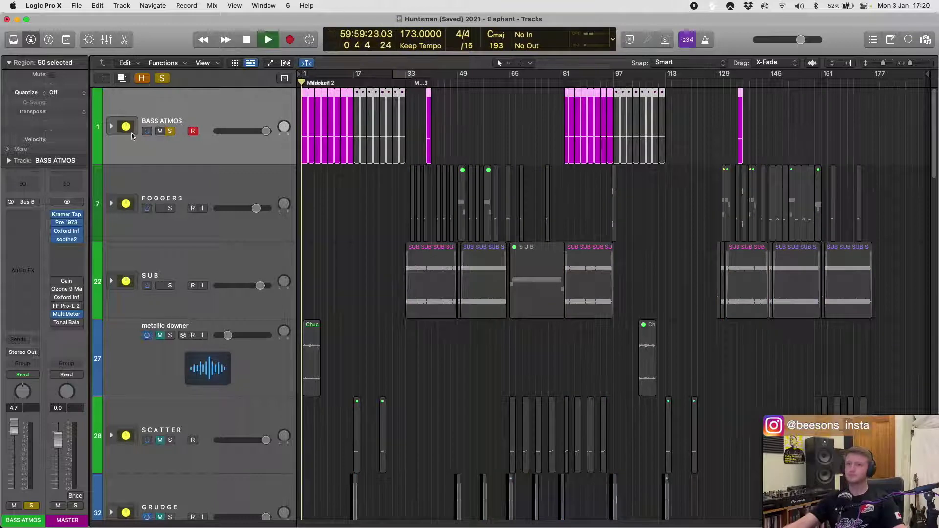
# - Expand the BASS ATMOS stack and select its second Stressed track, which holds the intro regions
pyautogui.click(111, 127)
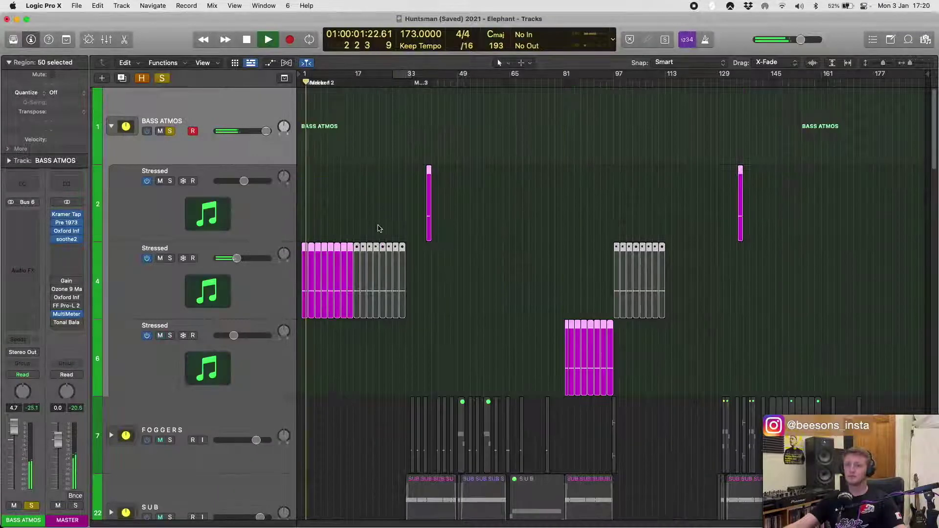
pyautogui.scroll(5, 379, 228)
pyautogui.scroll(-3, 392, 254)
pyautogui.click(411, 282)
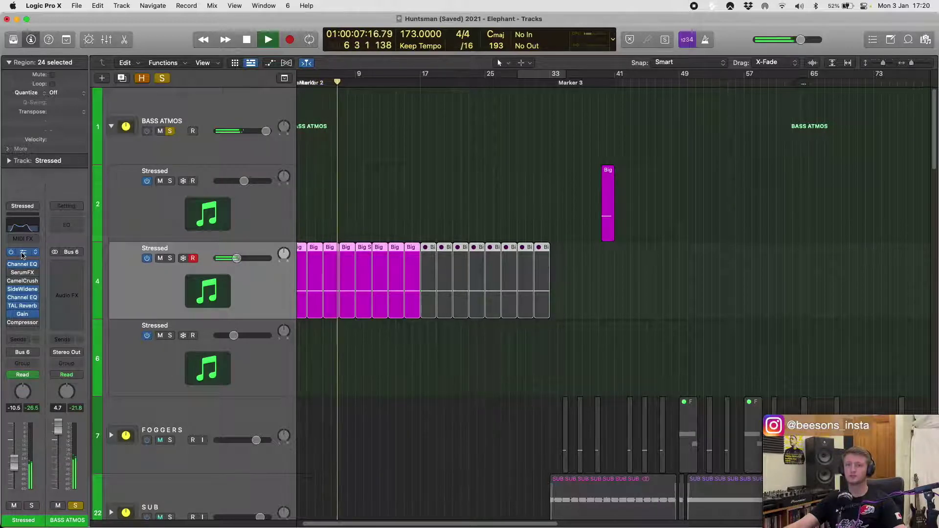
# - Open the selected Stressed track's Serum instrument, move its window clear of the track headers and stop playback
pyautogui.click(22, 254)
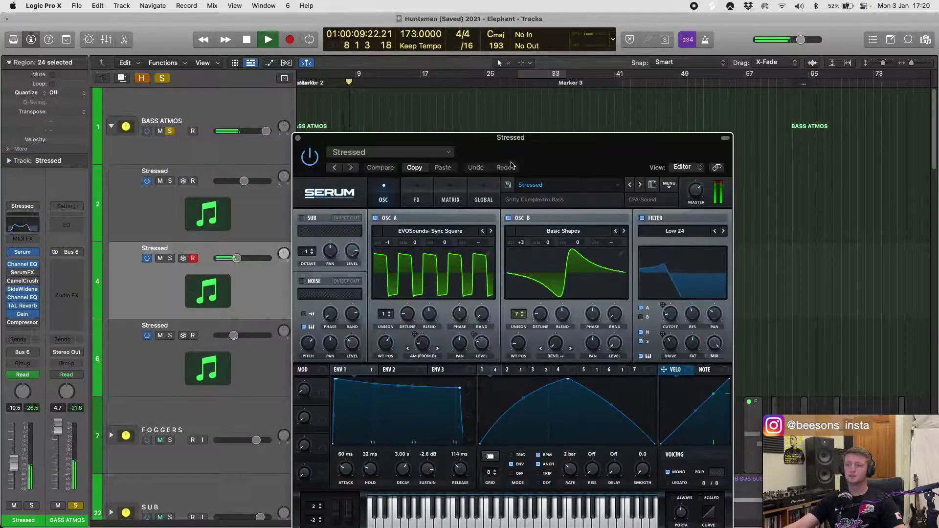
pyautogui.moveTo(510, 166); pyautogui.dragTo(609, 91)
pyautogui.press('space')
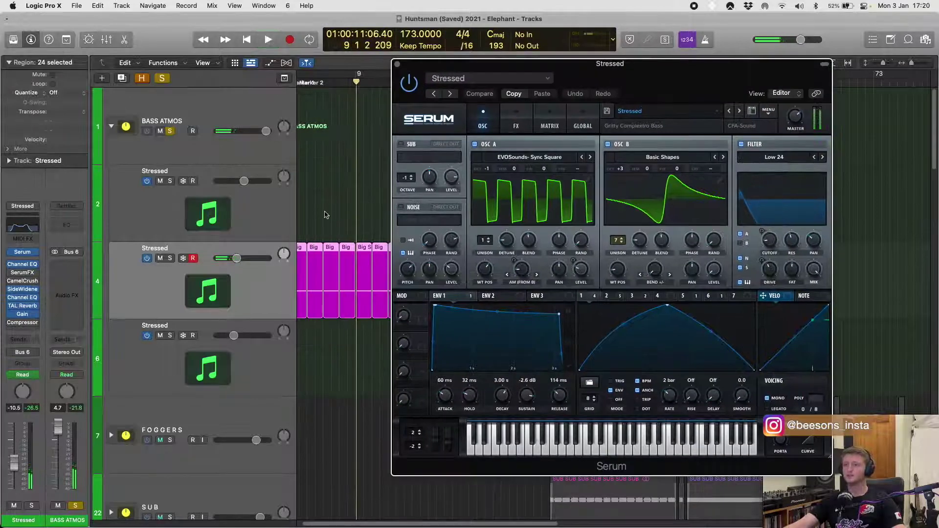
# - Clear the region selection and return the playhead to the start of the project
pyautogui.click(271, 295)
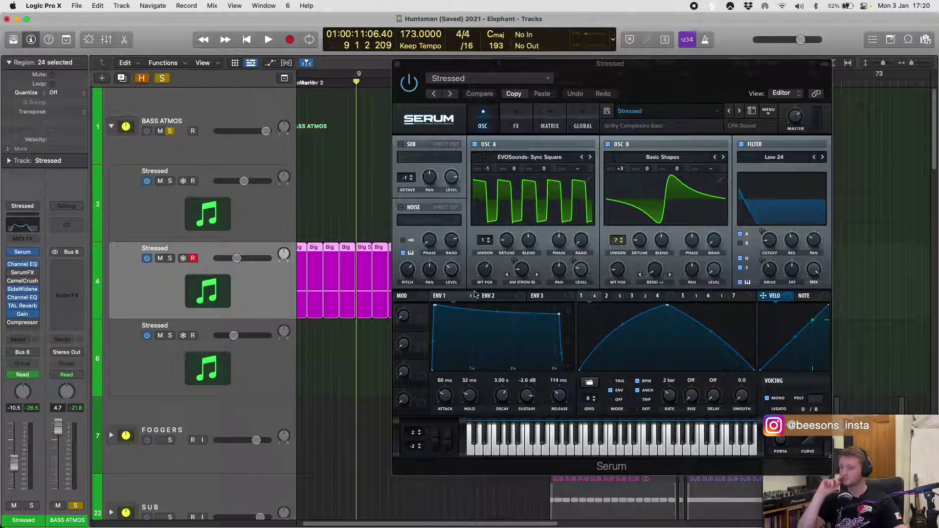
pyautogui.click(614, 83)
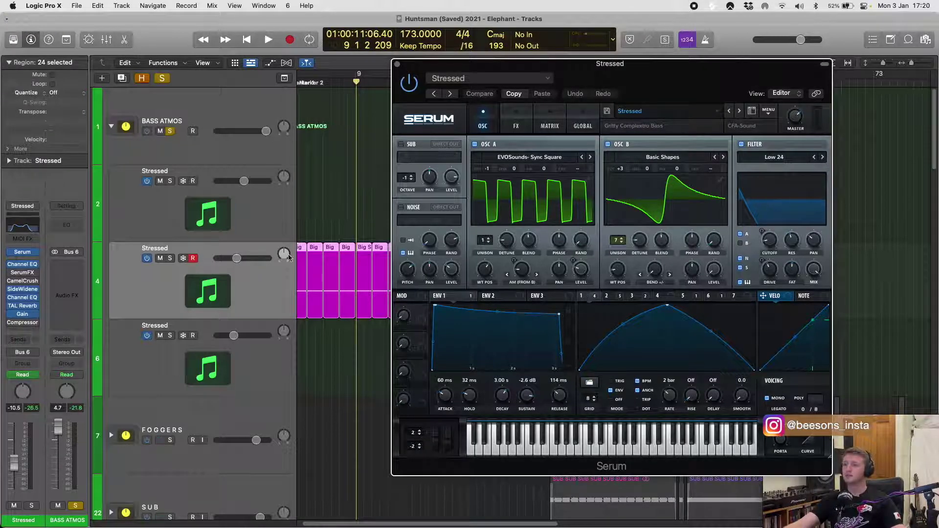
pyautogui.click(328, 226)
pyautogui.press('Return')
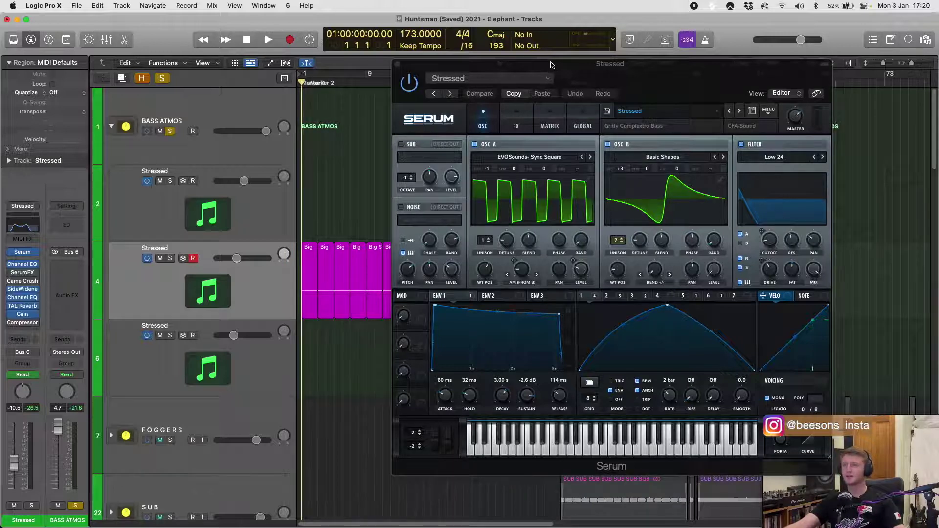
# - Remove SerumFX, CamelCrusher and Compressor from the selected Stressed track and bypass its remaining effects while the project plays, then stop playback
pyautogui.moveTo(551, 65); pyautogui.dragTo(608, 67)
pyautogui.press('space')
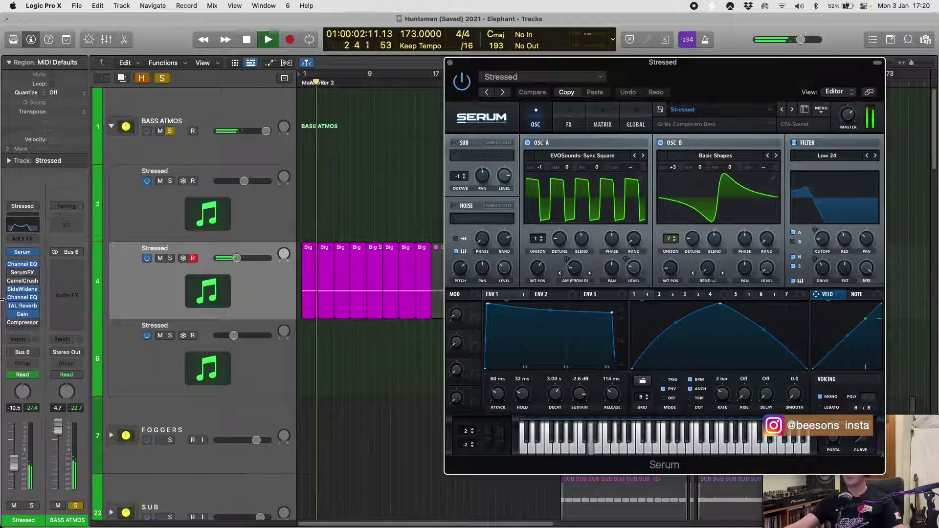
pyautogui.click(36, 273)
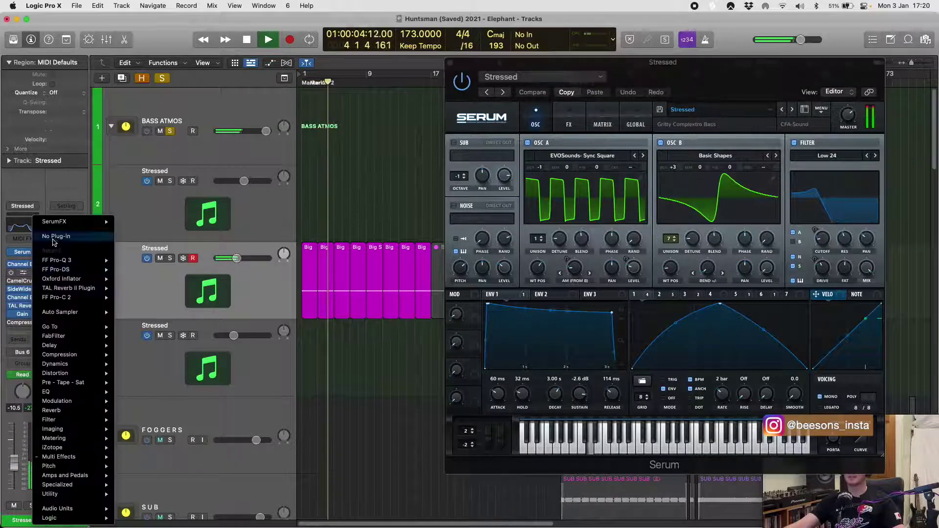
pyautogui.press('Escape')
pyautogui.click(36, 281)
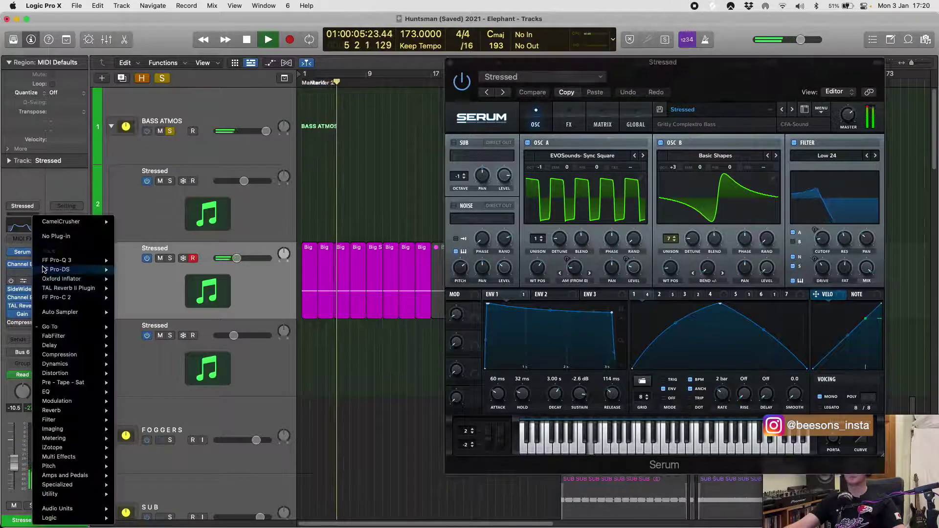
pyautogui.click(63, 237)
pyautogui.click(29, 281)
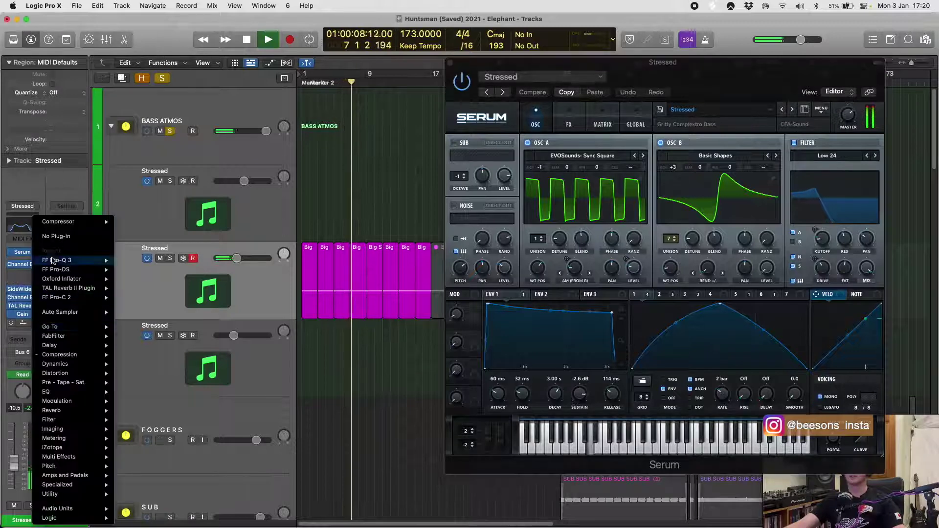
pyautogui.click(44, 237)
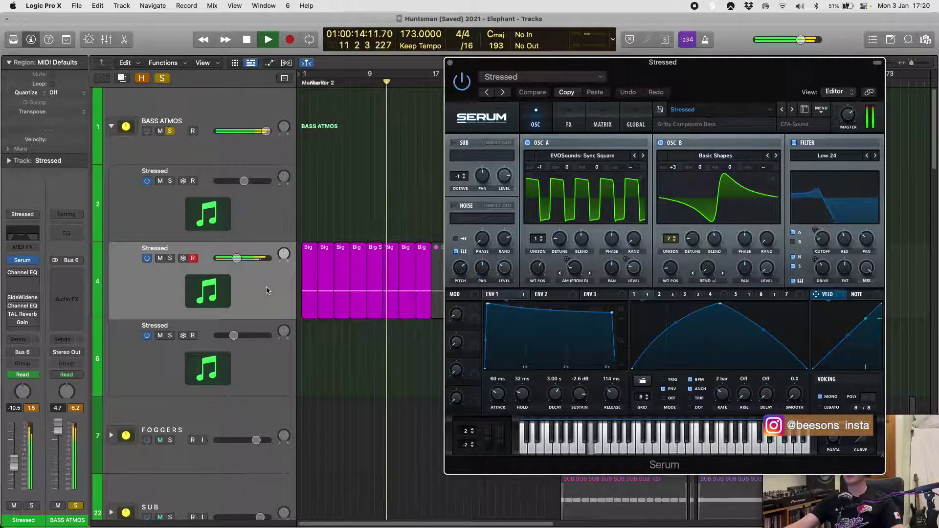
pyautogui.press('space')
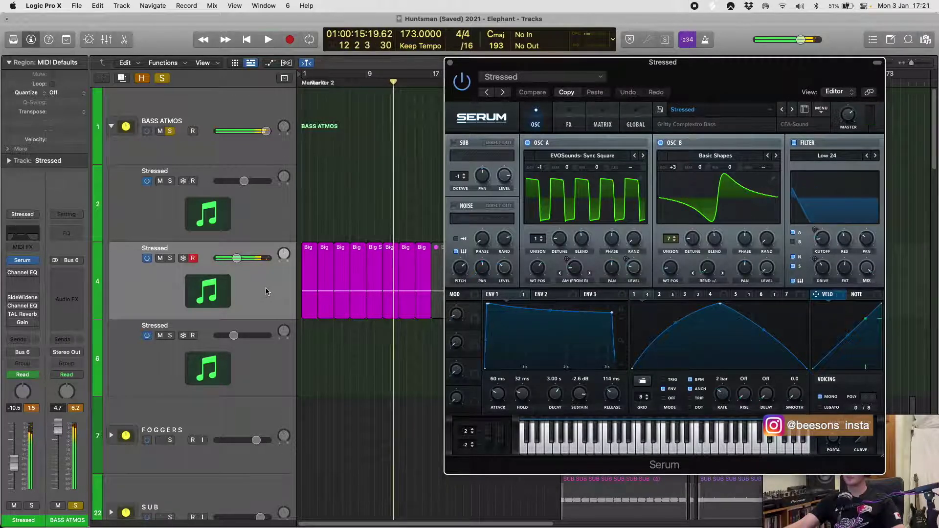
# - Re-enable the Stressed track's first Channel EQ, audition it briefly, and view its curve before closing its window
pyautogui.click(269, 290)
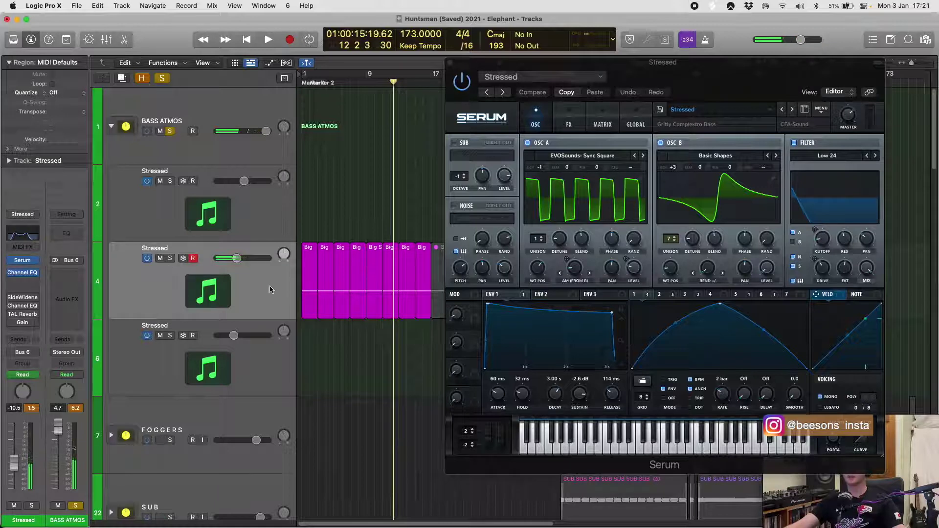
pyautogui.press('space')
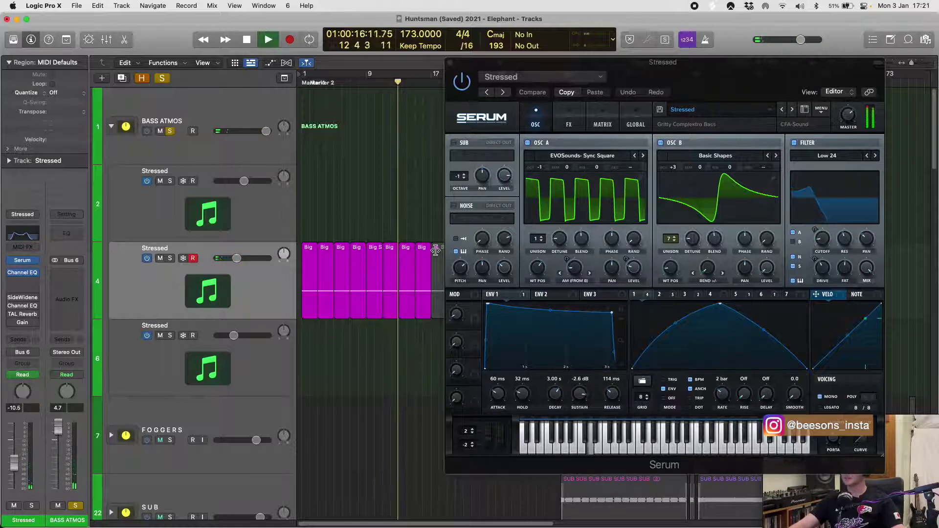
pyautogui.press('space')
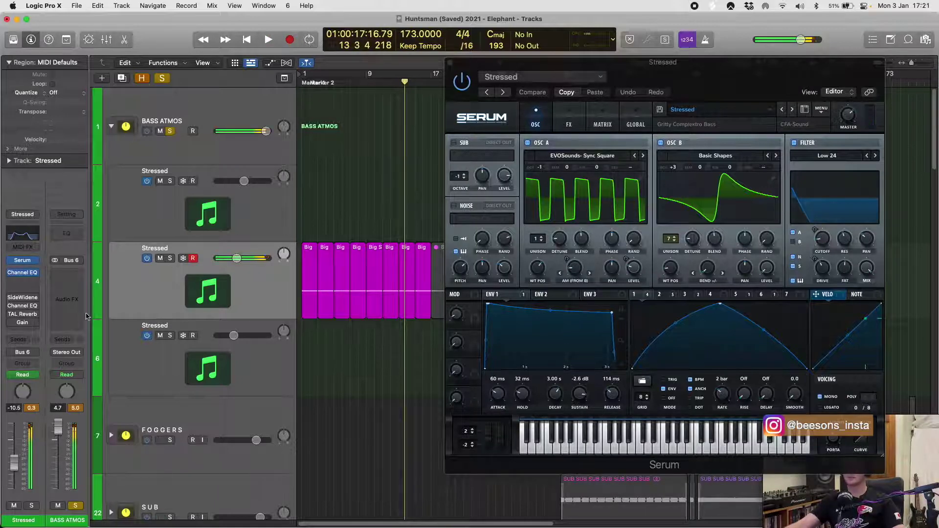
pyautogui.moveTo(10, 298)
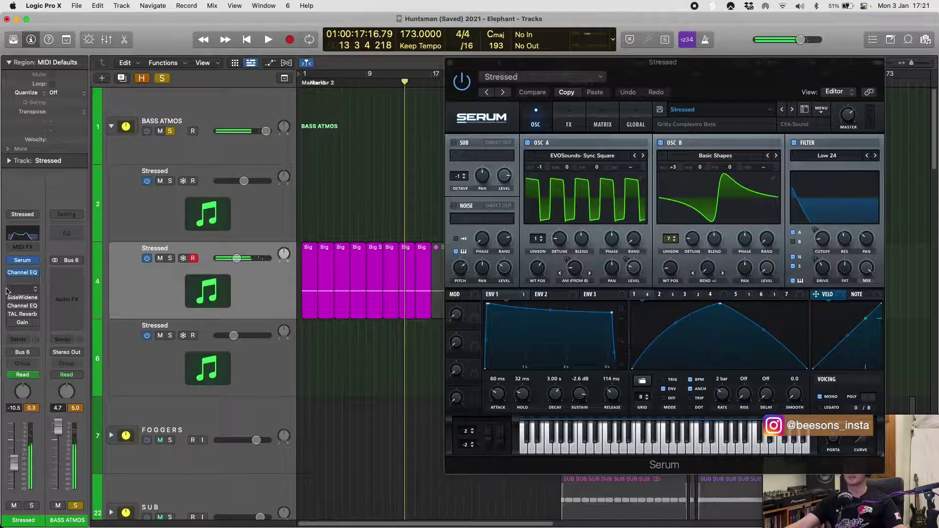
pyautogui.click(22, 240)
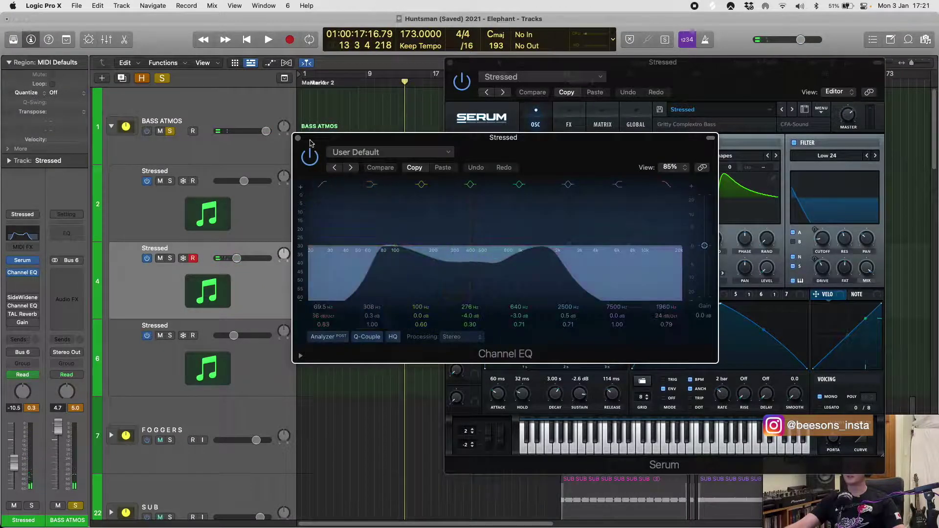
pyautogui.click(299, 139)
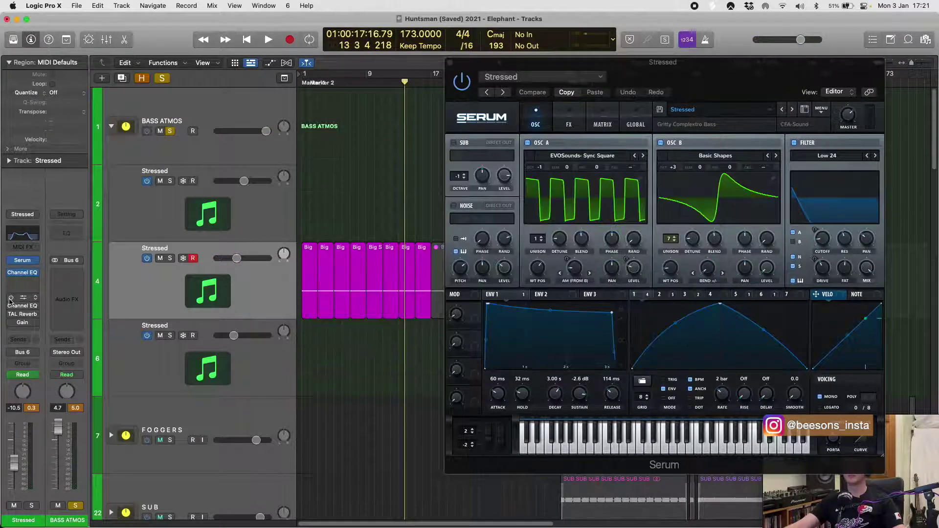
# - Re-enable SideWidener, play the project from the start with its window open, and close it after stopping playback
pyautogui.press('space')
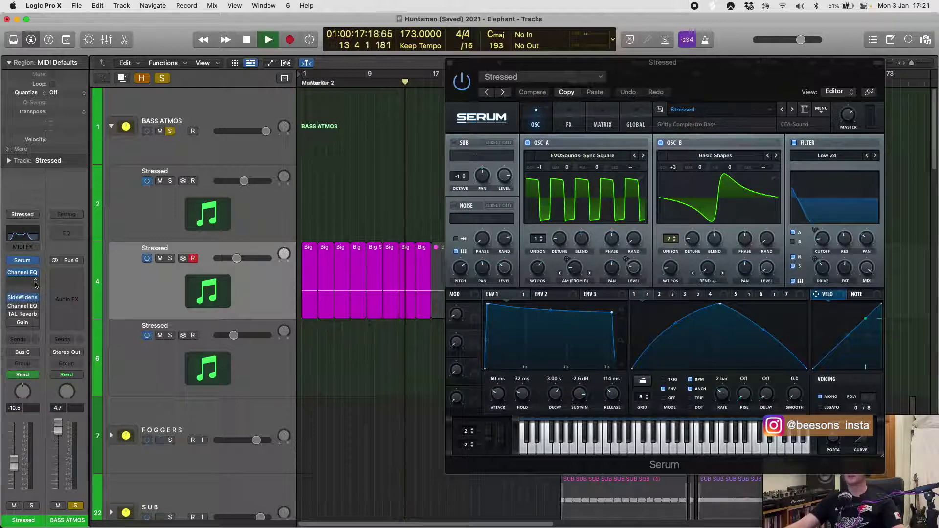
pyautogui.press('Return')
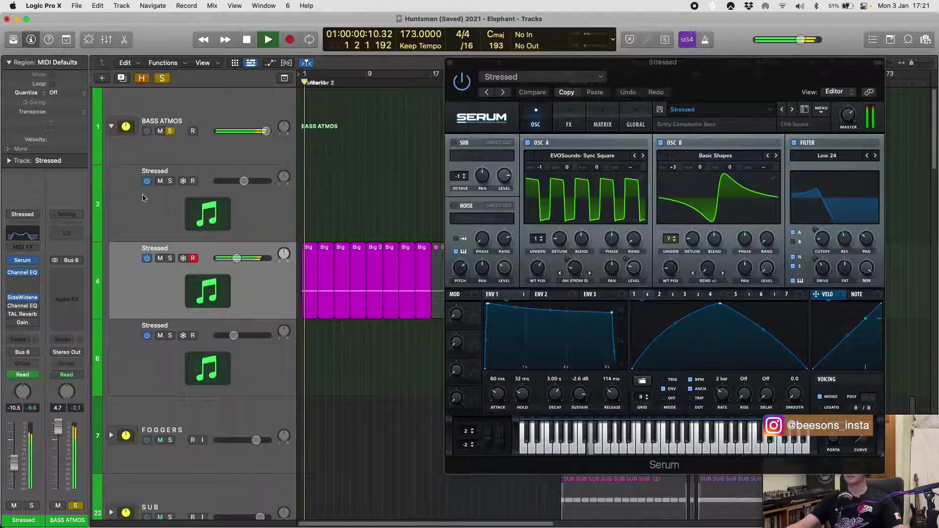
pyautogui.click(22, 298)
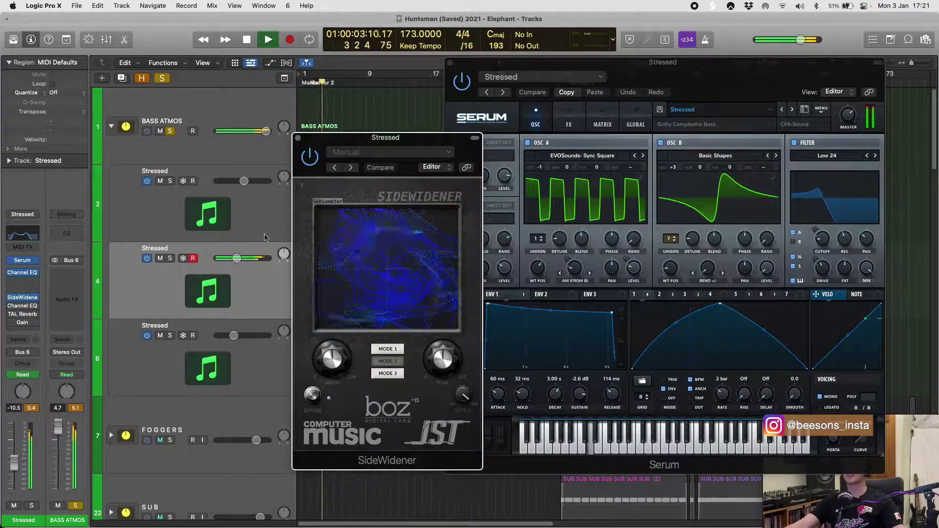
pyautogui.press('space')
pyautogui.click(298, 139)
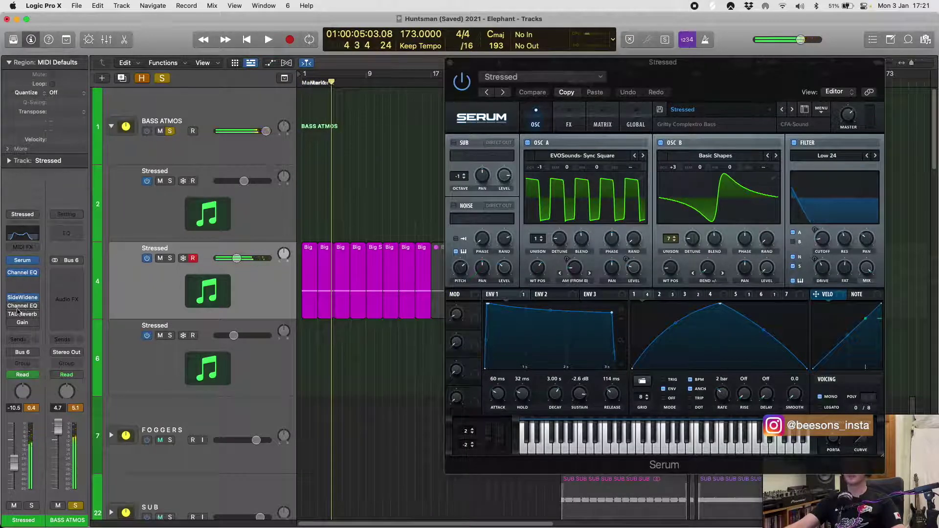
# - Re-enable the second Channel EQ, after SideWidener, and view its curve during playback from the start before closing it
pyautogui.moveTo(11, 308)
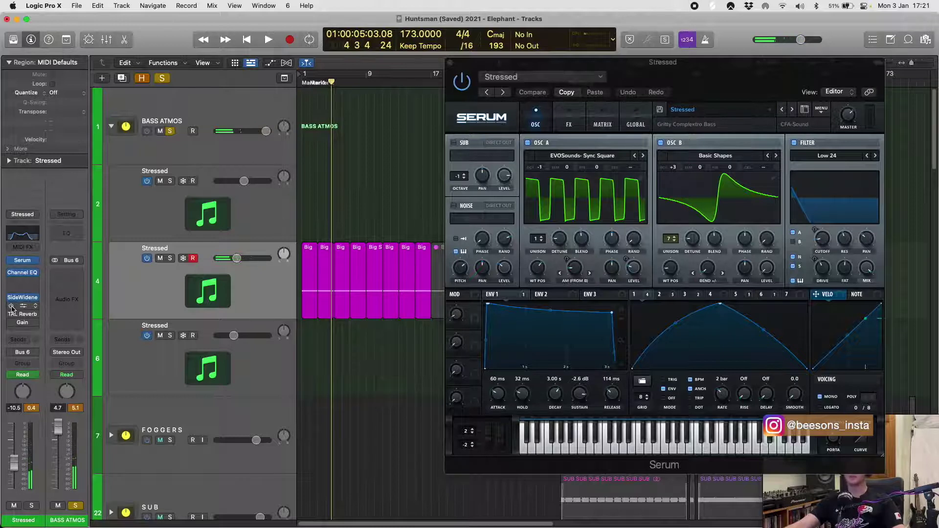
pyautogui.click(22, 309)
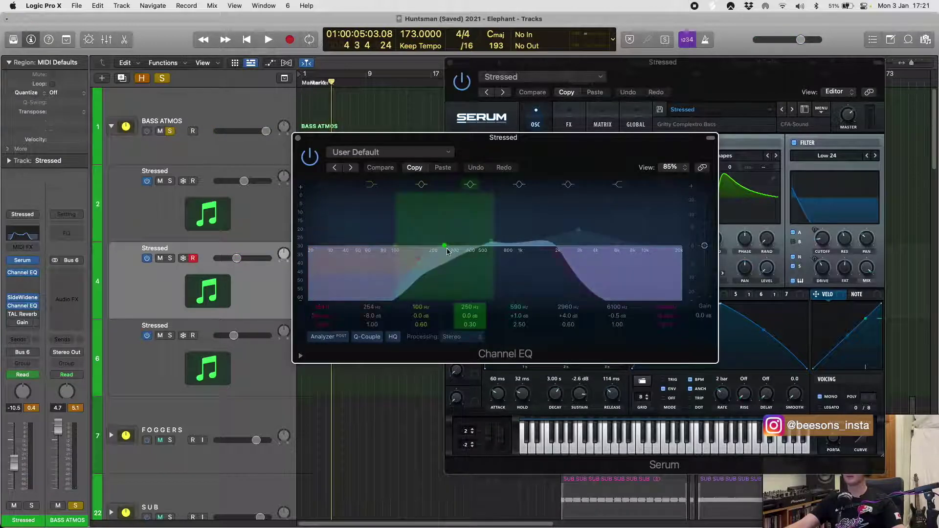
pyautogui.moveTo(407, 142); pyautogui.dragTo(406, 142)
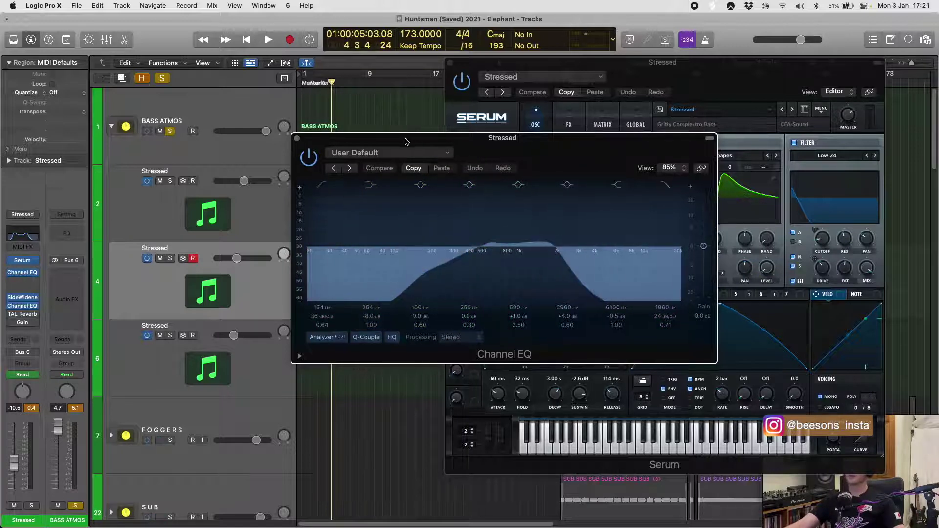
pyautogui.press('space')
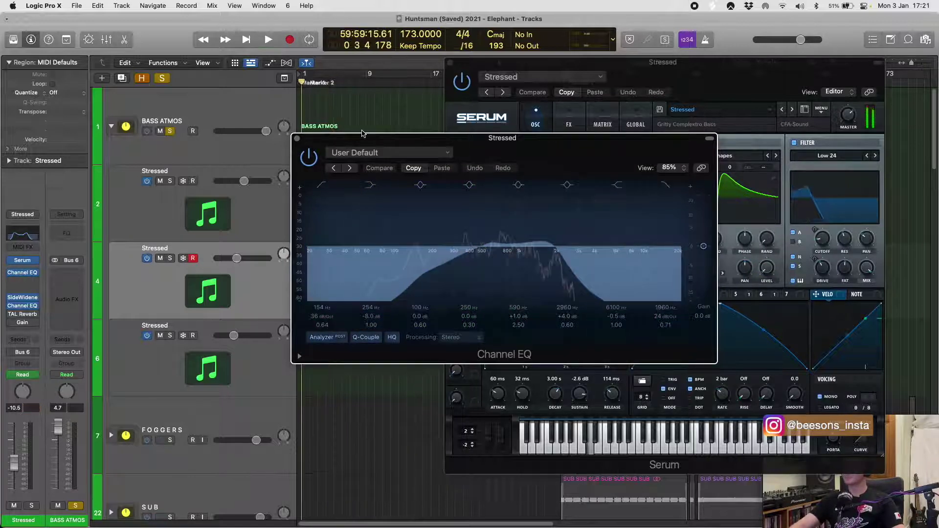
pyautogui.press('Return')
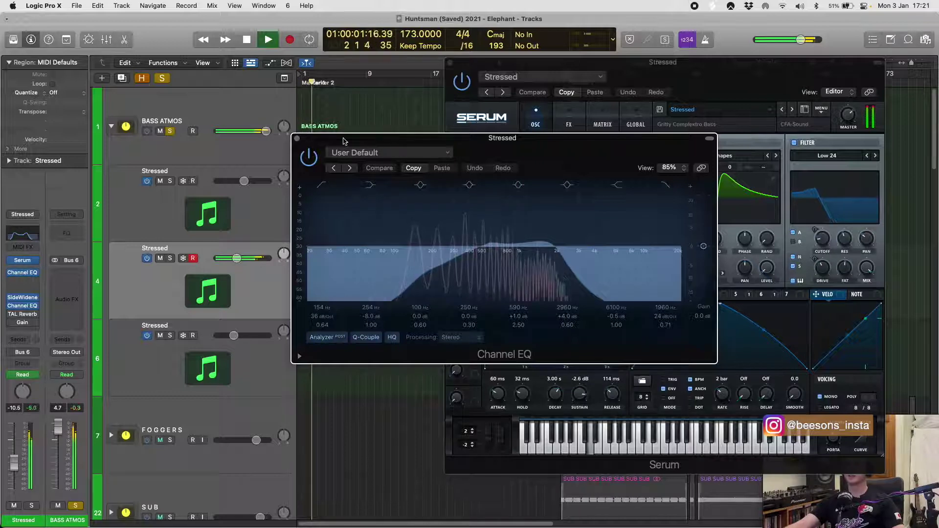
pyautogui.click(295, 141)
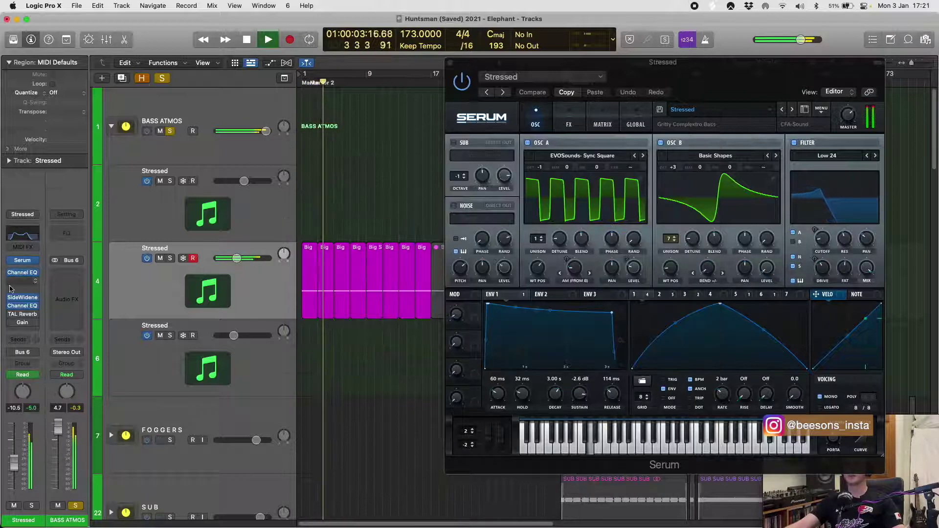
# - Re-enable TAL Reverb, turn on its Stereo Input and audition the sound, stopping playback and closing the plug-in at the end
pyautogui.press('space')
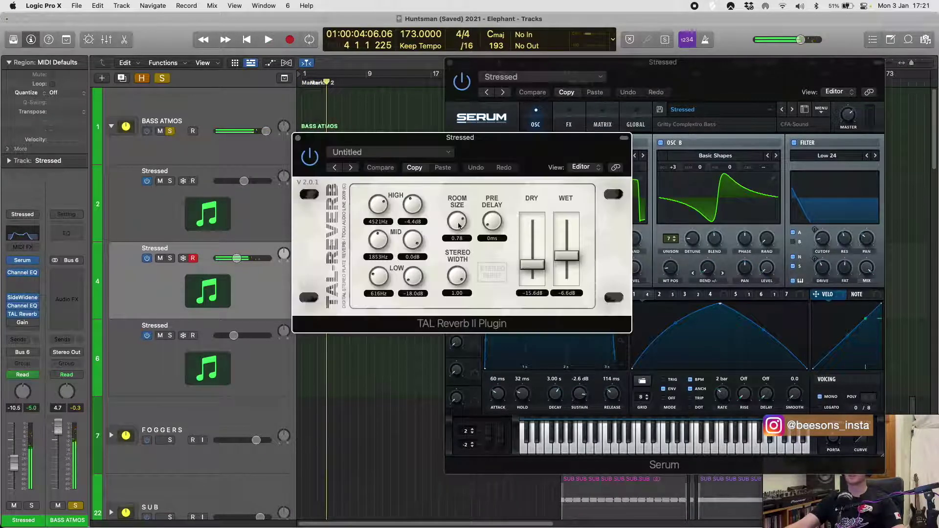
pyautogui.press('space')
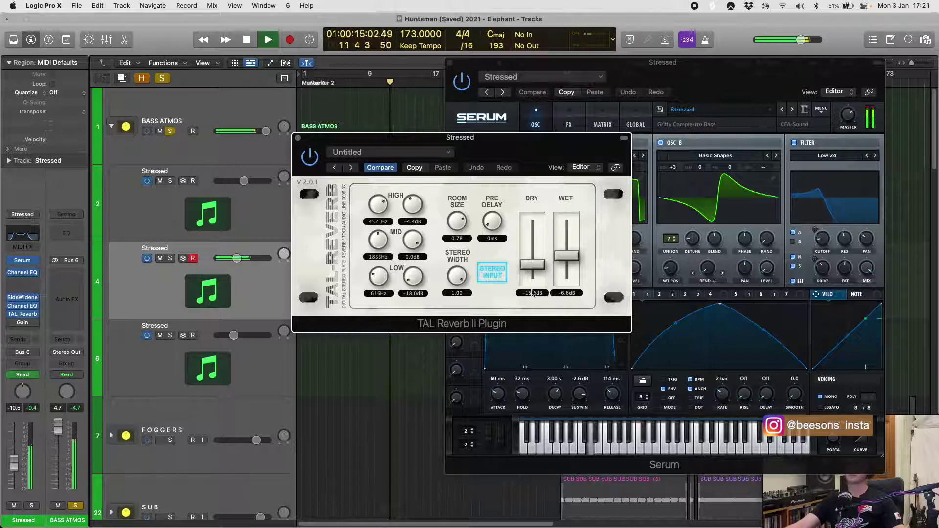
pyautogui.press('space')
pyautogui.click(299, 139)
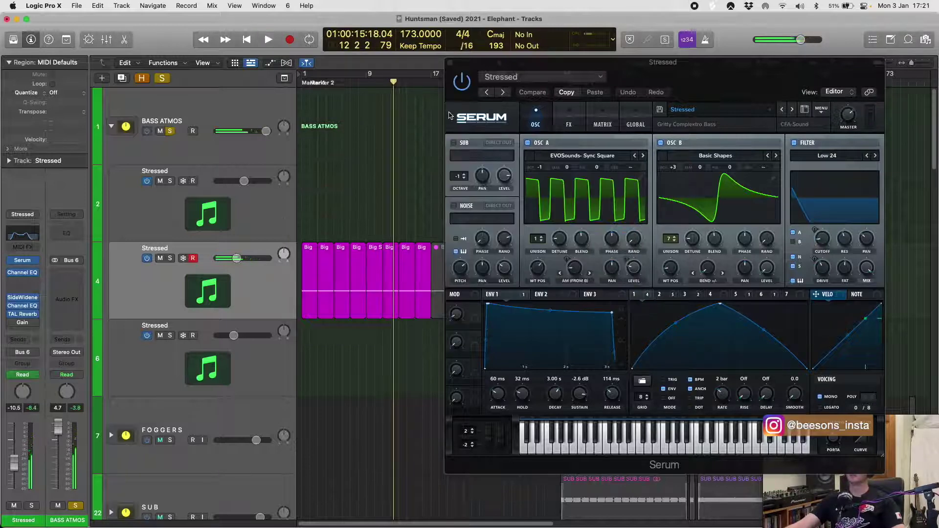
# - View the curves of LFOs 2 to 5 in the Stressed track's Serum and return to LFO 2
pyautogui.click(671, 296)
pyautogui.click(690, 296)
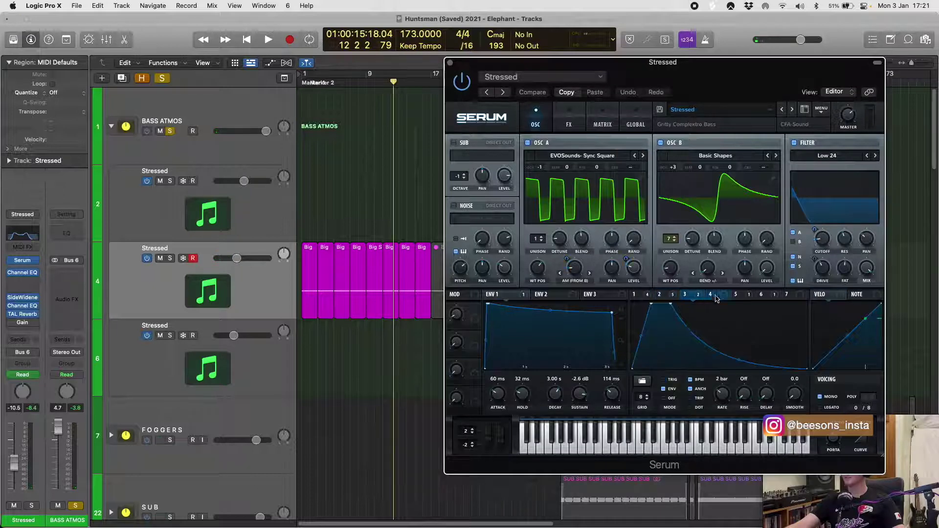
pyautogui.click(715, 296)
pyautogui.click(736, 296)
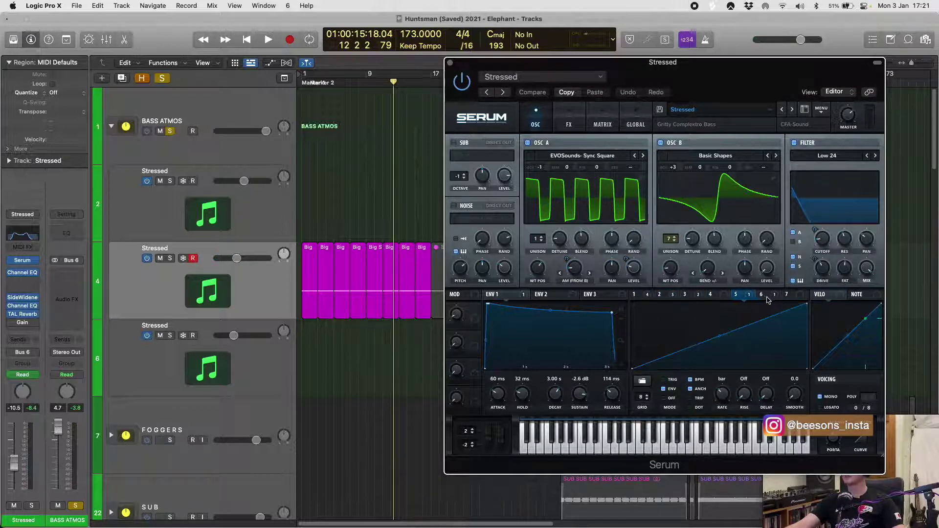
pyautogui.click(662, 299)
# - Reposition the Serum window, play the project from the start and view the curves of LFOs 1, 3, 5 and 6
pyautogui.press('space')
pyautogui.moveTo(712, 61); pyautogui.dragTo(639, 80)
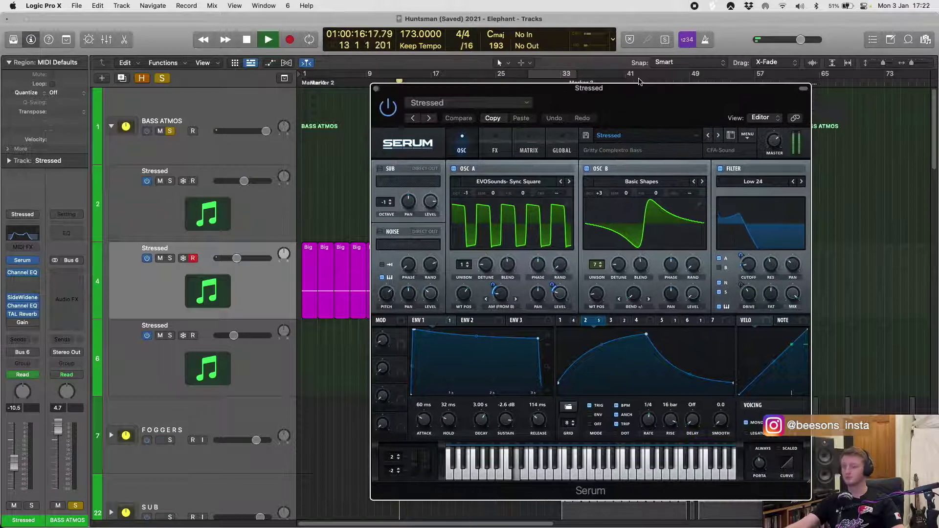
pyautogui.press('Return')
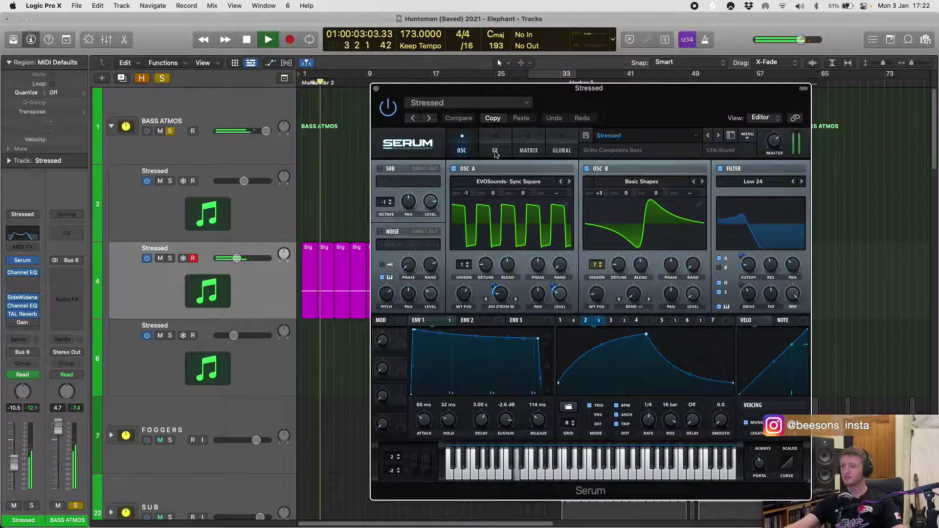
pyautogui.click(561, 320)
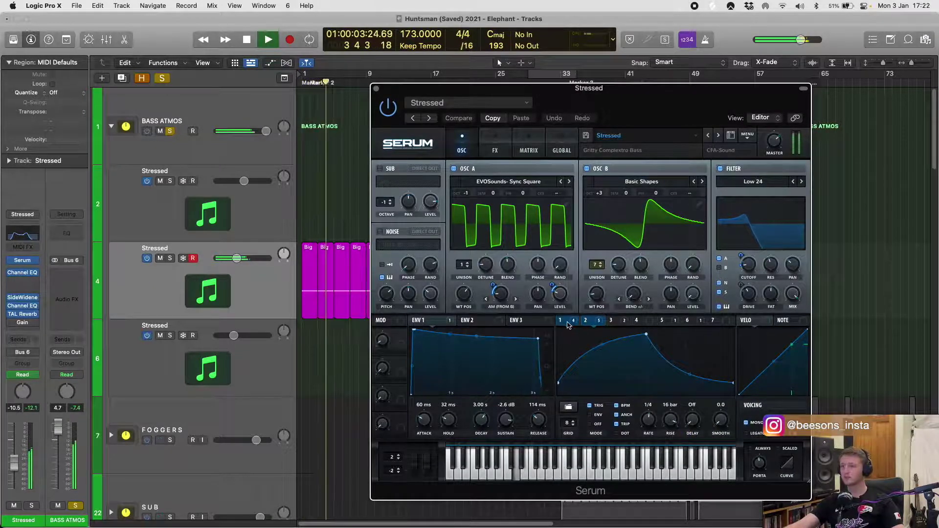
pyautogui.click(619, 321)
pyautogui.click(664, 321)
pyautogui.click(688, 320)
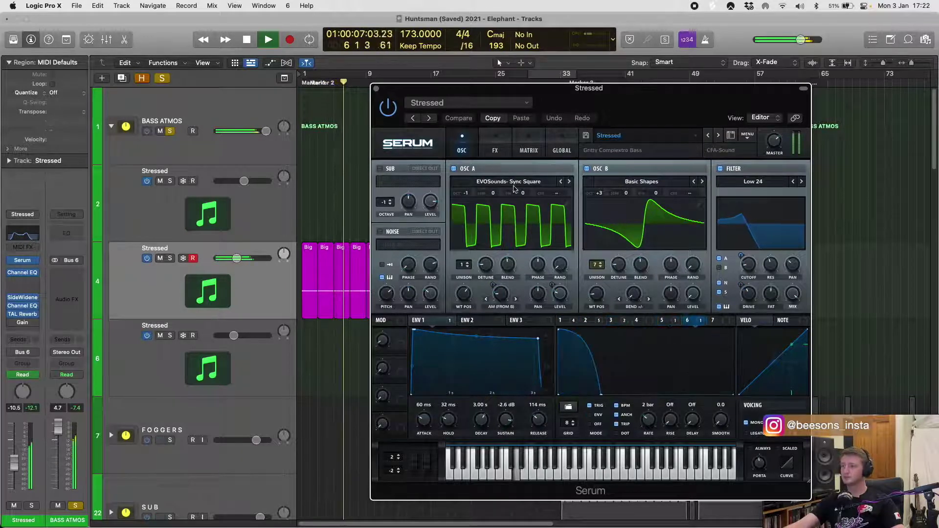
# - Examine Serum's full effects chain from Hyper to Reverb during playback, then stop and close the instrument
pyautogui.click(495, 146)
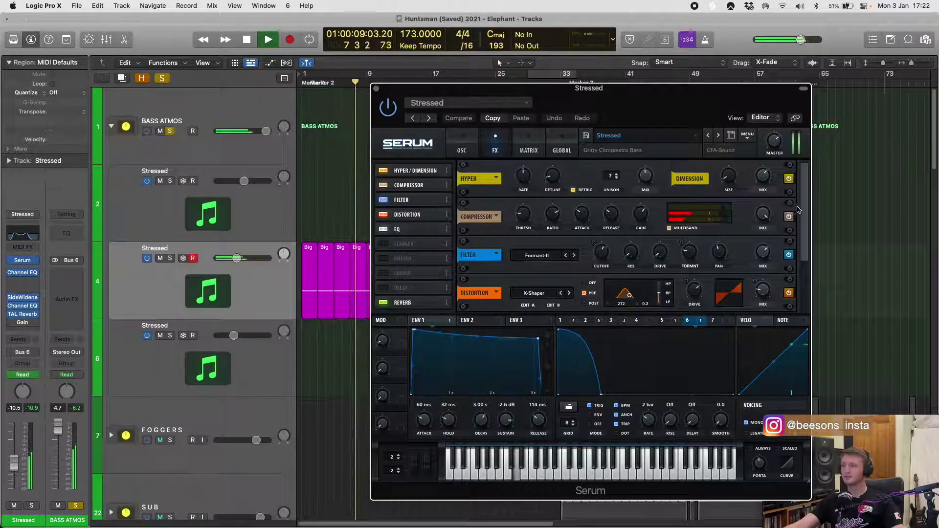
pyautogui.scroll(-3, 799, 209)
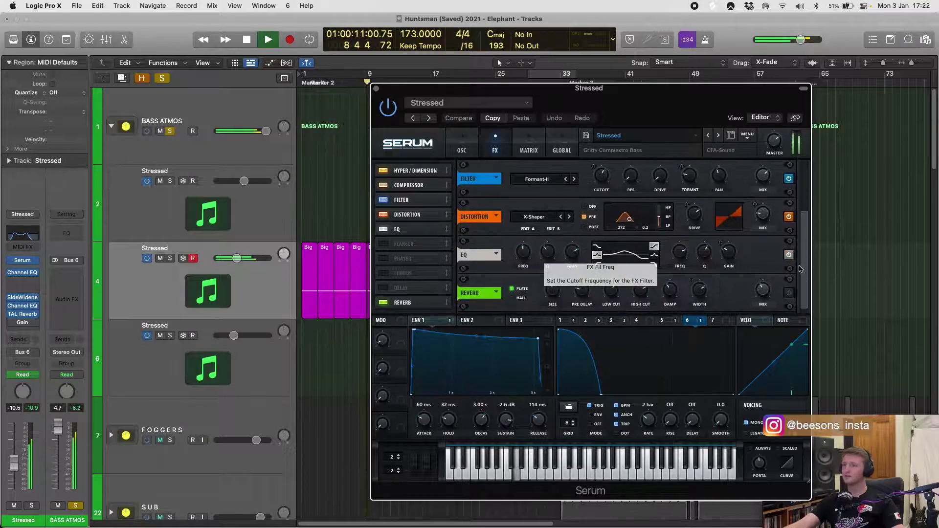
pyautogui.scroll(3, 801, 269)
pyautogui.press('space')
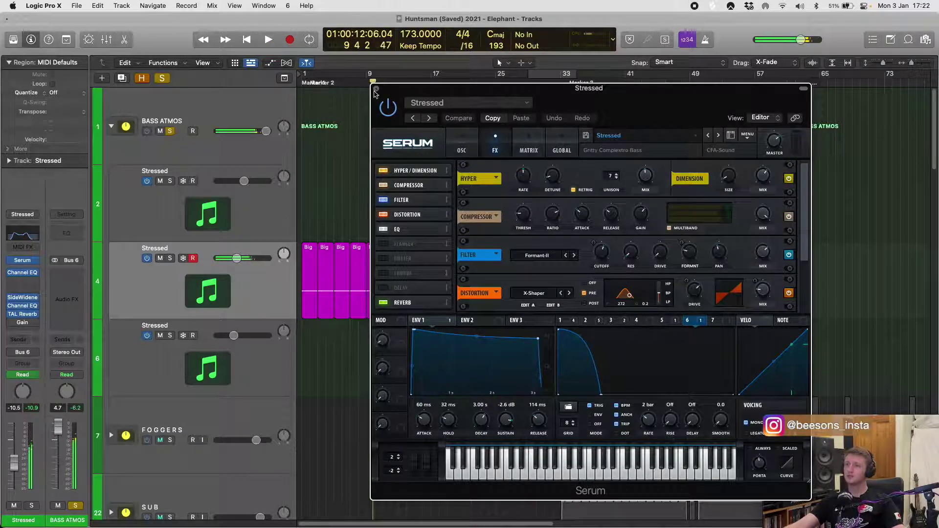
pyautogui.click(377, 89)
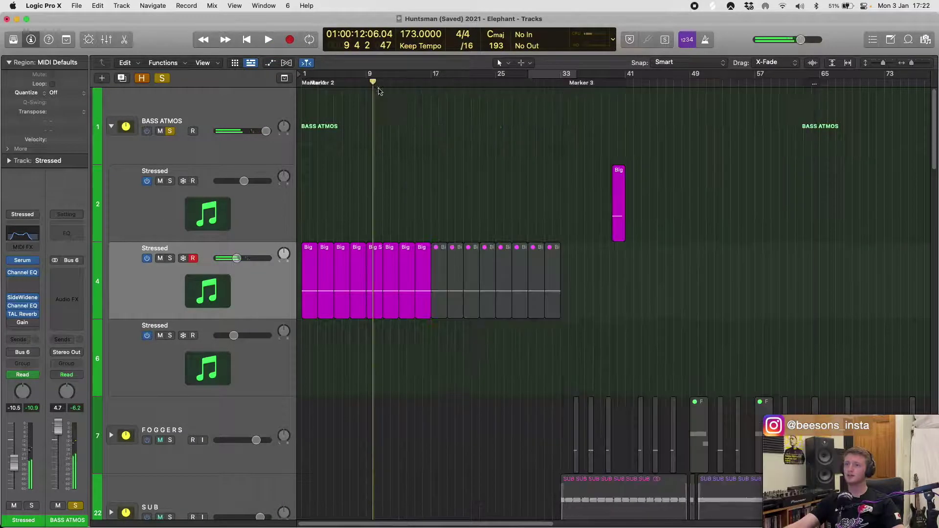
# - Select the eight muted regions in bars 17 to 33 of the second Stressed track and set the cycle range around them
pyautogui.keyDown('ctrl'); pyautogui.keyDown('alt'); pyautogui.click(321, 208); pyautogui.keyUp('alt'); pyautogui.keyUp('ctrl')
pyautogui.moveTo(442, 270); pyautogui.dragTo(575, 187)
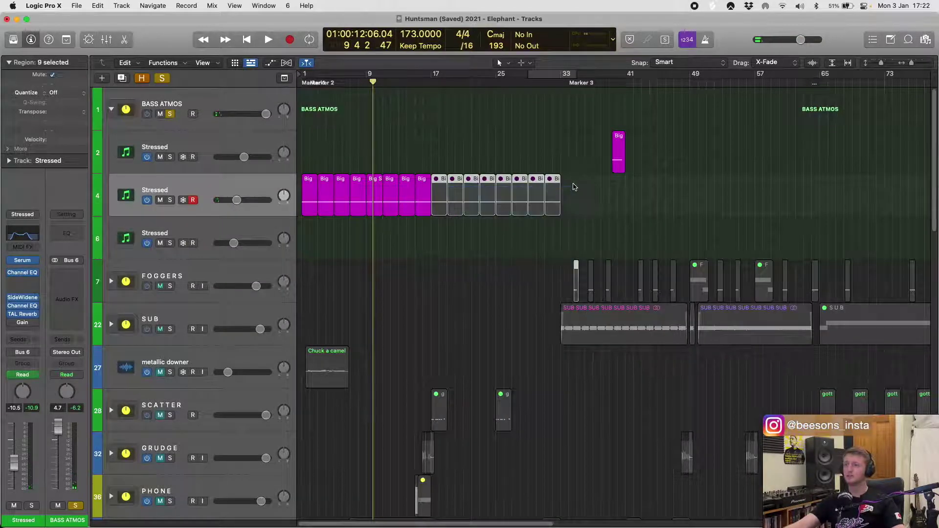
pyautogui.moveTo(439, 228); pyautogui.dragTo(577, 174)
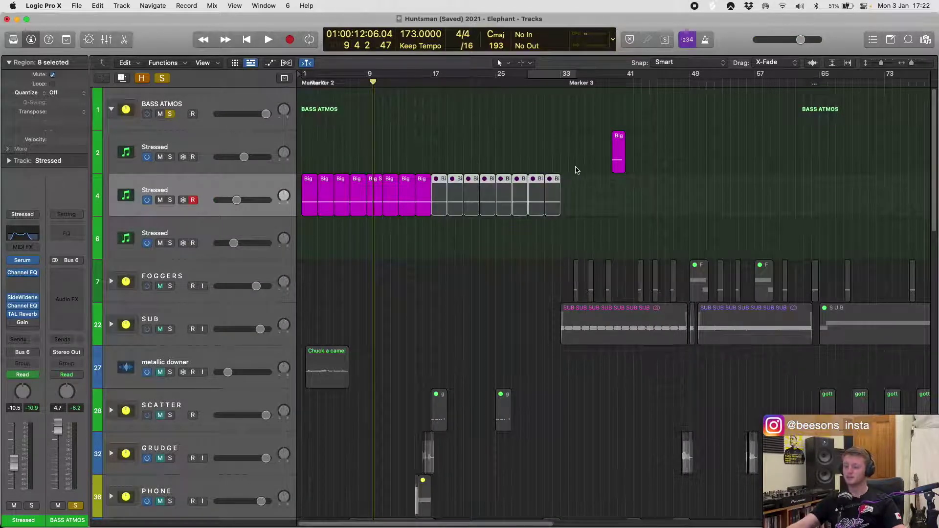
pyautogui.press('super+u')
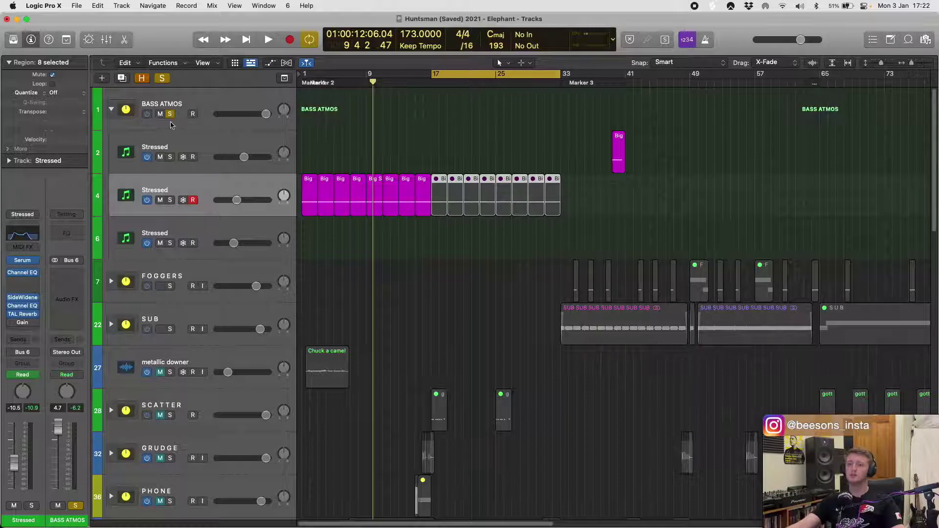
# - Locate and select the bounced Beeson - Huntsman (ProgRAM) region at bar 17, then turn off the cycle range and clear the selection
pyautogui.keyDown('ctrl'); pyautogui.keyDown('alt'); pyautogui.click(518, 239); pyautogui.keyUp('alt'); pyautogui.keyUp('ctrl')
pyautogui.keyDown('ctrl'); pyautogui.keyDown('alt'); pyautogui.click(491, 233); pyautogui.keyUp('alt'); pyautogui.keyUp('ctrl')
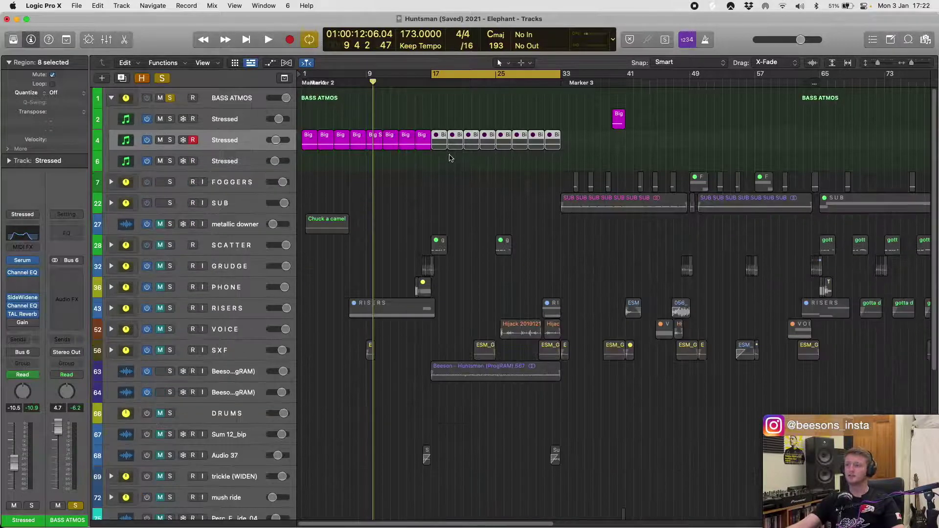
pyautogui.scroll(-5, 500, 270)
pyautogui.click(503, 261)
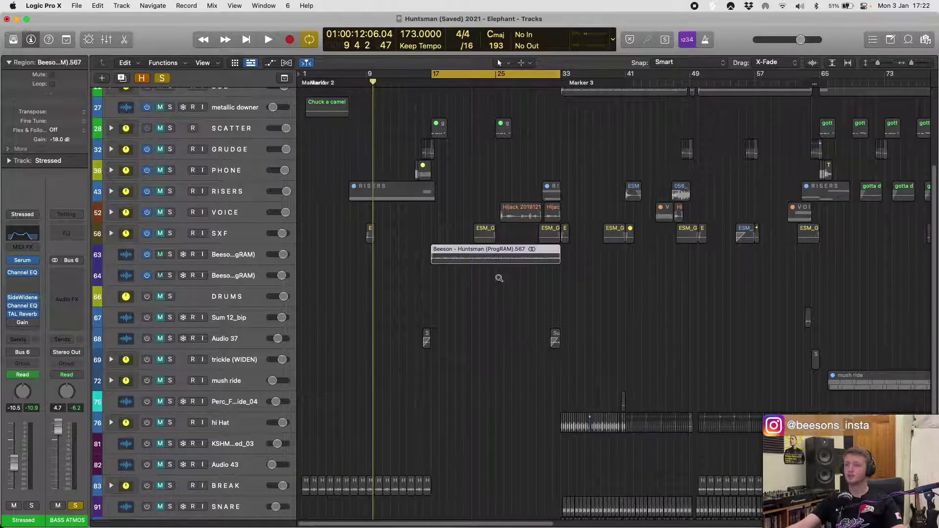
pyautogui.press('z')
pyautogui.press('z')
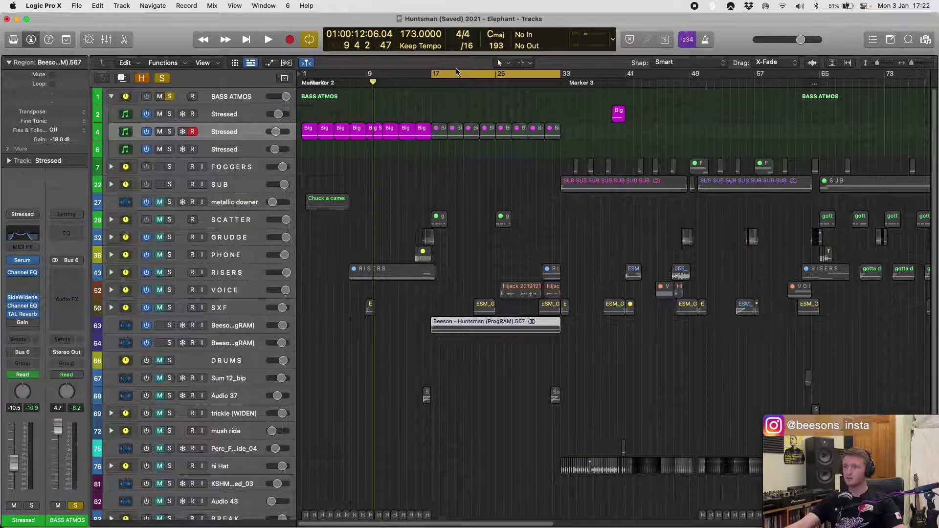
pyautogui.click(458, 74)
pyautogui.click(538, 128)
pyautogui.click(515, 150)
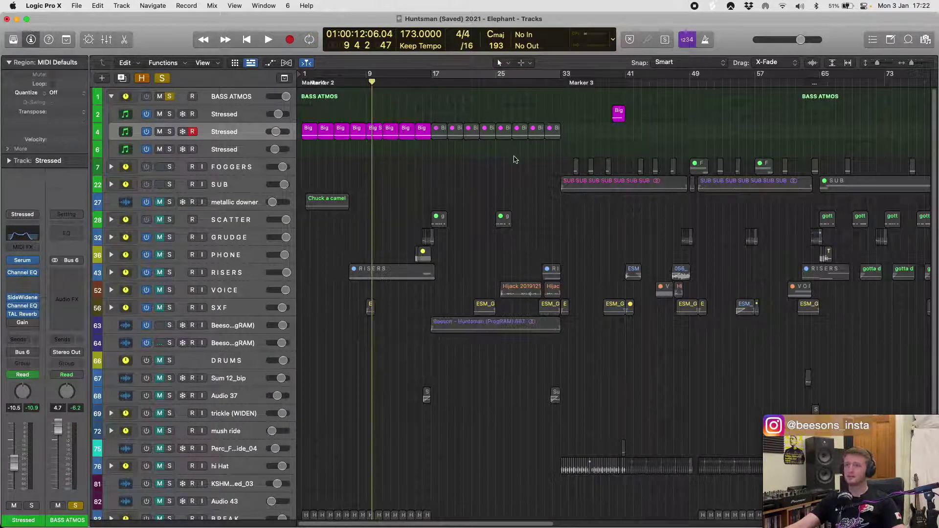
# - Select the eight regions at bar 81 on the third Stressed track, set the cycle range to them and start playback
pyautogui.press('z')
pyautogui.press('super+Down')
pyautogui.click(578, 167)
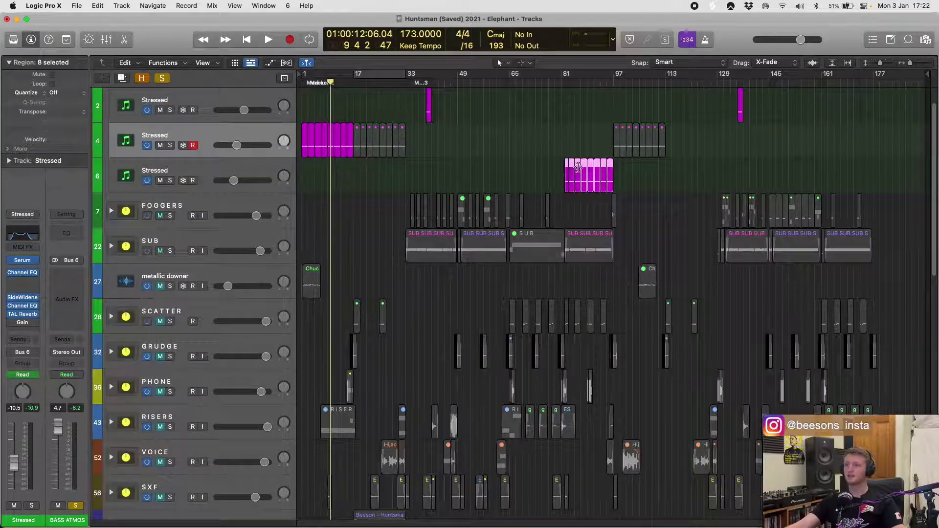
pyautogui.press('u')
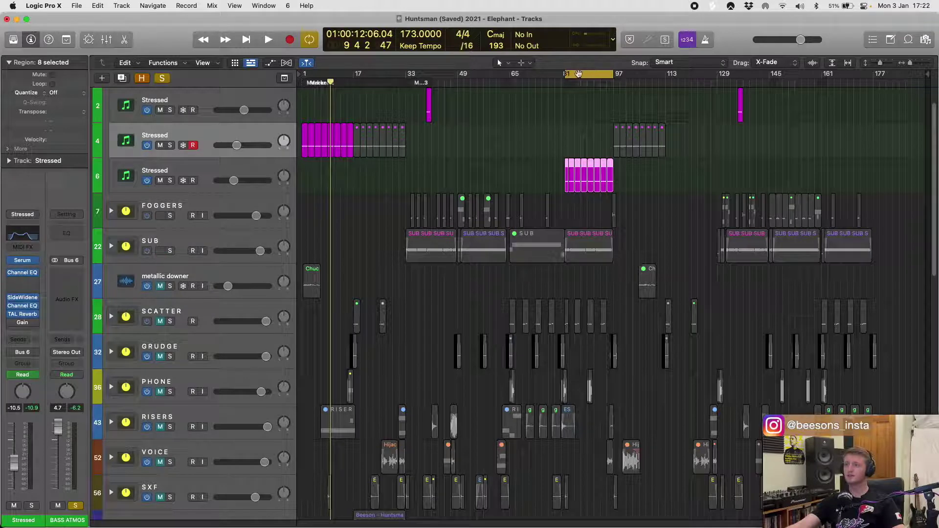
pyautogui.press('space')
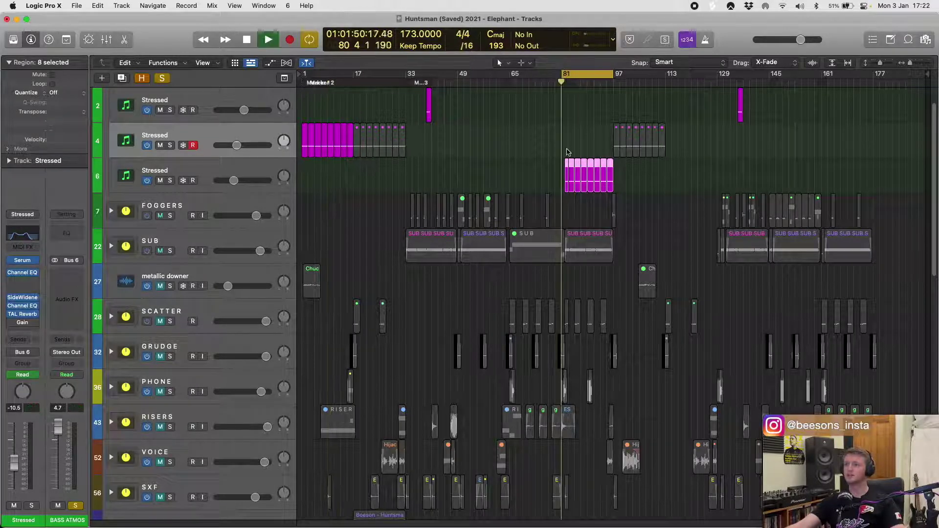
# - Select the eight muted regions at bar 97 on the second Stressed track, stop playback and turn off the cycle range
pyautogui.scroll(5, 565, 156)
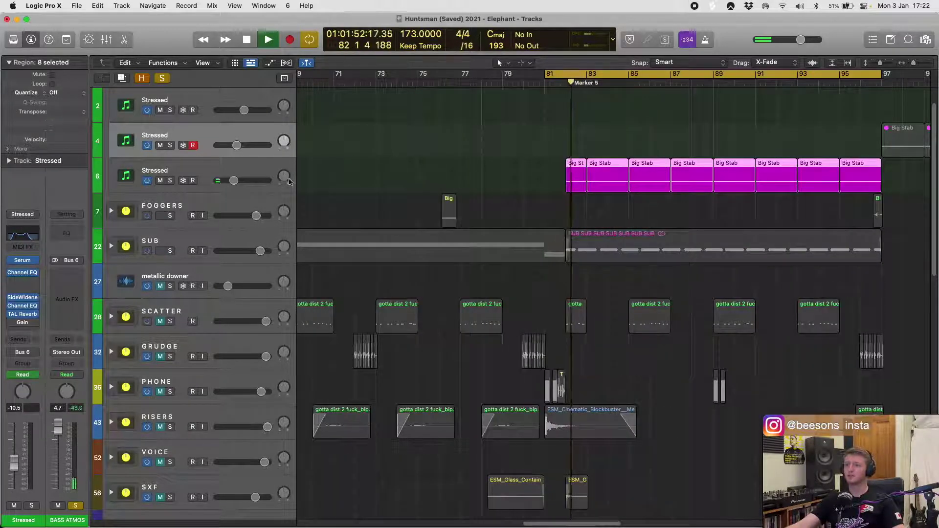
pyautogui.scroll(-5, 596, 131)
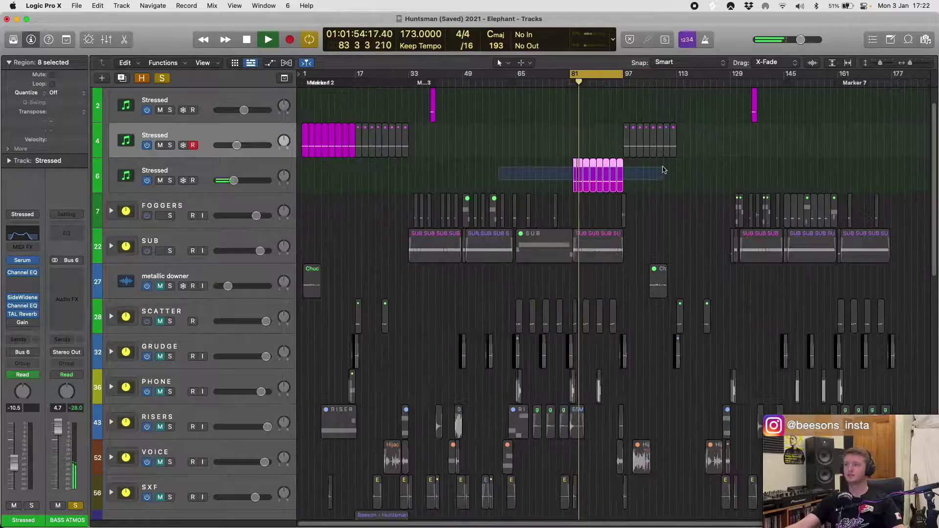
pyautogui.hotkey('ctrl', 'm')
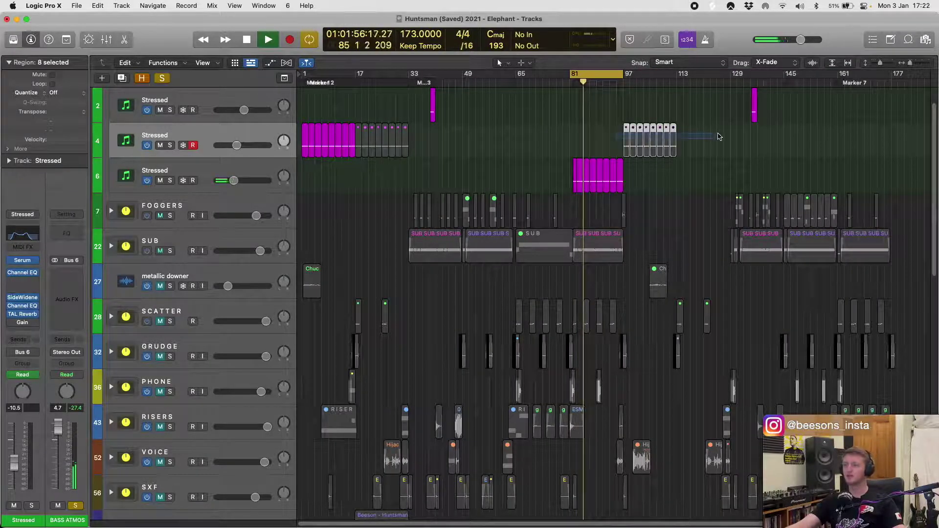
pyautogui.press('space')
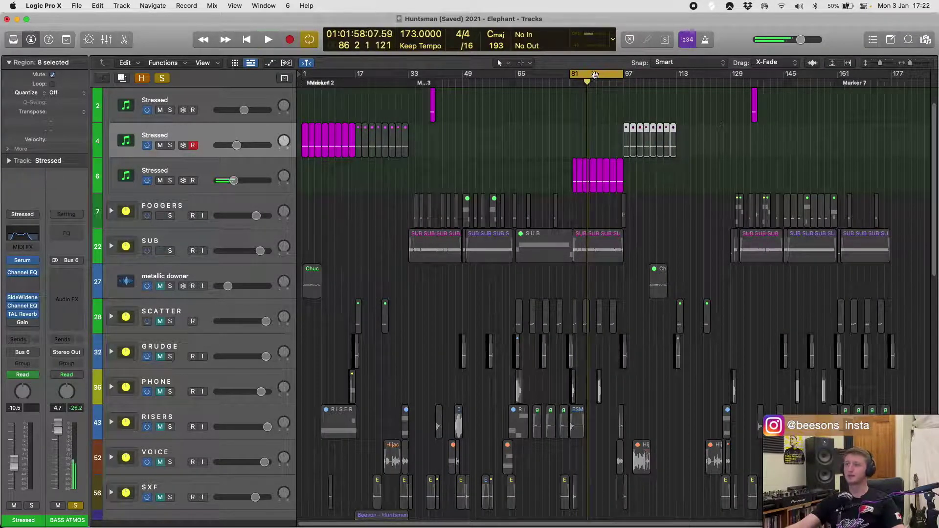
pyautogui.press('c')
# - Select the first Stressed track and its Big Stab region at bar 39, cycle that region and audition it, stopping playback at the end
pyautogui.scroll(4, 485, 176)
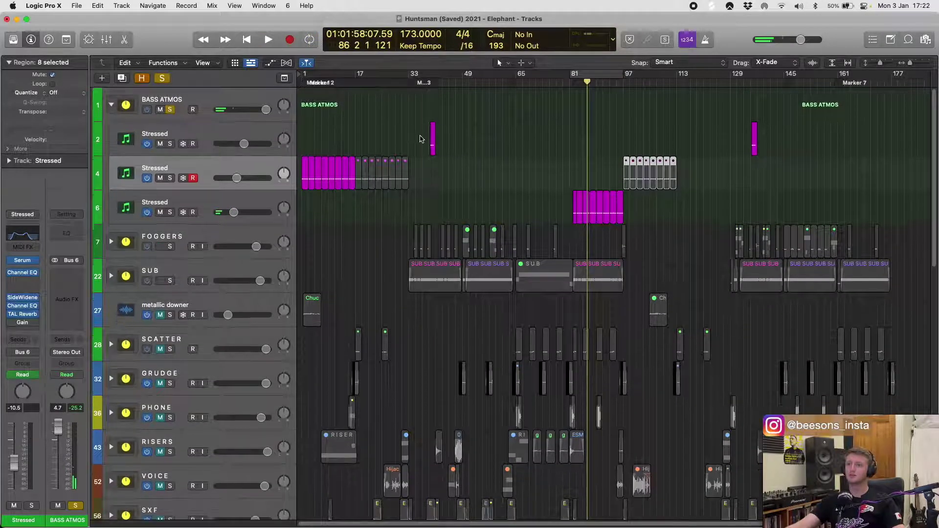
pyautogui.click(432, 125)
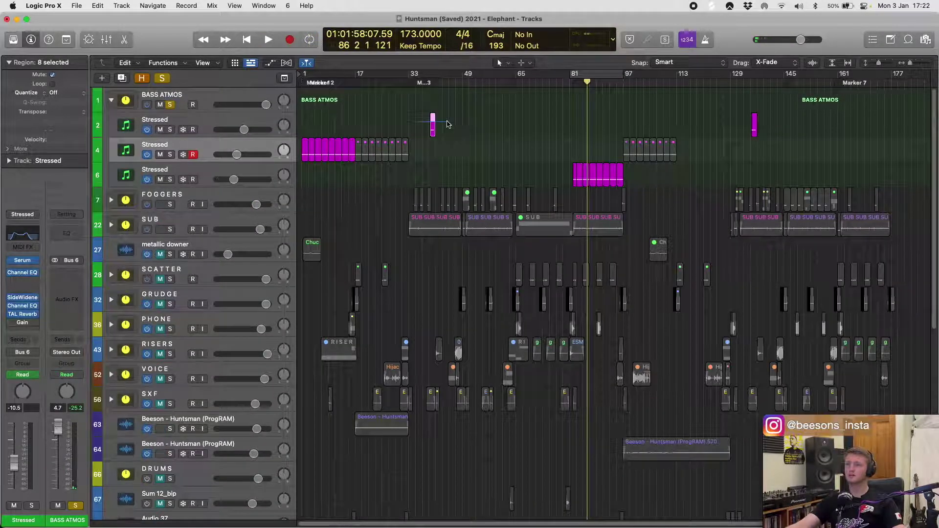
pyautogui.click(212, 126)
pyautogui.click(433, 125)
pyautogui.press('u')
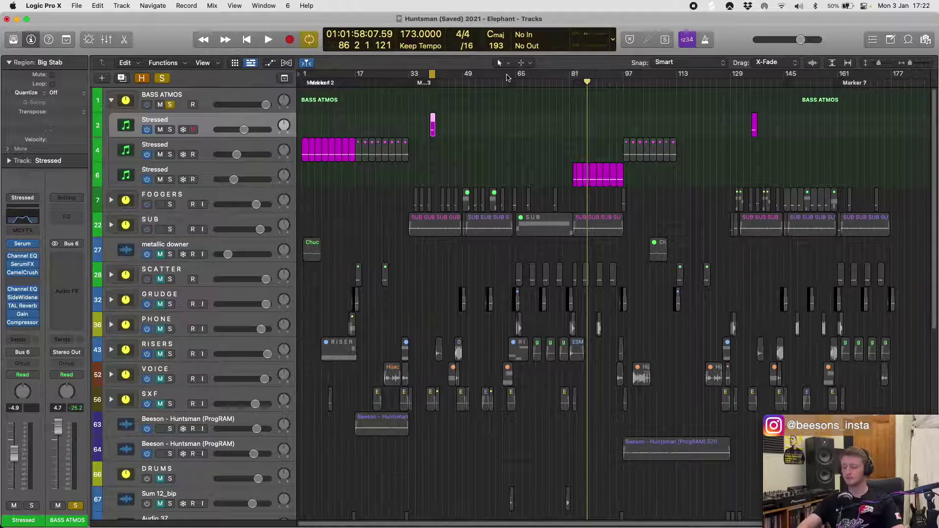
pyautogui.press('z')
pyautogui.press('space')
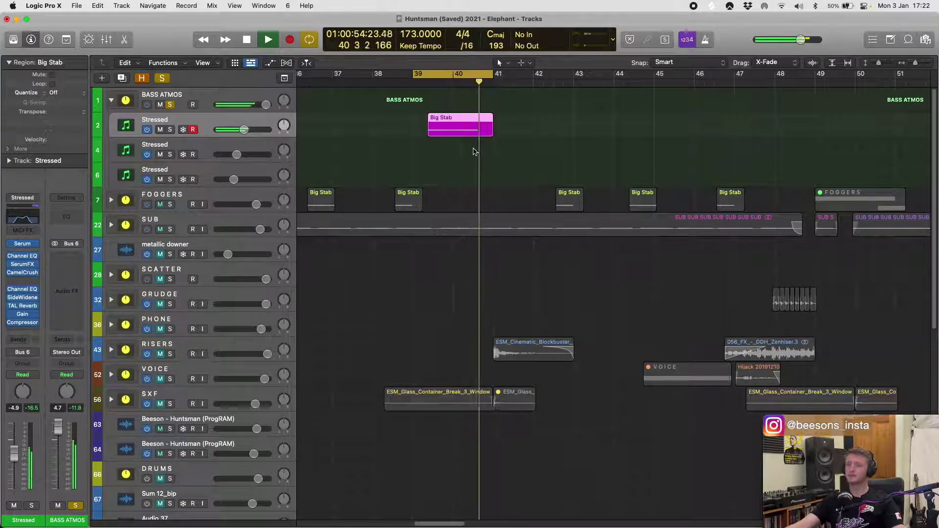
pyautogui.press('space')
# - Open the first Stressed track's Serum, move its window away from the track list and audition the Big Stab region
pyautogui.press('super+Down')
pyautogui.press('super+Down')
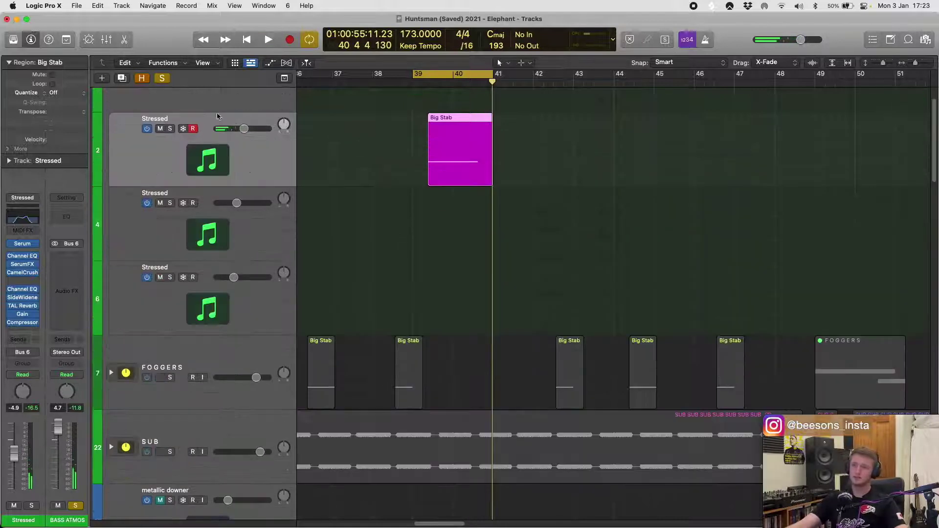
pyautogui.click(24, 244)
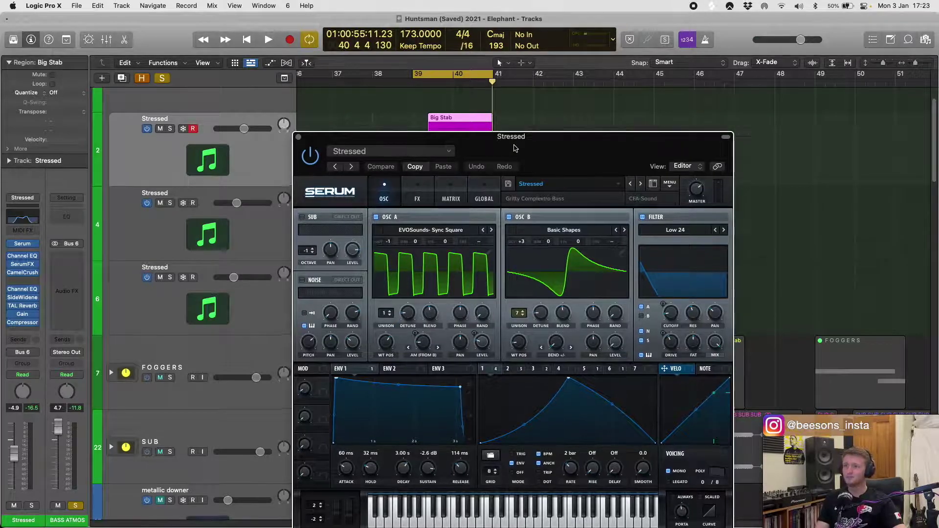
pyautogui.moveTo(515, 148); pyautogui.dragTo(668, 119)
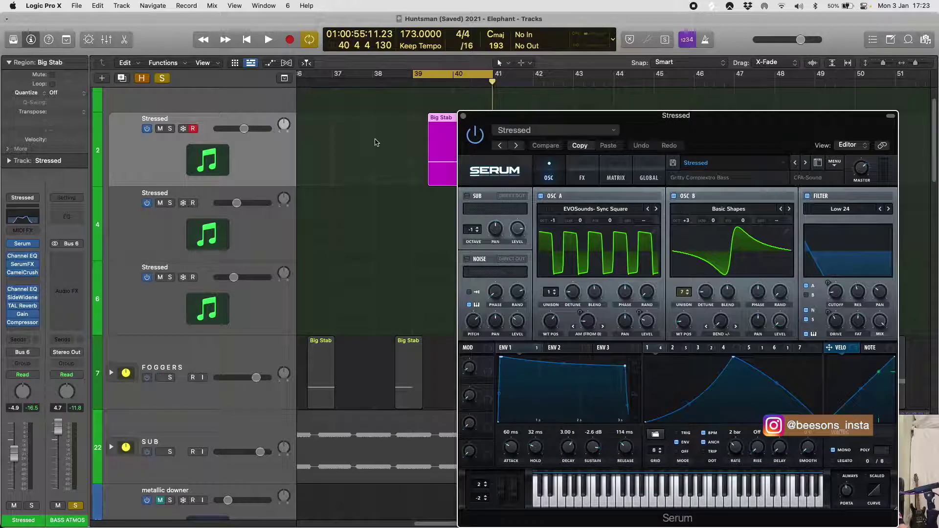
pyautogui.click(288, 148)
pyautogui.press('space')
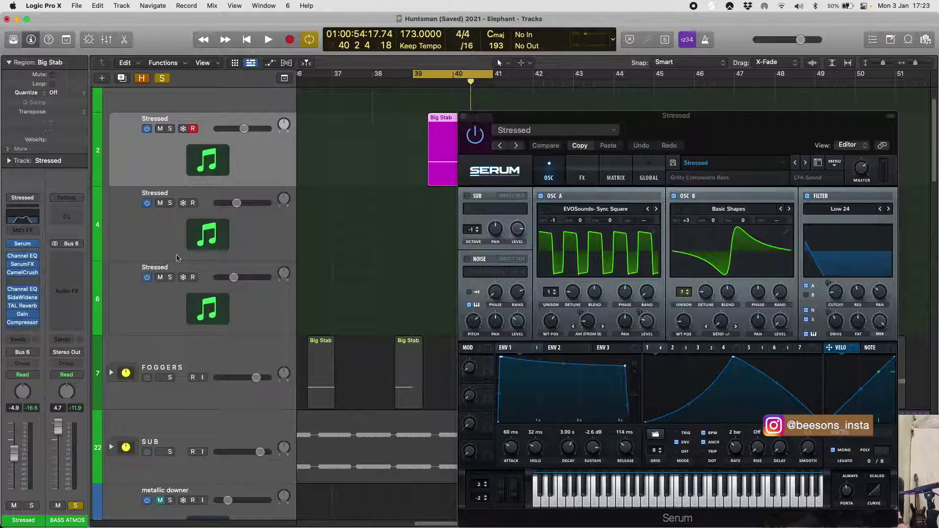
# - View the curve of LFO 2 in Serum while playing the Big Stab region, then stop playback
pyautogui.click(673, 348)
pyautogui.press('space')
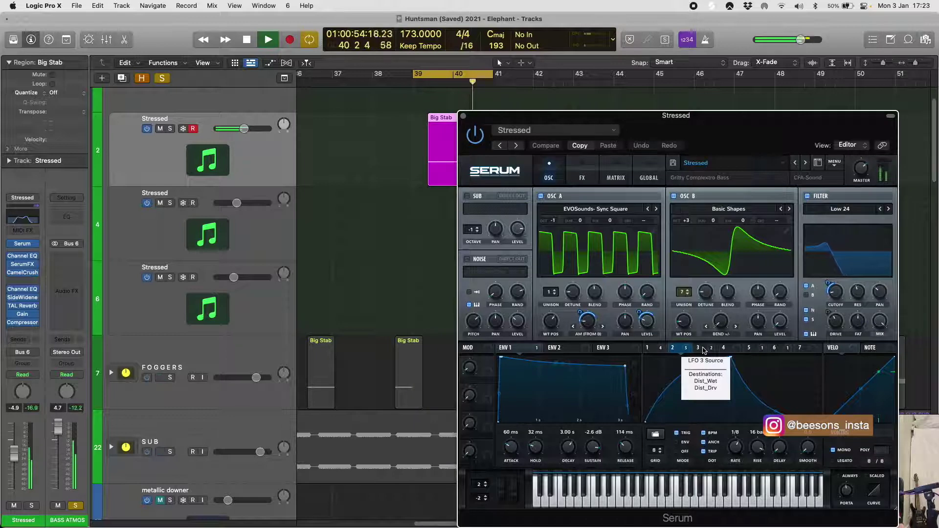
pyautogui.press('space')
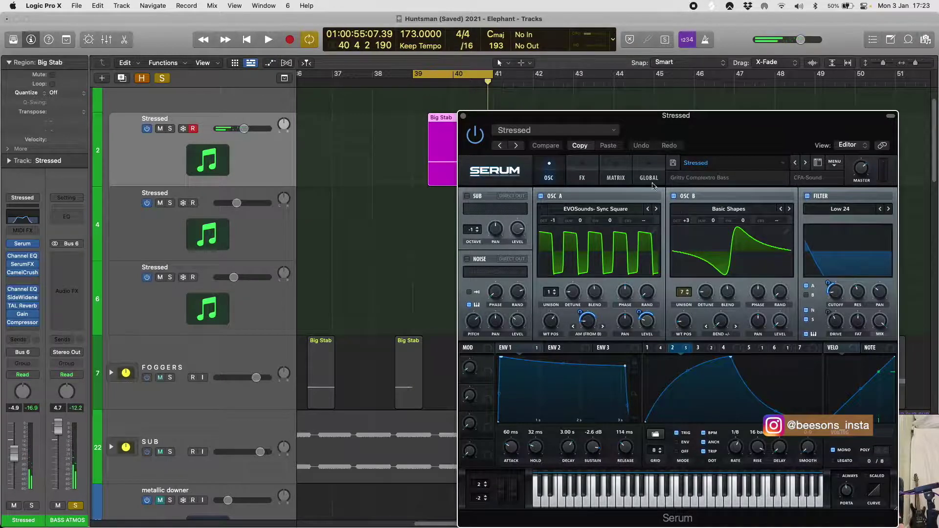
# - Compare the sound with Serum's Formant-II effects filter switched off and on during playback, leaving the filter enabled
pyautogui.click(582, 180)
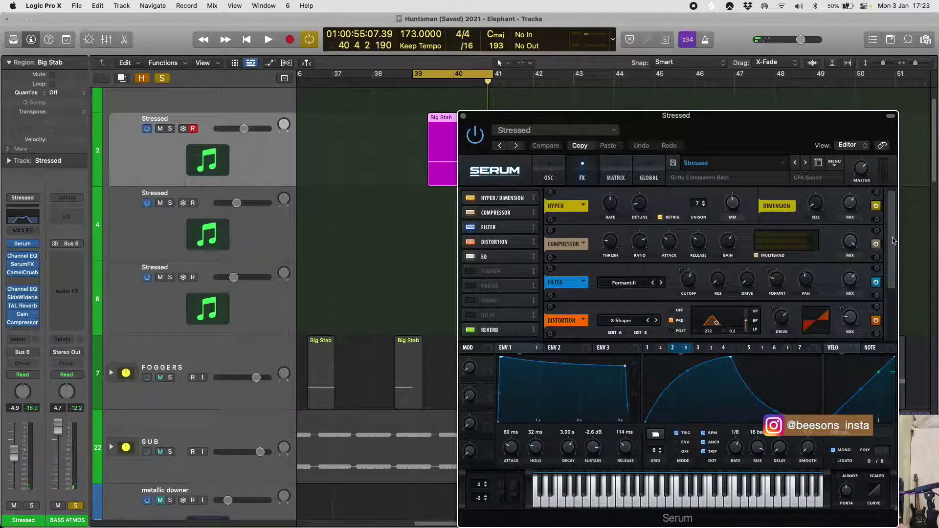
pyautogui.scroll(-3, 783, 242)
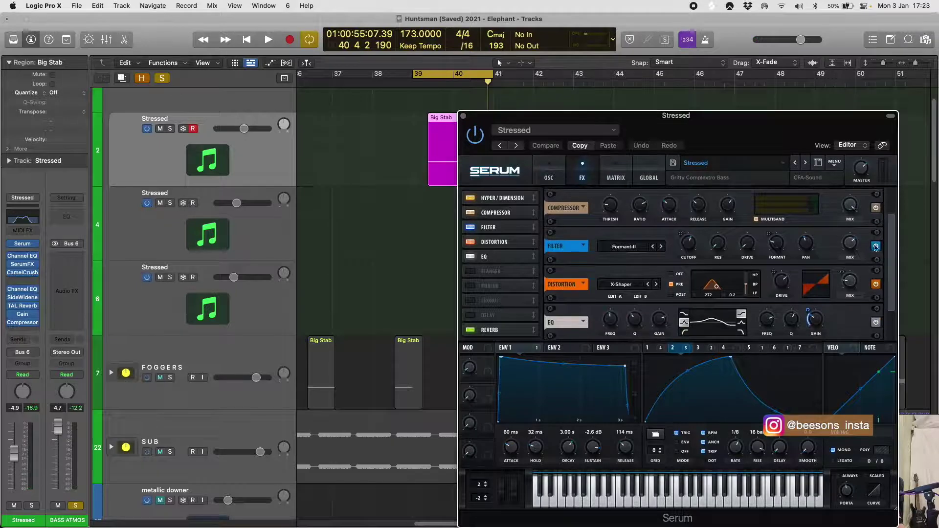
pyautogui.press('space')
pyautogui.click(876, 246)
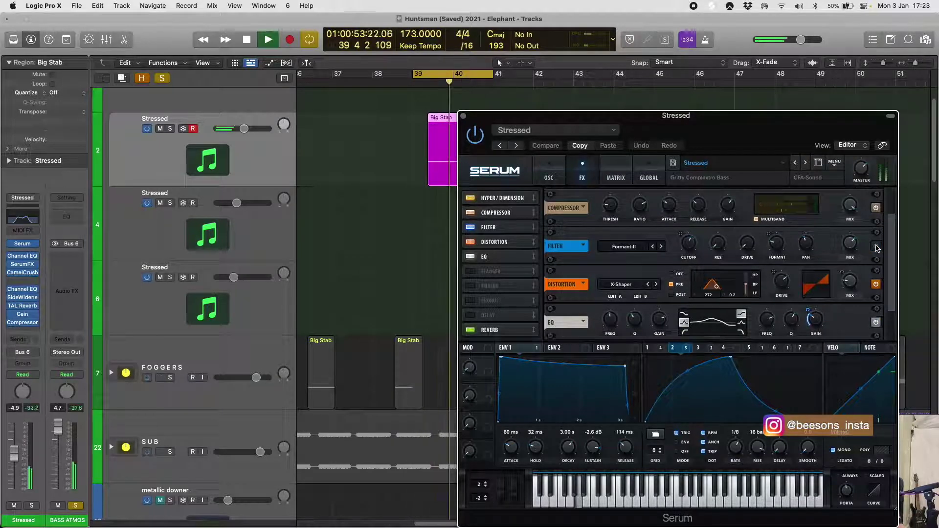
pyautogui.click(876, 247)
pyautogui.press('space')
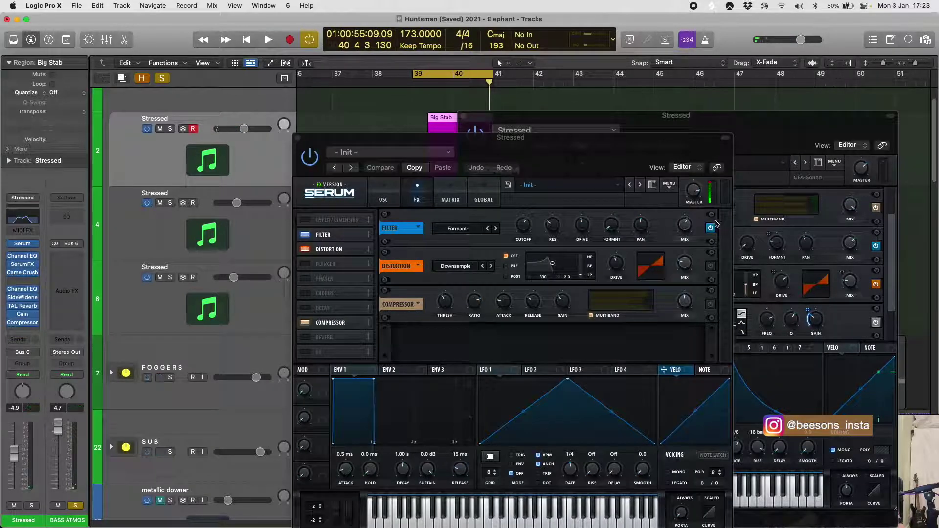
# - Compare the sound with SerumFX's Formant-I filter off and on, leave it enabled and close both Serum windows
pyautogui.press('space')
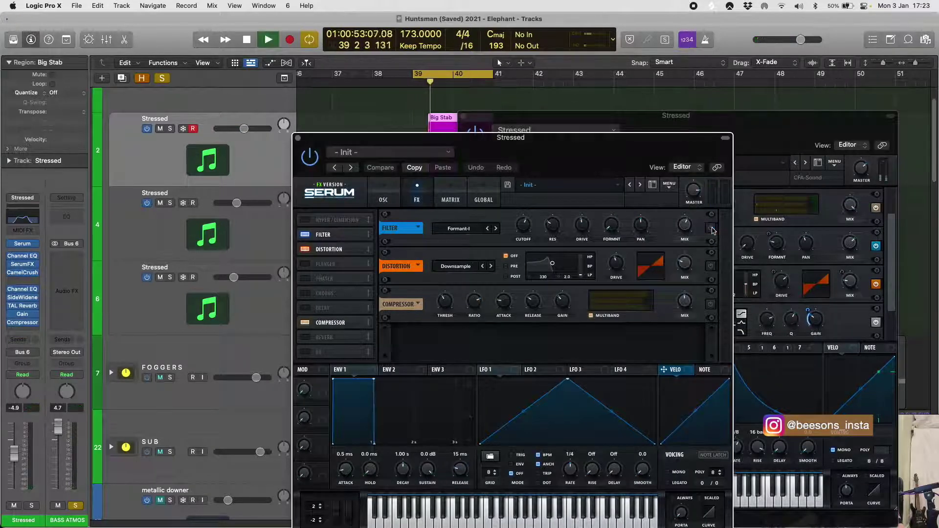
pyautogui.click(710, 228)
pyautogui.press('space')
pyautogui.click(711, 228)
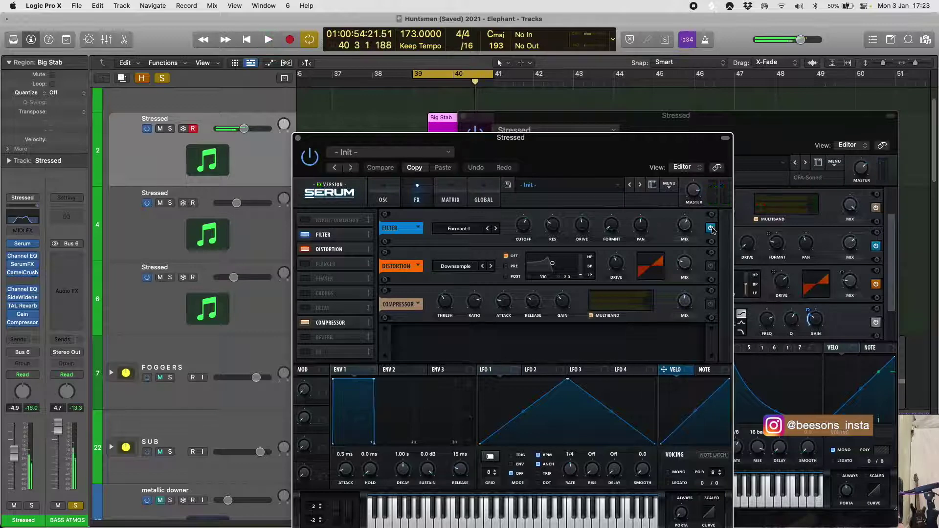
pyautogui.click(298, 139)
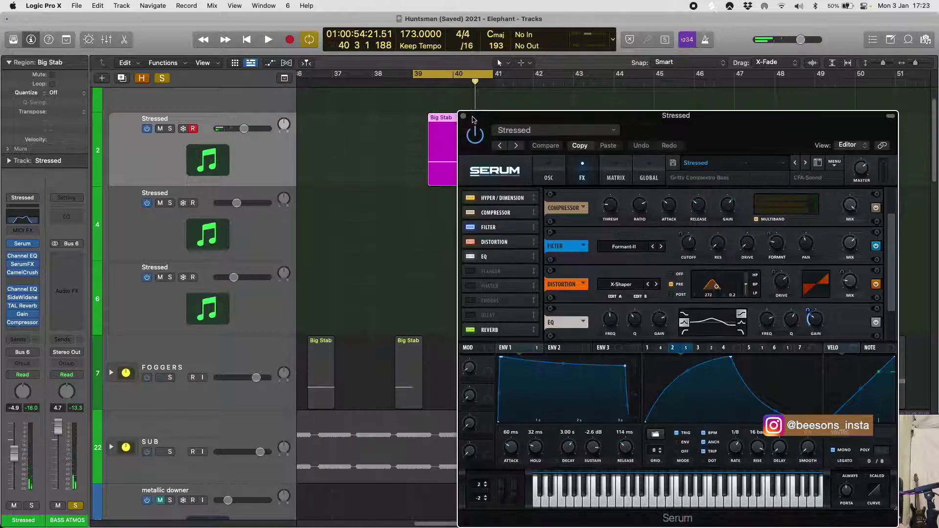
pyautogui.click(464, 118)
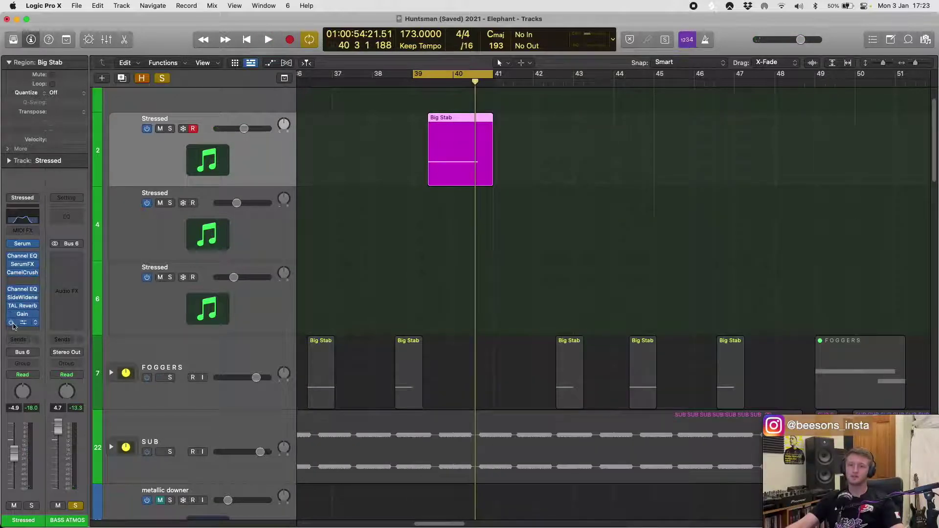
# - Remove the Compressor plug-in from the first Stressed track's effects chain
pyautogui.click(19, 323)
pyautogui.click(19, 323)
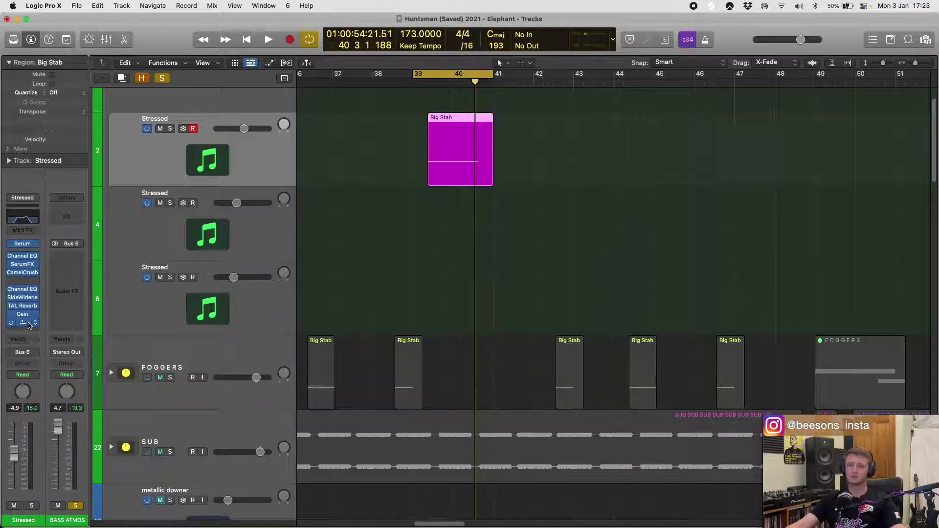
pyautogui.click(35, 323)
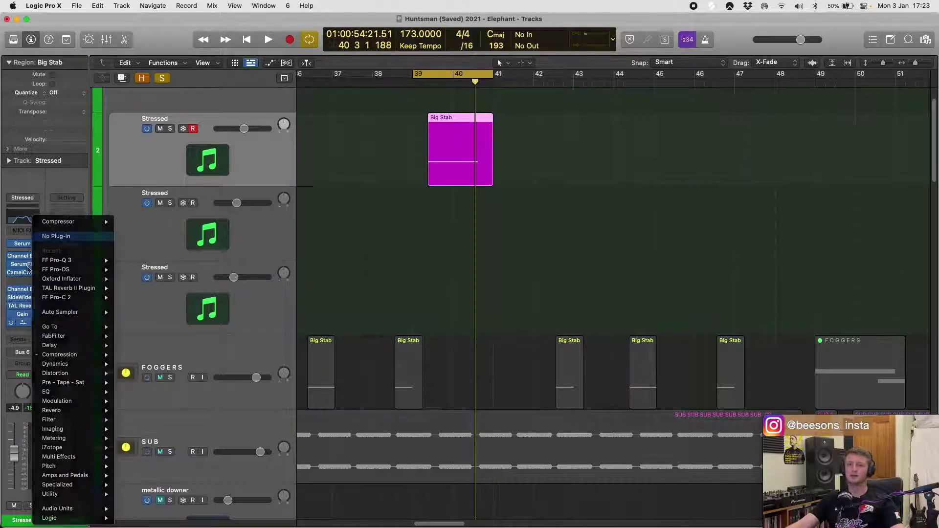
pyautogui.click(18, 317)
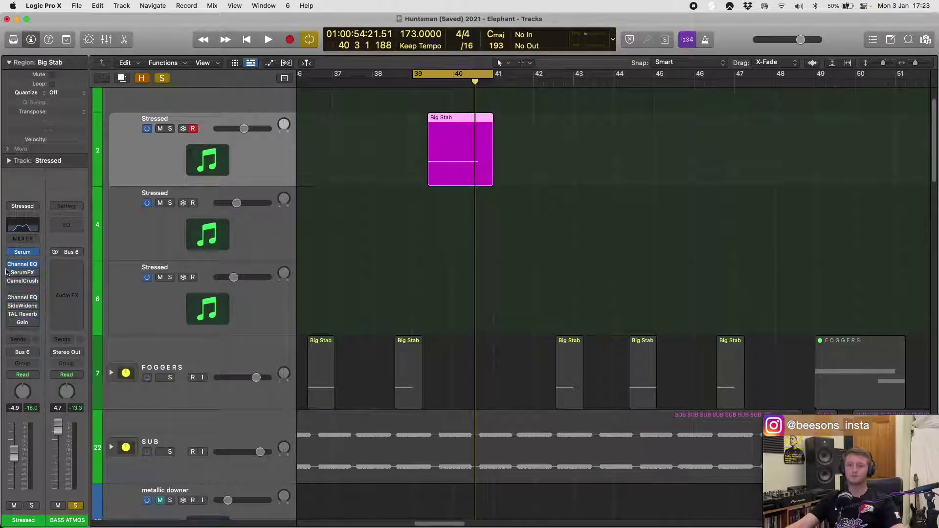
# - Play the Big Stab region with the Stressed track's insert effects bypassed, then enable the first Channel EQ, examine its bands and close it
pyautogui.press('space')
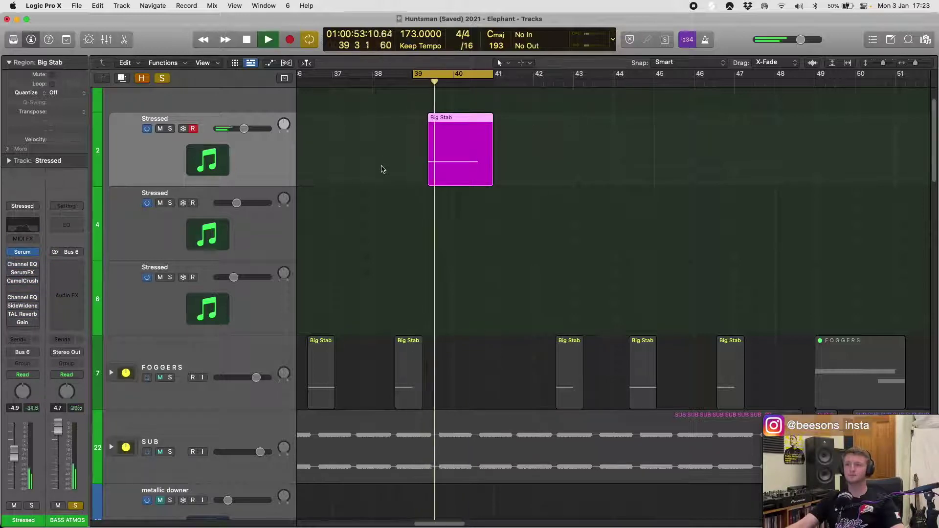
pyautogui.press('space')
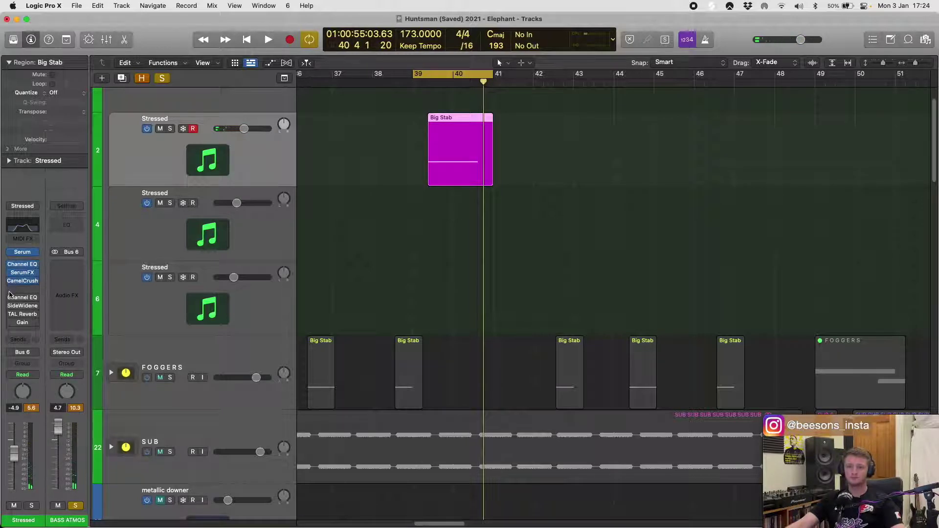
pyautogui.click(19, 267)
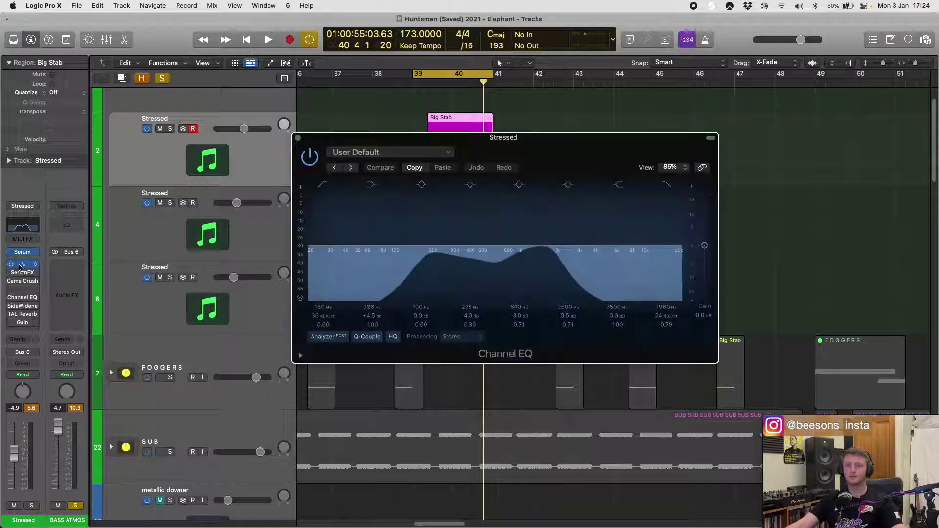
pyautogui.click(117, 274)
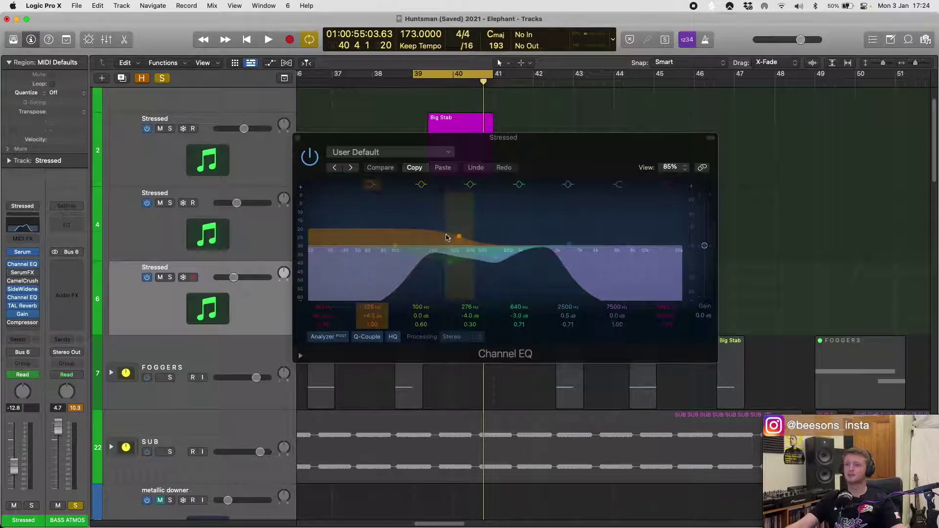
pyautogui.click(371, 188)
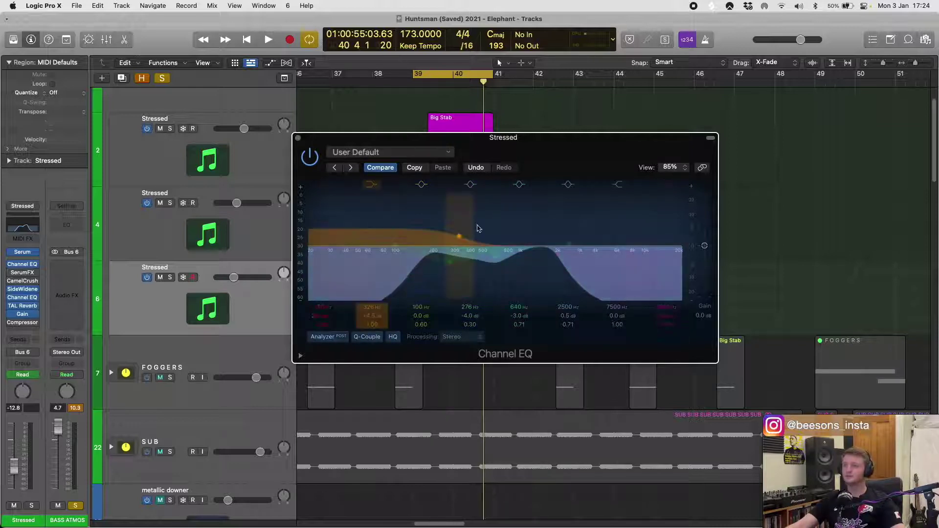
pyautogui.click(298, 138)
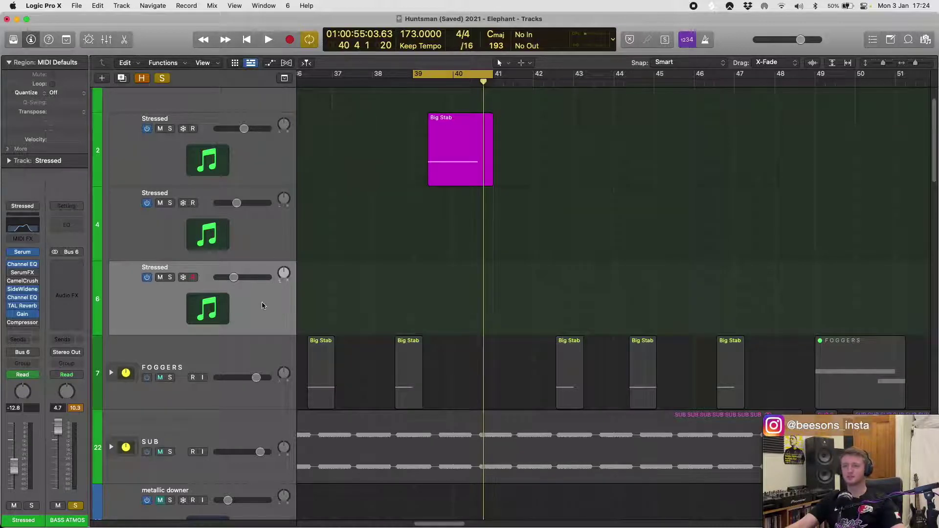
# - Reselect the first Stressed track and play the Big Stab region with SerumFX enabled after the Channel EQ
pyautogui.click(268, 165)
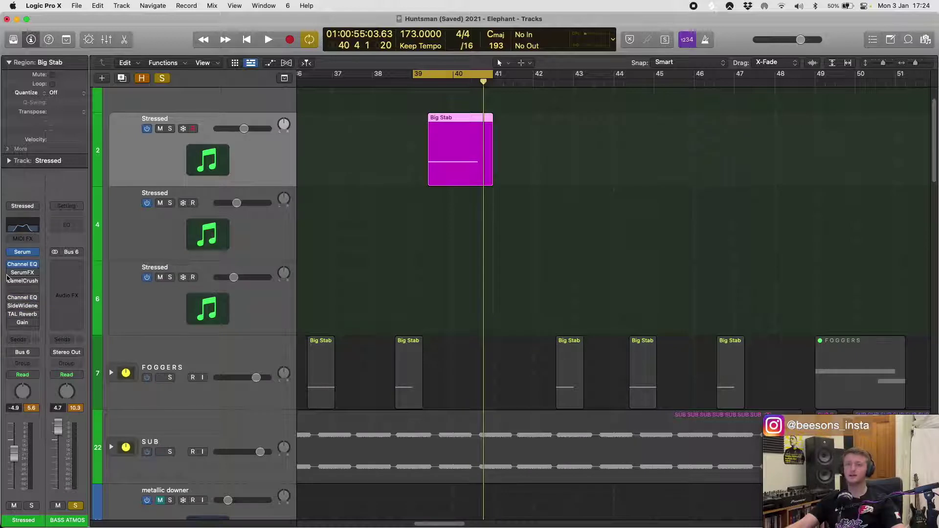
pyautogui.press('space')
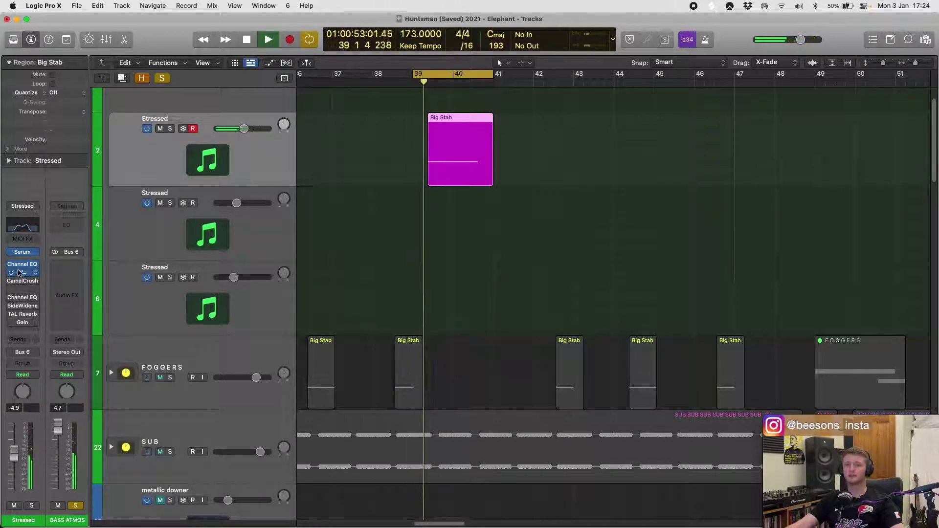
pyautogui.moveTo(14, 275)
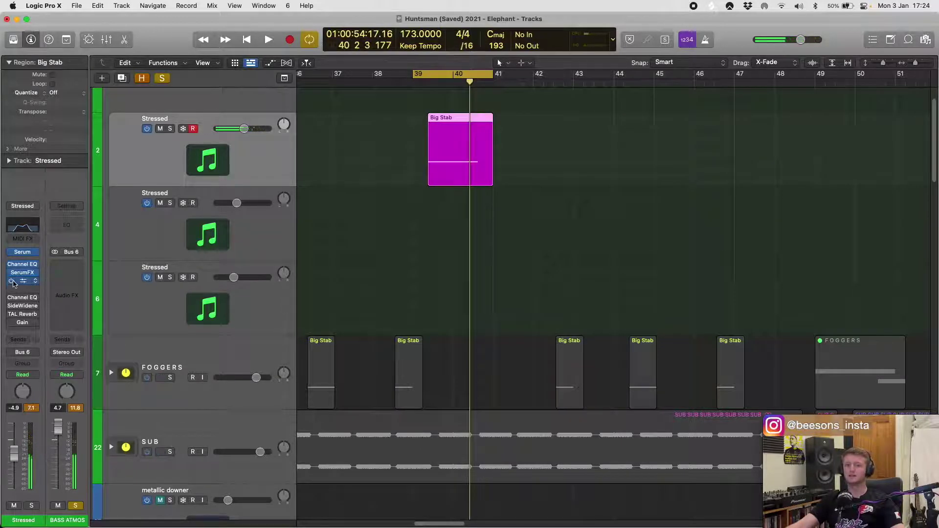
# - Open CamelCrusher on the first Stressed track, switch it to the Controls view and enlarge its window to show all parameters
pyautogui.click(23, 282)
pyautogui.press('space')
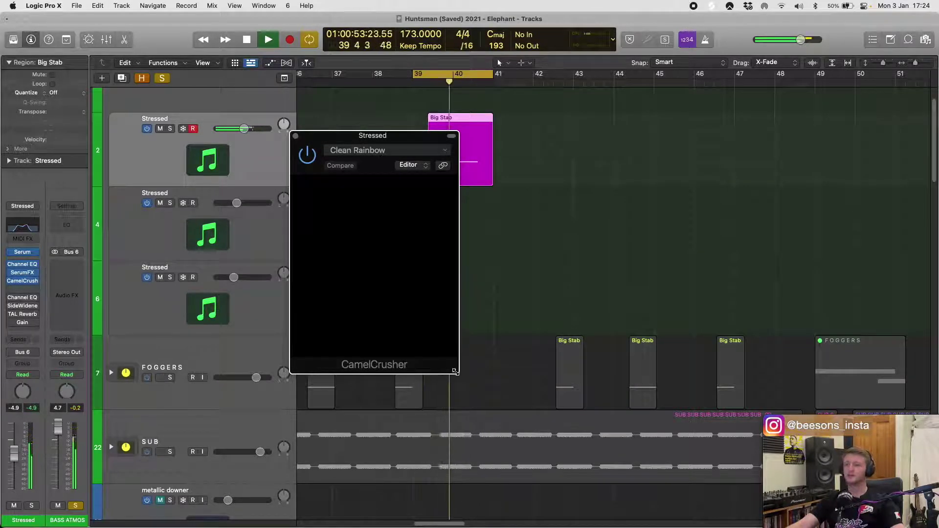
pyautogui.click(416, 165)
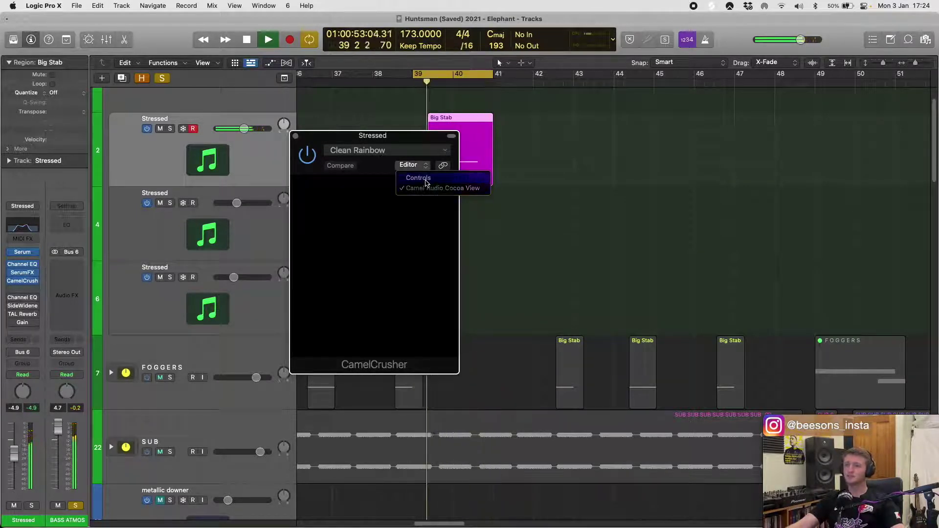
pyautogui.click(419, 179)
pyautogui.press('space')
pyautogui.moveTo(324, 137); pyautogui.dragTo(354, 205)
pyautogui.moveTo(445, 208); pyautogui.dragTo(430, 203)
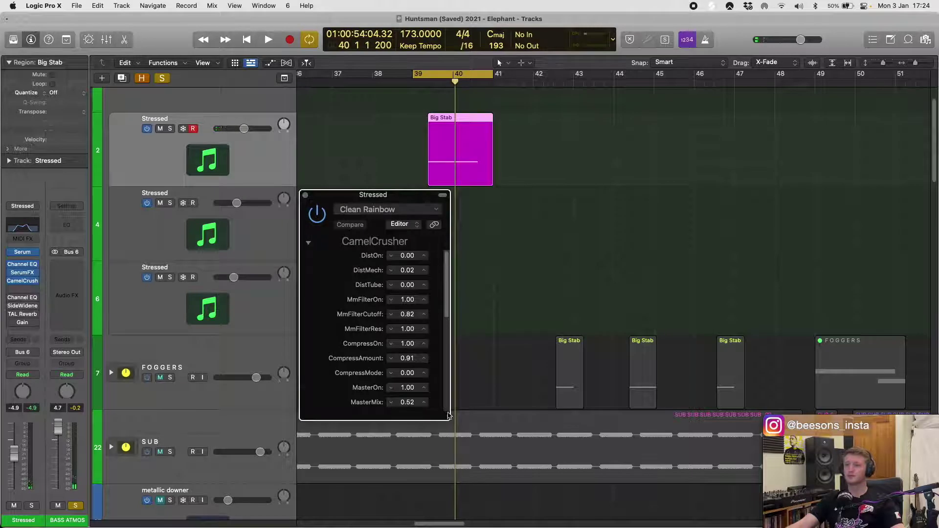
pyautogui.moveTo(446, 416); pyautogui.dragTo(771, 382)
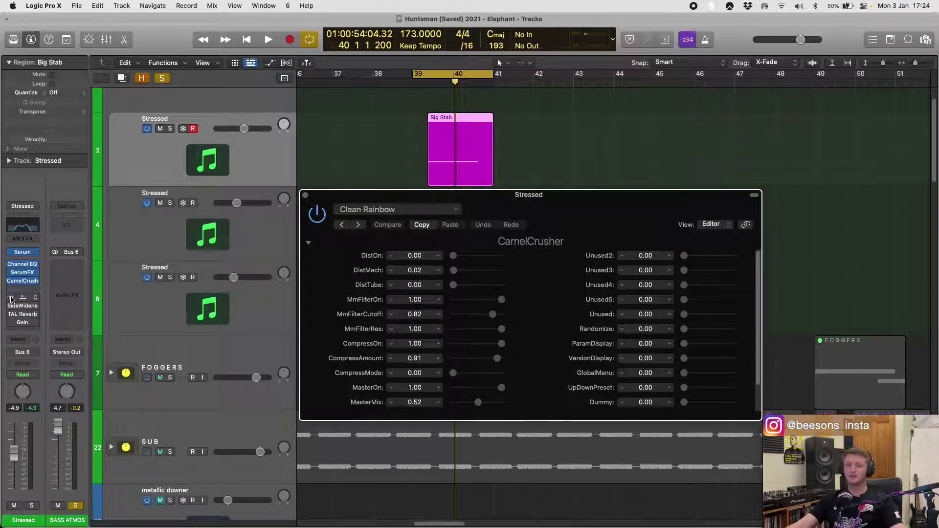
# - Insert Phat FX in the empty effects slot after CamelCrusher, look over its settings and close its window
pyautogui.click(22, 289)
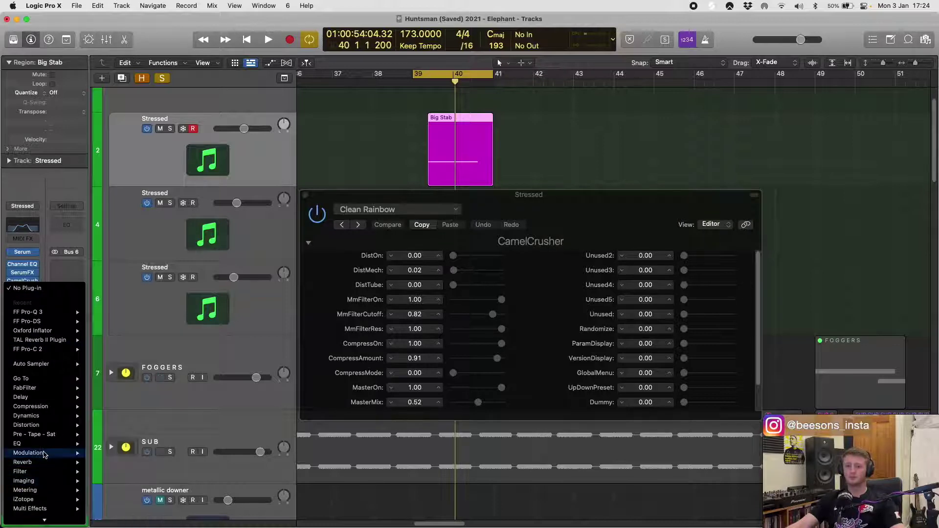
pyautogui.moveTo(51, 510)
pyautogui.moveTo(96, 514)
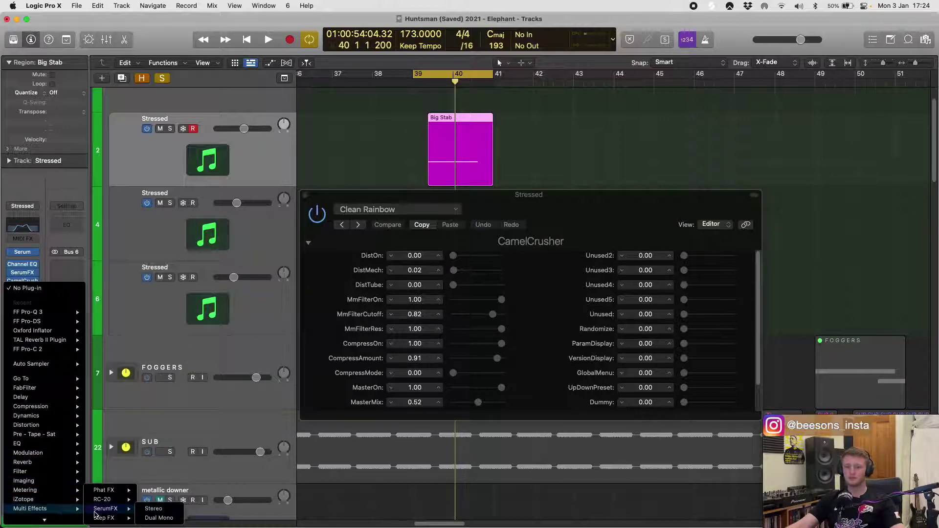
pyautogui.moveTo(104, 493)
pyautogui.click(141, 491)
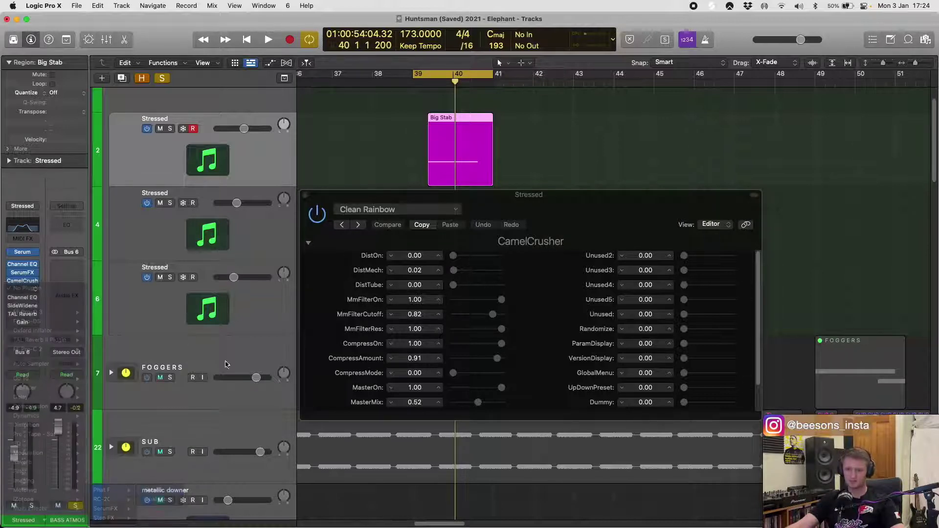
pyautogui.moveTo(547, 154); pyautogui.dragTo(454, 113)
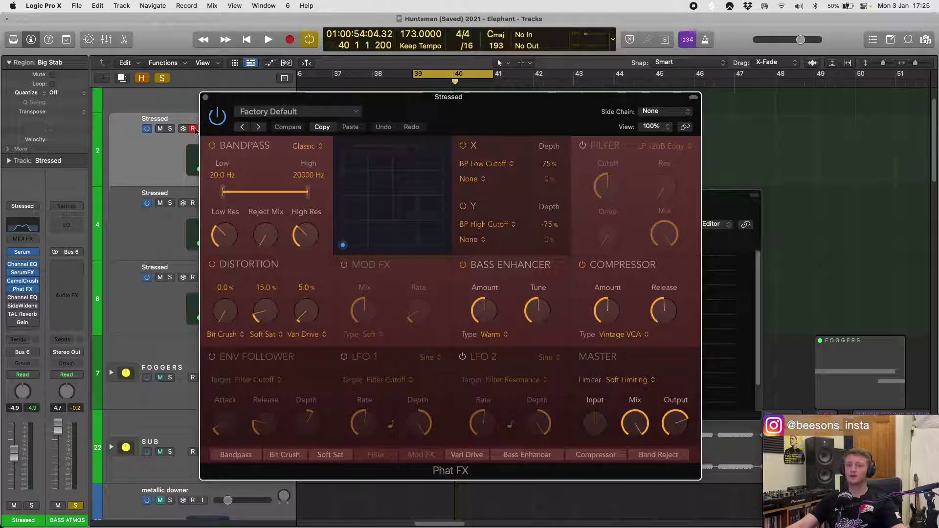
pyautogui.click(205, 97)
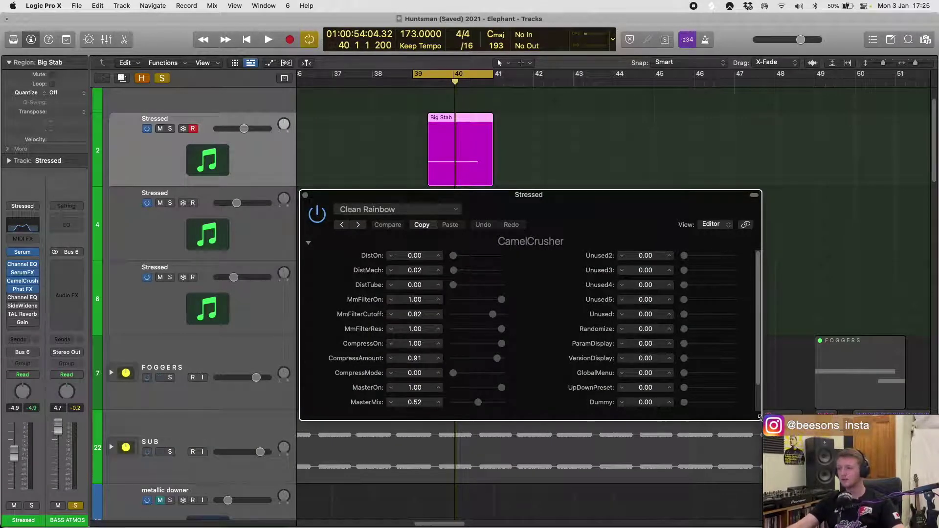
# - Close the CamelCrusher window and compare the Big Stab region's sound with CamelCrusher off and on, leaving it enabled
pyautogui.moveTo(759, 417); pyautogui.dragTo(427, 388)
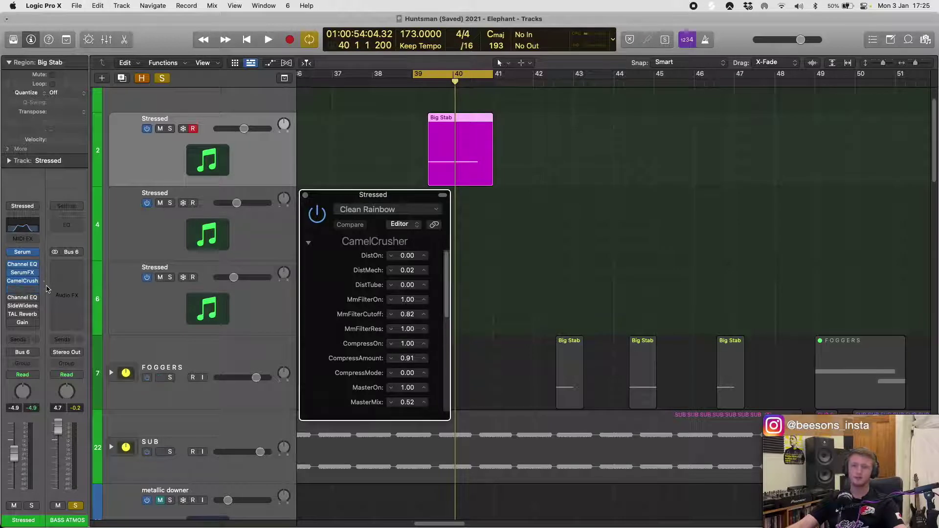
pyautogui.click(17, 282)
pyautogui.press('space')
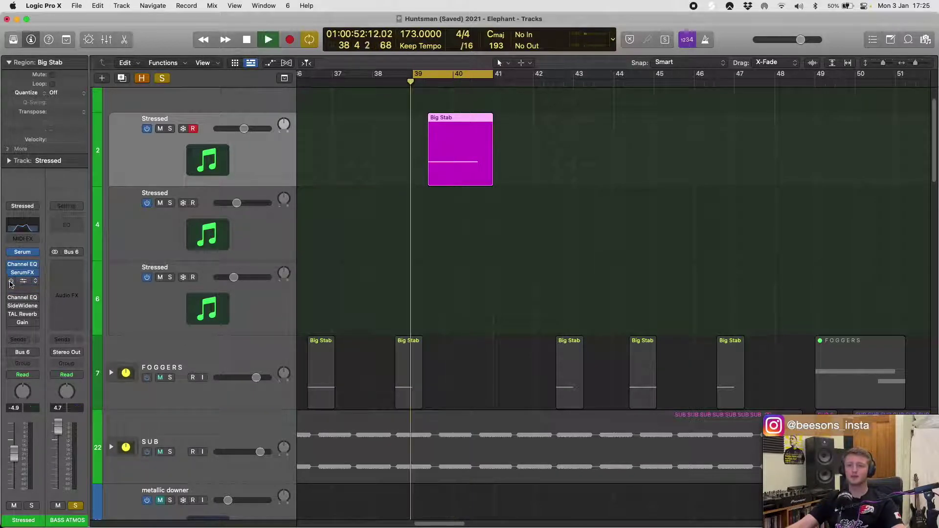
pyautogui.press('space')
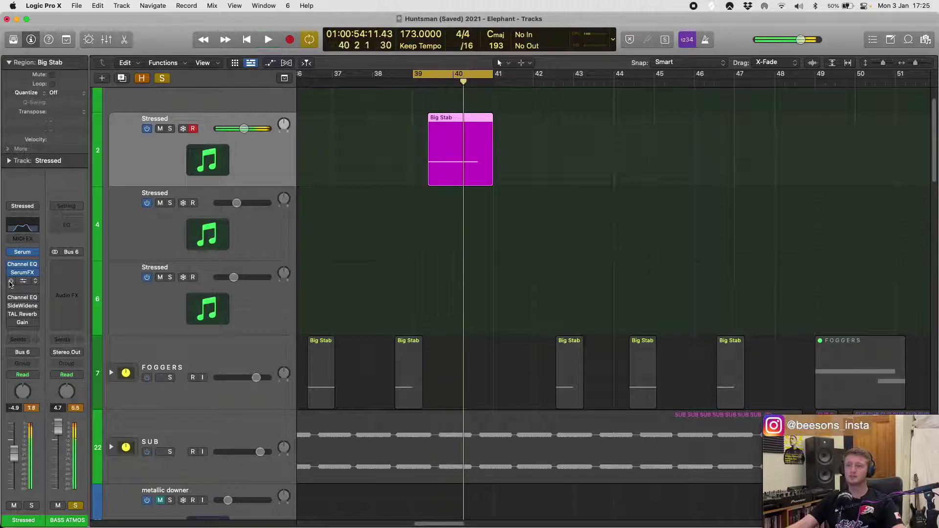
pyautogui.press('space')
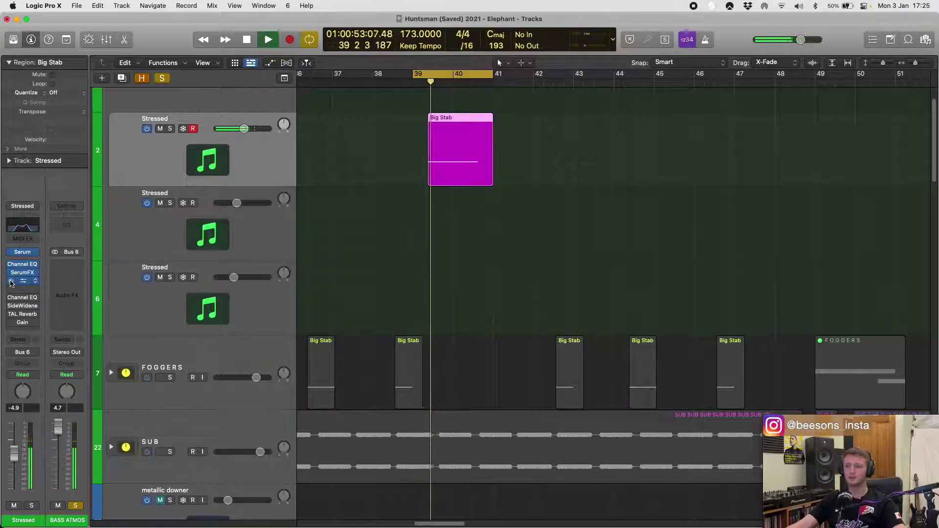
pyautogui.press('space')
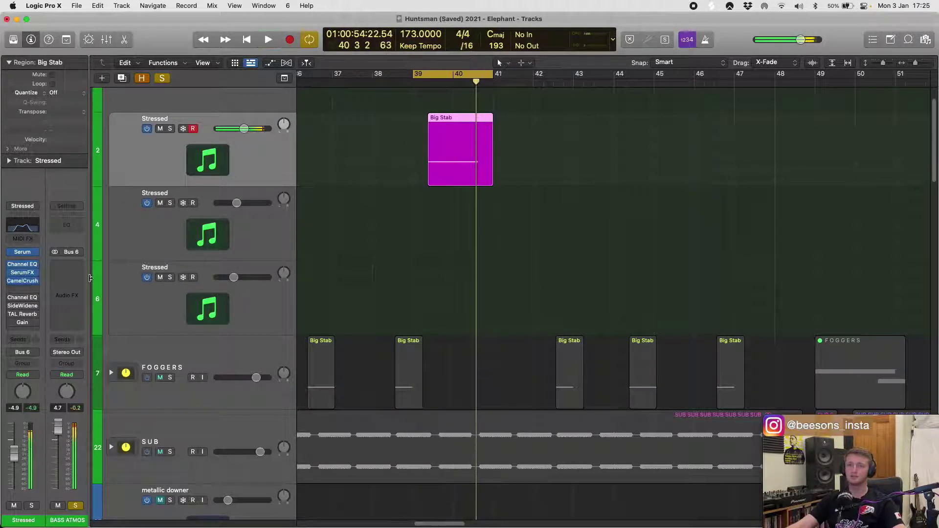
# - Enable and view the second Channel EQ and SideWidener while playing the Big Stab region, then close both plug-in windows
pyautogui.click(21, 298)
pyautogui.press('space')
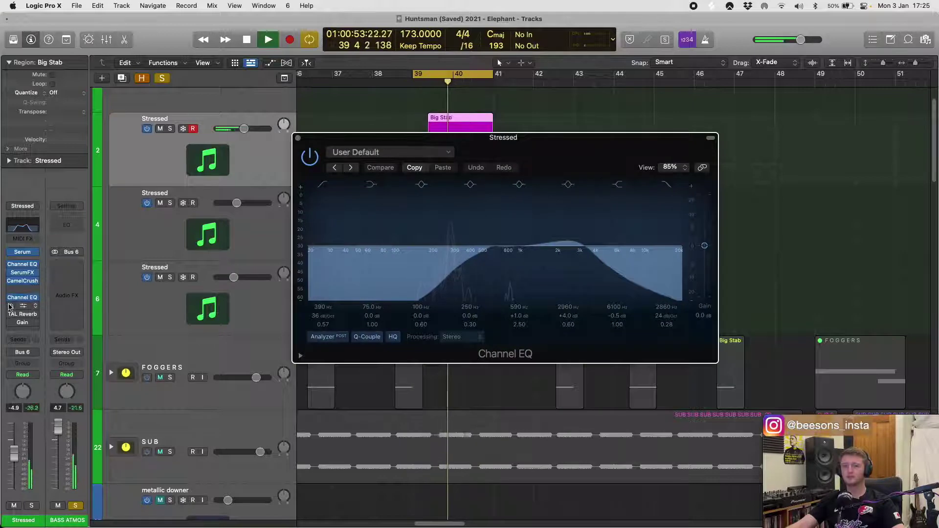
pyautogui.click(23, 307)
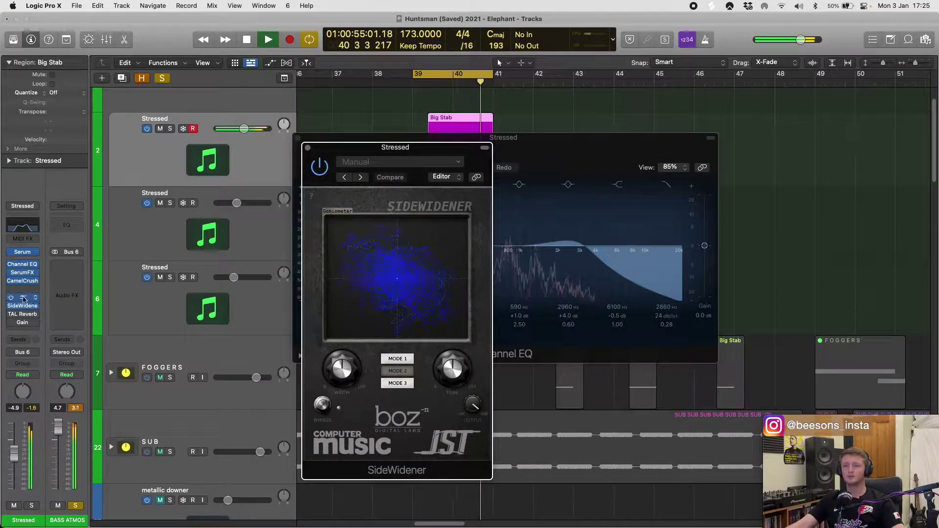
pyautogui.press('space')
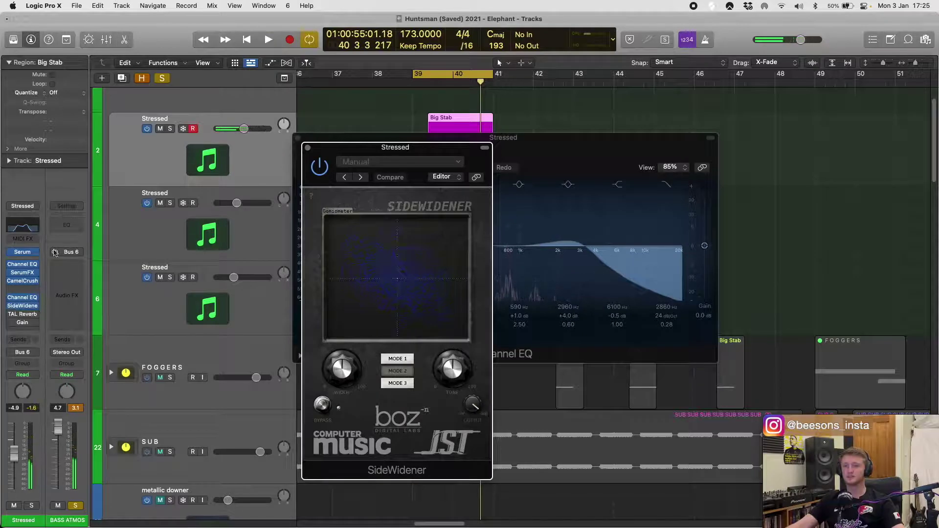
pyautogui.click(23, 298)
pyautogui.click(23, 307)
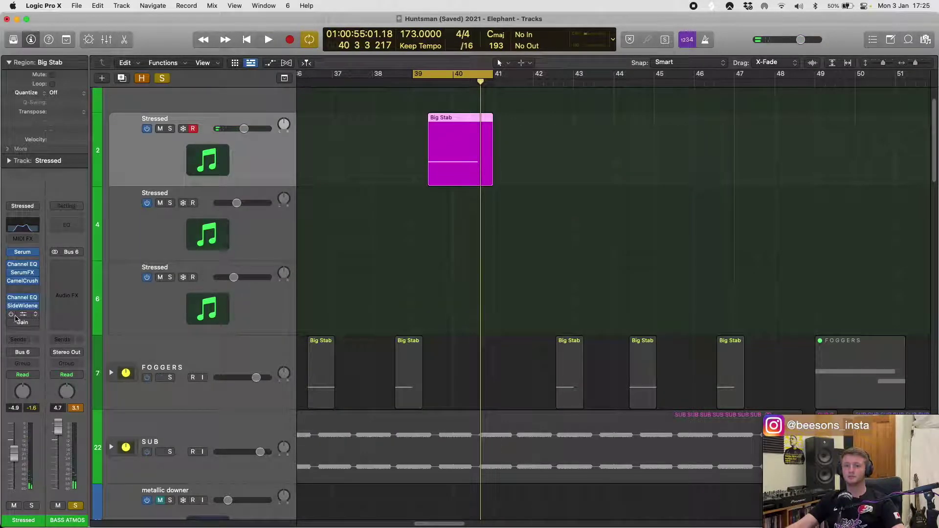
# - Enable and view TAL Reverb II and Gain in turn while playing the Big Stab region, closing each plug-in window
pyautogui.click(20, 318)
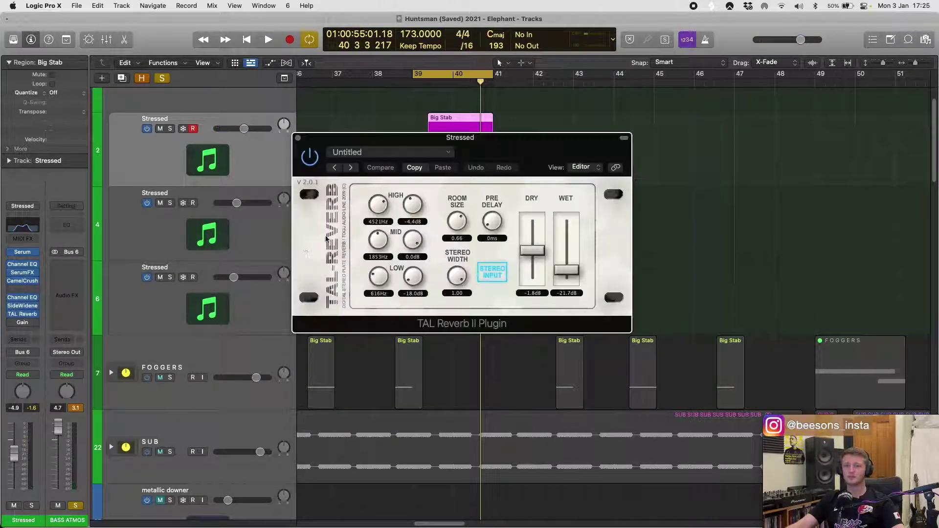
pyautogui.press('space')
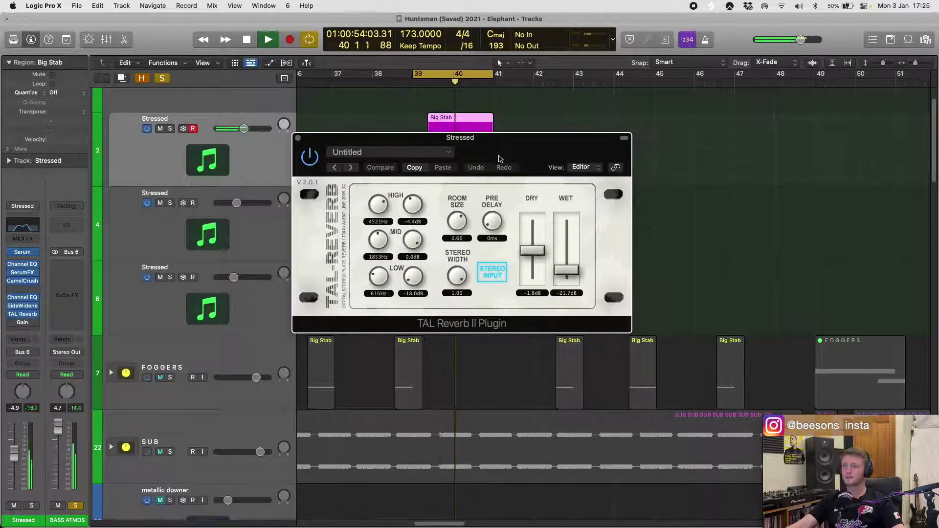
pyautogui.press('space')
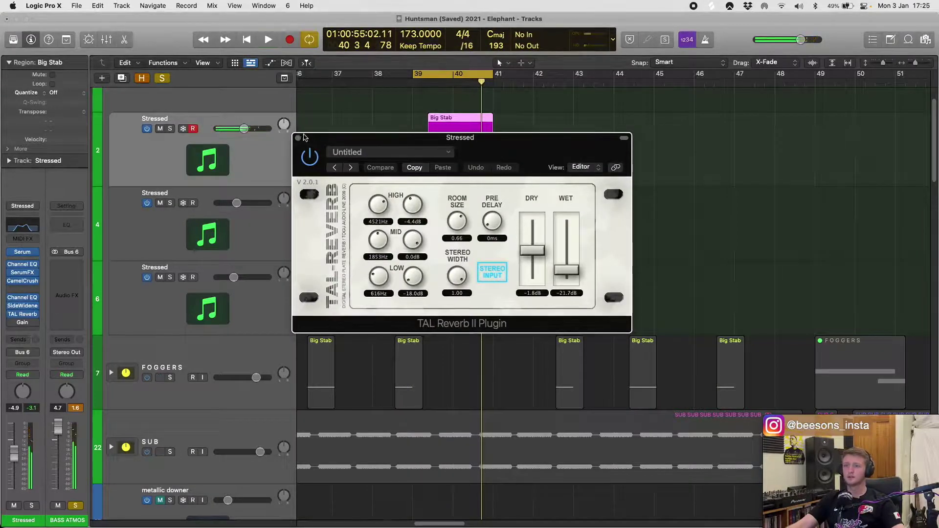
pyautogui.click(299, 138)
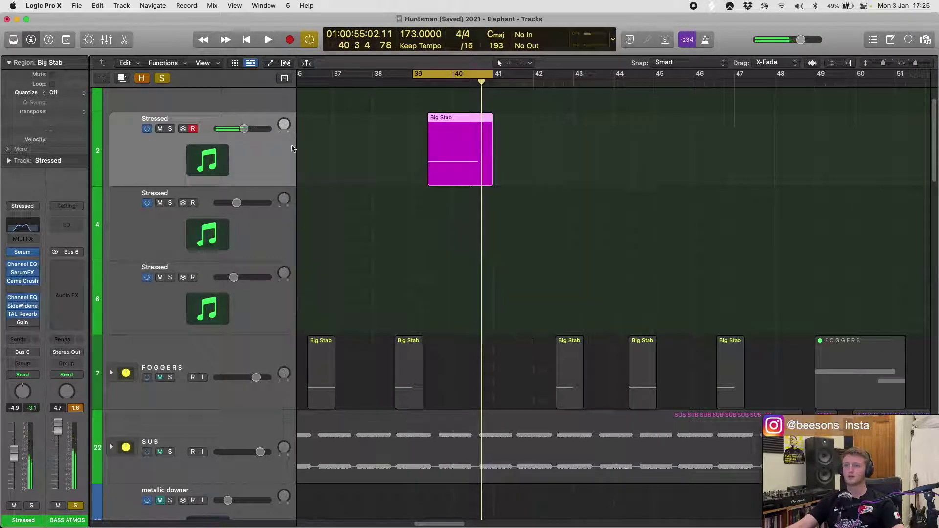
pyautogui.press('space')
pyautogui.click(23, 323)
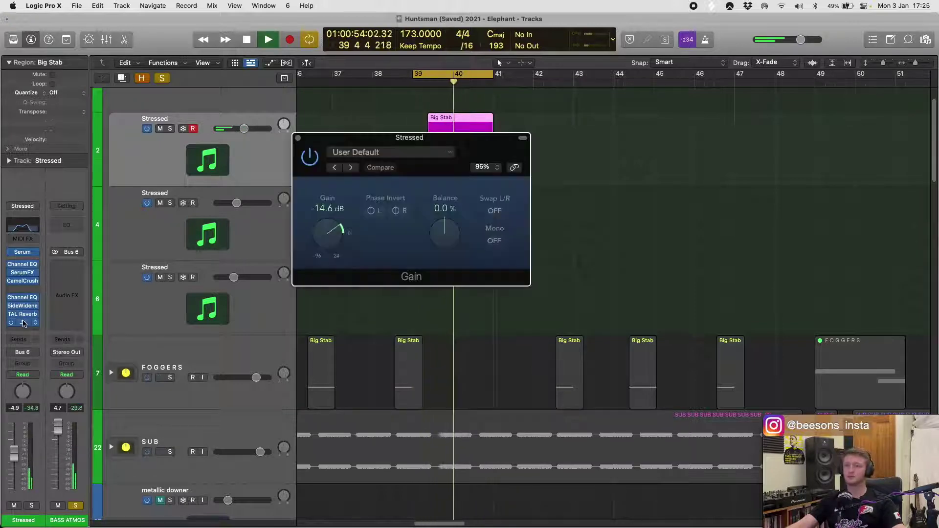
pyautogui.click(297, 138)
# - Show the whole arrangement, unsolo the BASS ATMOS stack and collapse it
pyautogui.press('z')
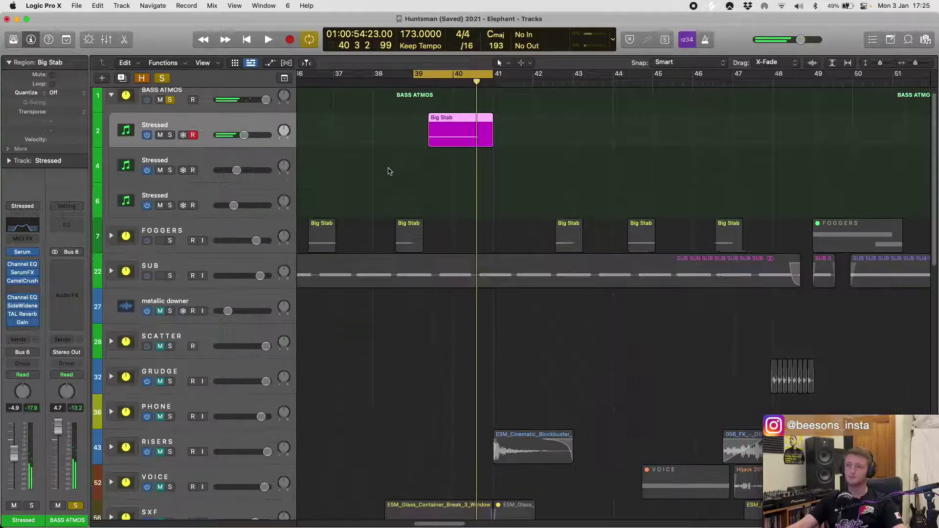
pyautogui.click(170, 100)
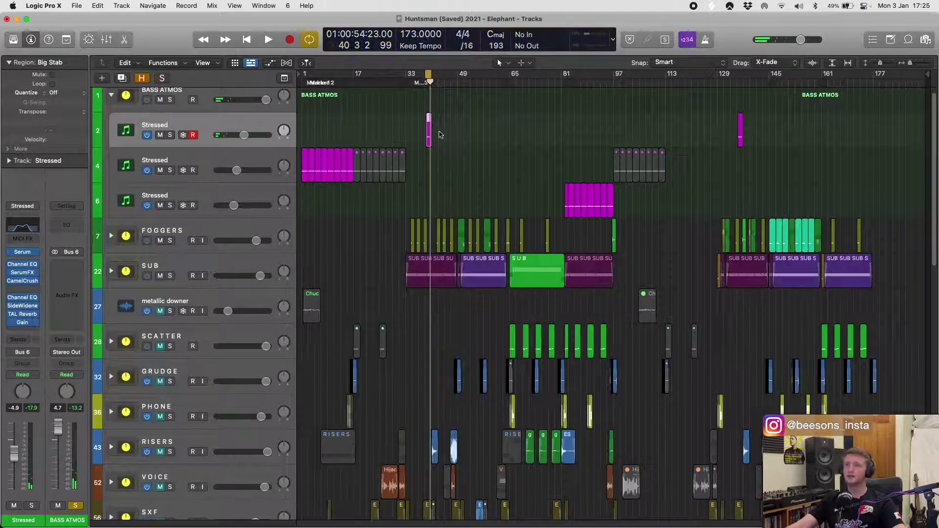
pyautogui.click(111, 97)
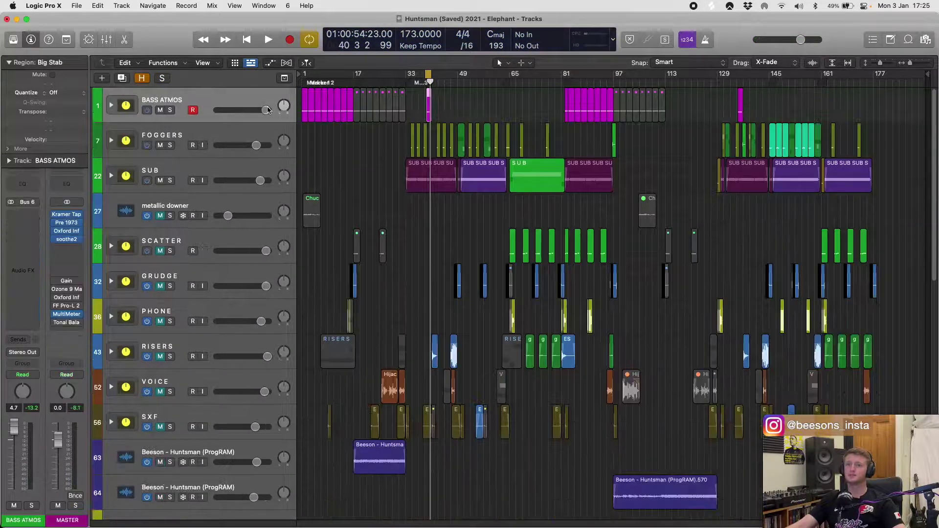
# - Expand the FOGGERS stack and fit its tracks in view around bars 27 to 53
pyautogui.click(221, 130)
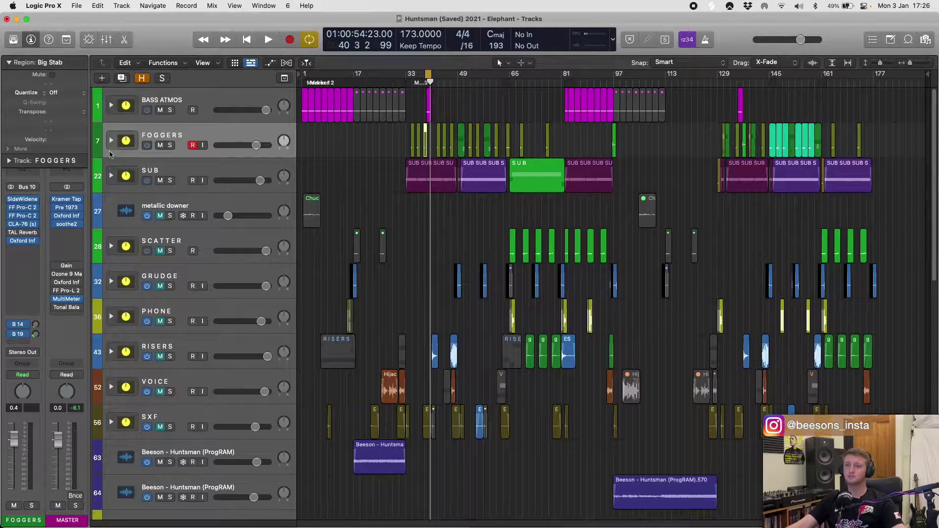
pyautogui.click(110, 142)
pyautogui.press('super+Up')
pyautogui.press('super+Up')
pyautogui.press('super+Up')
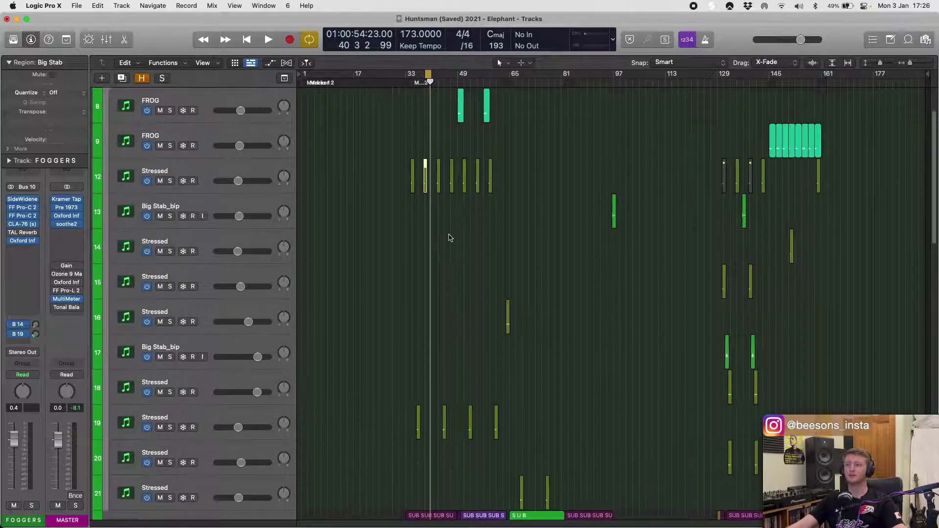
pyautogui.press('super+Right')
pyautogui.press('super+Right')
pyautogui.press('super+Right')
pyautogui.hscroll(-5, 443, 220)
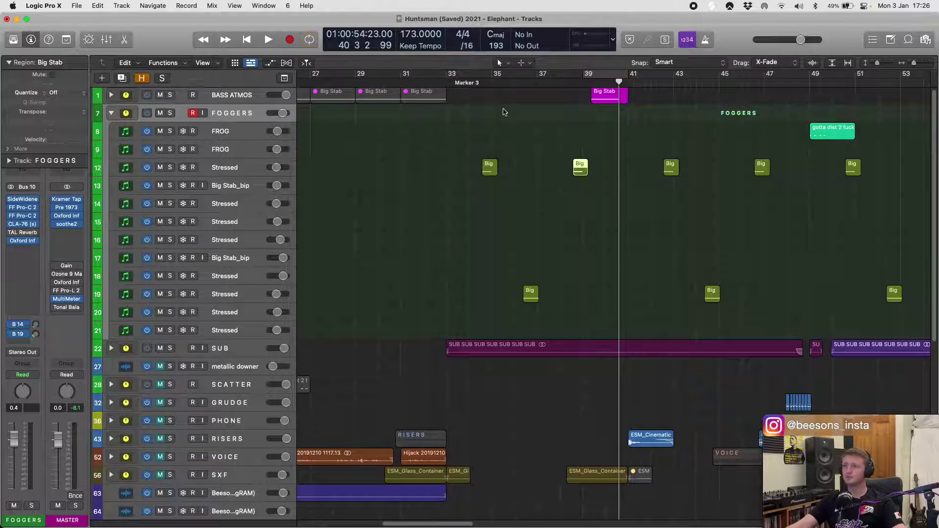
# - Set the cycle range to bars 34 to 36 around track 12's first Big Stab region and select that Stressed track
pyautogui.moveTo(470, 73); pyautogui.dragTo(515, 74)
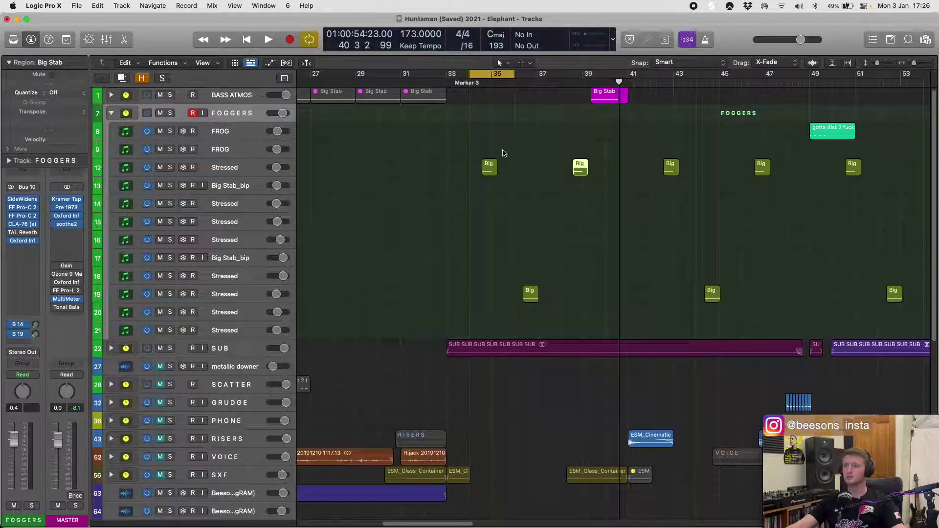
pyautogui.click(253, 168)
pyautogui.press('super+Left')
pyautogui.press('super+Left')
pyautogui.press('super+Left')
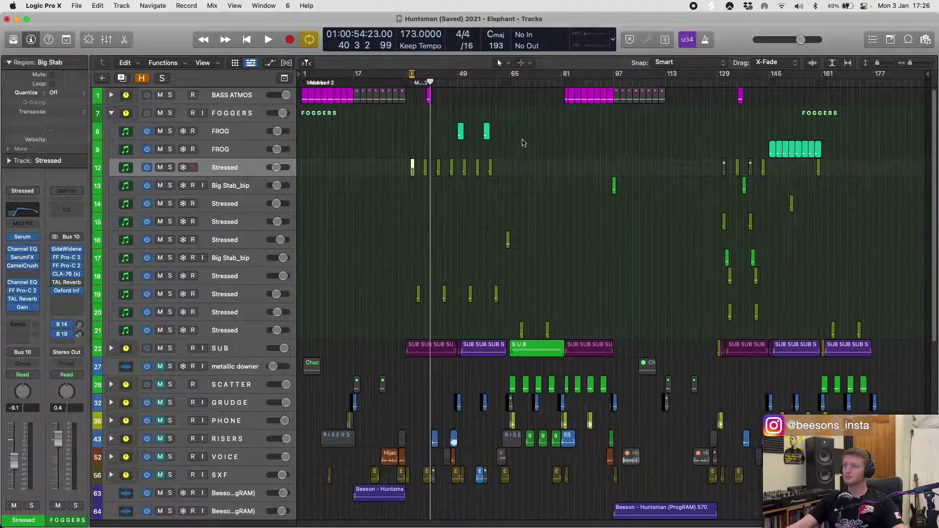
# - Look over the upper FROG track and return to the Stressed track 12 regions around bars 33 to 44
pyautogui.click(248, 131)
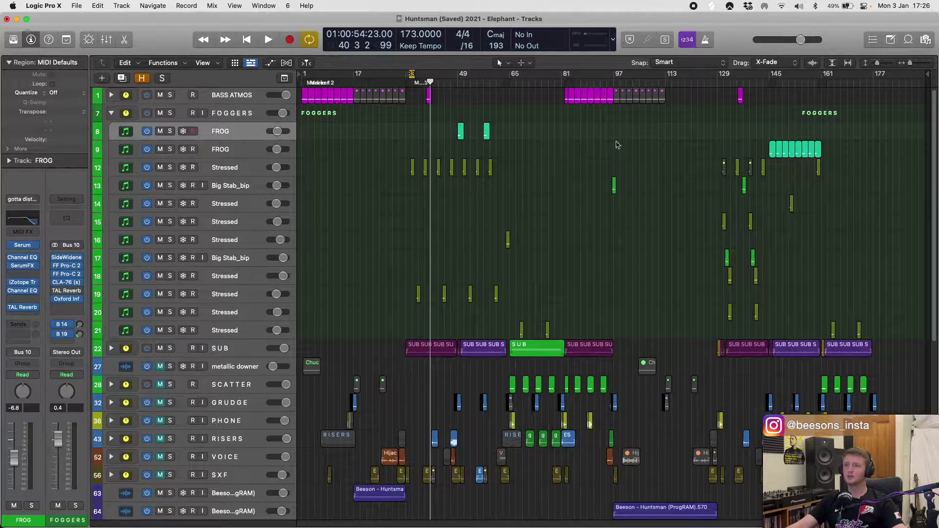
pyautogui.press('super+Right')
pyautogui.press('super+Right')
pyautogui.press('super+Right')
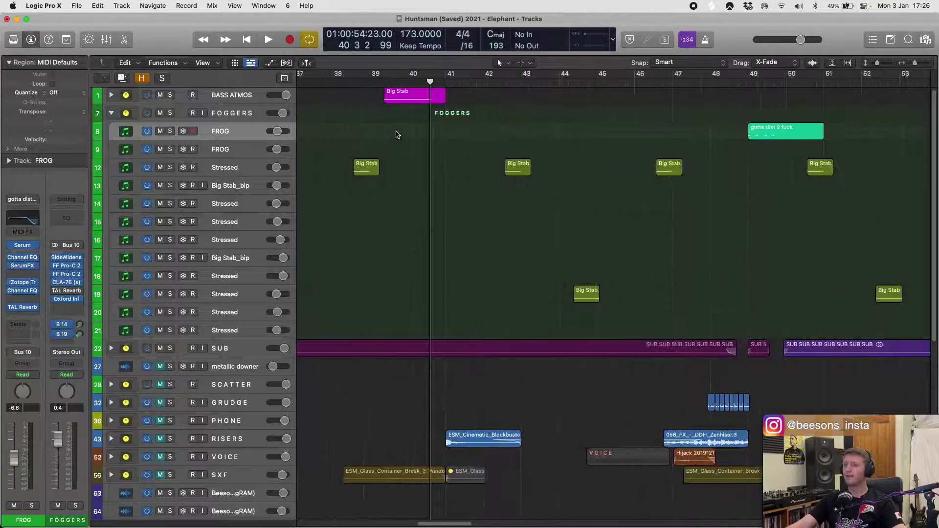
pyautogui.hscroll(2, 470, 149)
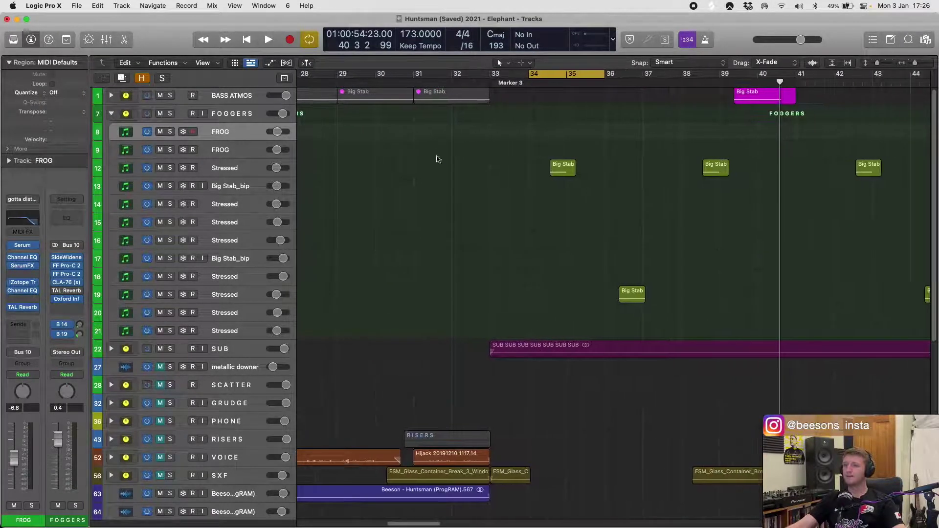
pyautogui.click(224, 168)
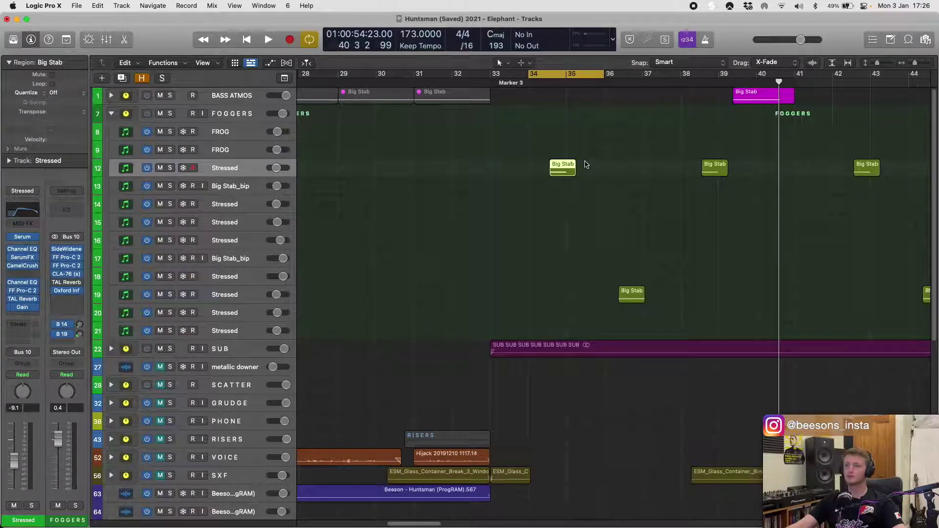
# - Select the upper FROG track's first region, cycle bars 49 to 51, solo the track and start playback
pyautogui.press('super+Left')
pyautogui.press('super+Left')
pyautogui.press('super+Left')
pyautogui.click(480, 132)
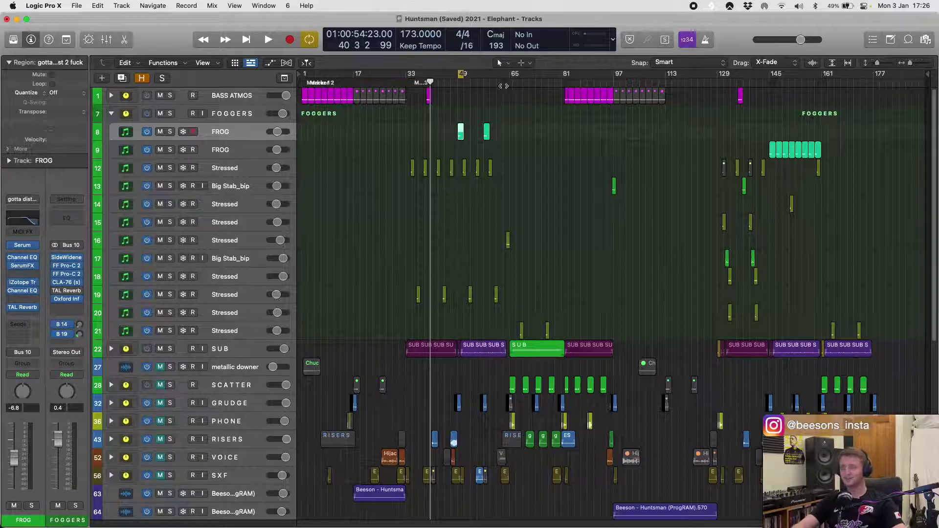
pyautogui.press('super+Right')
pyautogui.press('super+Right')
pyautogui.click(170, 132)
pyautogui.press('space')
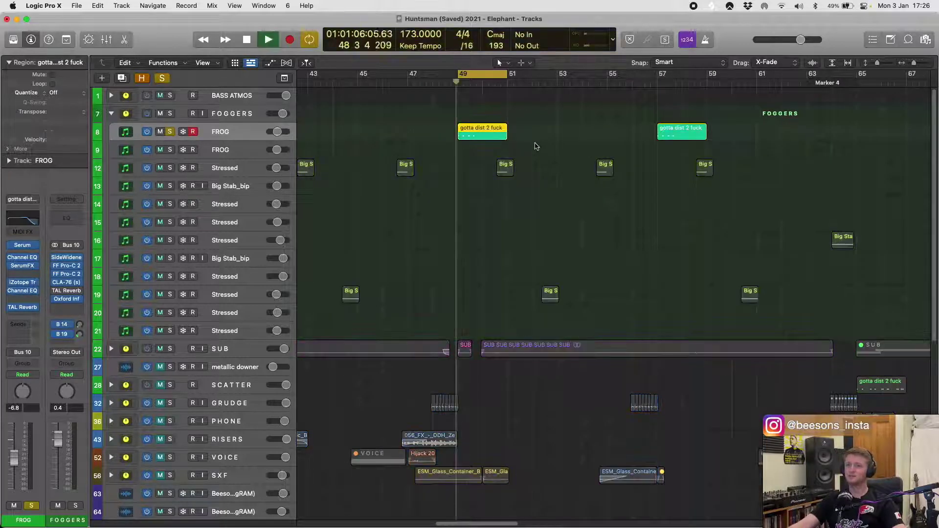
# - Examine the notes in the FROG region at bar 49 up close while it plays, then stop playback
pyautogui.press('super+Right')
pyautogui.press('super+Right')
pyautogui.press('super+Right')
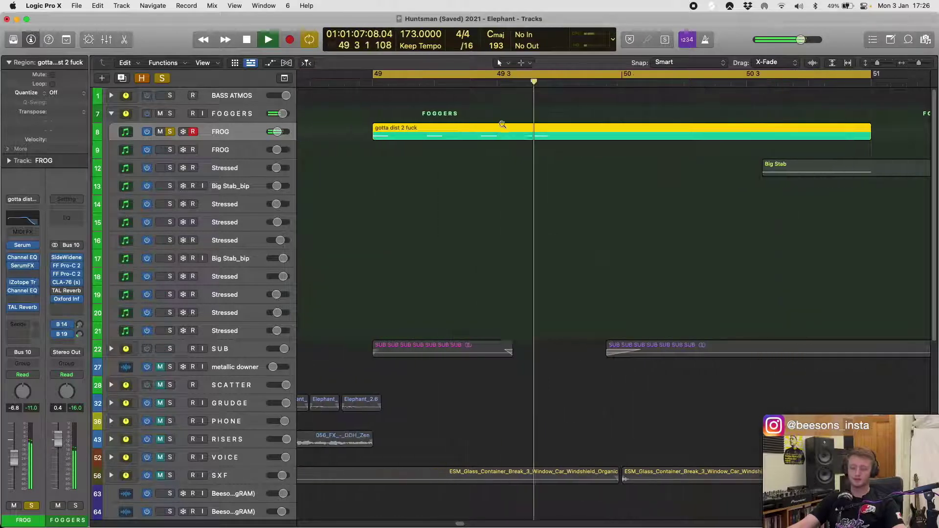
pyautogui.press('super+Down')
pyautogui.press('space')
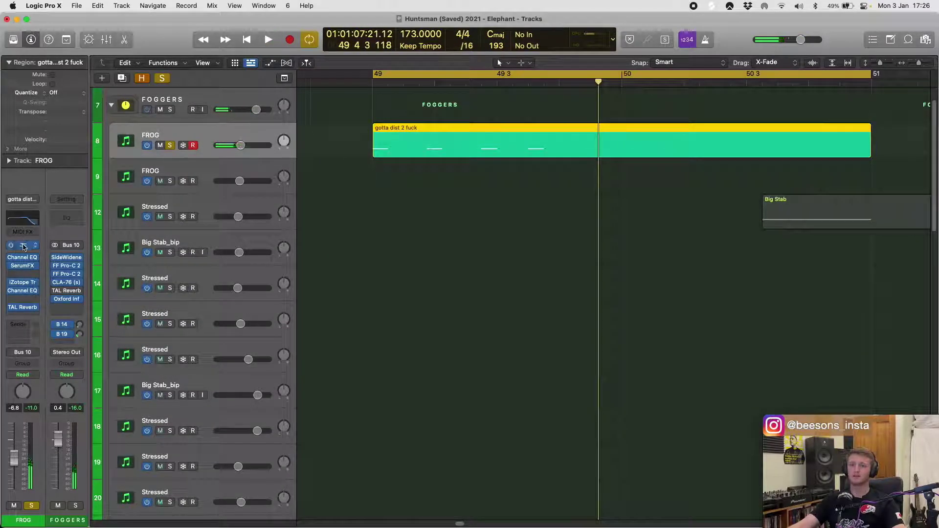
# - Open the FROG track's Serum instrument and examine the shapes of LFO 2 and LFO 1 during playback
pyautogui.press('v')
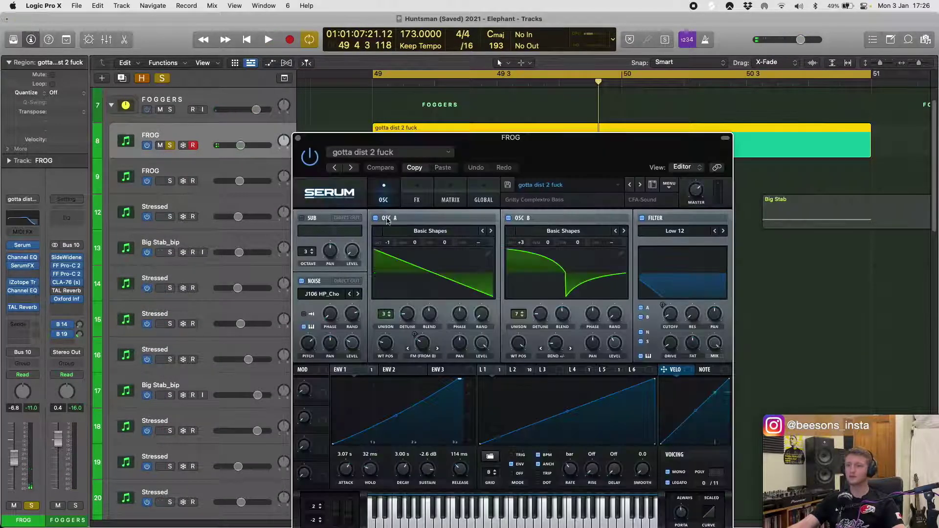
pyautogui.moveTo(578, 140); pyautogui.dragTo(603, 78)
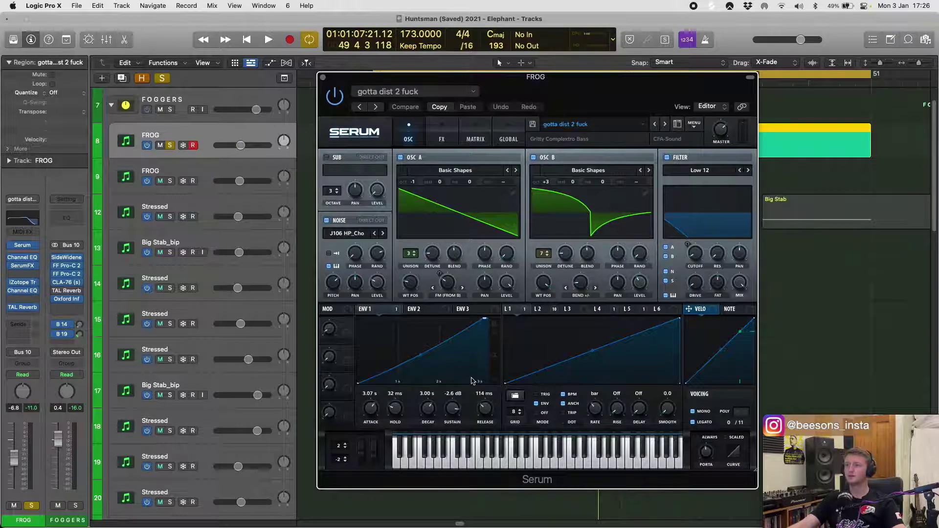
pyautogui.click(540, 311)
pyautogui.press('space')
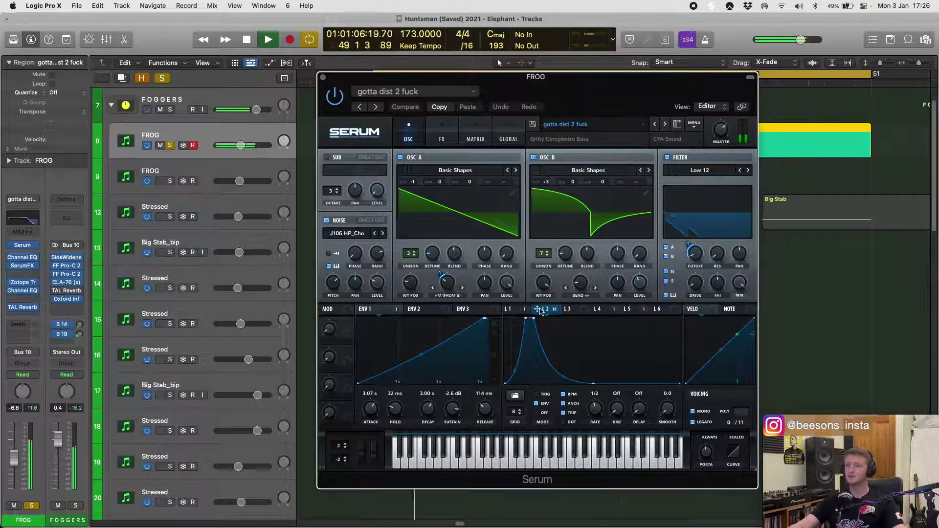
pyautogui.click(512, 309)
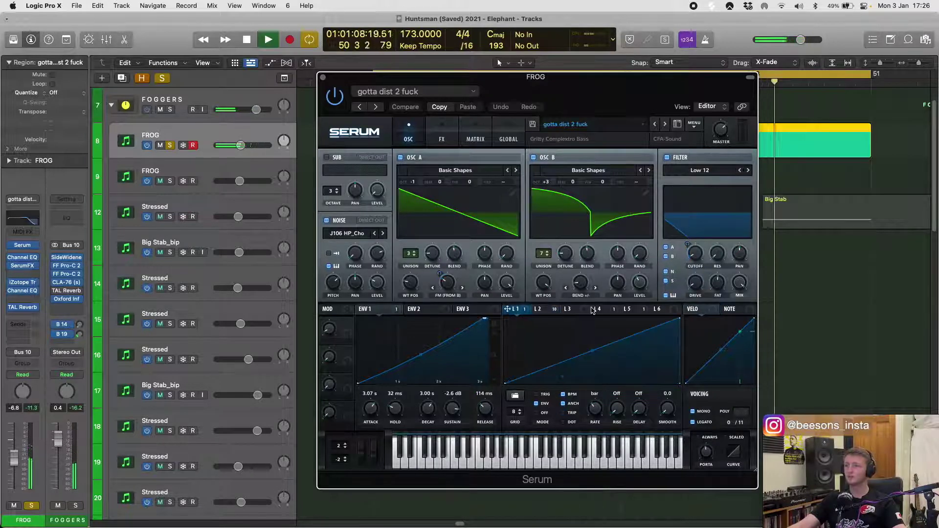
# - View LFO 2's modulation destinations in Serum and examine its effects rack down to the reverb
pyautogui.rightClick(546, 311)
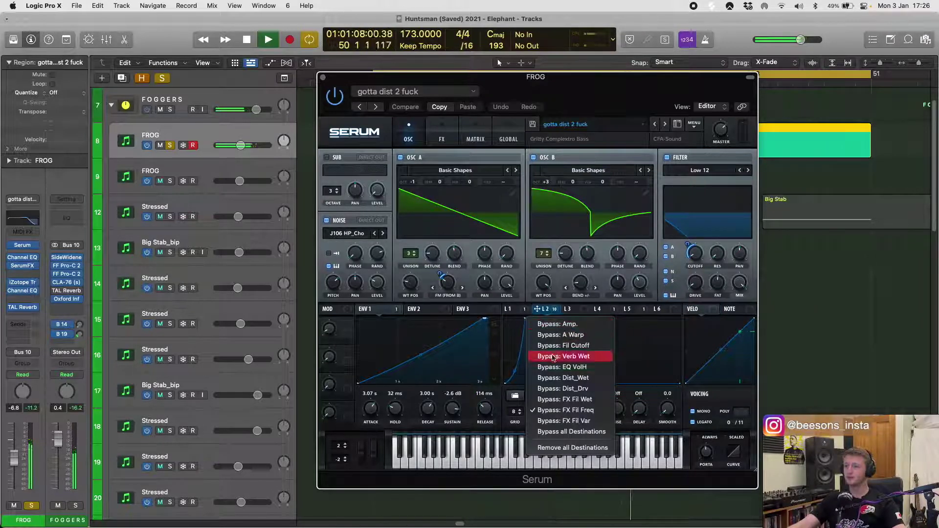
pyautogui.click(552, 401)
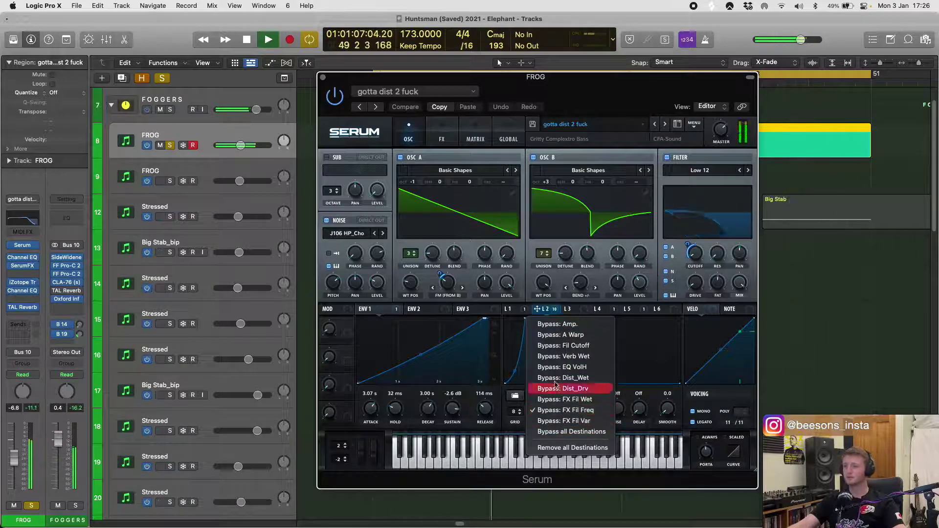
pyautogui.click(444, 141)
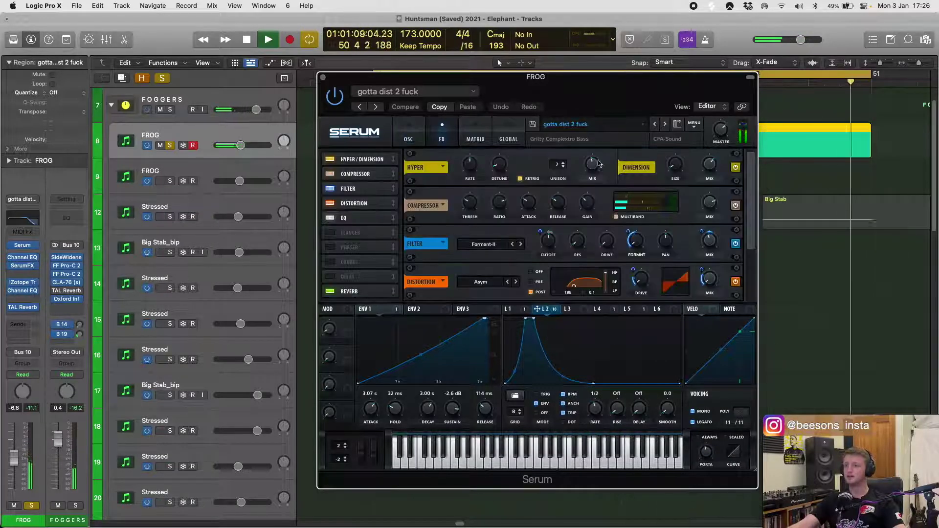
pyautogui.moveTo(754, 202); pyautogui.dragTo(754, 251)
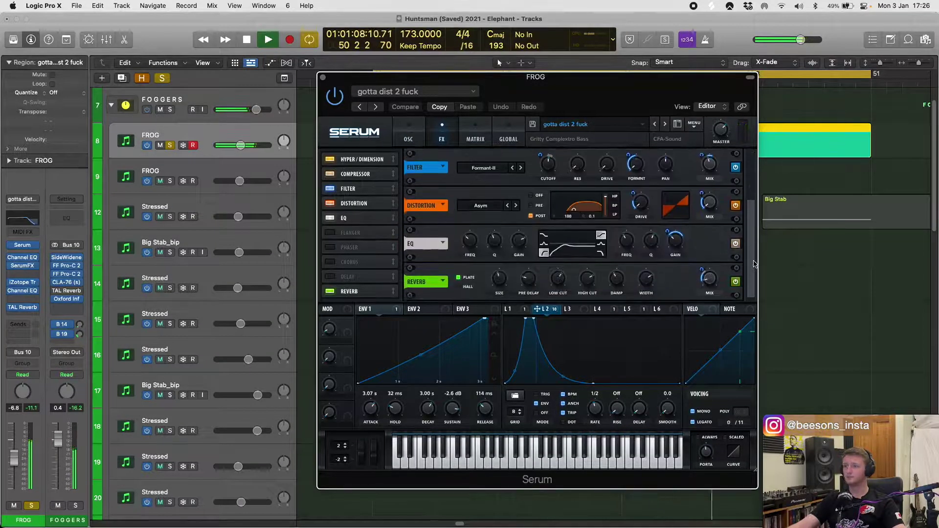
# - Try wider and narrower peaks on Serum's LFO 2 curve while the FROG region loops
pyautogui.moveTo(534, 322); pyautogui.dragTo(523, 306)
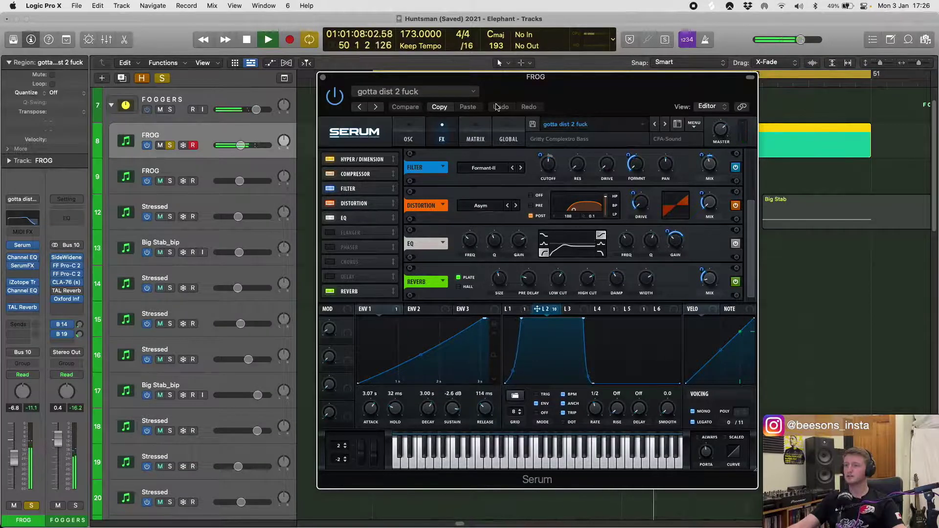
pyautogui.moveTo(583, 318); pyautogui.dragTo(551, 318)
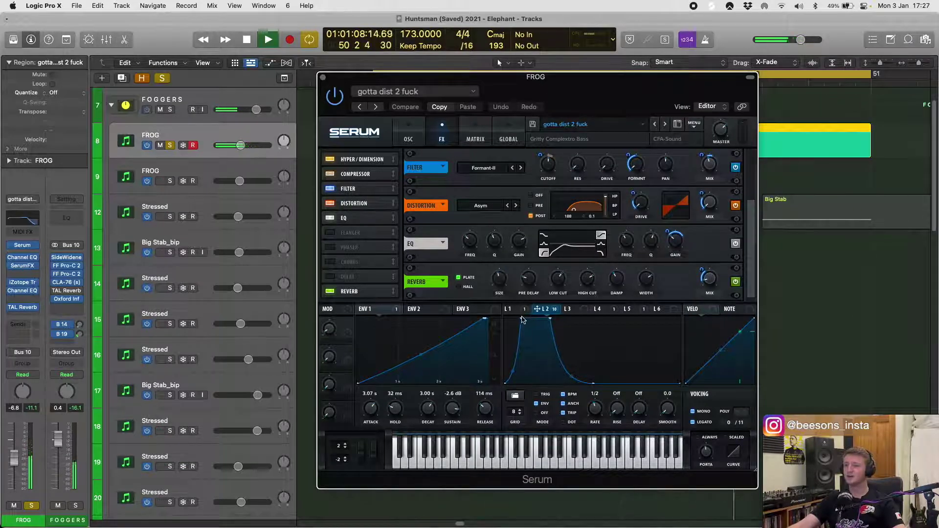
pyautogui.moveTo(522, 319)
pyautogui.mouseDown()
pyautogui.moveTo(543, 317)
pyautogui.moveTo(522, 318)
pyautogui.mouseUp()
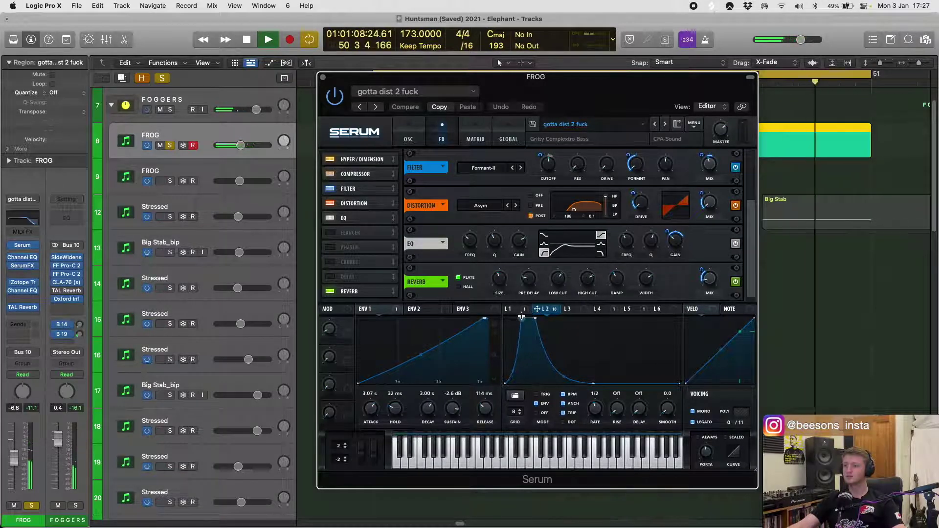
# - Stop playback and close the FROG track's Serum window
pyautogui.press('space')
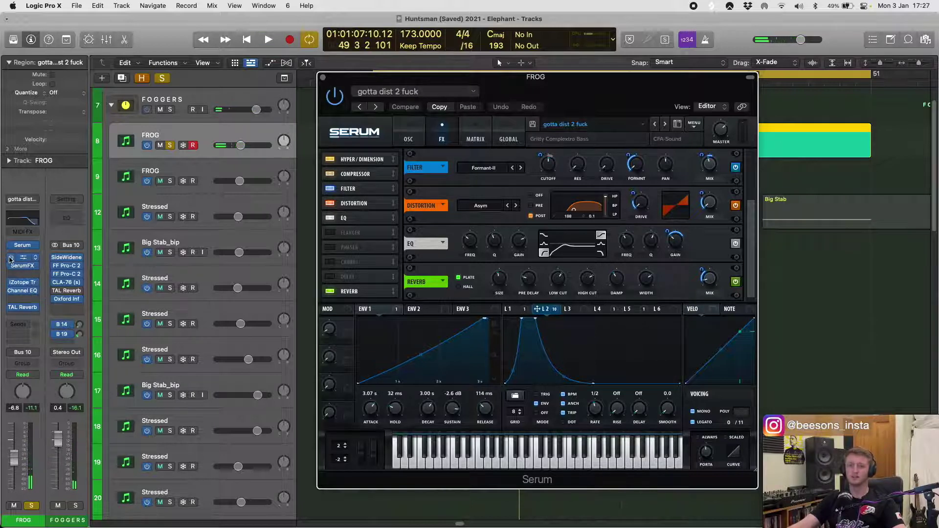
pyautogui.moveTo(445, 86); pyautogui.dragTo(448, 100)
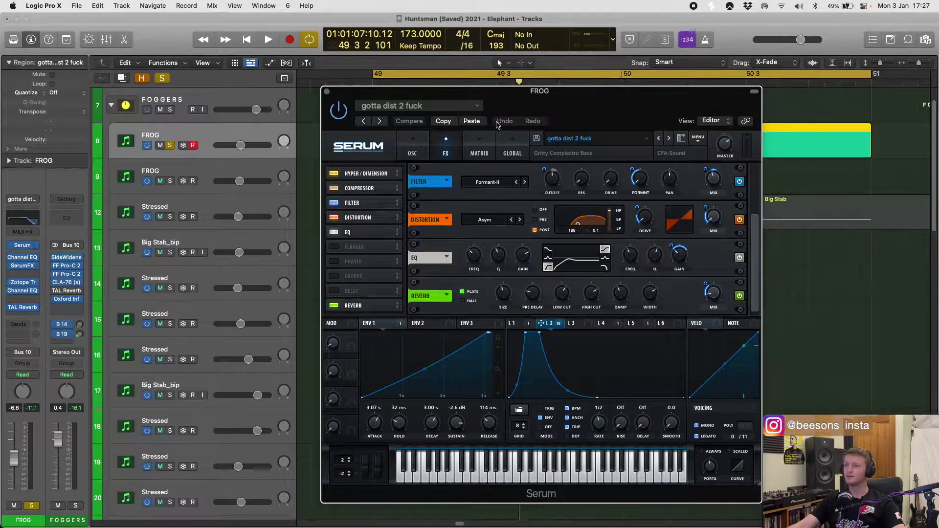
pyautogui.click(326, 93)
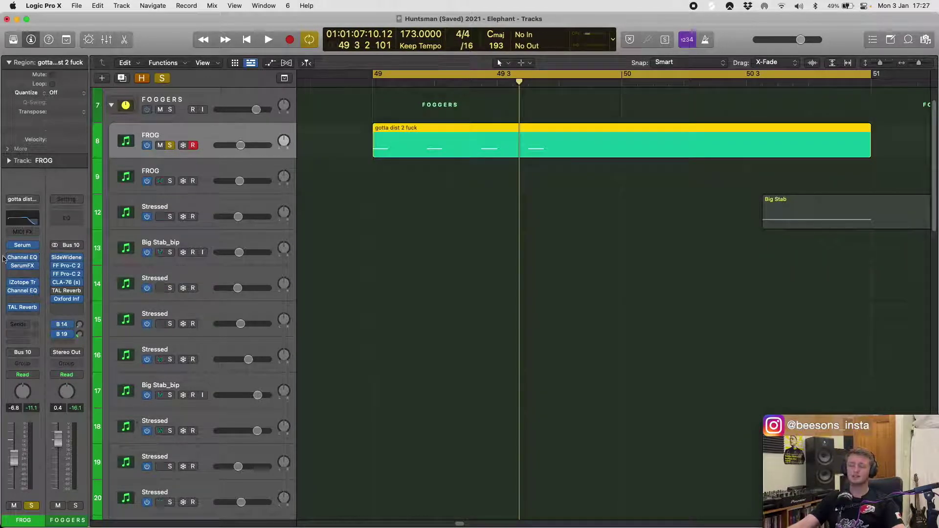
# - Enable SerumFX on the FROG track during playback, view its Formant-II filter, then stop playback and close the plug-in window
pyautogui.press('space')
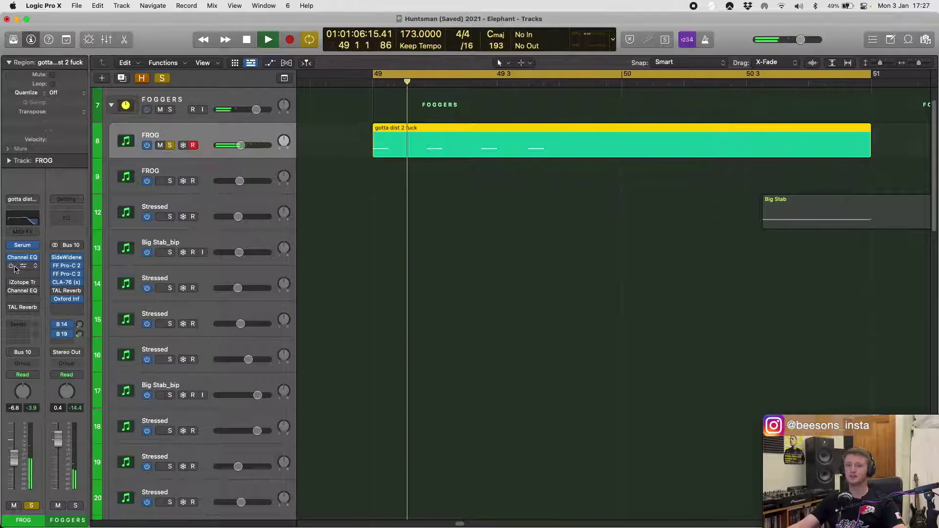
pyautogui.click(12, 267)
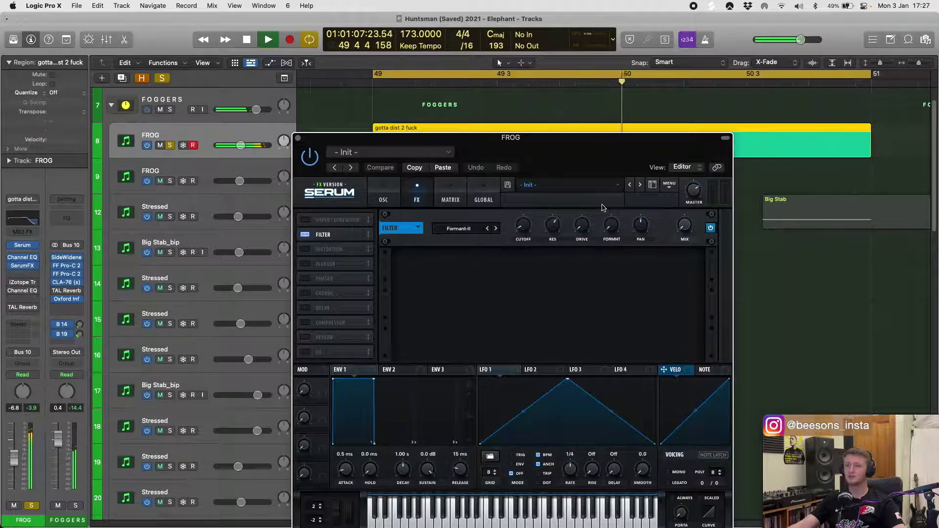
pyautogui.moveTo(338, 147); pyautogui.dragTo(354, 130)
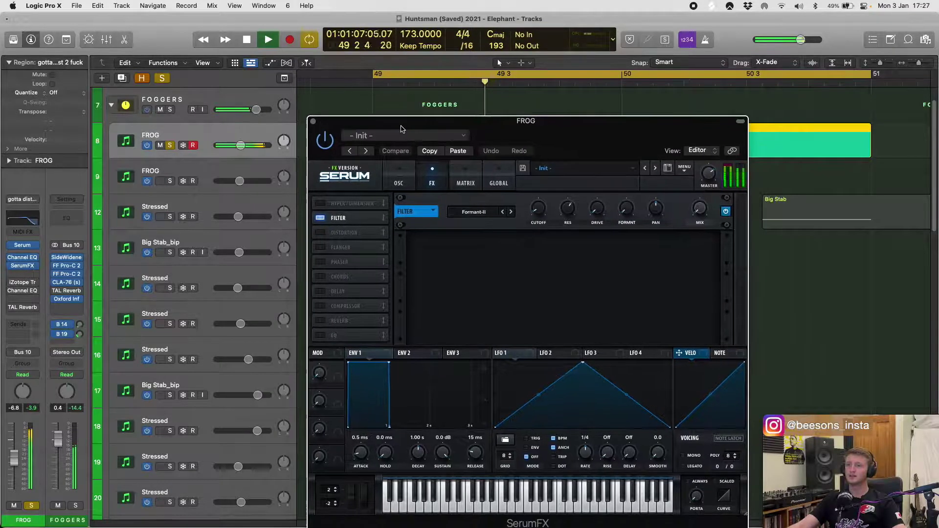
pyautogui.press('space')
pyautogui.click(314, 121)
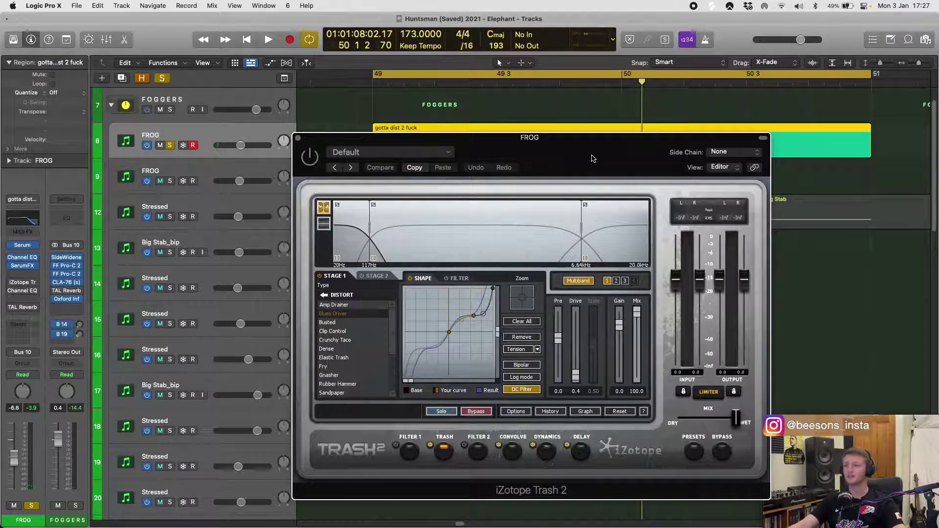
# - Enable iZotope Trash 2 on the FROG track and view its Blues Driver distortion while the region loops
pyautogui.moveTo(593, 158); pyautogui.dragTo(591, 154)
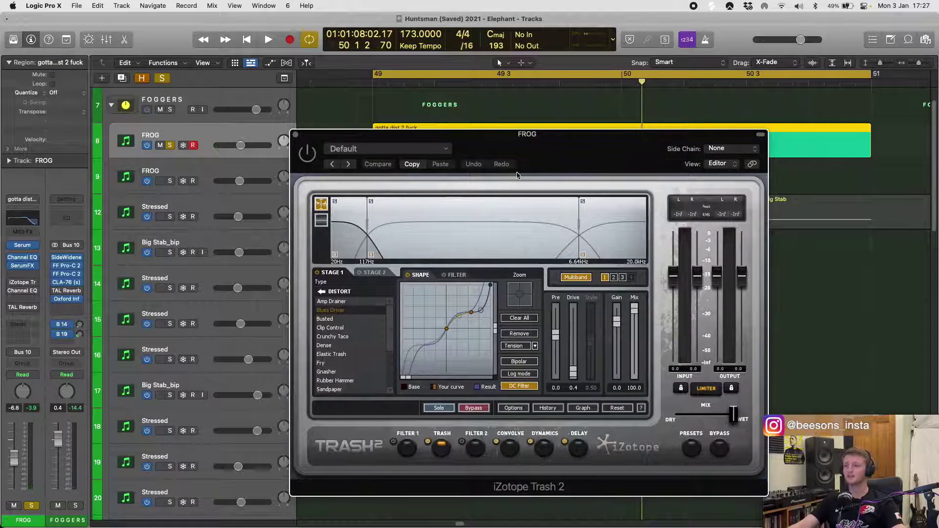
pyautogui.press('space')
pyautogui.click(11, 283)
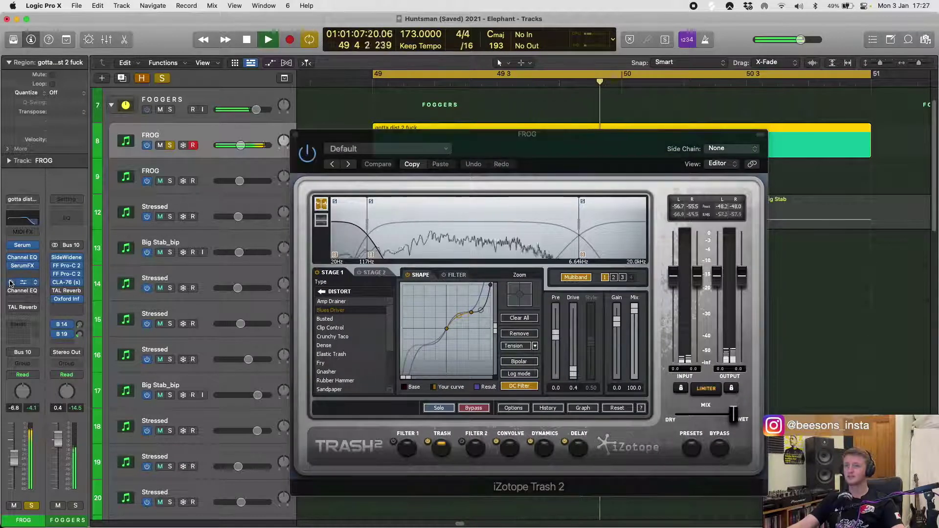
pyautogui.press('space')
pyautogui.press('space')
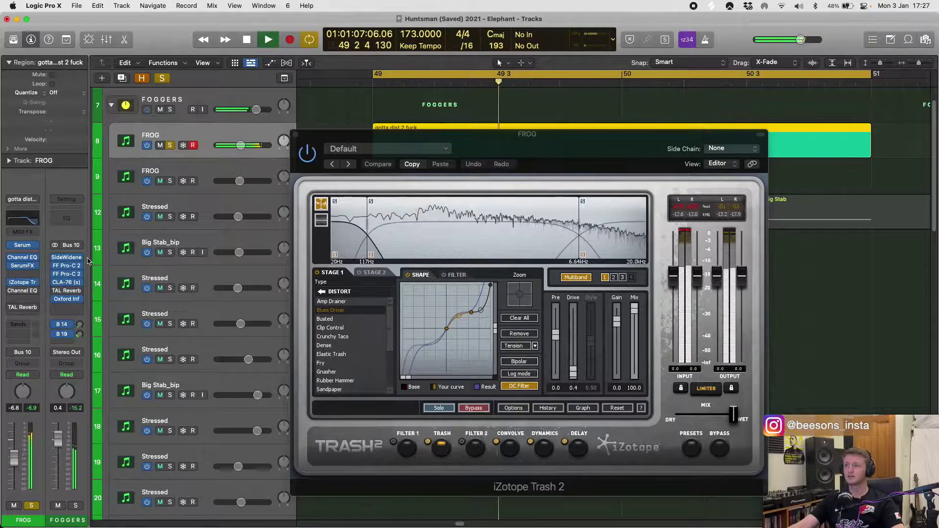
pyautogui.moveTo(489, 133); pyautogui.dragTo(485, 115)
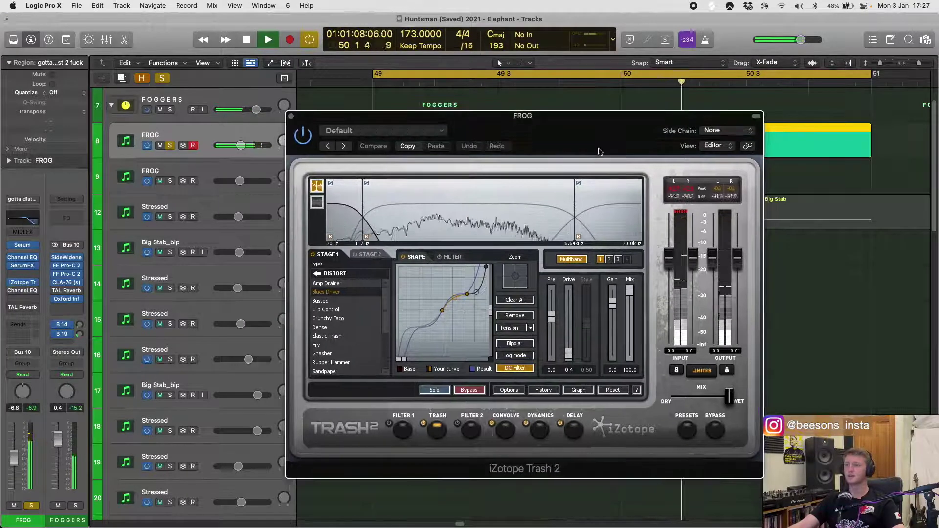
# - Browse the Trash 2 preset list and set the plug-in's mix fully wet, closing the preset manager and stopping playback
pyautogui.click(684, 429)
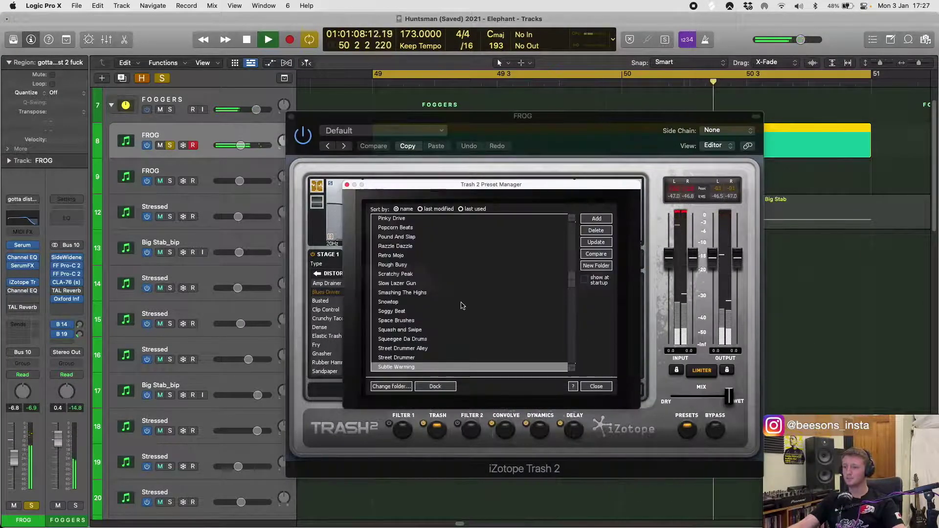
pyautogui.scroll(-5, 463, 305)
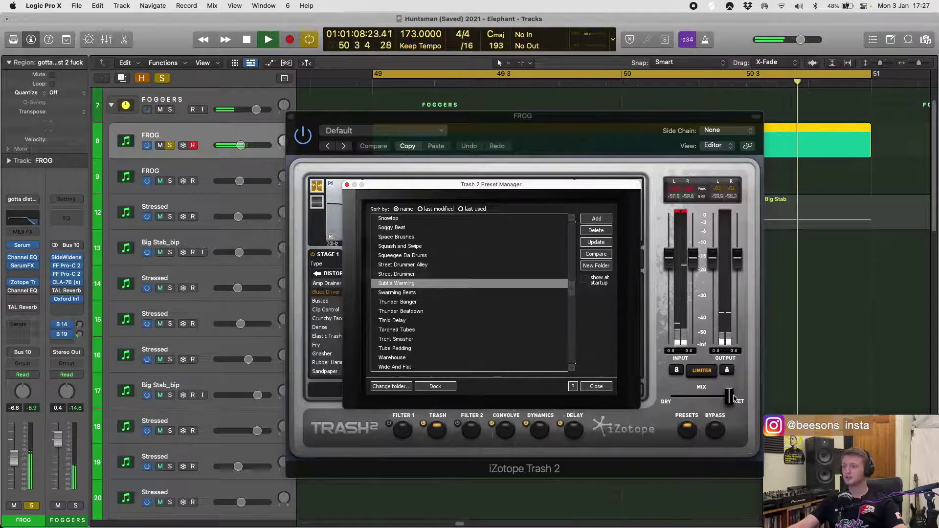
pyautogui.moveTo(729, 397)
pyautogui.mouseDown()
pyautogui.moveTo(635, 401)
pyautogui.moveTo(730, 397)
pyautogui.mouseUp()
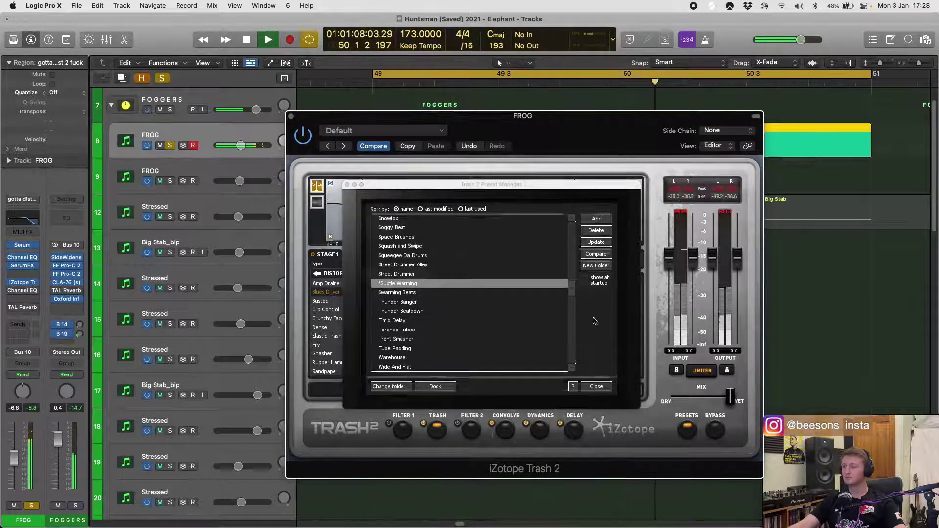
pyautogui.click(595, 387)
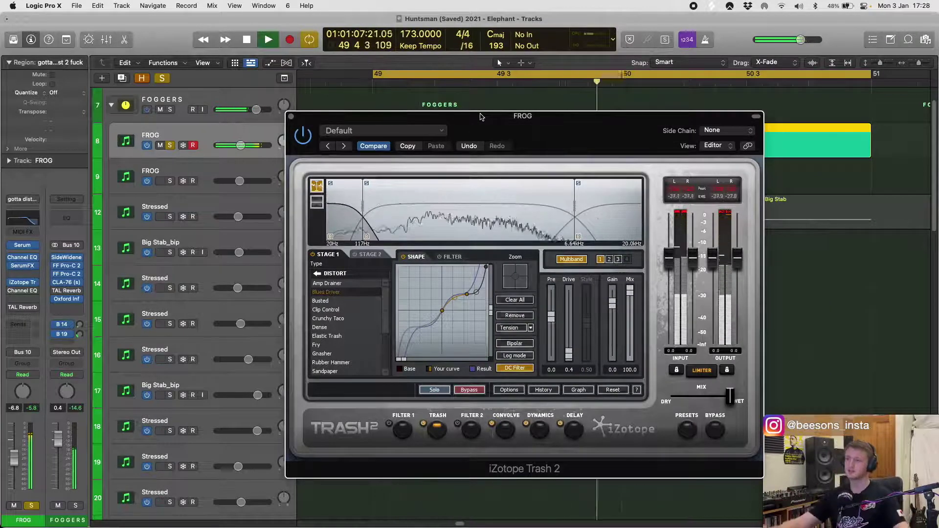
pyautogui.press('space')
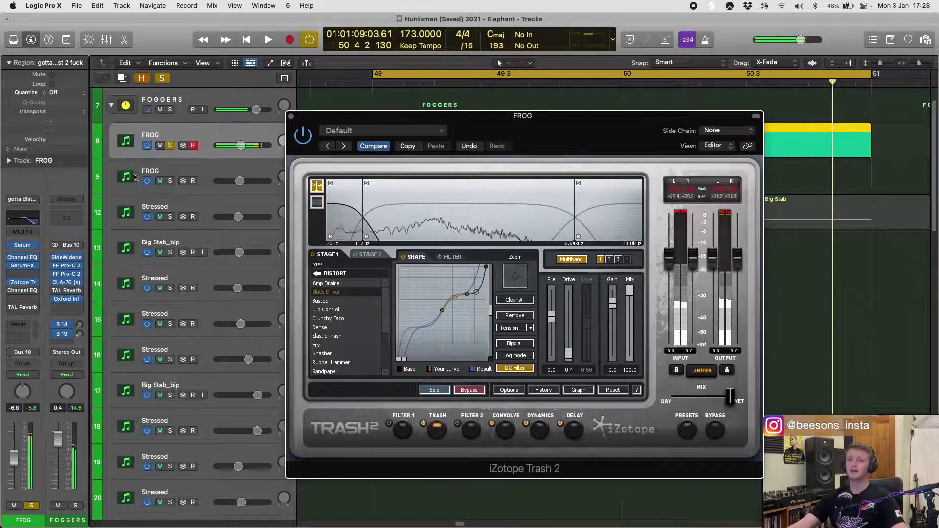
# - Enable the Channel EQ after Trash 2 on the FROG track, audition it, and close both open plug-in windows
pyautogui.click(15, 292)
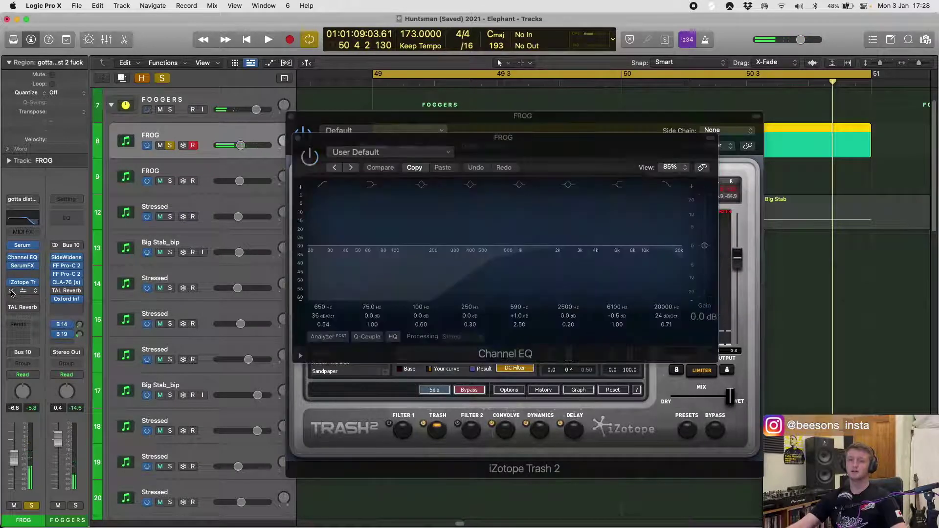
pyautogui.press('space')
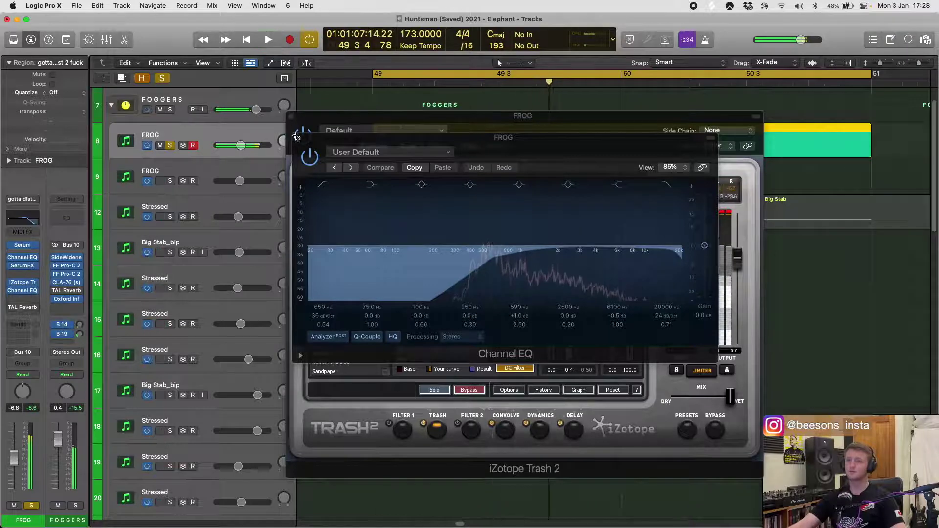
pyautogui.click(296, 136)
pyautogui.click(291, 116)
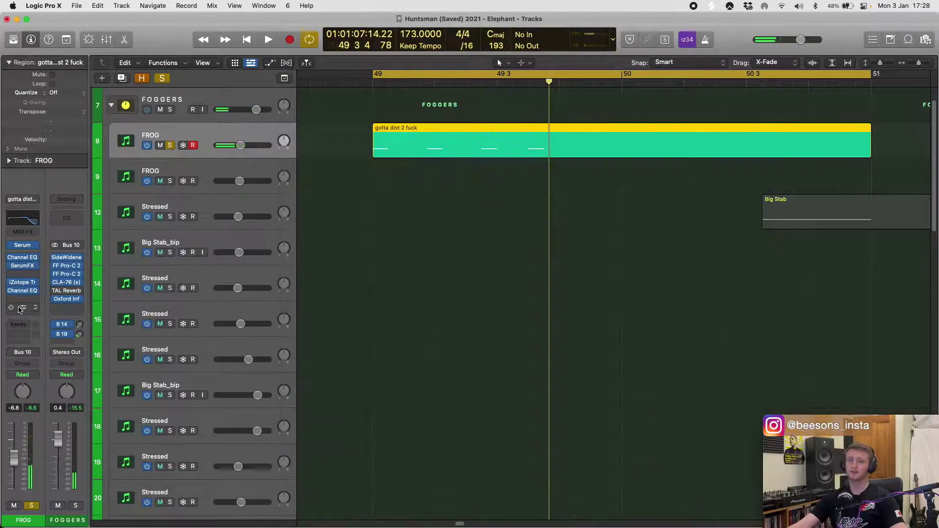
# - Enable TAL Reverb on the FROG track, audition it with the looping region, and close its window
pyautogui.click(19, 310)
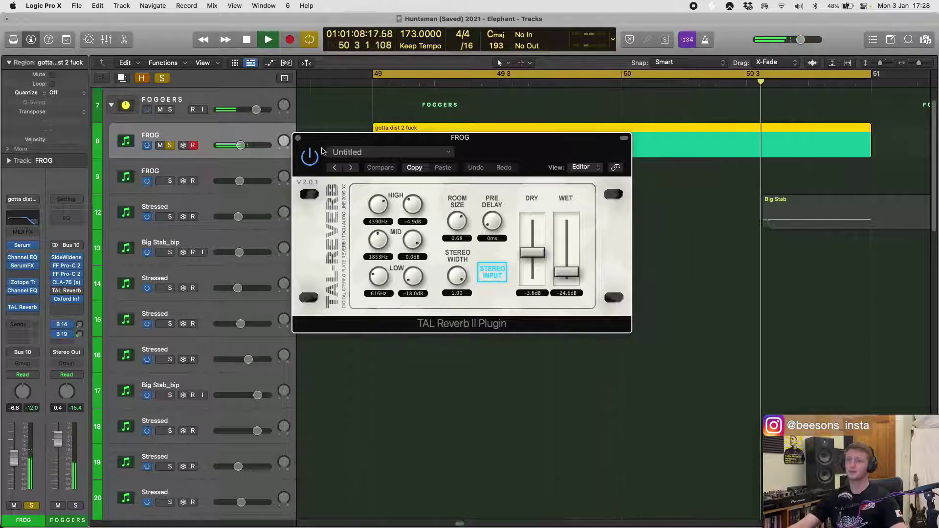
pyautogui.click(298, 138)
pyautogui.press('z')
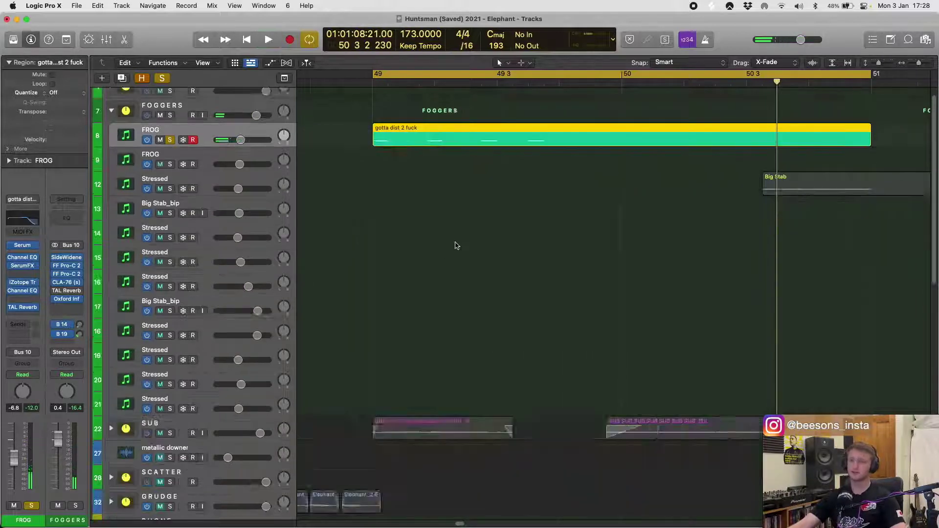
# - Move the solo from the first FROG track to the second and loop its eight regions from bar 145
pyautogui.click(170, 141)
pyautogui.hscroll(15, 606, 138)
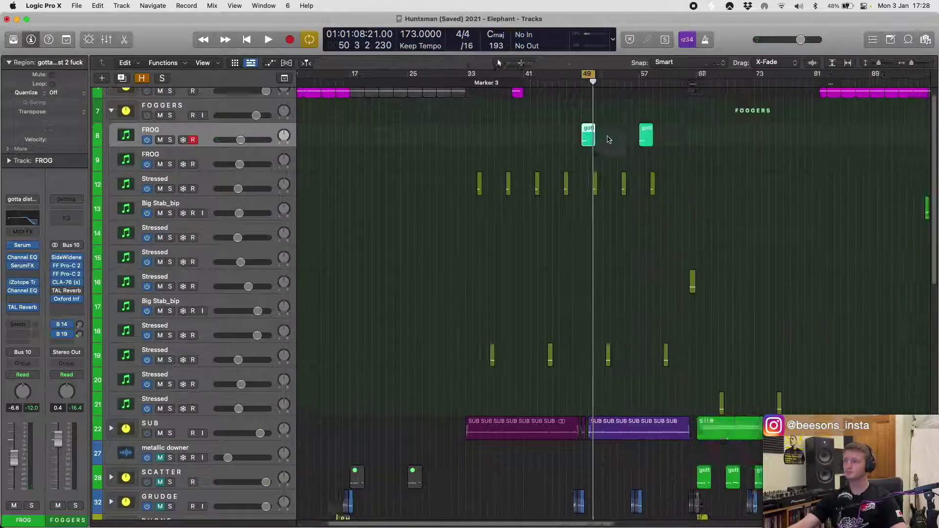
pyautogui.moveTo(682, 149); pyautogui.dragTo(783, 148)
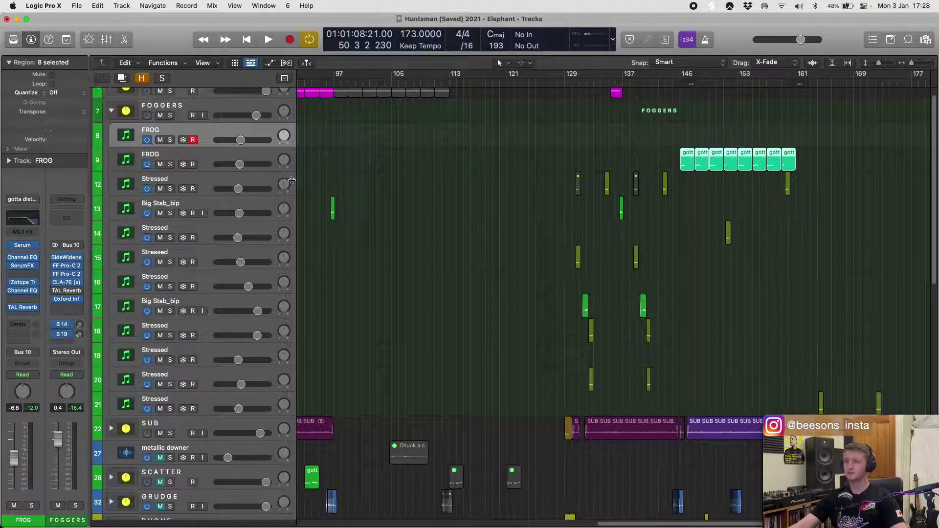
pyautogui.click(170, 165)
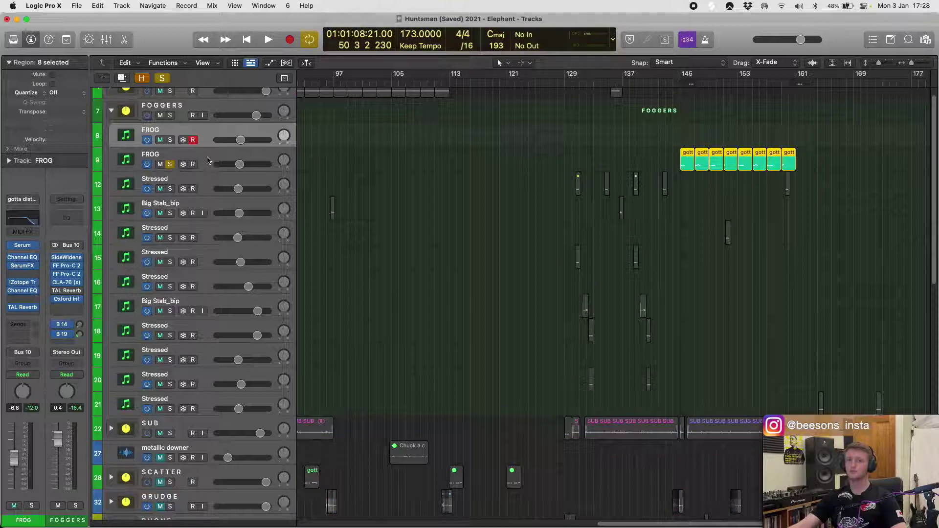
pyautogui.press('space')
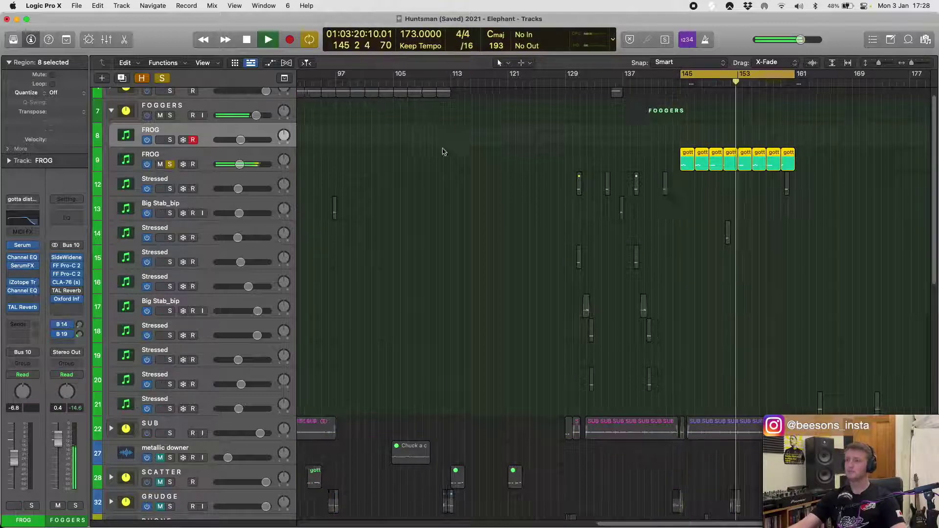
pyautogui.press('super+Left')
pyautogui.press('super+Down')
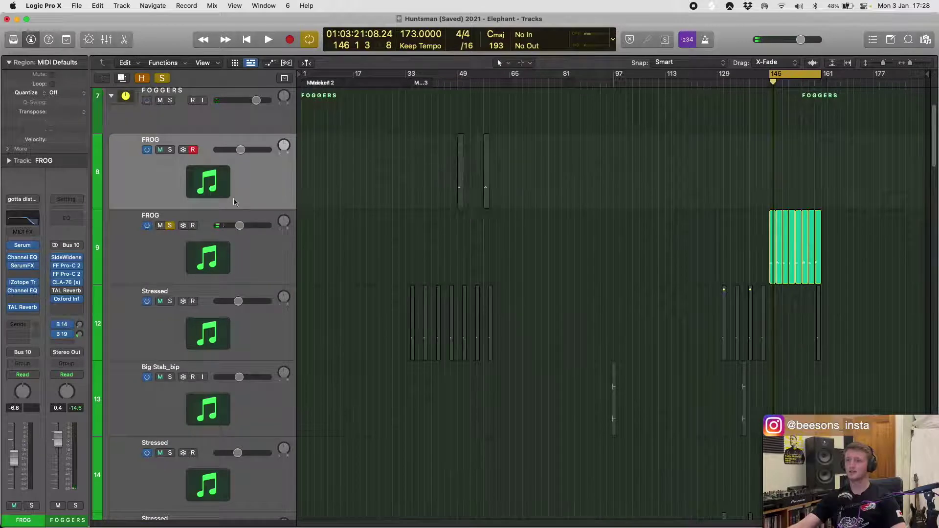
# - Toggle the second FROG track's solo off and on again, and replay its regions from bar 145 before stopping
pyautogui.click(174, 226)
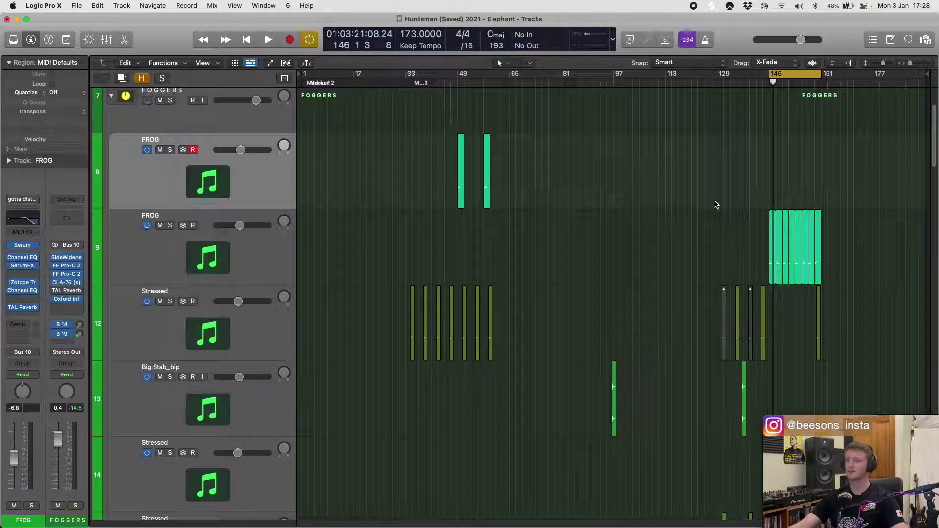
pyautogui.click(170, 225)
pyautogui.press('space')
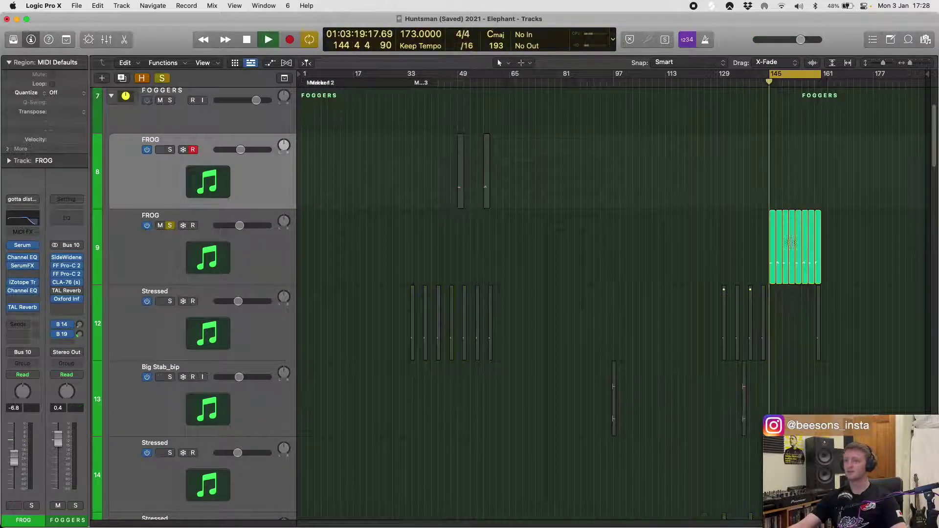
pyautogui.scroll(5, 702, 253)
pyautogui.scroll(5, 702, 254)
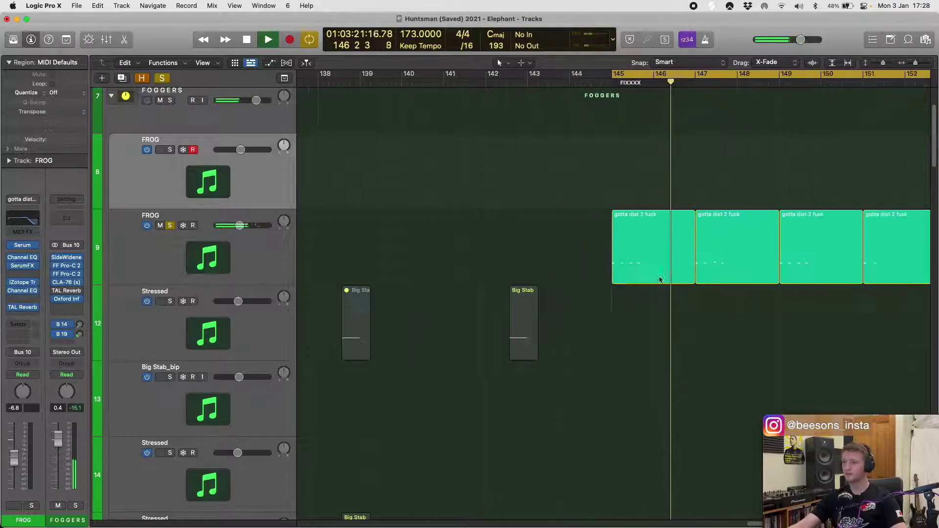
pyautogui.press('space')
# - Try moving the second FROG track's first region to bar 142 without its automation data, and undo the move
pyautogui.click(692, 284)
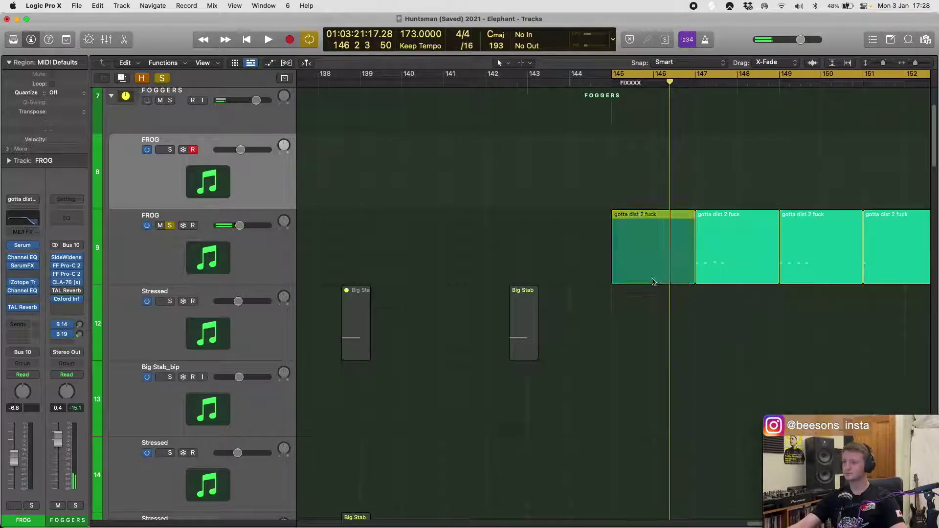
pyautogui.moveTo(653, 281); pyautogui.dragTo(567, 217)
pyautogui.moveTo(664, 262); pyautogui.dragTo(656, 258)
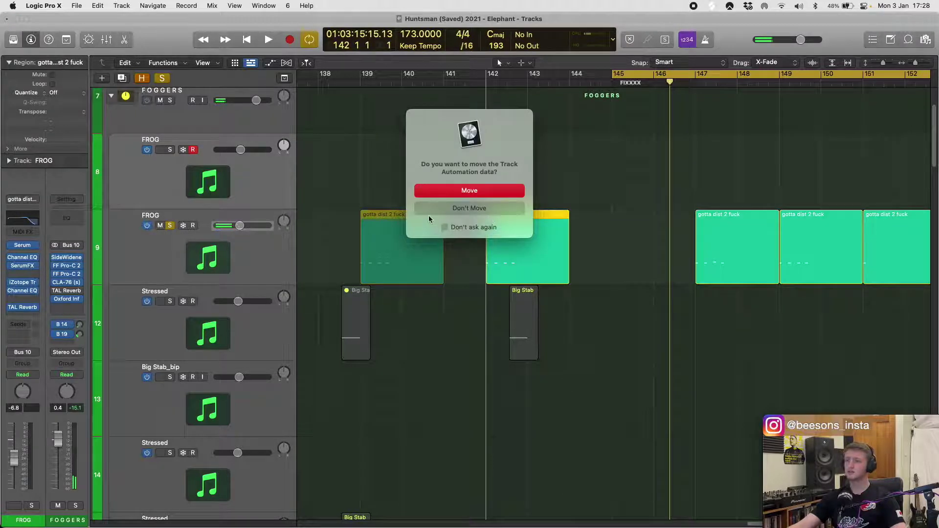
pyautogui.click(476, 207)
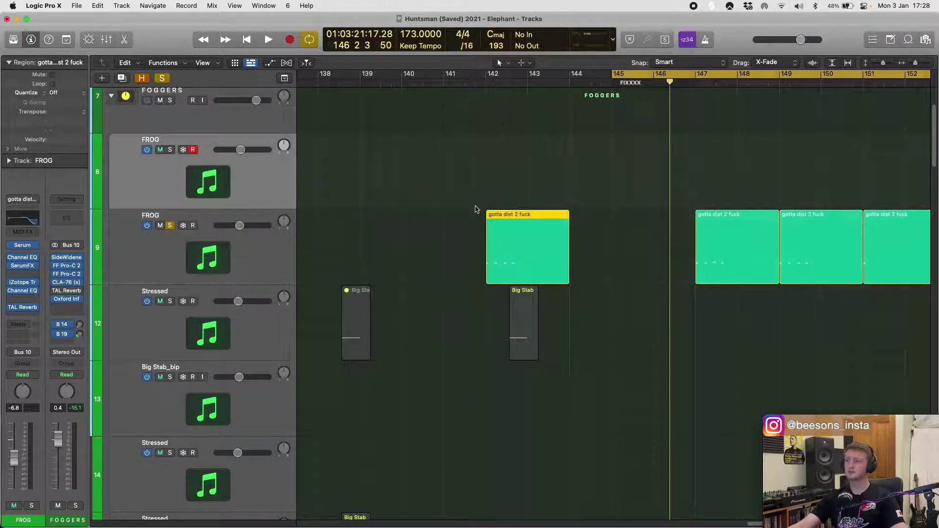
pyautogui.press('super+z')
# - Compare where the regions of the two FROG tracks sit across the arrangement
pyautogui.click(635, 196)
pyautogui.hscroll(10, 634, 196)
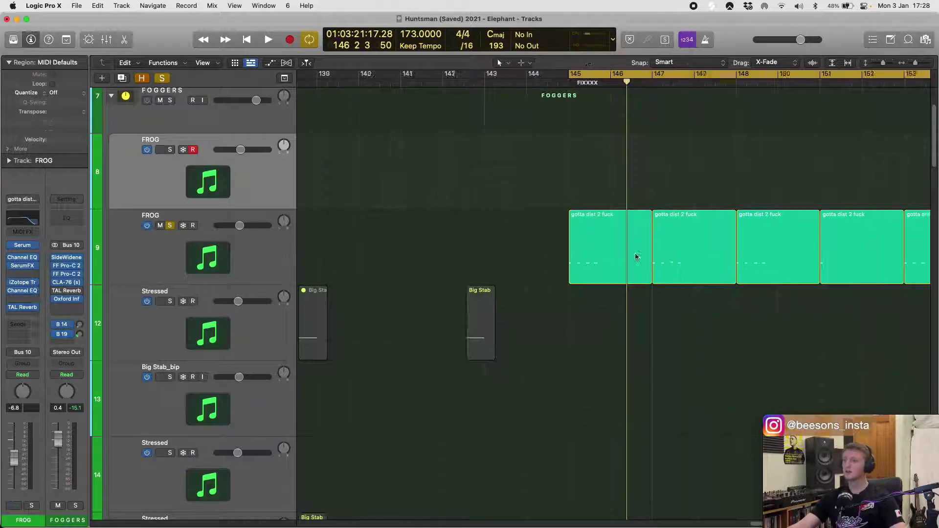
pyautogui.scroll(-5, 607, 231)
pyautogui.scroll(5, 630, 216)
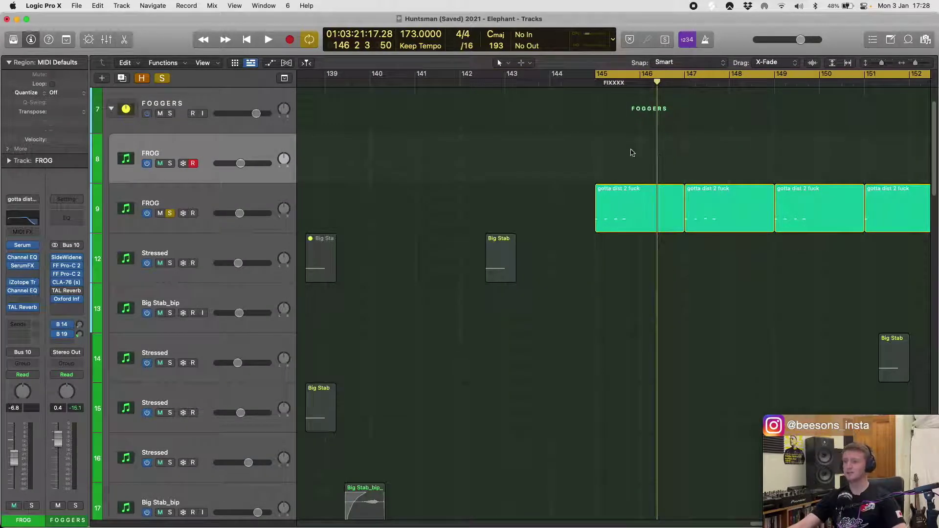
pyautogui.scroll(5, 631, 157)
pyautogui.hscroll(2, 605, 172)
pyautogui.scroll(-5, 599, 162)
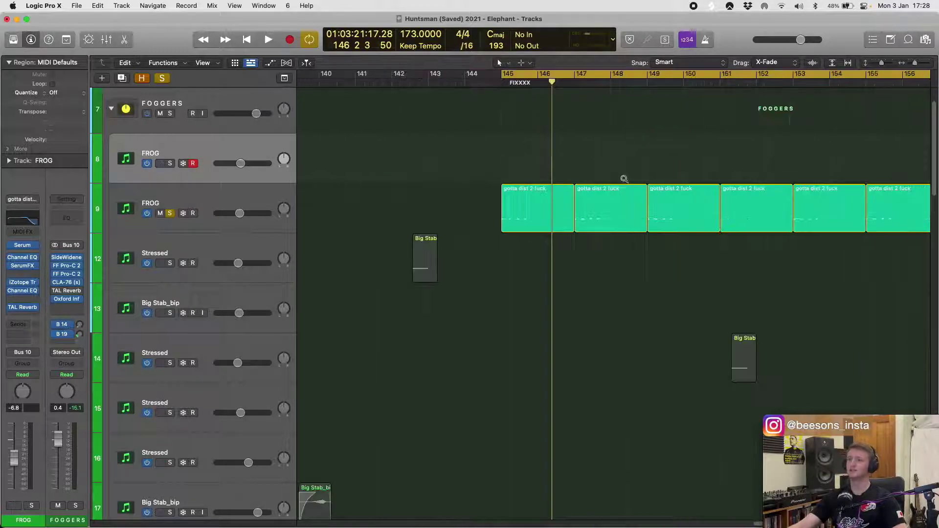
pyautogui.scroll(-10, 610, 180)
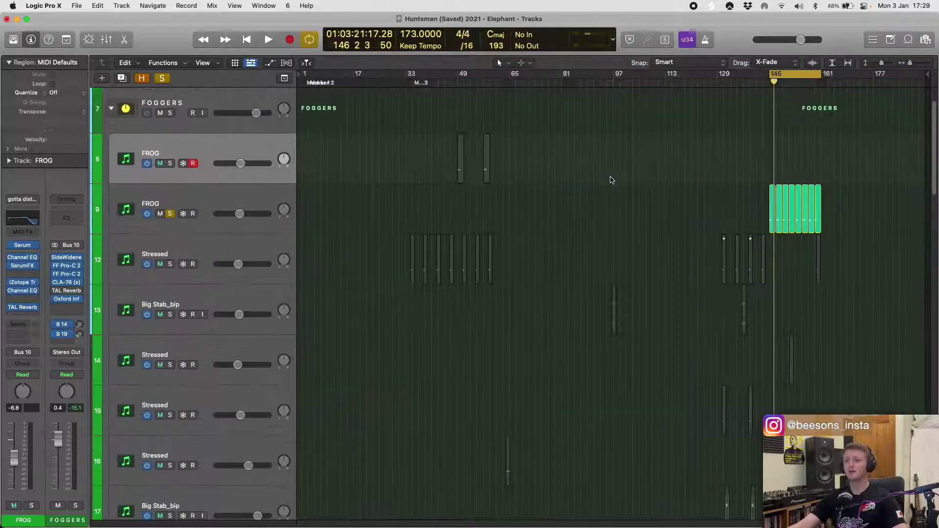
pyautogui.scroll(5, 667, 167)
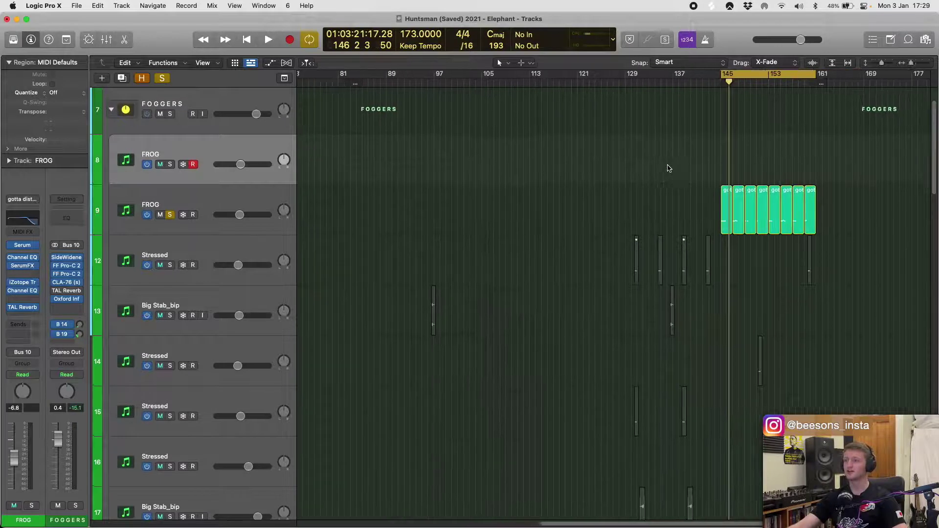
pyautogui.moveTo(676, 156); pyautogui.dragTo(677, 153)
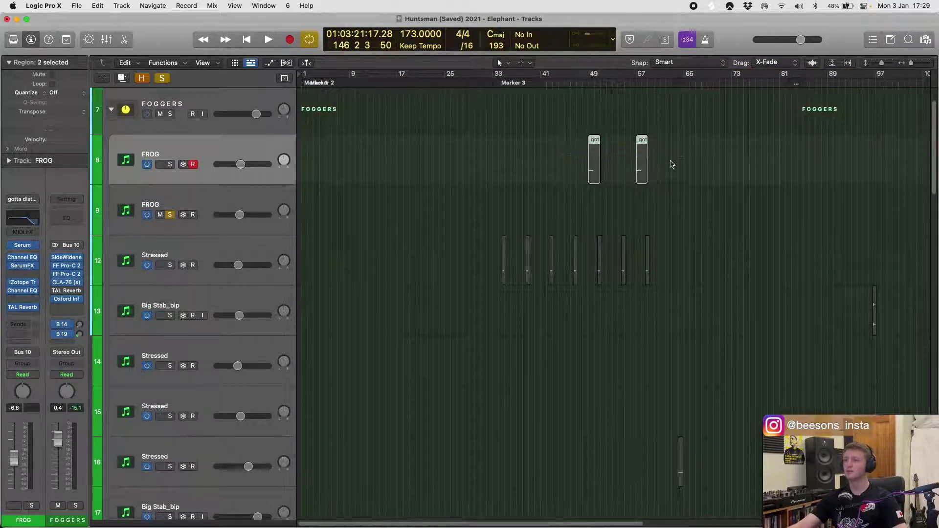
pyautogui.hscroll(10, 636, 186)
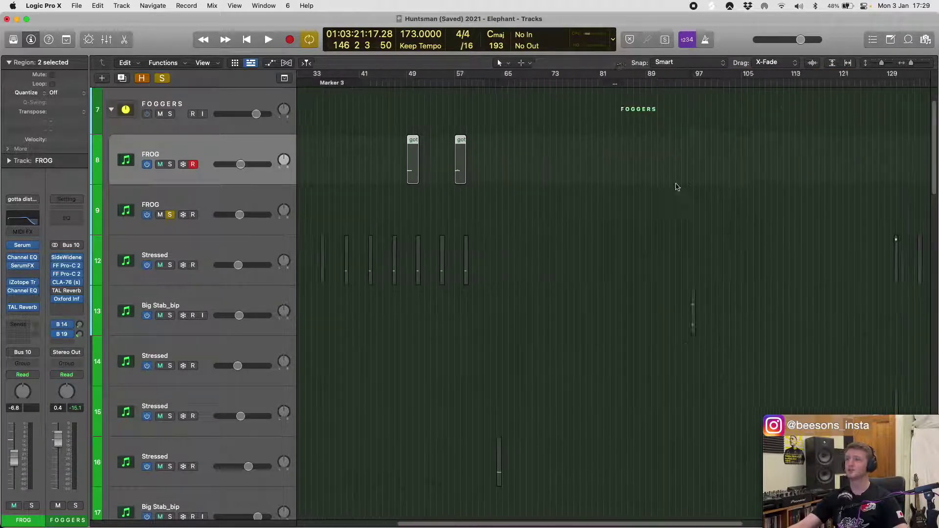
# - Select the eight regions on the second FROG track and play them from bar 145
pyautogui.moveTo(561, 216); pyautogui.dragTo(797, 142)
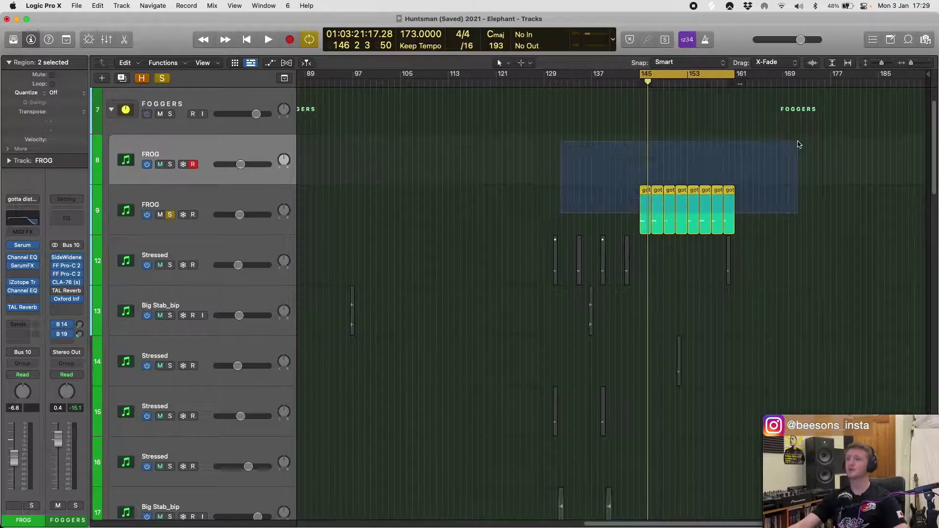
pyautogui.hotkey('shift', 'space')
pyautogui.press('super+Right')
pyautogui.press('super+Right')
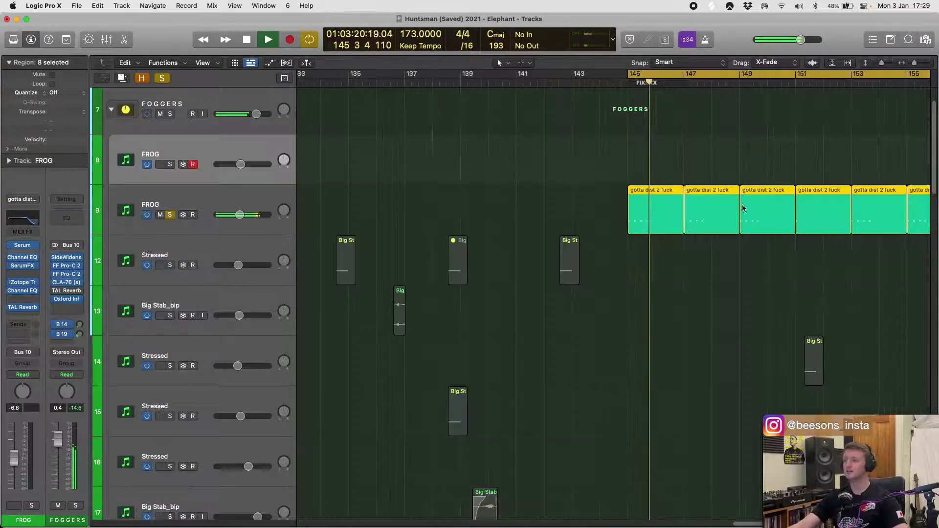
pyautogui.press('super+Down')
pyautogui.press('super+Left')
pyautogui.press('super+Left')
pyautogui.press('super+Left')
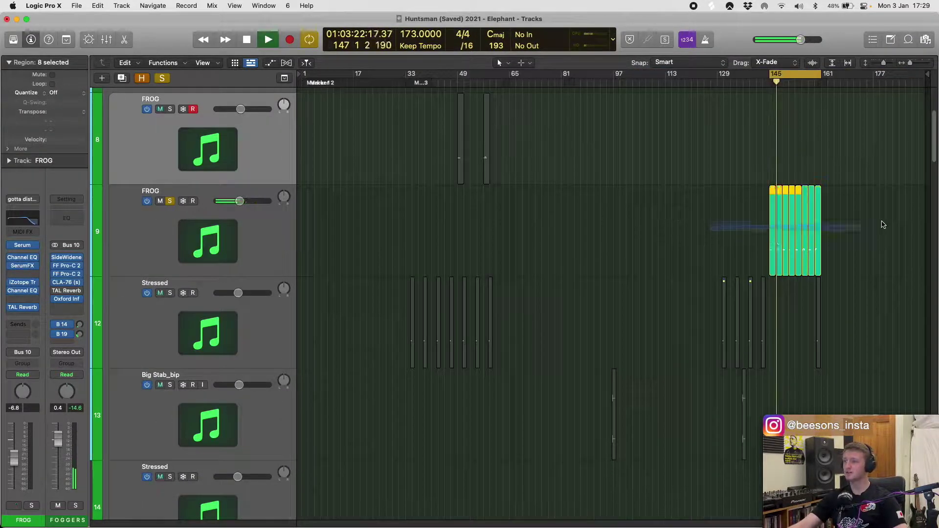
# - Open the Piano Roll for the selected FROG regions and examine their note pattern from bar 145 to 161
pyautogui.press('p')
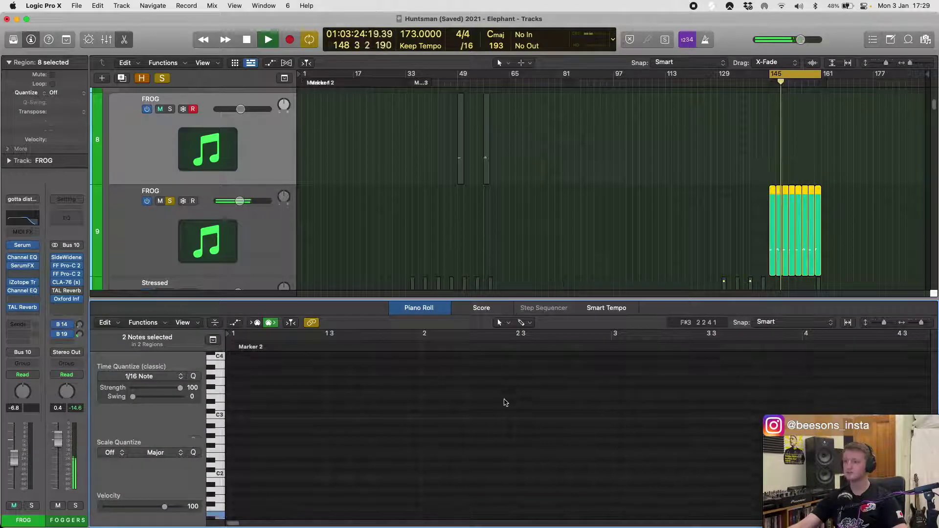
pyautogui.hscroll(20, 536, 412)
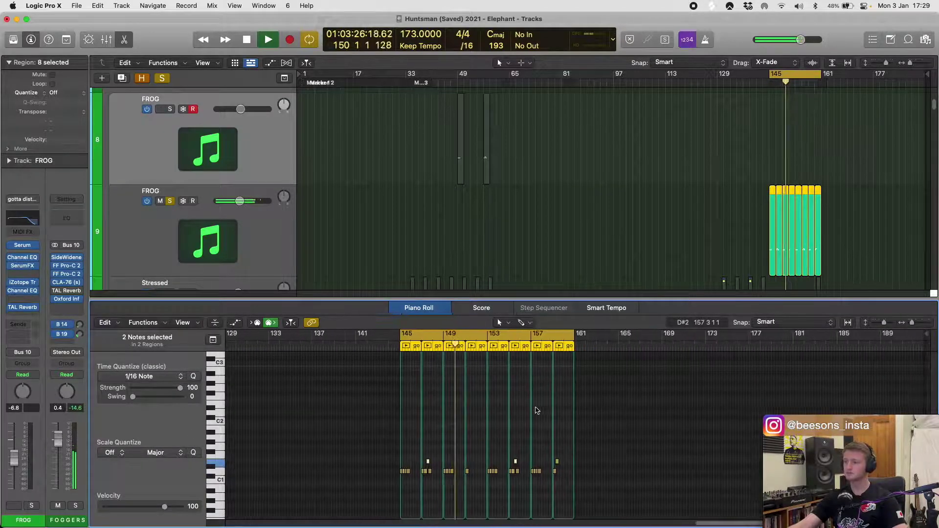
pyautogui.scroll(-3, 536, 412)
pyautogui.press('super+Right')
pyautogui.press('super+Right')
pyautogui.press('super+Right')
pyautogui.hscroll(-3, 497, 419)
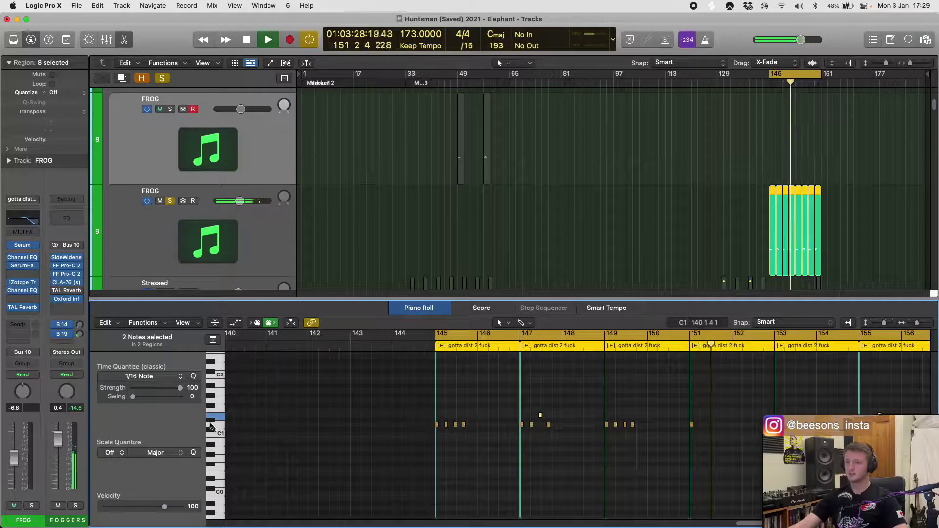
pyautogui.hscroll(10, 522, 414)
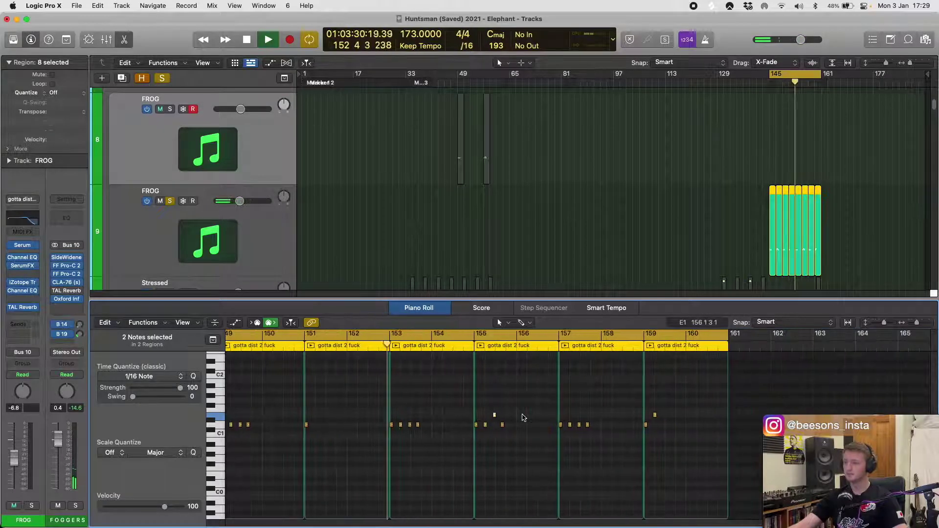
# - Turn off solo on the second FROG track and play its pattern with the full mix from bar 145
pyautogui.hscroll(-2, 523, 420)
pyautogui.hscroll(-1, 523, 420)
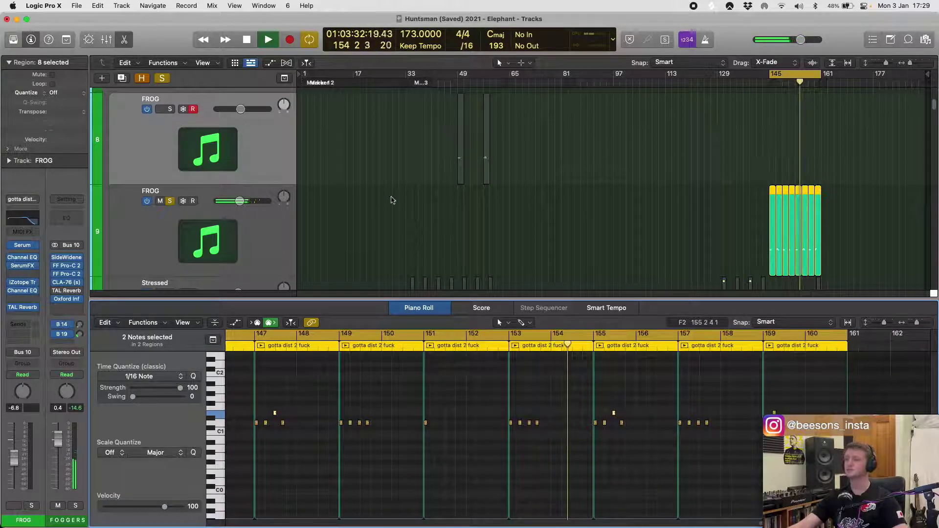
pyautogui.press('space')
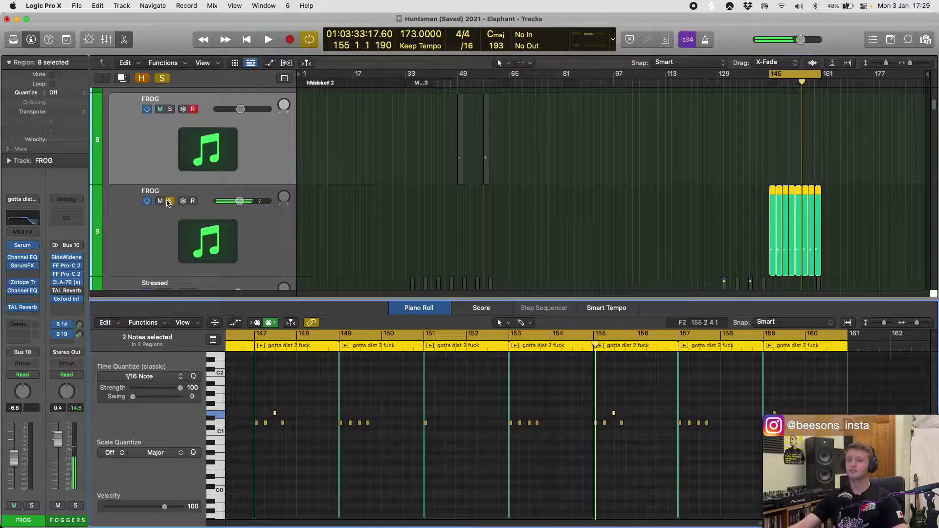
pyautogui.click(168, 201)
pyautogui.press('space')
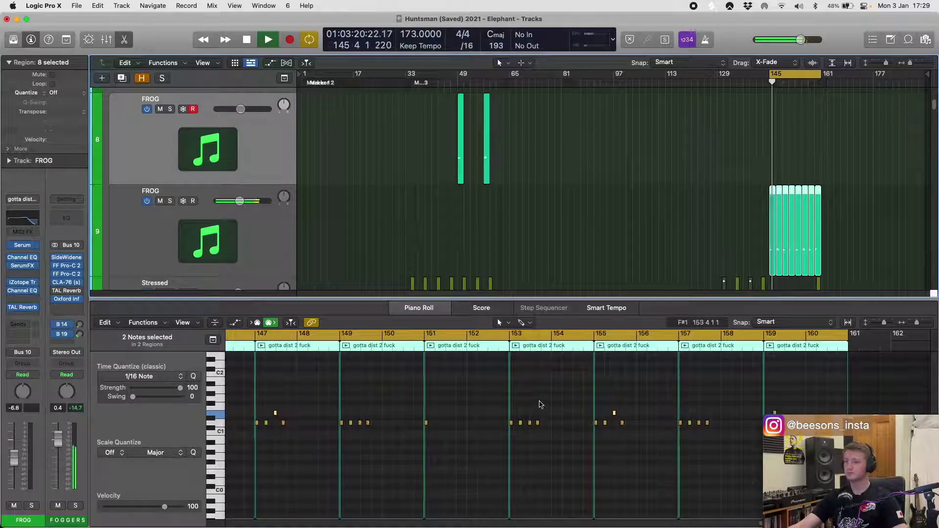
pyautogui.hscroll(-7, 538, 403)
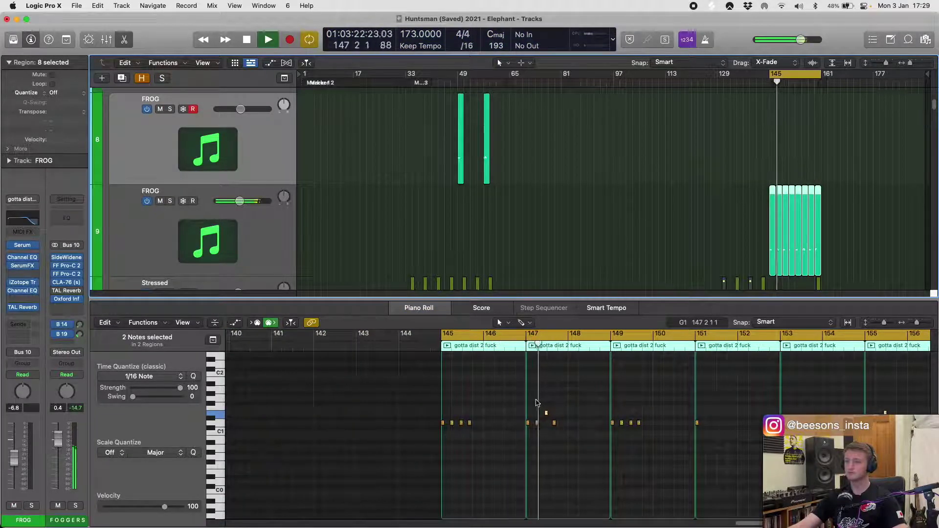
pyautogui.press('space')
# - Deselect the FROG regions, close the Piano Roll and turn off the cycle range over bars 145 to 161
pyautogui.click(675, 230)
pyautogui.press('e')
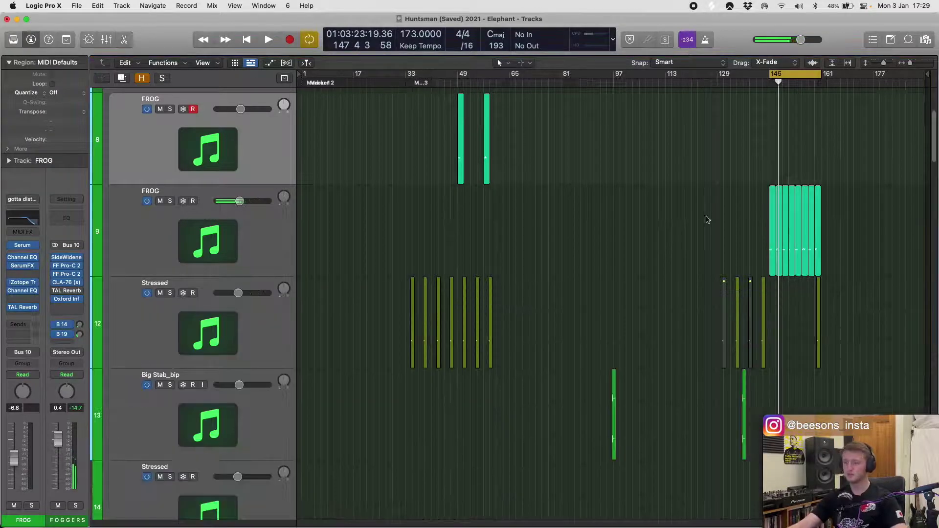
pyautogui.hscroll(5, 636, 247)
pyautogui.hscroll(-5, 634, 245)
pyautogui.scroll(4, 505, 202)
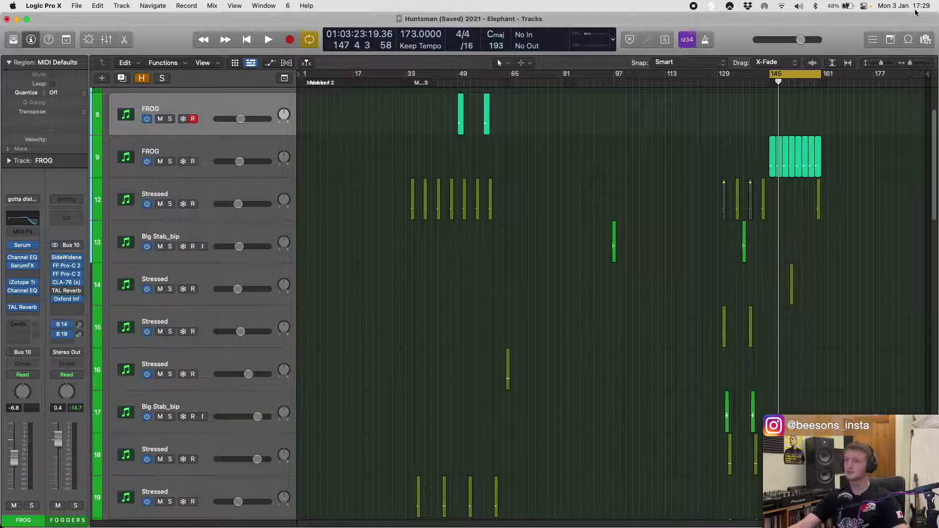
pyautogui.click(798, 73)
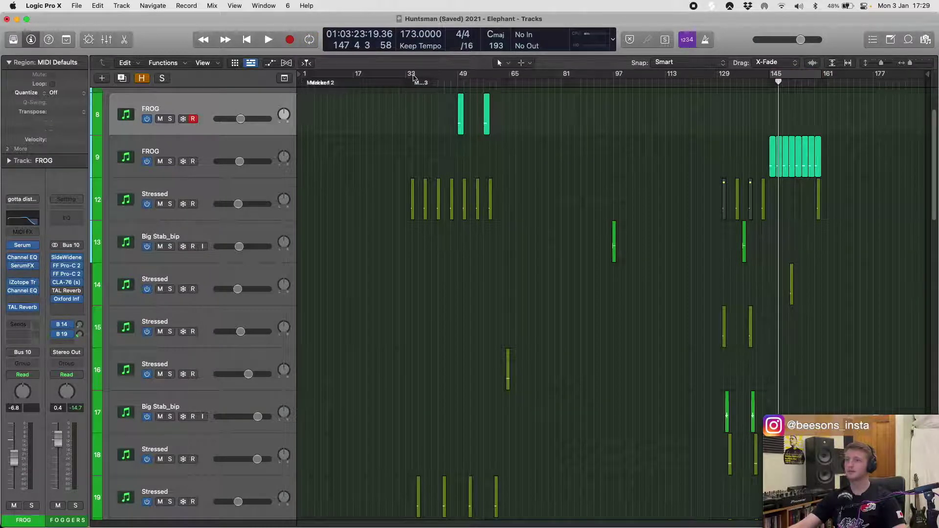
# - Loop the first Big Stab region on Stressed track 12, from about bar 34 to 36, and play the track soloed
pyautogui.scroll(4, 419, 179)
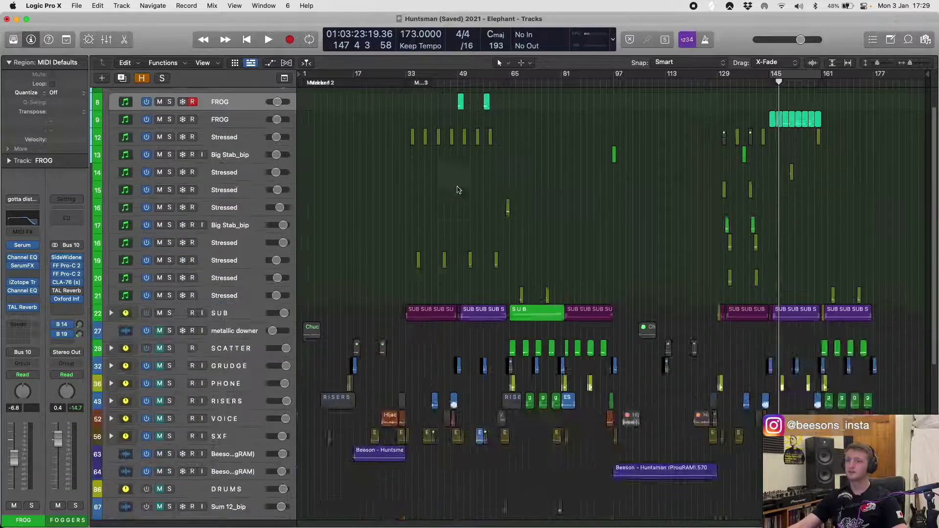
pyautogui.hscroll(4, 526, 156)
pyautogui.hscroll(-15, 532, 159)
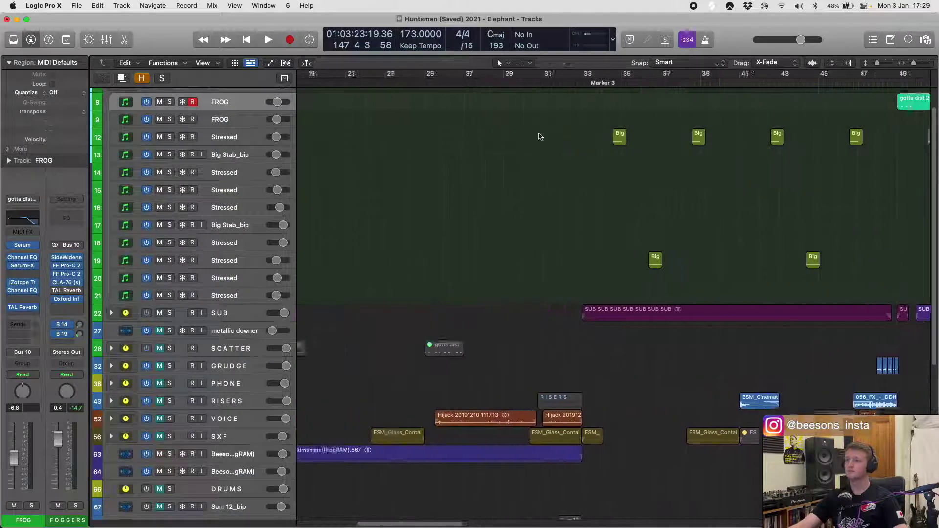
pyautogui.moveTo(562, 76); pyautogui.dragTo(607, 75)
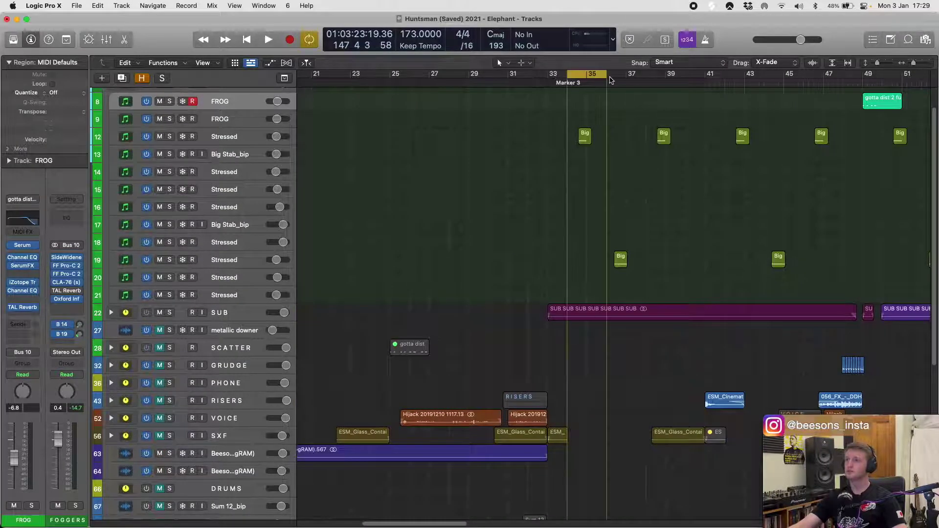
pyautogui.click(243, 139)
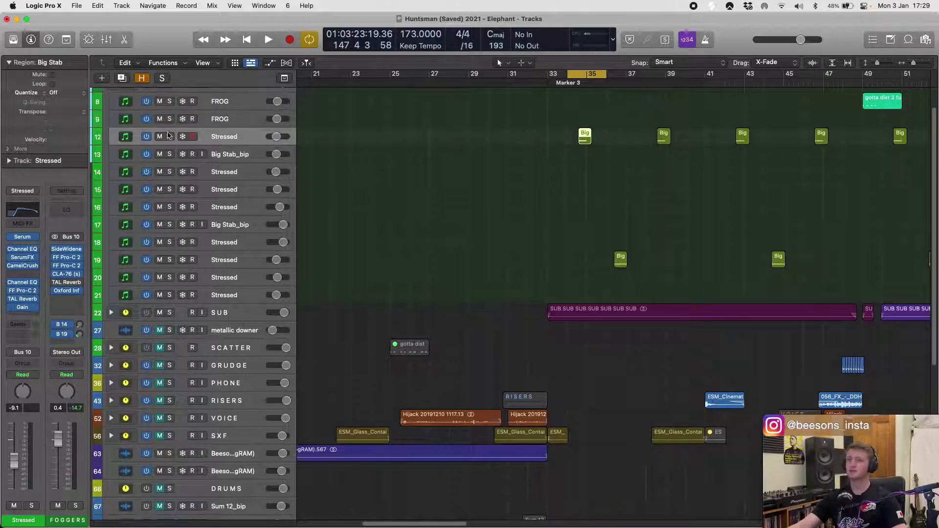
pyautogui.click(169, 136)
pyautogui.press('space')
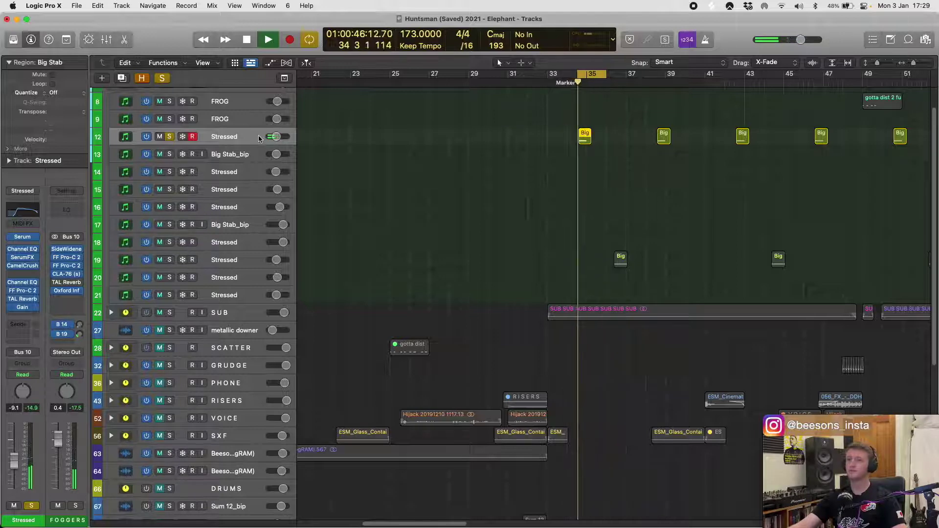
pyautogui.press('super+Down')
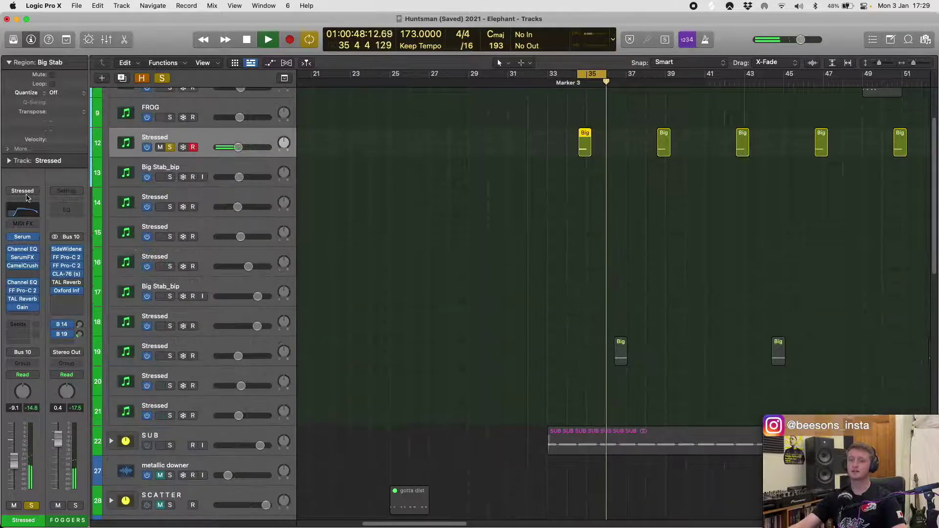
# - Open Serum on Stressed track 12 and examine the LFO curves and the rate of LFO 1
pyautogui.click(22, 237)
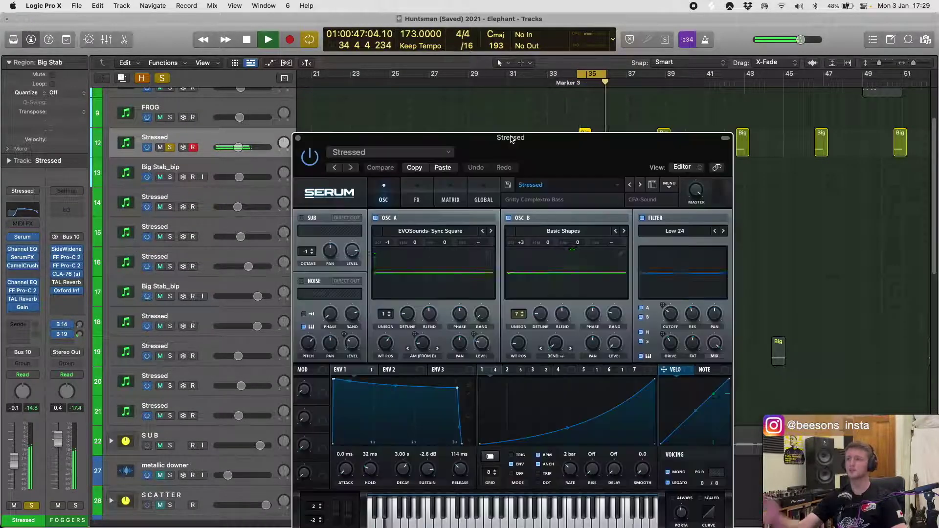
pyautogui.moveTo(511, 140); pyautogui.dragTo(582, 69)
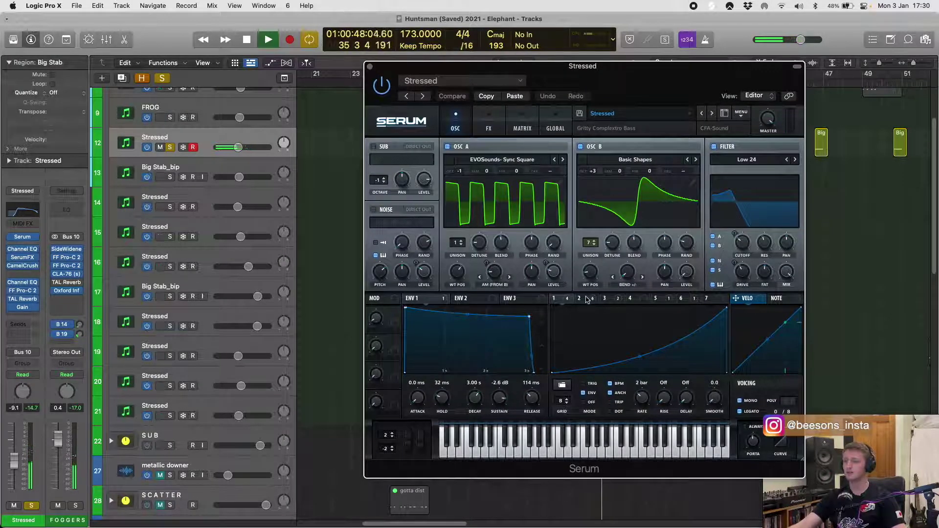
pyautogui.click(612, 302)
pyautogui.click(564, 302)
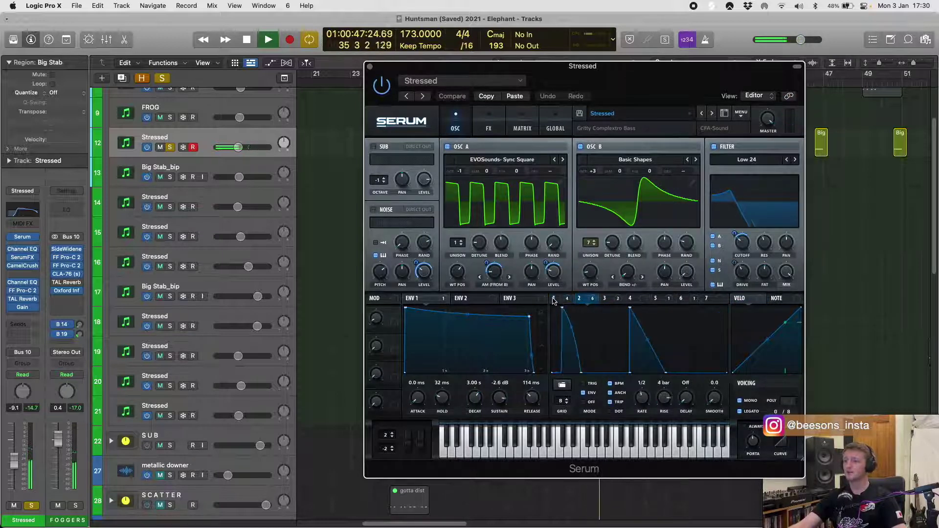
pyautogui.rightClick(557, 300)
pyautogui.click(594, 325)
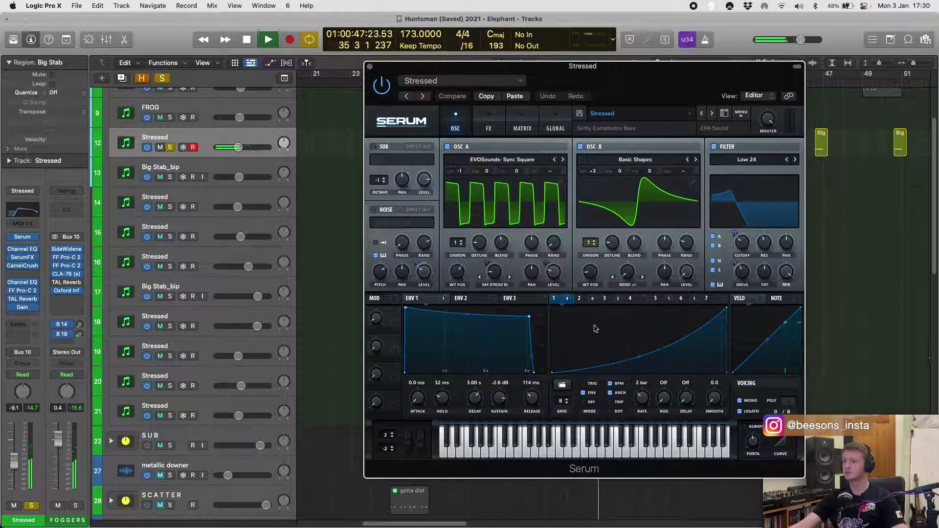
pyautogui.moveTo(642, 402)
pyautogui.mouseDown()
pyautogui.moveTo(645, 386)
pyautogui.moveTo(640, 420)
pyautogui.mouseUp()
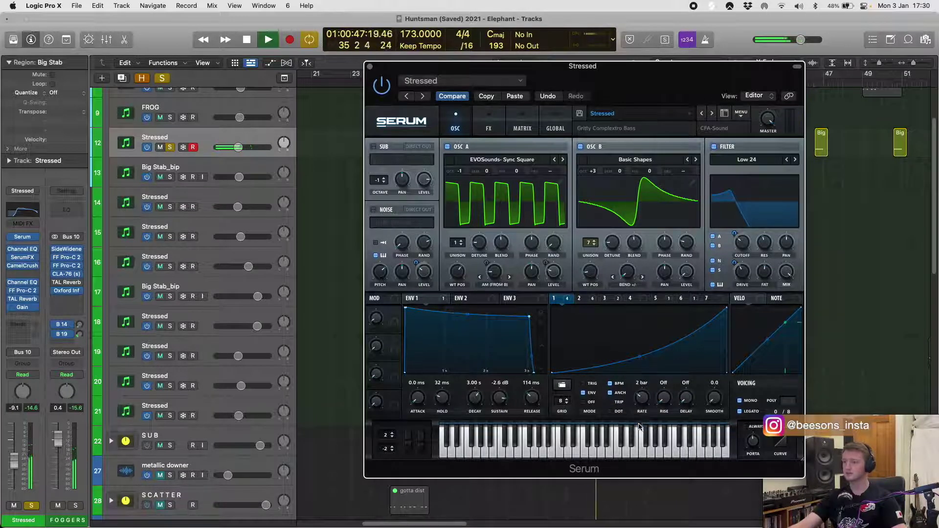
# - Check which modulation destinations are assigned to LFO 1 and LFO 2 in the Stressed patch
pyautogui.rightClick(551, 304)
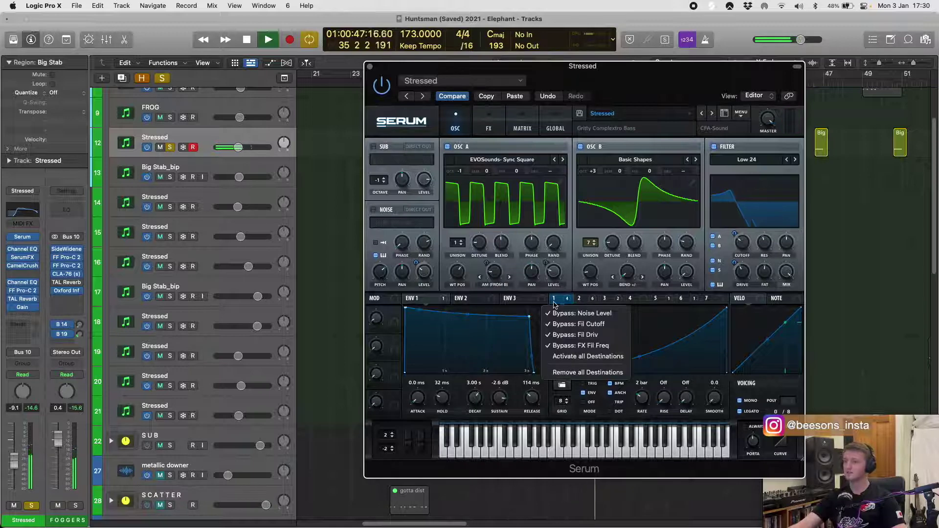
pyautogui.click(582, 299)
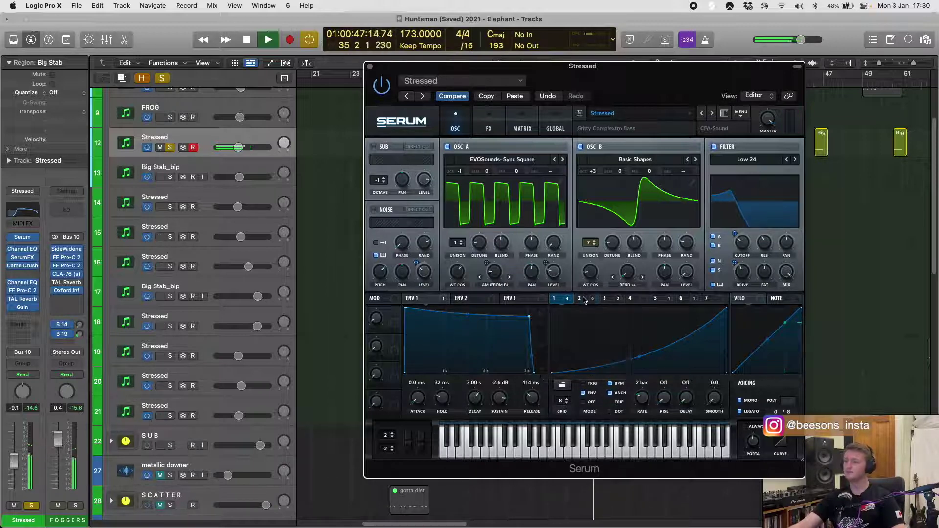
pyautogui.click(582, 299)
pyautogui.rightClick(584, 300)
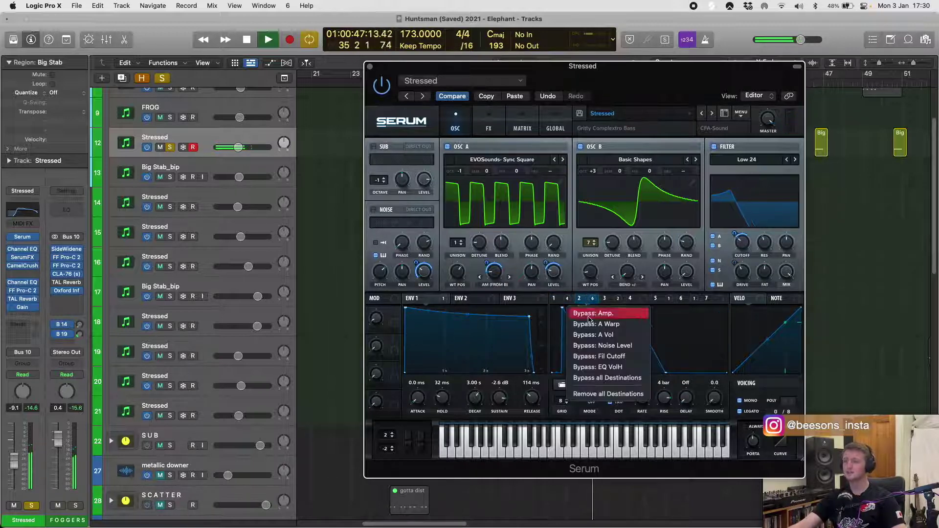
pyautogui.click(566, 297)
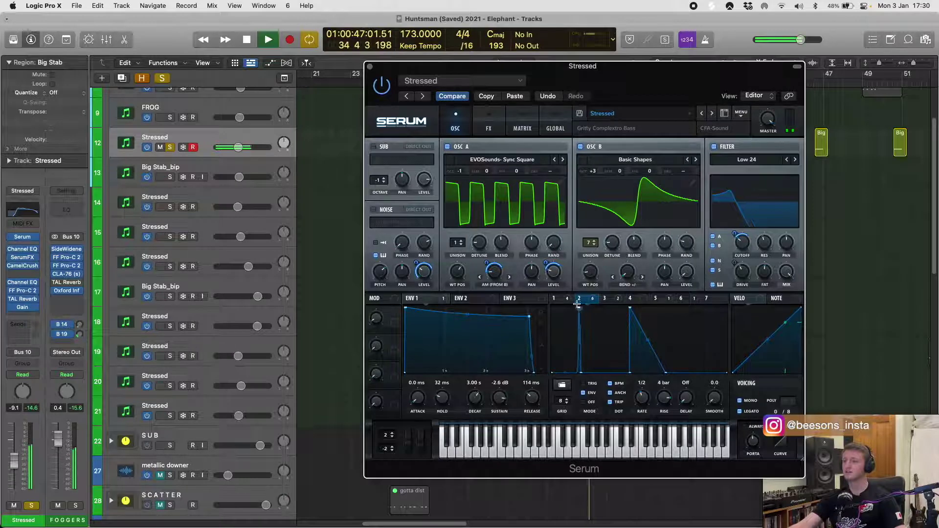
# - Reshape LFO 2's first peak and try different amounts for oscillator A's AM (from B) warp, keeping that warp mode
pyautogui.moveTo(564, 308)
pyautogui.mouseDown()
pyautogui.moveTo(549, 304)
pyautogui.moveTo(564, 306)
pyautogui.mouseUp()
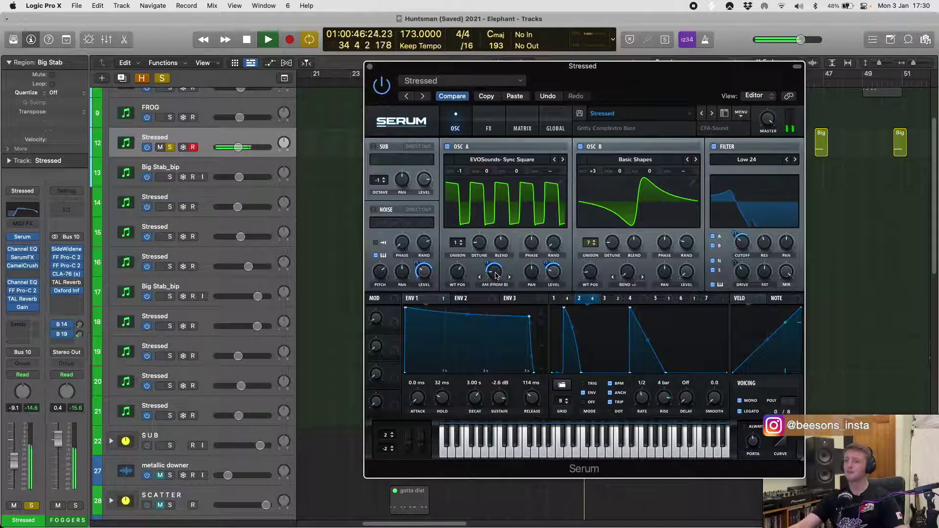
pyautogui.moveTo(497, 269)
pyautogui.moveTo(497, 268); pyautogui.dragTo(493, 195)
pyautogui.moveTo(494, 280); pyautogui.dragTo(492, 263)
pyautogui.click(484, 286)
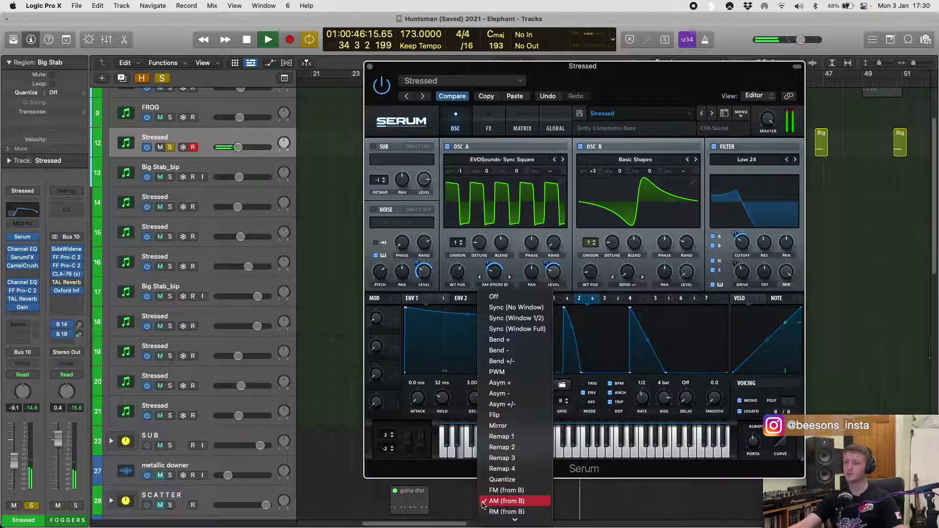
pyautogui.click(520, 267)
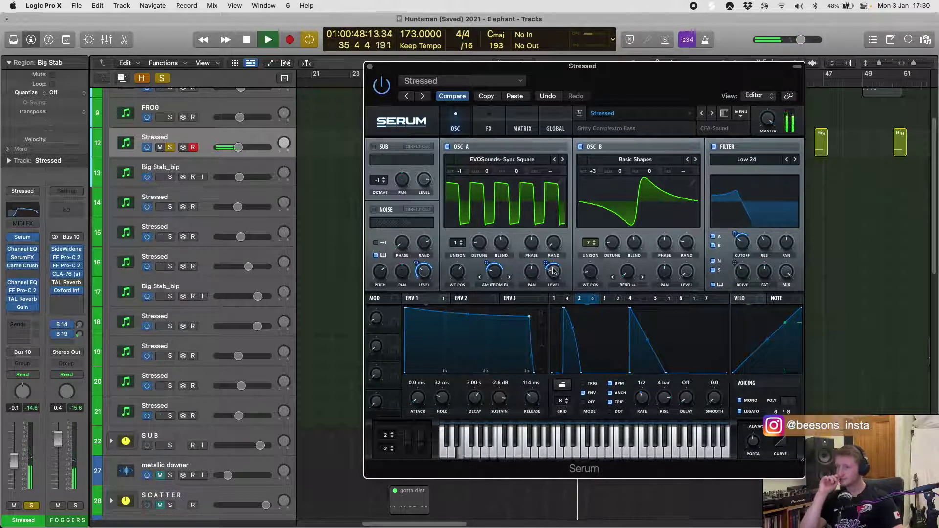
# - Compare the sound with oscillator B and then oscillator A switched off, trying oscillator B's level at 89%
pyautogui.click(582, 147)
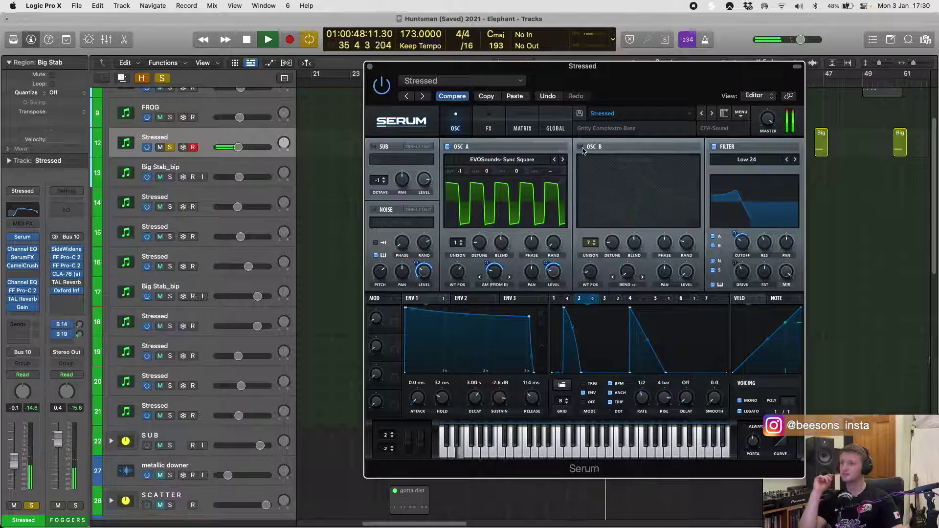
pyautogui.click(581, 147)
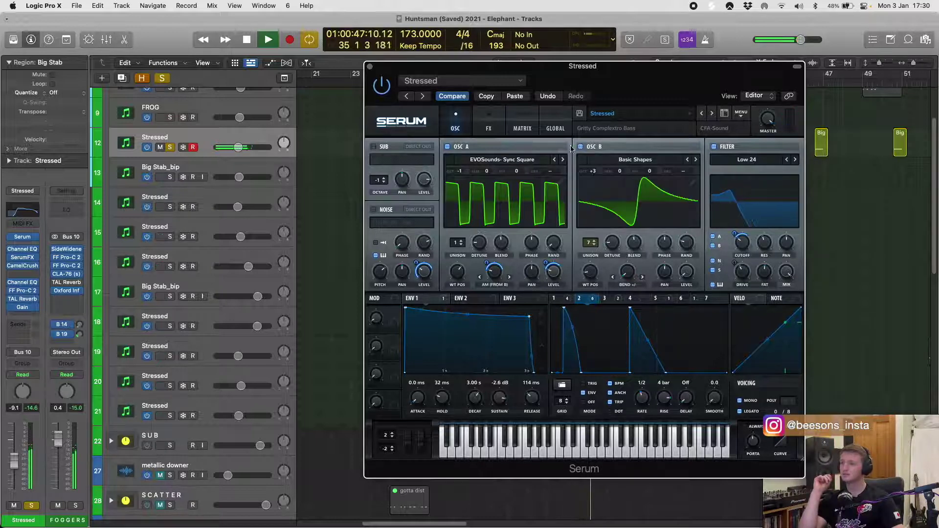
pyautogui.click(448, 147)
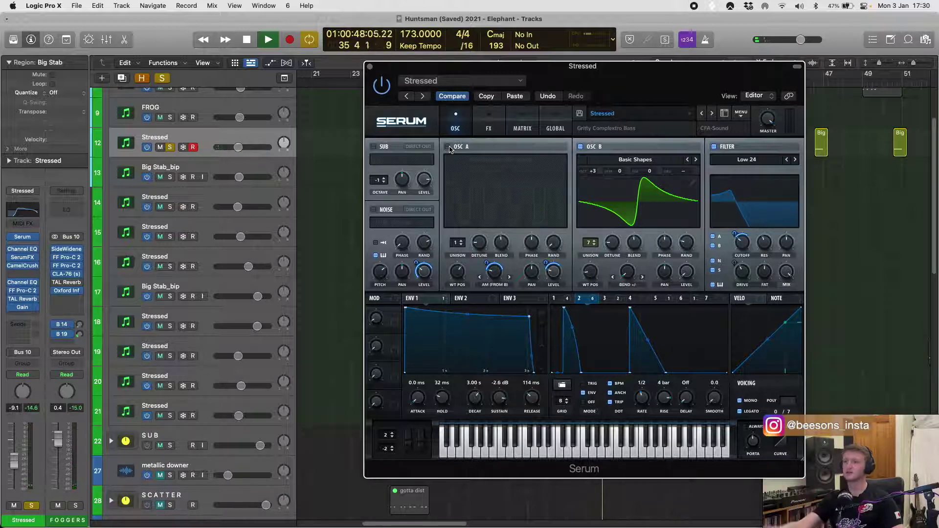
pyautogui.moveTo(688, 278)
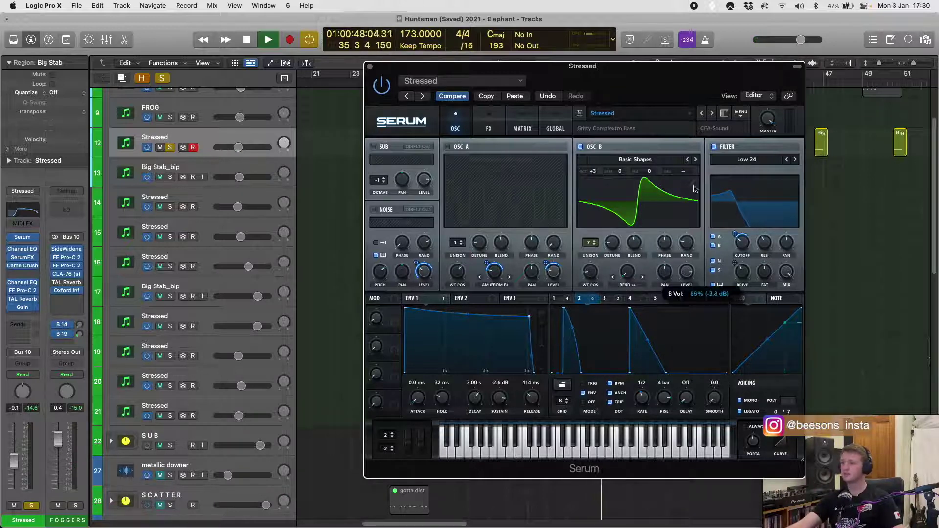
pyautogui.moveTo(695, 189); pyautogui.dragTo(695, 186)
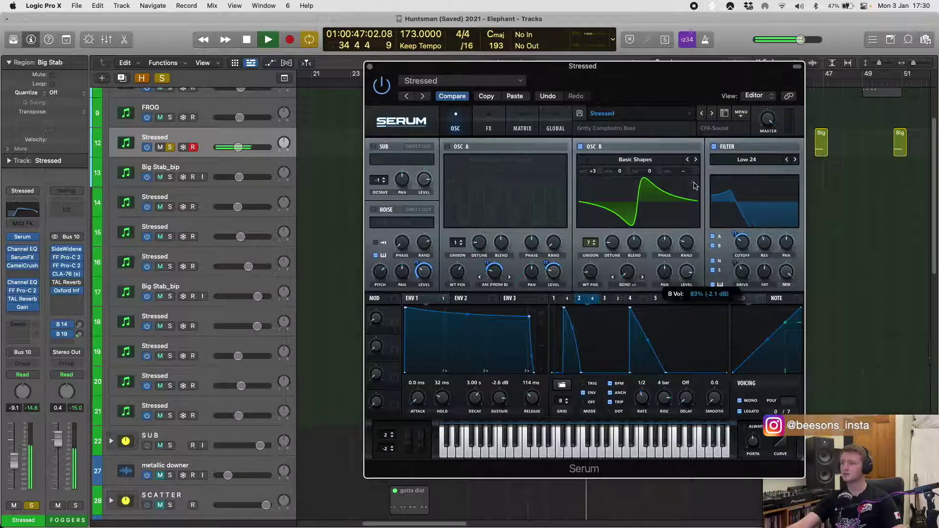
pyautogui.click(447, 147)
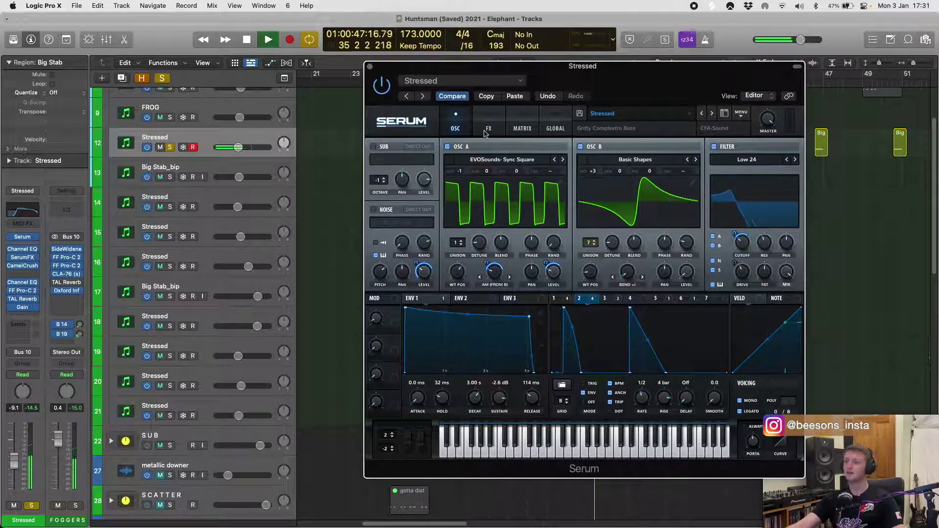
# - Inspect the effects chain and the EQ's high-band gain with its LFO modulation
pyautogui.click(488, 130)
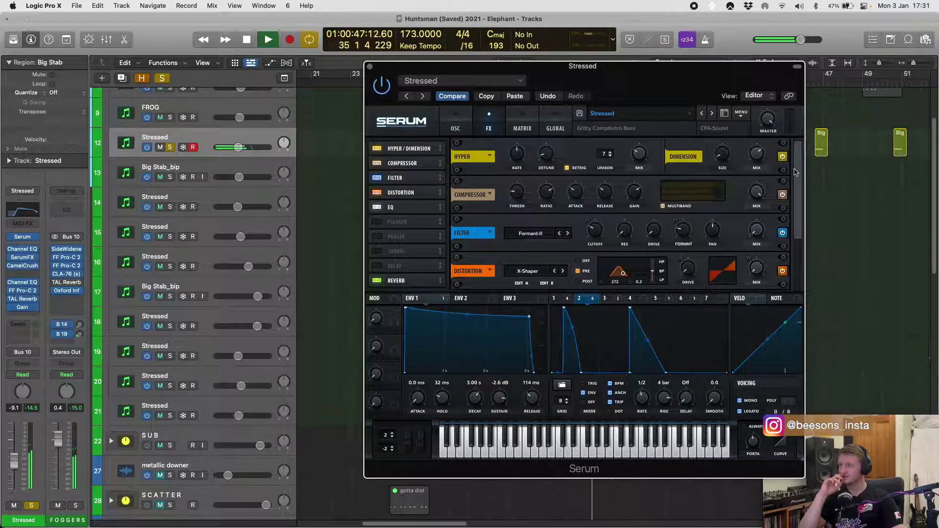
pyautogui.moveTo(796, 172); pyautogui.dragTo(801, 228)
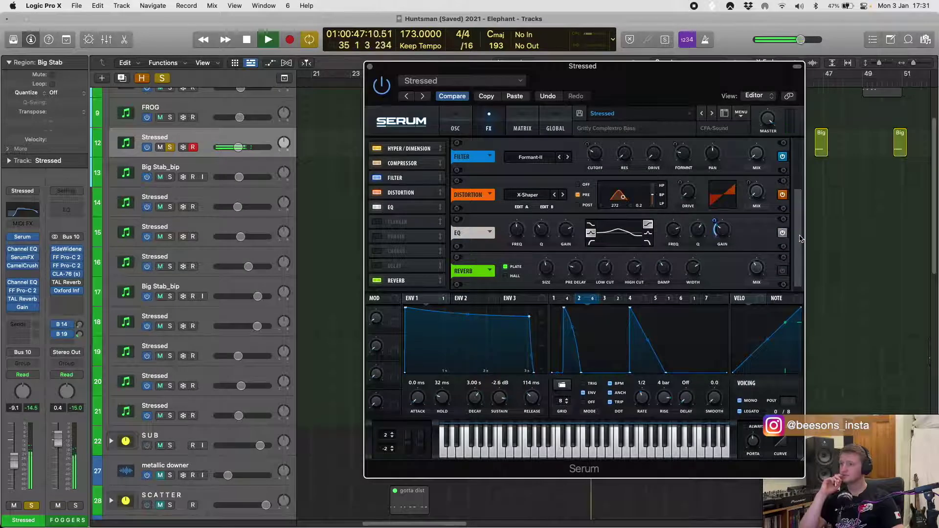
pyautogui.moveTo(722, 234)
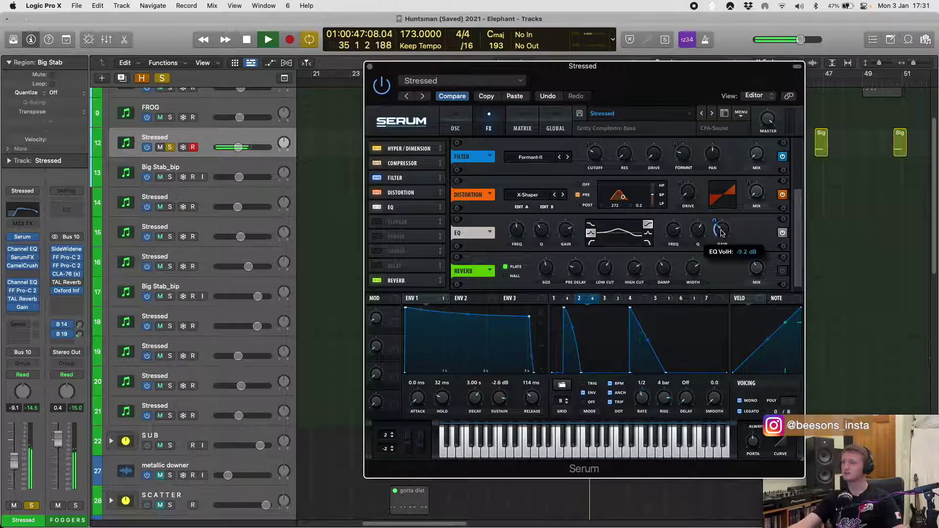
pyautogui.moveTo(722, 217); pyautogui.dragTo(725, 232)
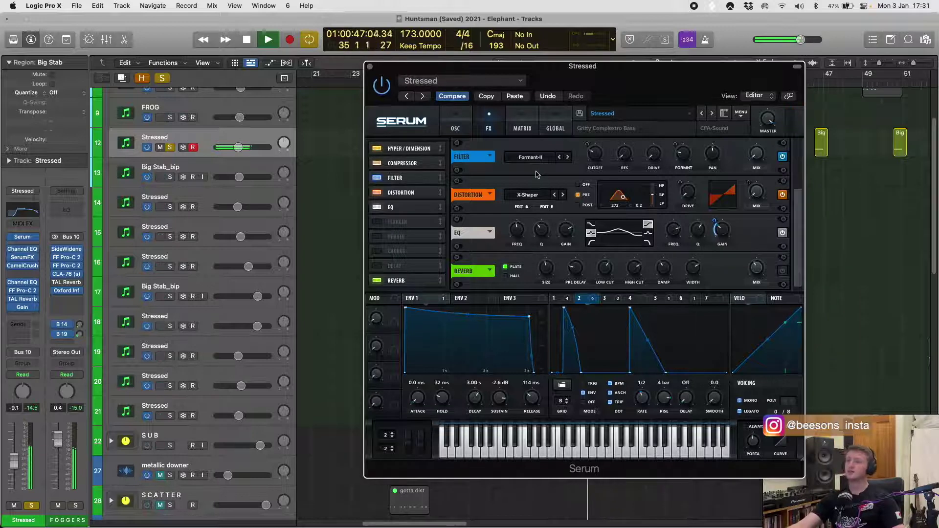
# - Check the shapes and modulation destinations of LFOs 3, 5 and 6
pyautogui.click(455, 130)
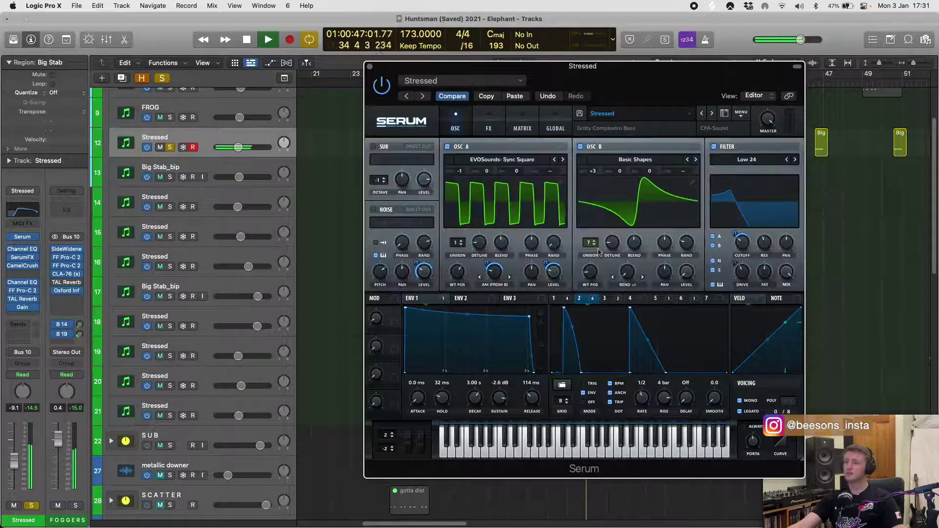
pyautogui.click(606, 298)
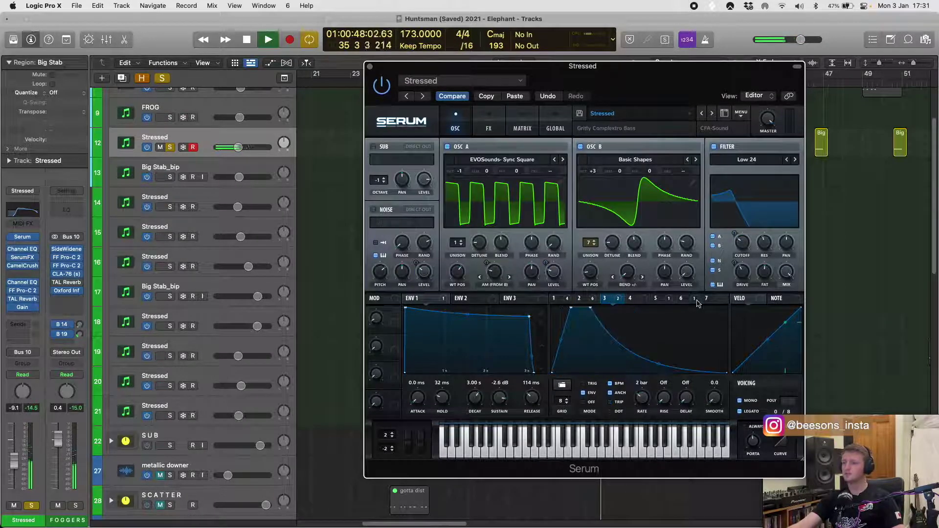
pyautogui.rightClick(606, 300)
pyautogui.click(681, 298)
pyautogui.rightClick(694, 300)
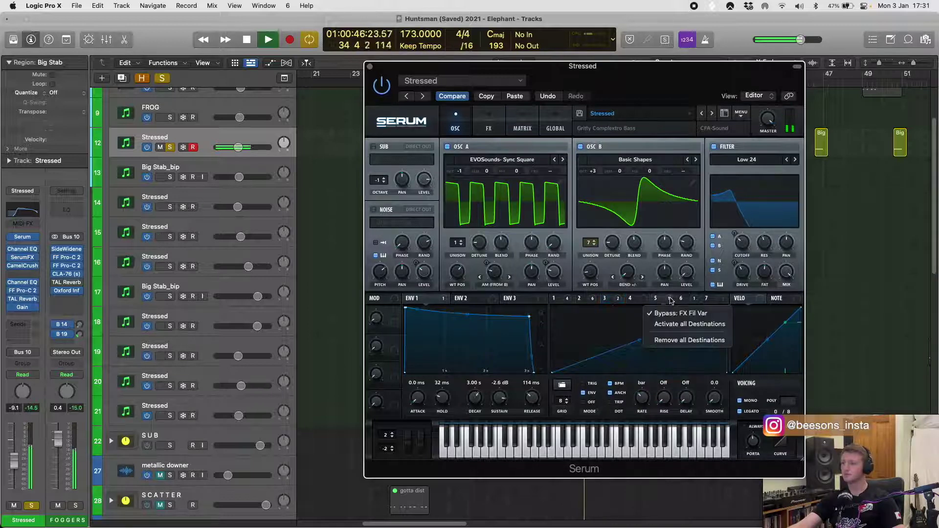
pyautogui.press('Escape')
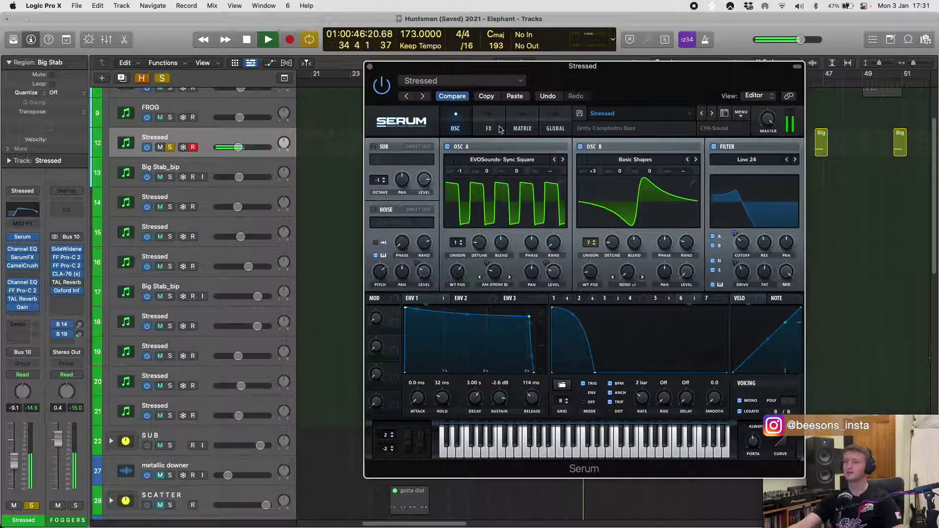
# - Bypass the hyper/dimension, compressor, filter and distortion effects
pyautogui.click(490, 128)
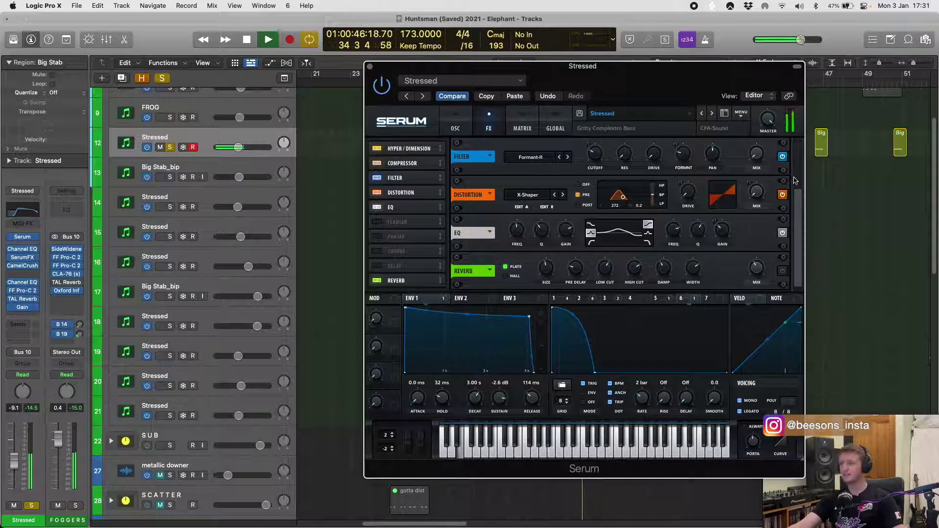
pyautogui.moveTo(798, 189); pyautogui.dragTo(794, 116)
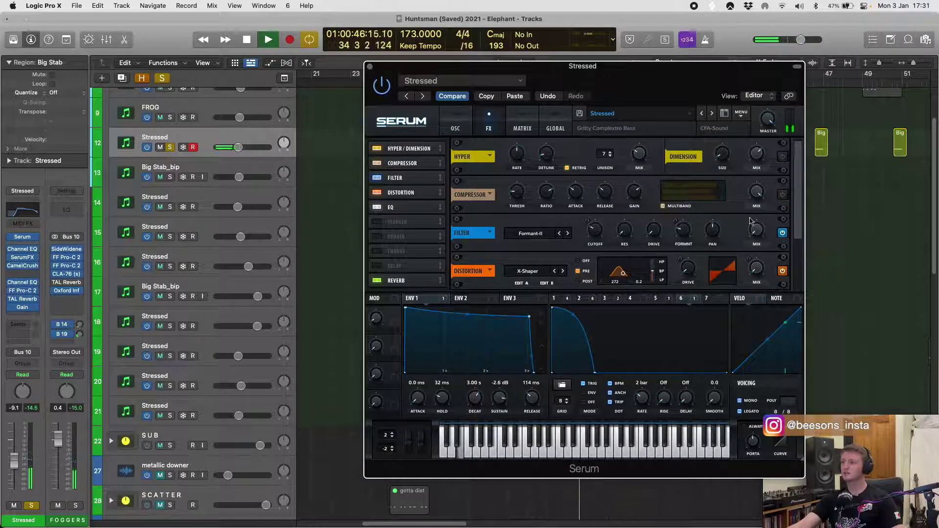
pyautogui.scroll(-1, 781, 234)
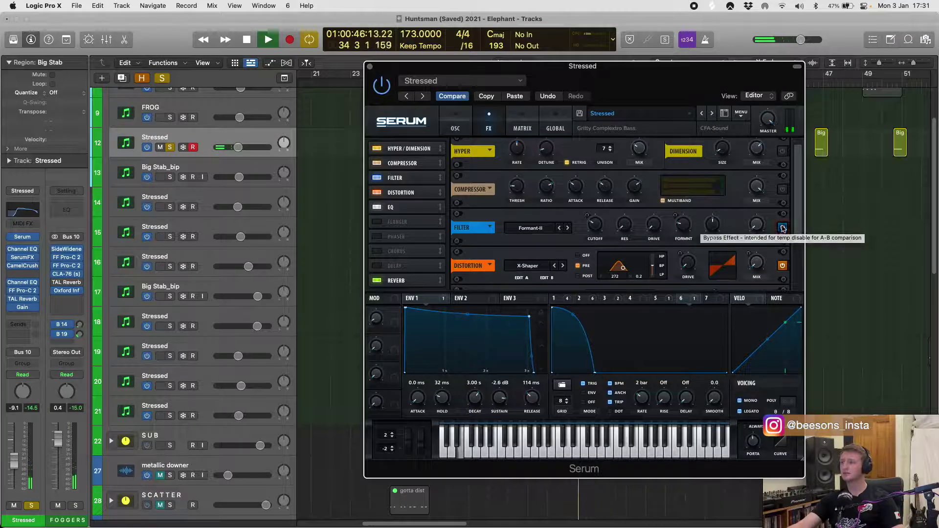
pyautogui.moveTo(800, 208); pyautogui.dragTo(799, 286)
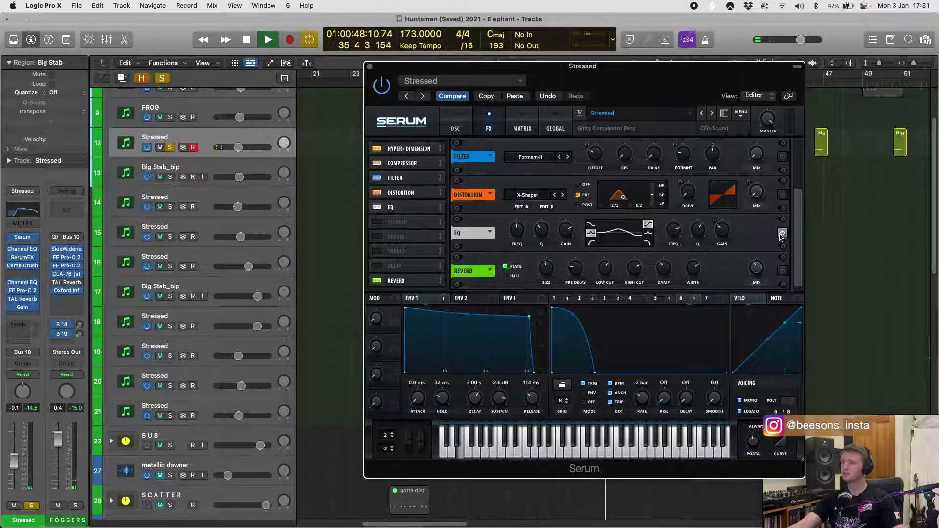
# - Re-enable the hyper/dimension and compressor effects, comparing the compressor with multiband off and on
pyautogui.moveTo(798, 235); pyautogui.dragTo(799, 139)
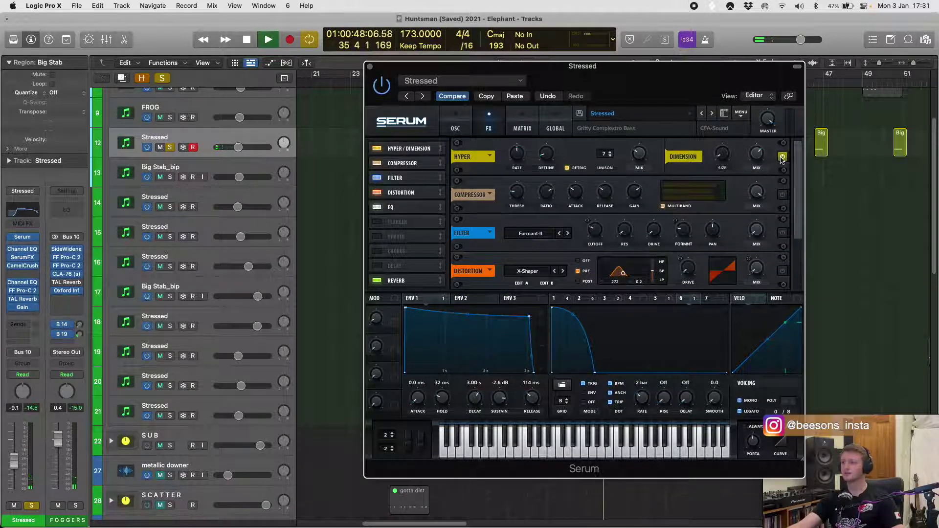
pyautogui.click(782, 194)
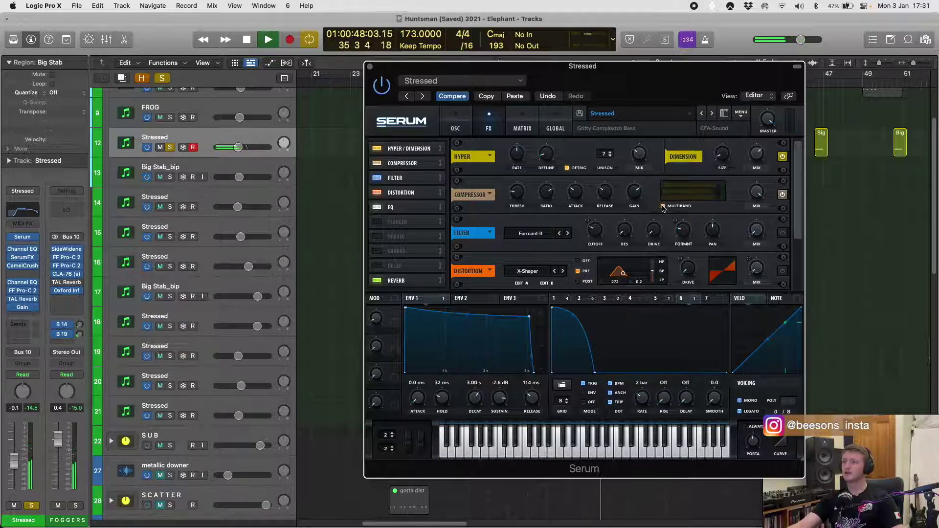
pyautogui.click(663, 206)
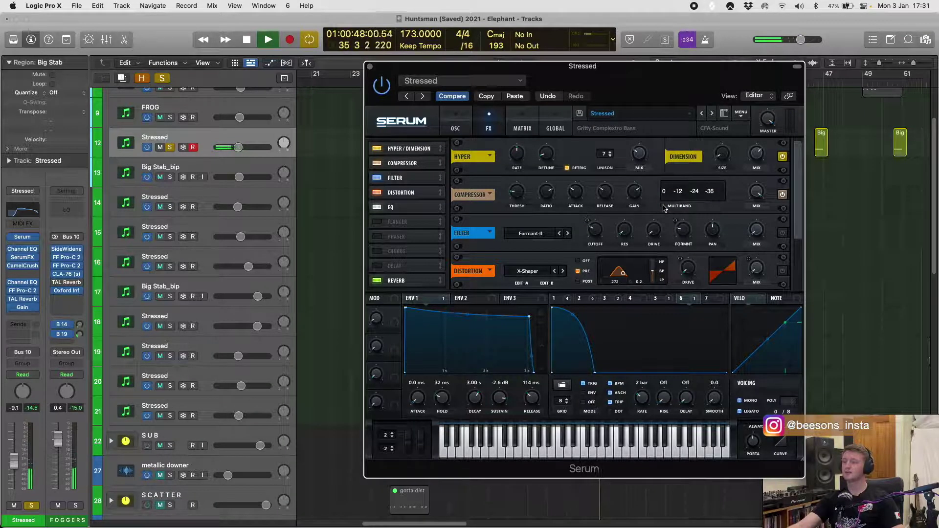
pyautogui.click(664, 207)
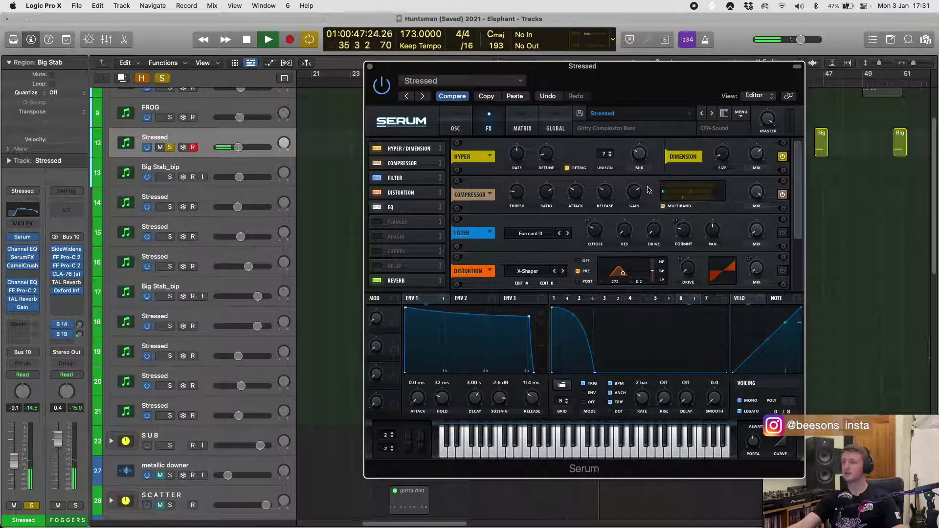
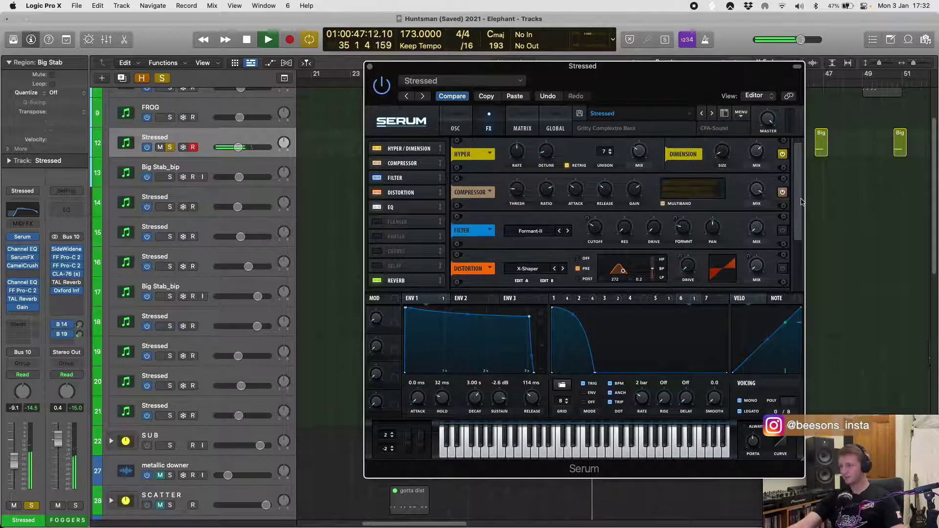
# - Review the remaining effects and the modulation matrix, and close the synth window
pyautogui.scroll(-3, 783, 208)
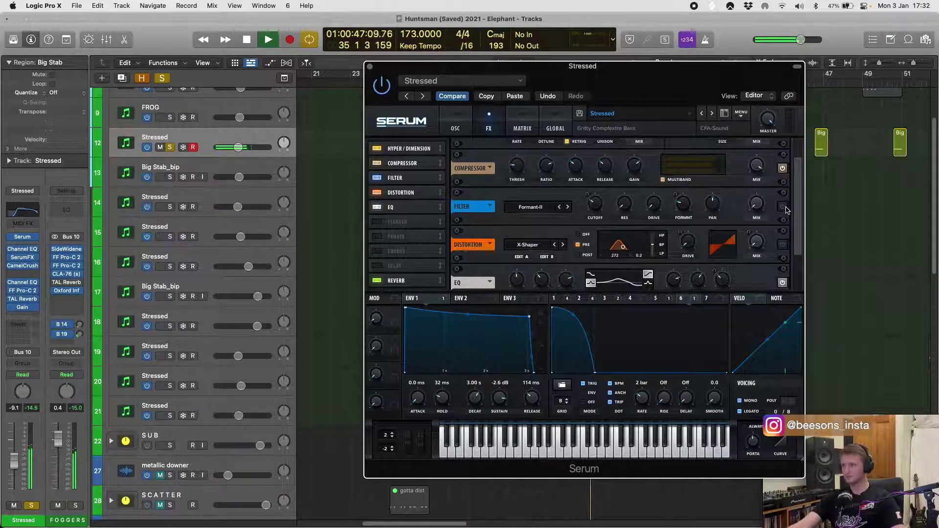
pyautogui.moveTo(799, 218); pyautogui.dragTo(799, 244)
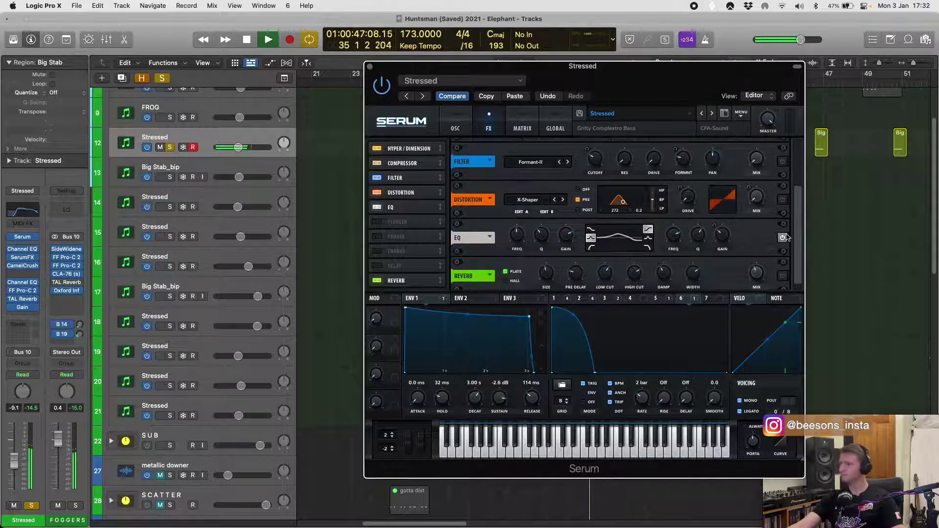
pyautogui.scroll(8, 798, 219)
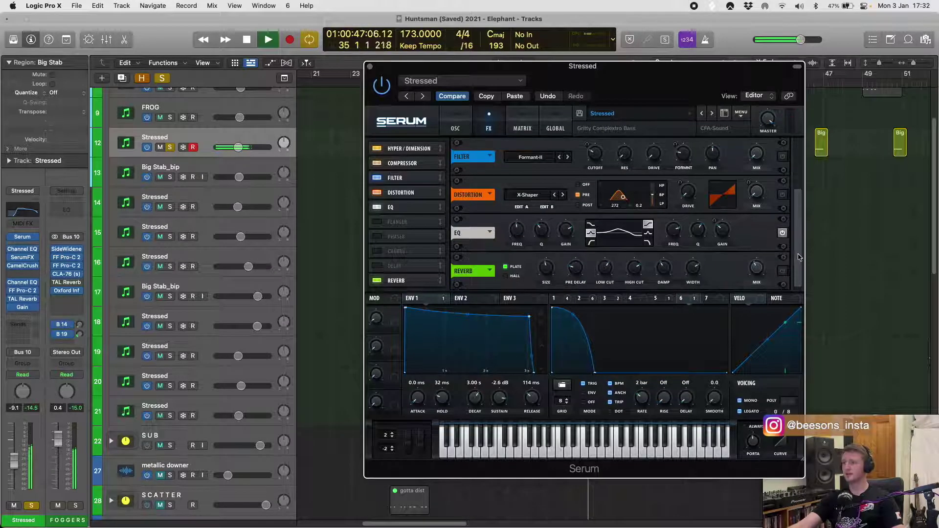
pyautogui.click(522, 127)
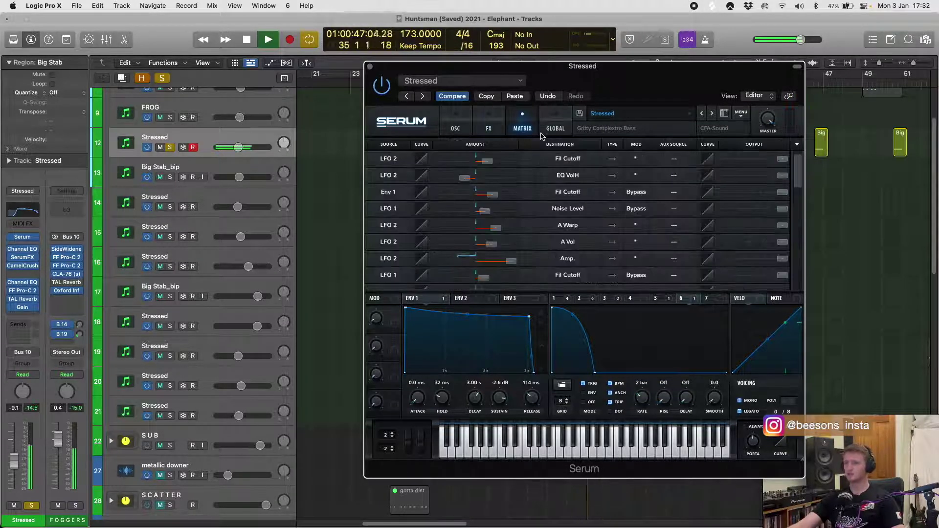
pyautogui.click(370, 66)
# - Inspect the notes of the seven early regions on track 12 (Stressed) in the Piano Roll, and stop playback
pyautogui.scroll(-5, 539, 189)
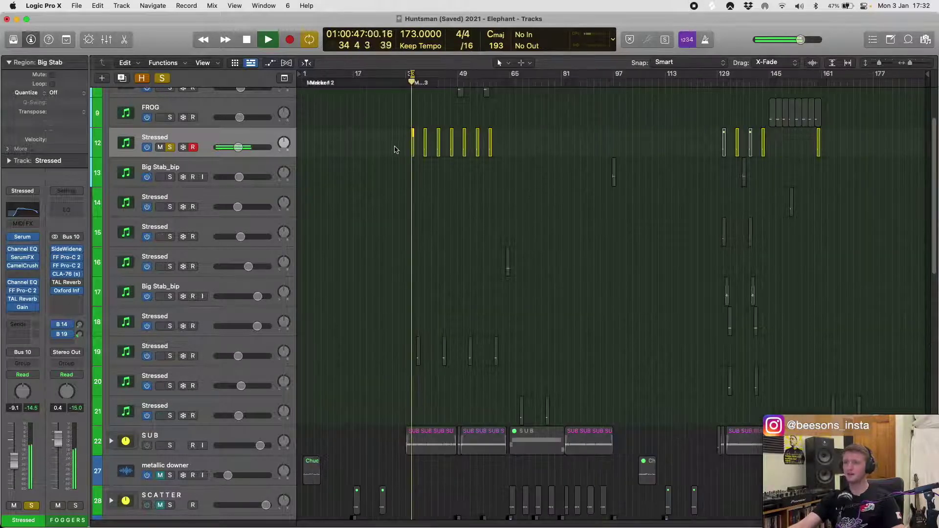
pyautogui.moveTo(395, 148); pyautogui.dragTo(499, 138)
pyautogui.press('e')
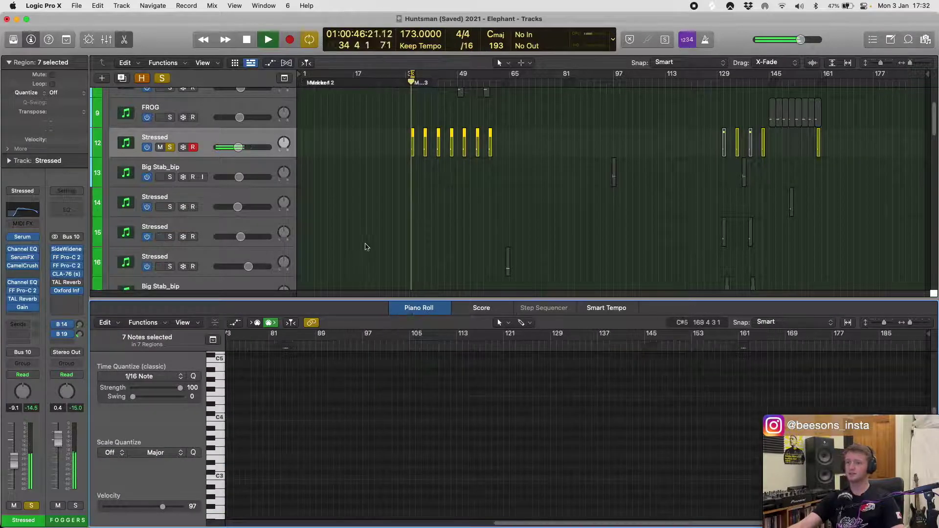
pyautogui.press('z')
pyautogui.scroll(5, 391, 446)
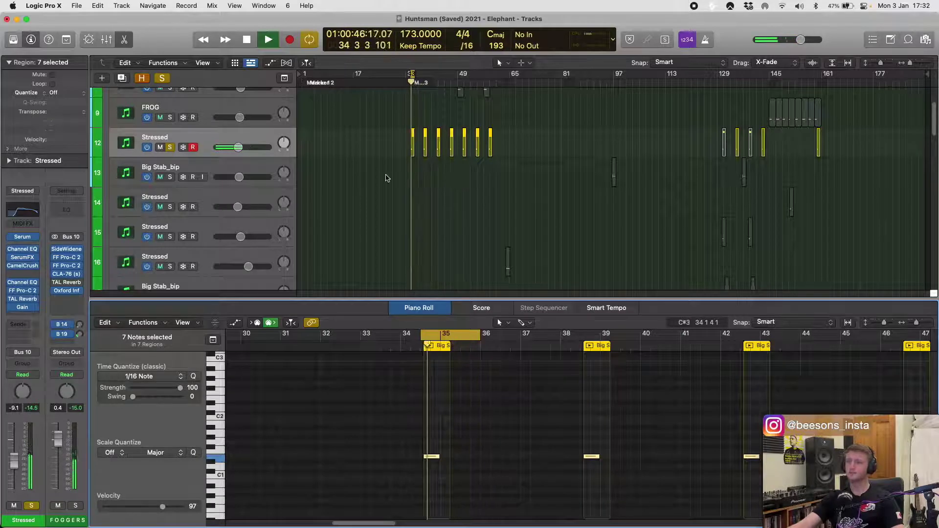
pyautogui.click(397, 90)
pyautogui.press('space')
pyautogui.press('e')
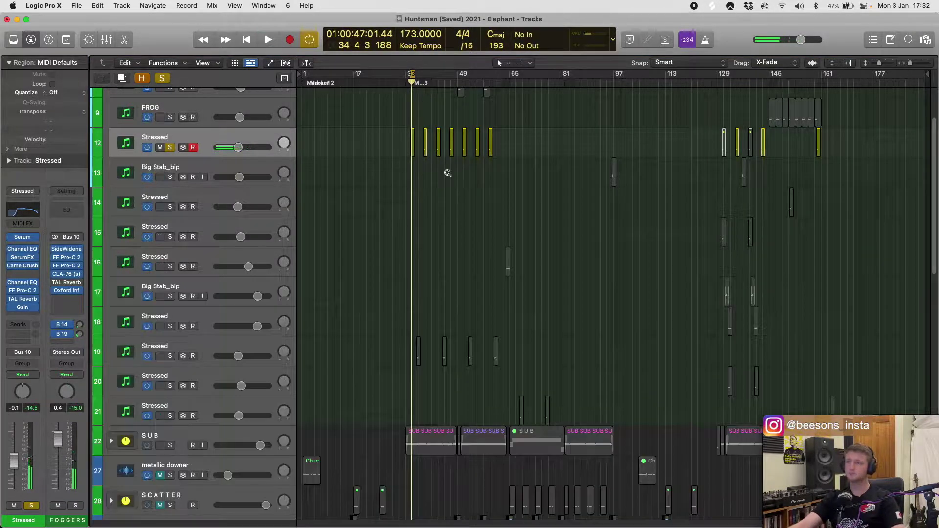
# - Reduce the track heights to show an overview of the whole arrangement
pyautogui.press('super+Up')
pyautogui.press('super+Up')
pyautogui.press('super+Up')
pyautogui.scroll(2, 509, 178)
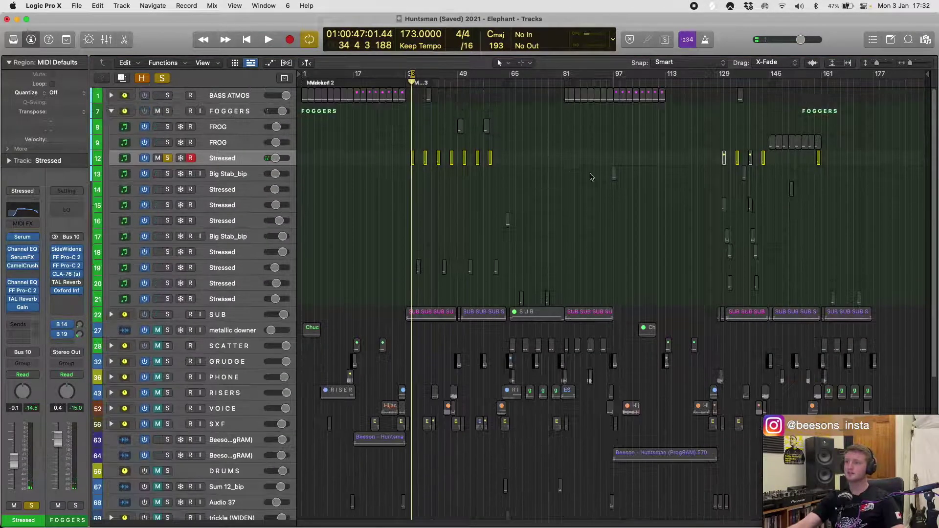
# - Solo track 13 (Big Stab_bip) instead of track 12 and play its region just before bar 97
pyautogui.click(614, 172)
pyautogui.scroll(5, 631, 172)
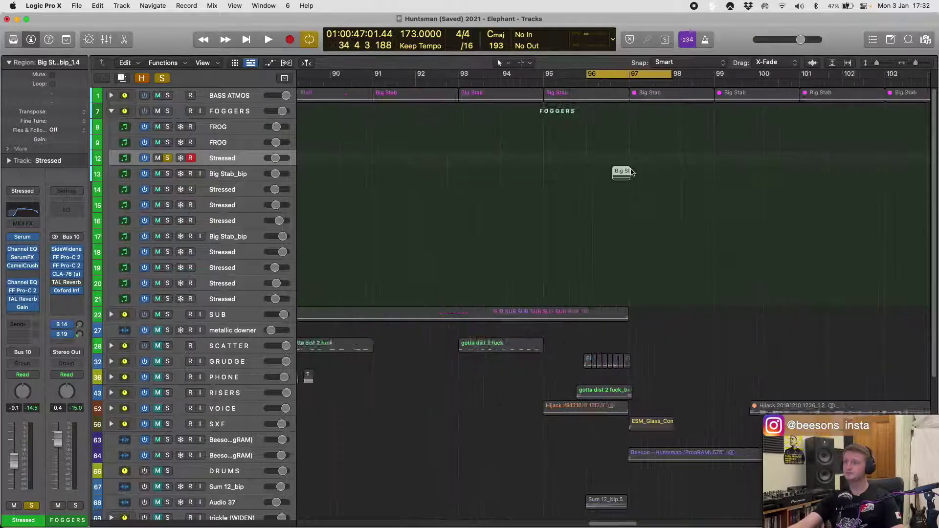
pyautogui.click(168, 158)
pyautogui.click(220, 177)
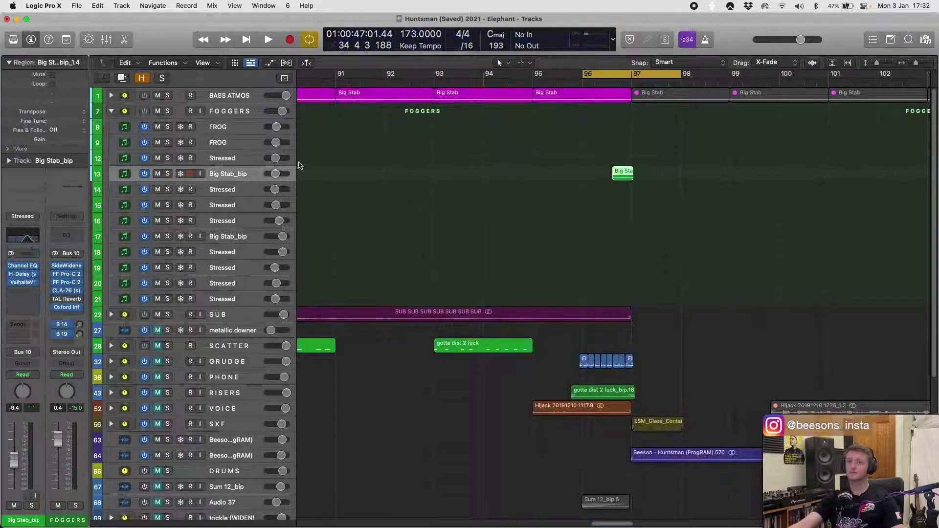
pyautogui.press('z')
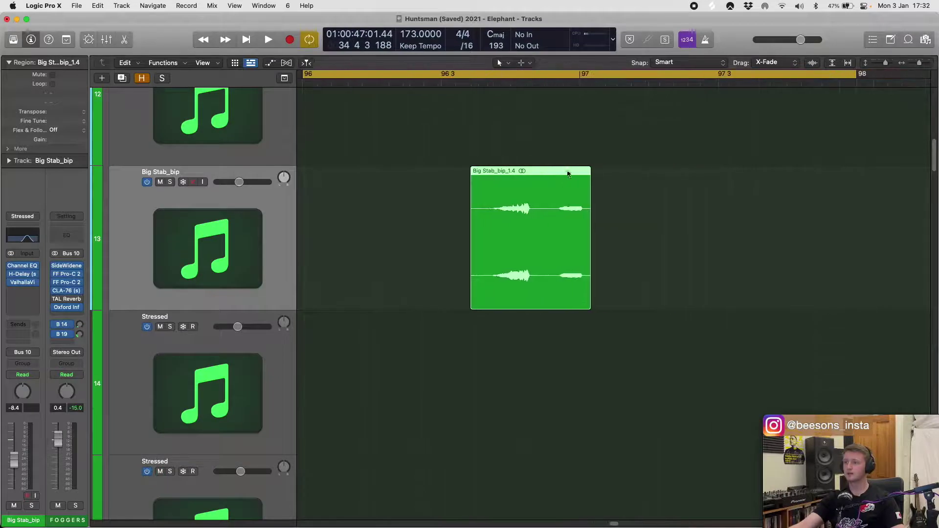
pyautogui.click(170, 182)
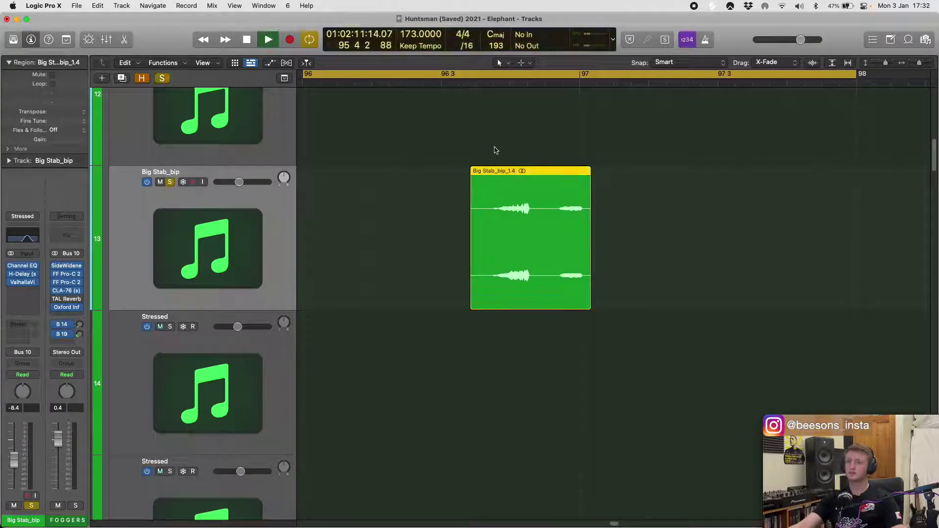
# - Inspect the additional parameters of the Big Stab_bip region, including Reverse, while auditioning it, and collapse them again
pyautogui.click(7, 149)
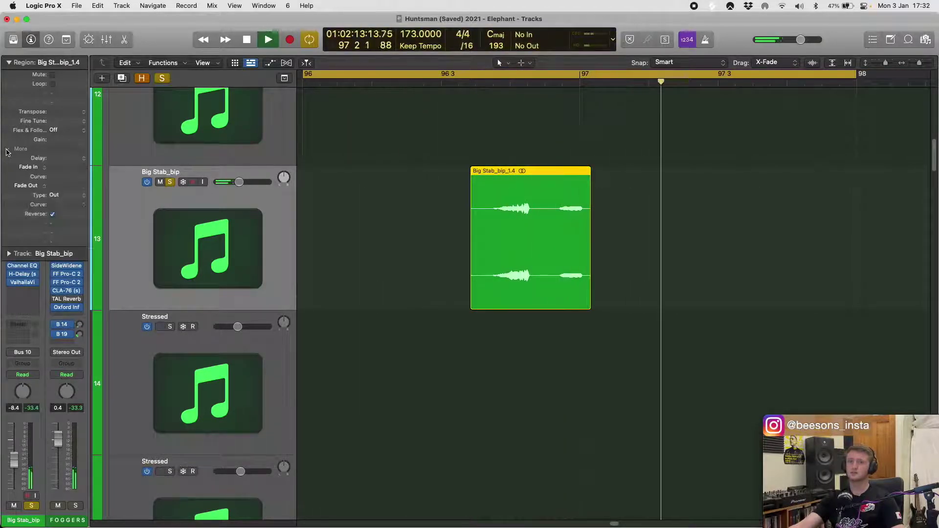
pyautogui.press('cmd+Left')
pyautogui.press('cmd+Up')
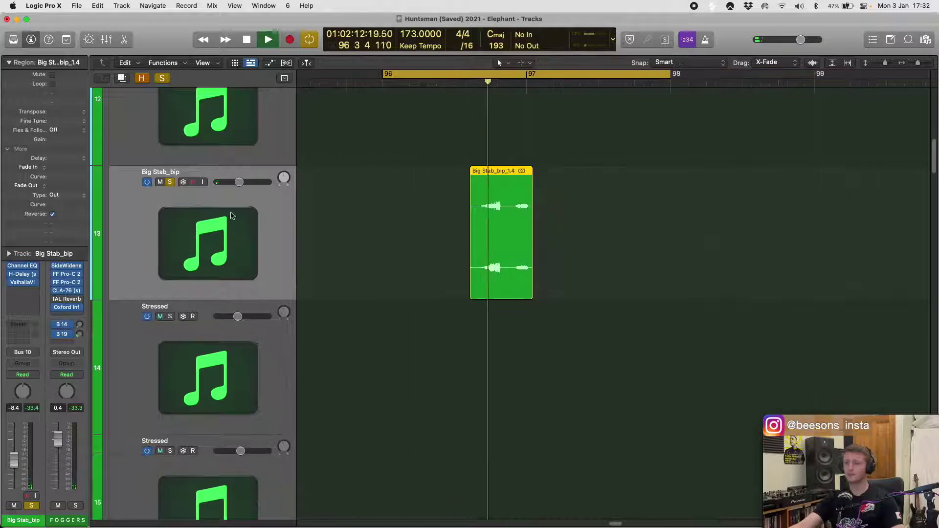
pyautogui.press('space')
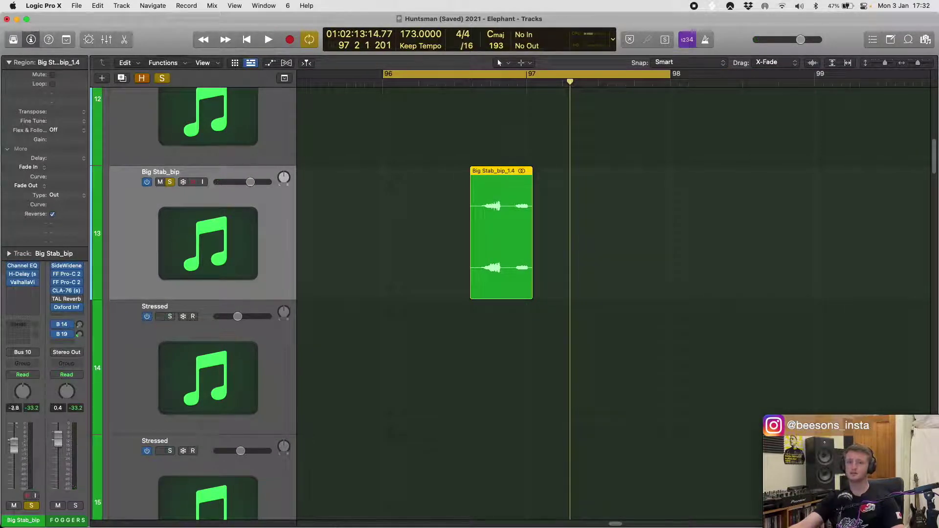
pyautogui.press('space')
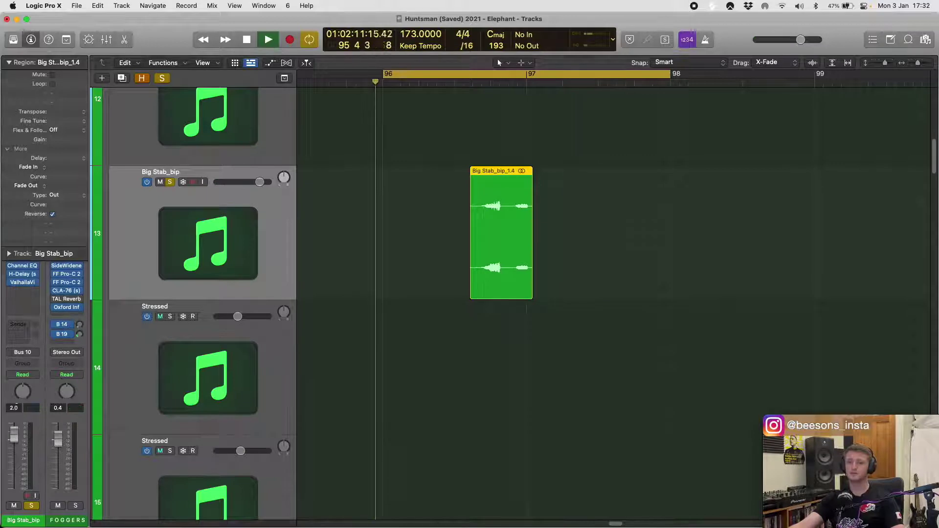
pyautogui.click(5, 149)
# - Open the Channel EQ on the Big Stab_bip track, bypass it to compare the sound, and stop playback
pyautogui.click(22, 238)
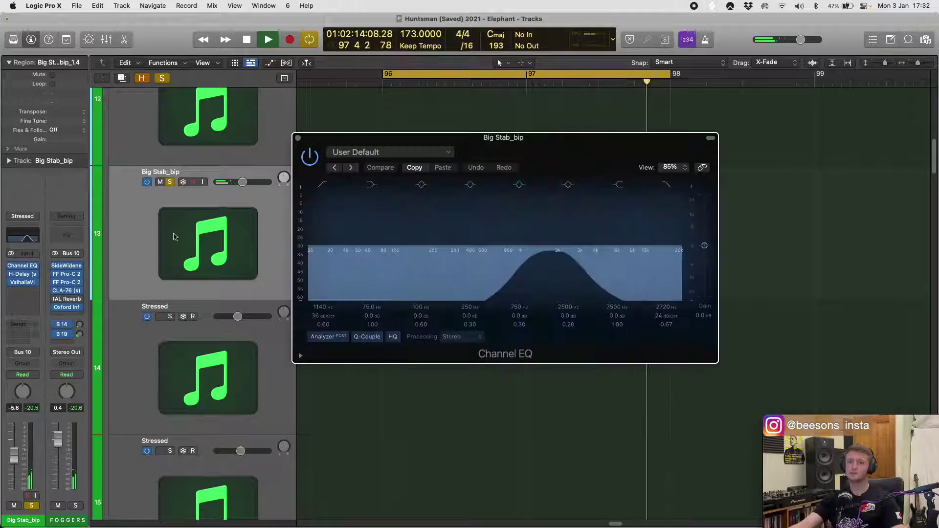
pyautogui.click(312, 155)
pyautogui.moveTo(12, 277)
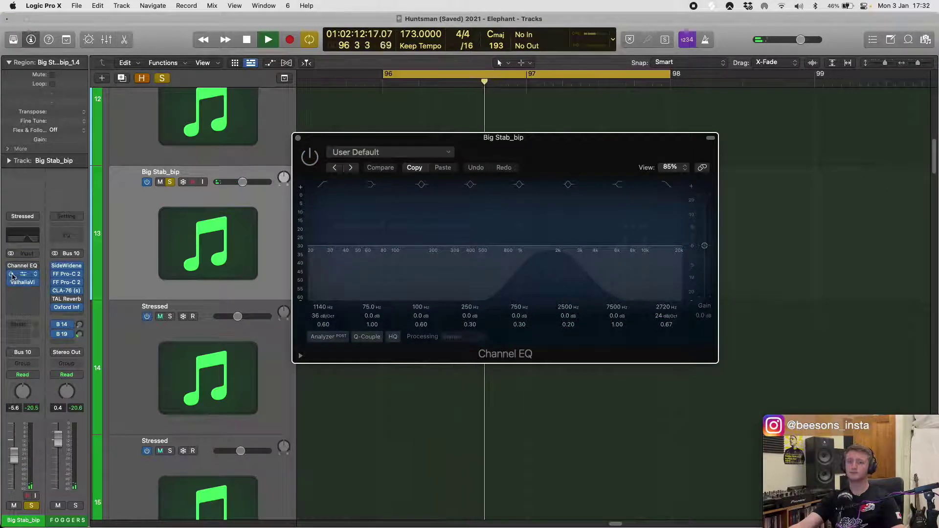
pyautogui.moveTo(492, 144); pyautogui.dragTo(586, 254)
pyautogui.press('space')
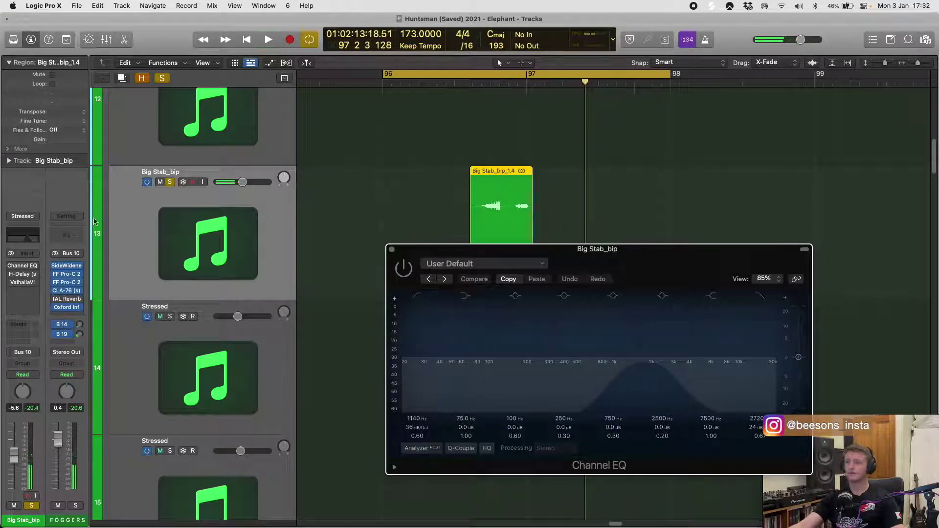
# - Review the H-Delay and ValhallaVintageVerb settings on Big Stab_bip during playback, and close all plug-in windows
pyautogui.click(11, 275)
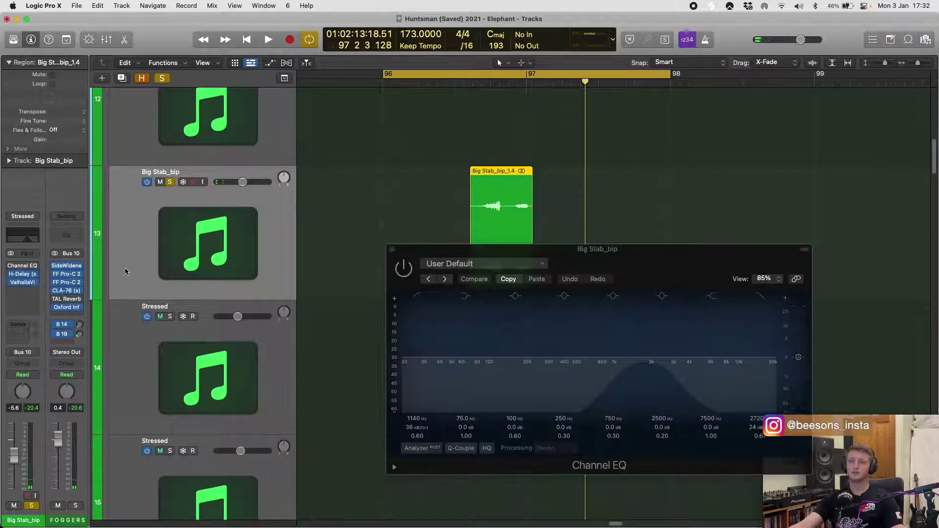
pyautogui.click(22, 274)
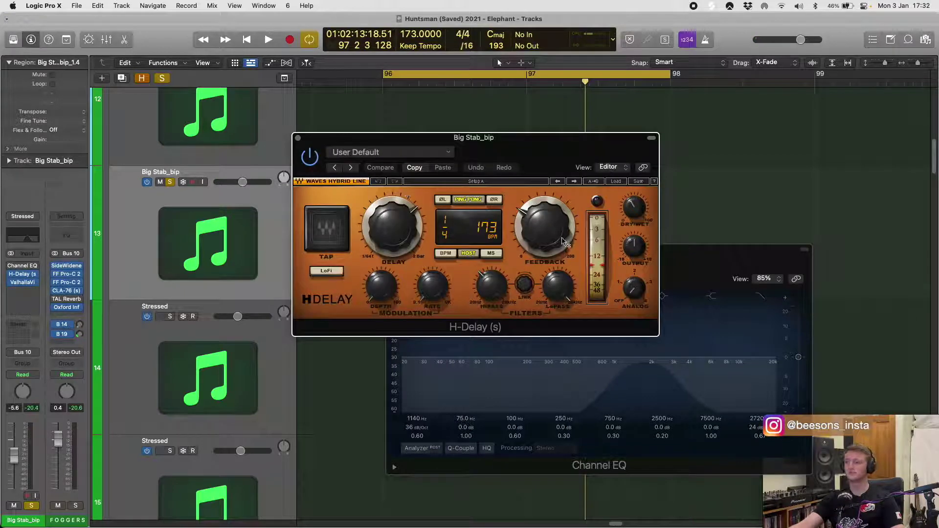
pyautogui.press('space')
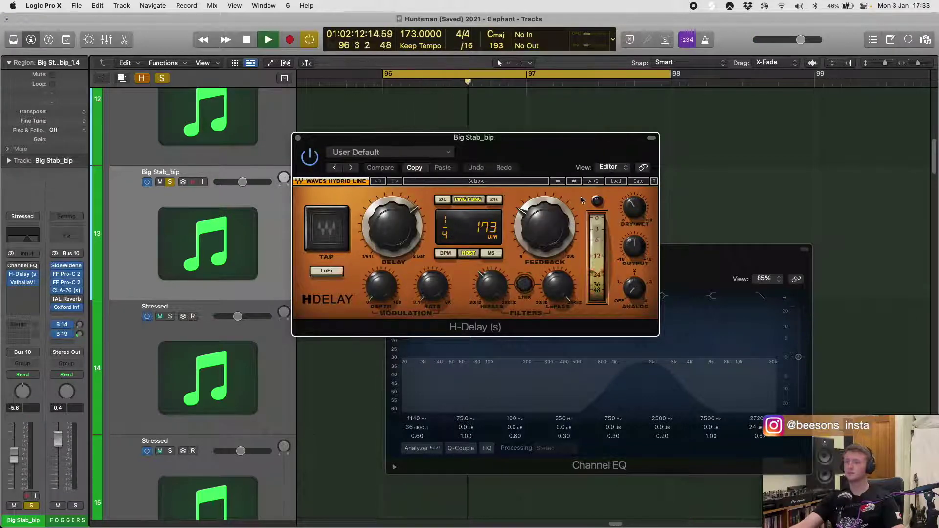
pyautogui.click(22, 282)
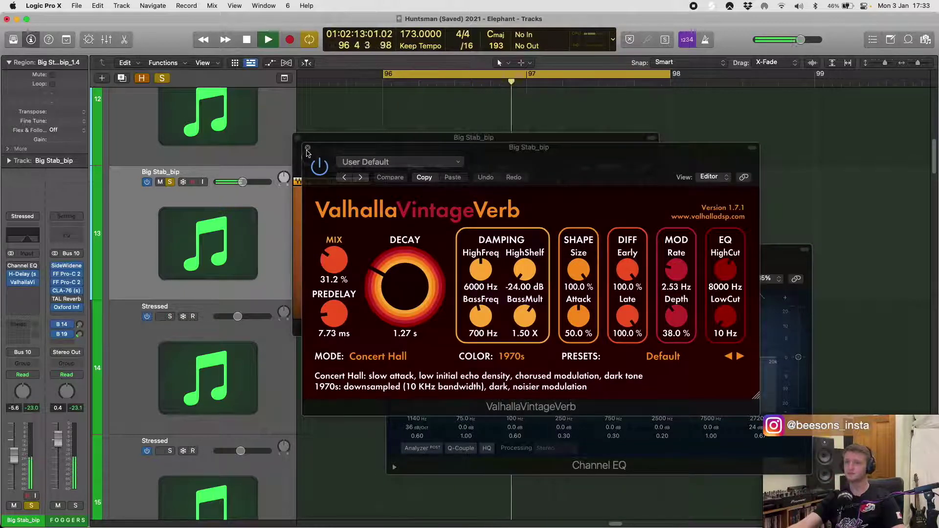
pyautogui.click(307, 148)
pyautogui.click(300, 141)
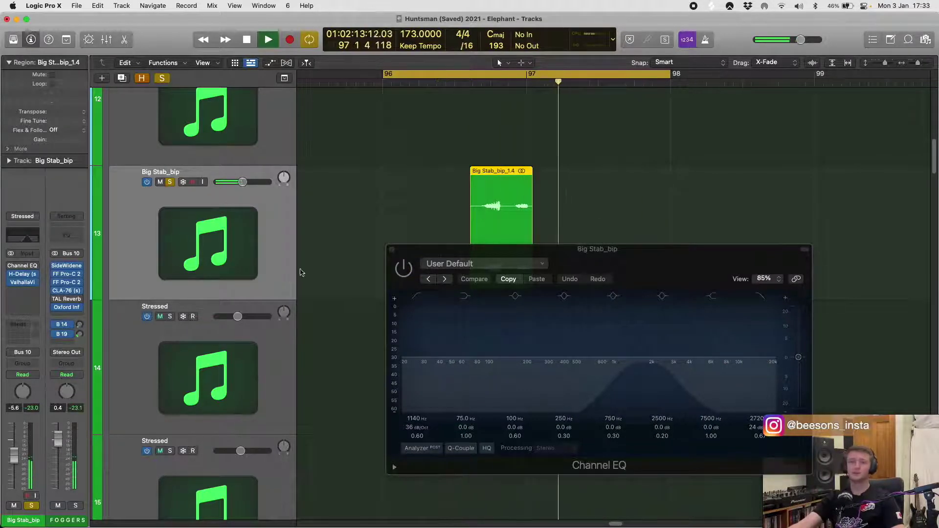
pyautogui.click(391, 250)
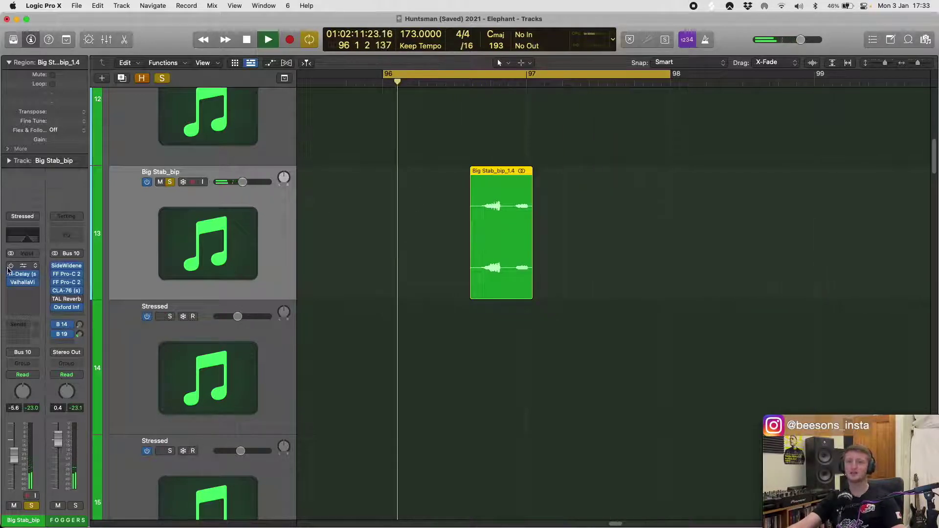
# - Re-enable the Channel EQ on Big Stab_bip, close its window, and stop playback
pyautogui.click(22, 266)
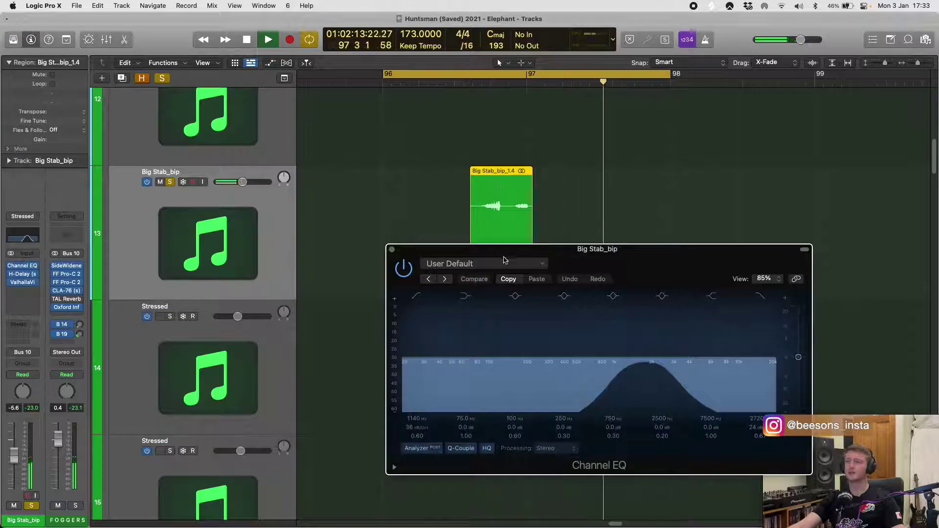
pyautogui.click(391, 250)
pyautogui.press('space')
# - Audition the Big Stab region at bar 151 on track 14 (Stressed) with only that track soloed, and clear the solo
pyautogui.press('super+Up')
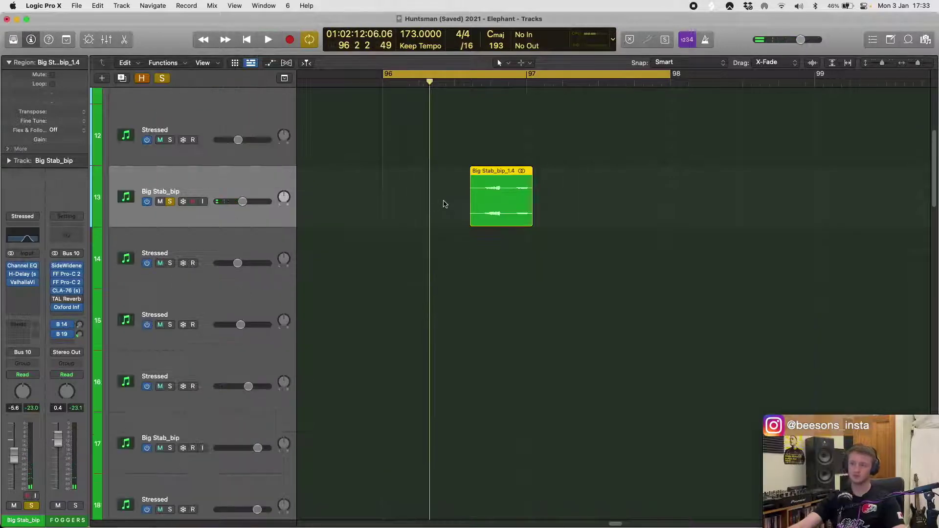
pyautogui.press('super+Left')
pyautogui.press('super+Left')
pyautogui.press('super+Left')
pyautogui.press('super+Left')
pyautogui.press('super+Up')
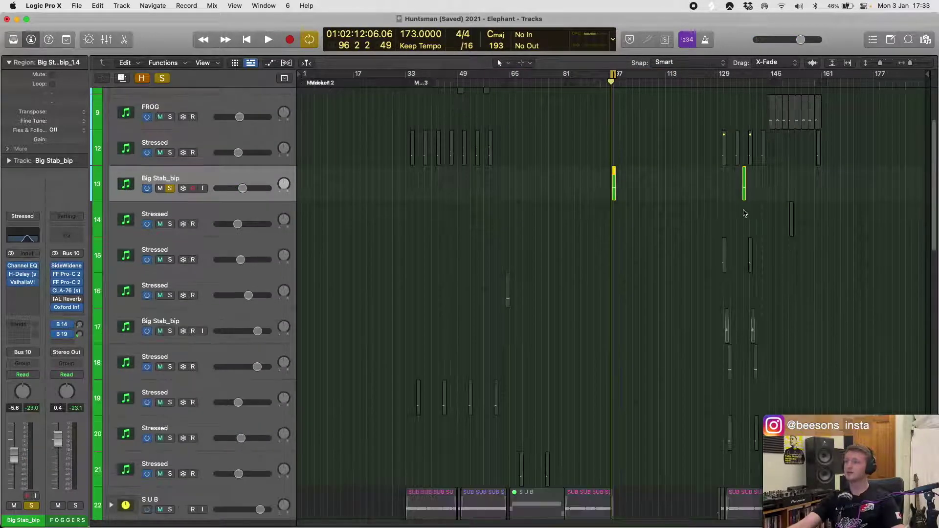
pyautogui.click(792, 218)
pyautogui.press('alt')
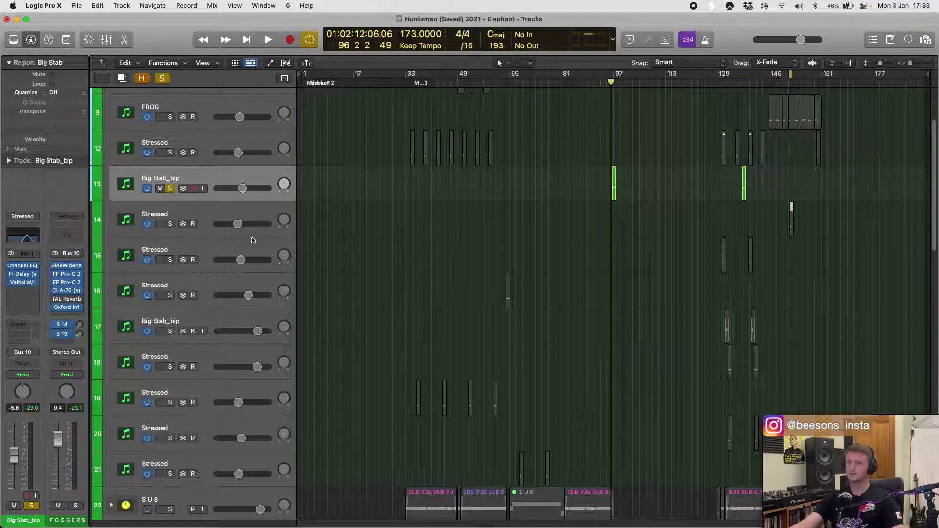
pyautogui.click(171, 189)
pyautogui.click(206, 215)
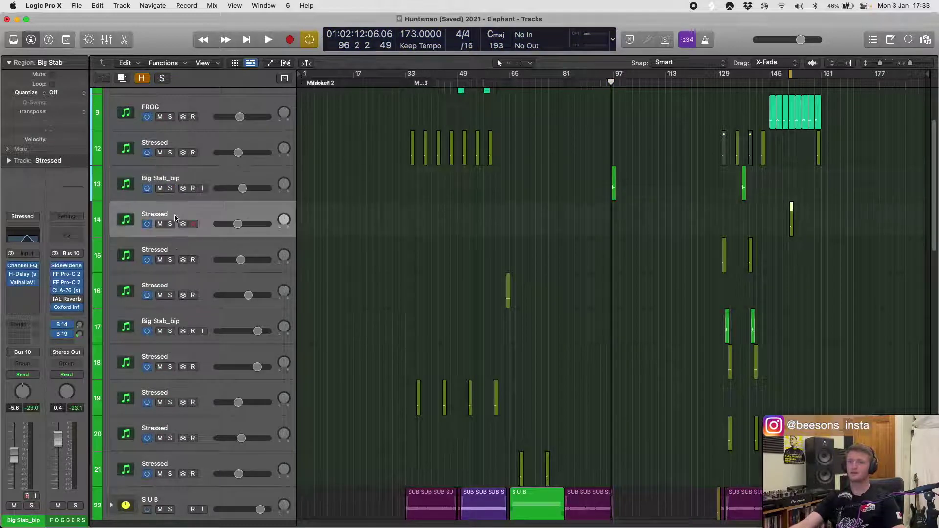
pyautogui.click(170, 224)
pyautogui.press('space')
pyautogui.scroll(5, 815, 225)
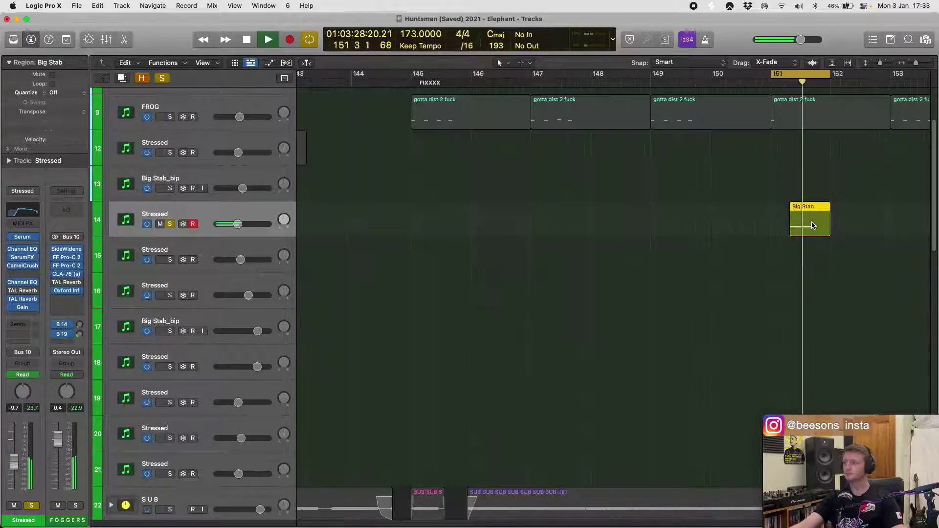
pyautogui.press('space')
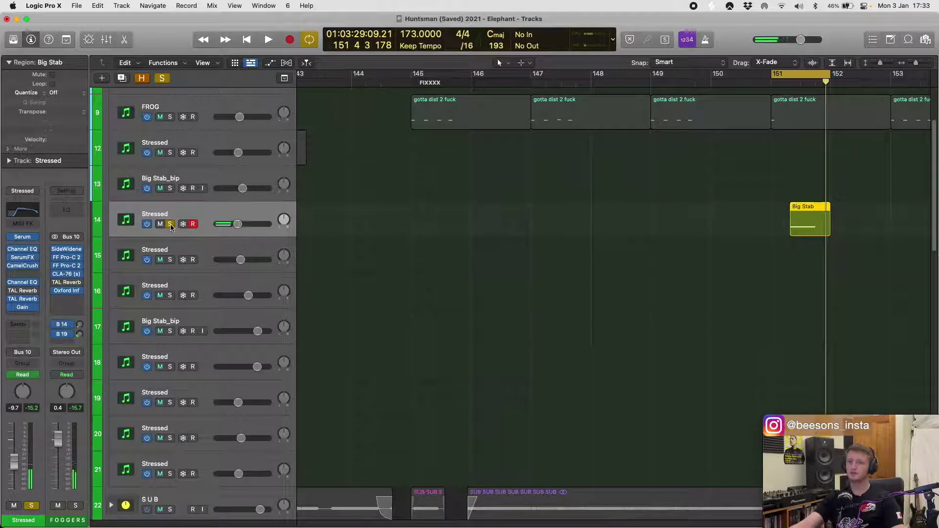
pyautogui.click(170, 225)
# - Loop the two Big Stab regions on track 15 (Stressed), audition them with the track soloed, and clear the solo
pyautogui.press('z')
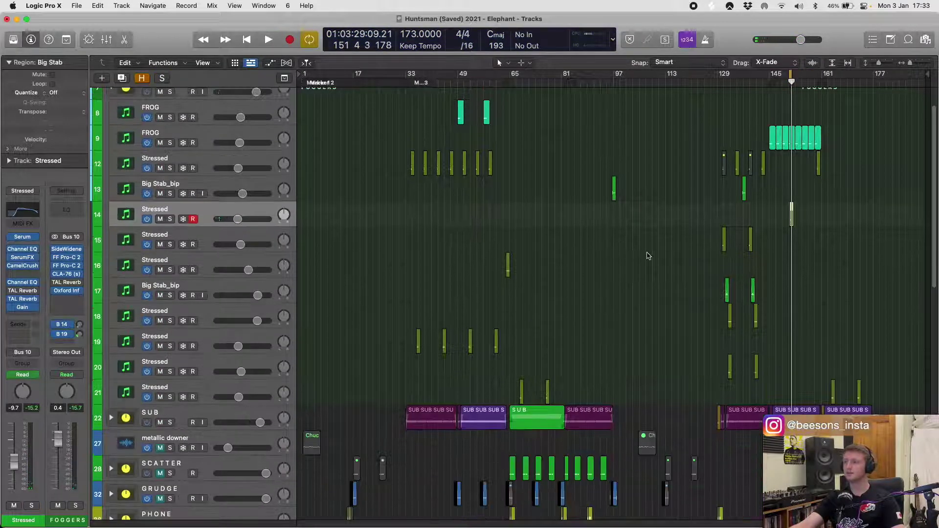
pyautogui.press('u')
pyautogui.press('space')
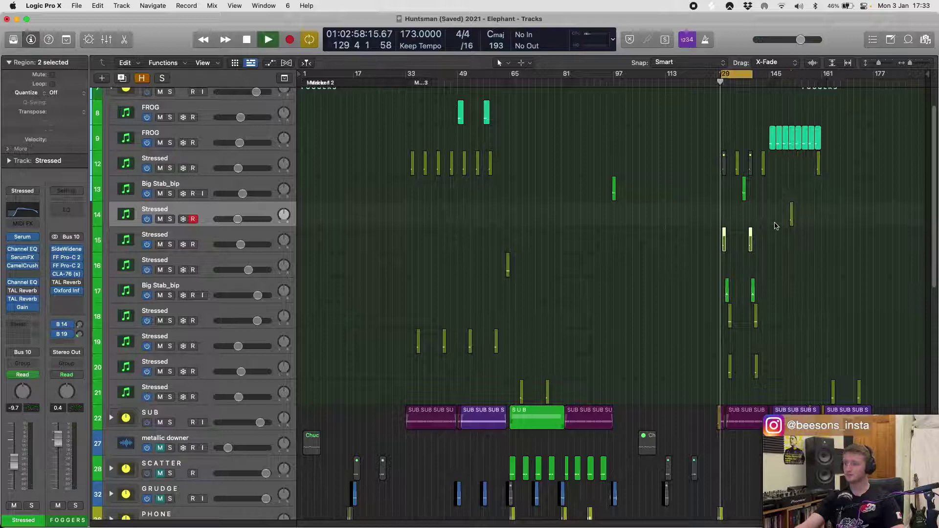
pyautogui.click(169, 244)
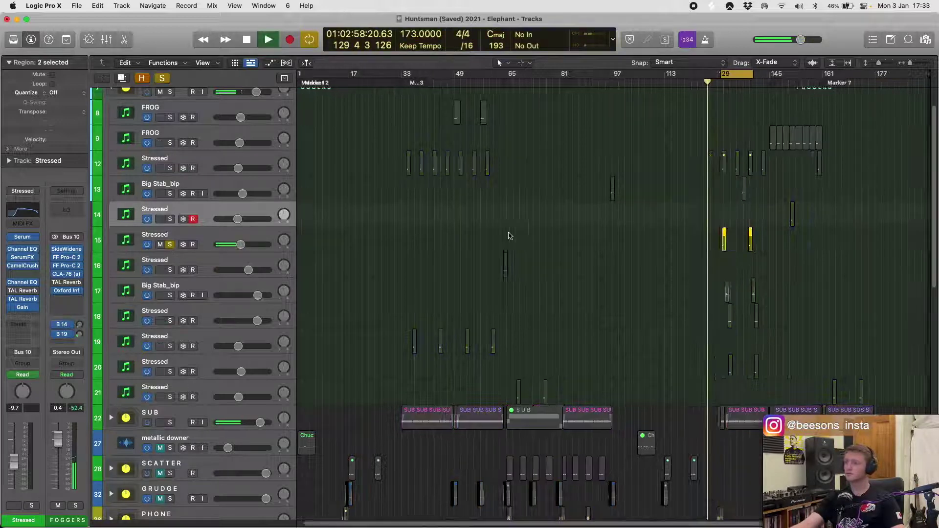
pyautogui.press('z')
pyautogui.press('space')
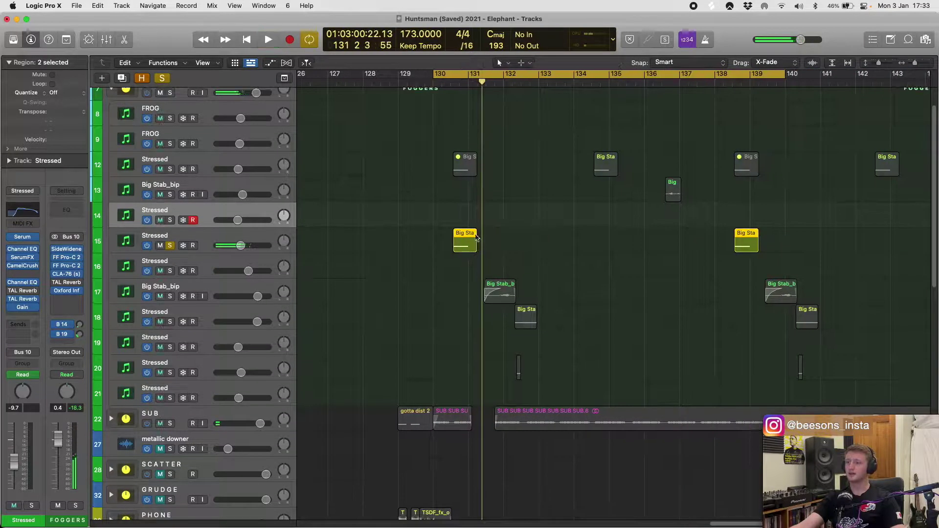
pyautogui.click(175, 248)
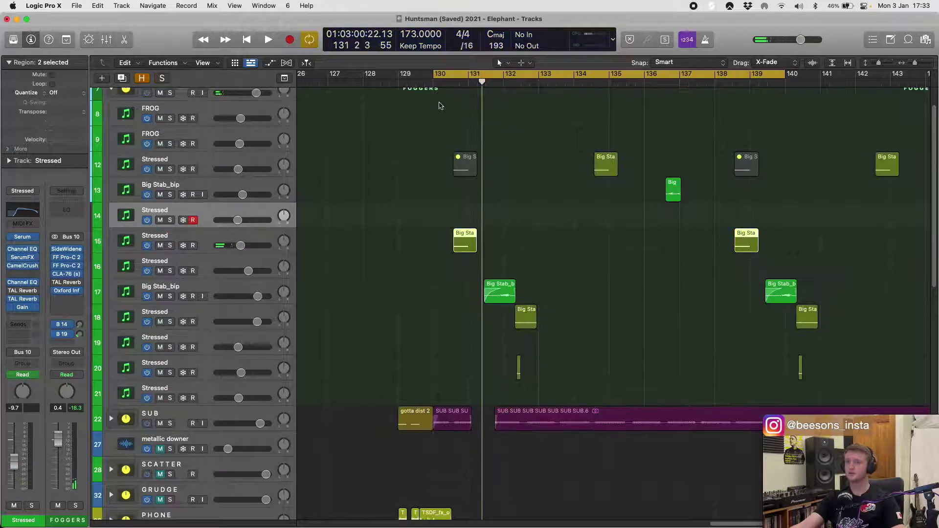
# - Set the cycle range to bars 130 to 134, play the bass section without solo, and deselect the regions
pyautogui.click(455, 75)
pyautogui.moveTo(435, 74); pyautogui.dragTo(575, 77)
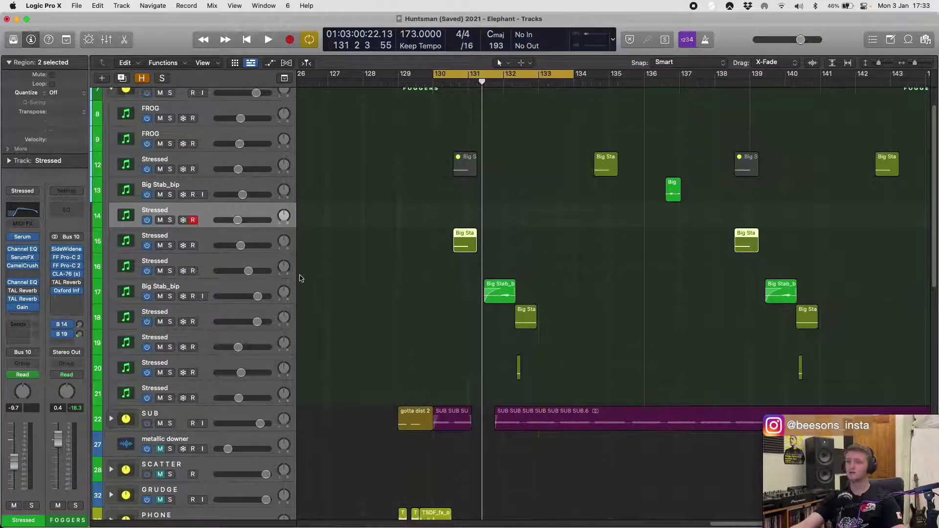
pyautogui.scroll(-5, 277, 293)
pyautogui.scroll(-5, 277, 293)
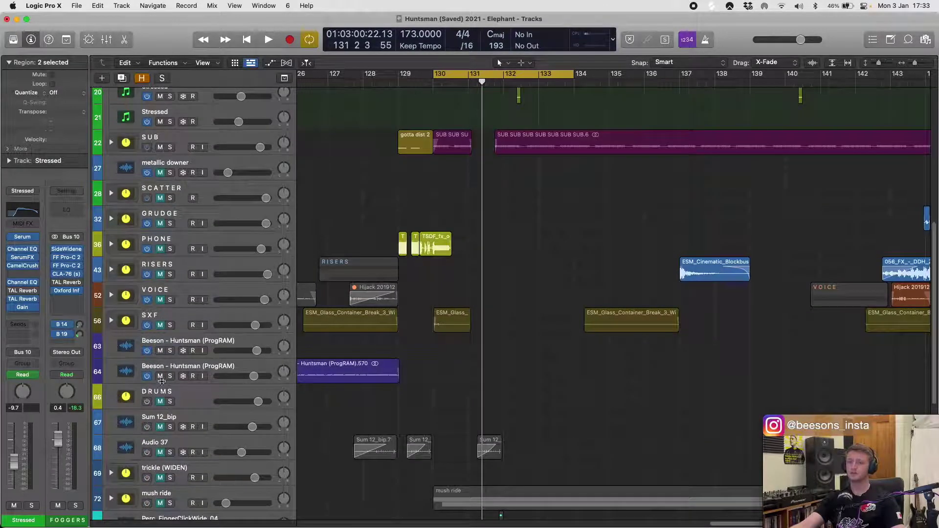
pyautogui.scroll(12, 171, 379)
pyautogui.press('space')
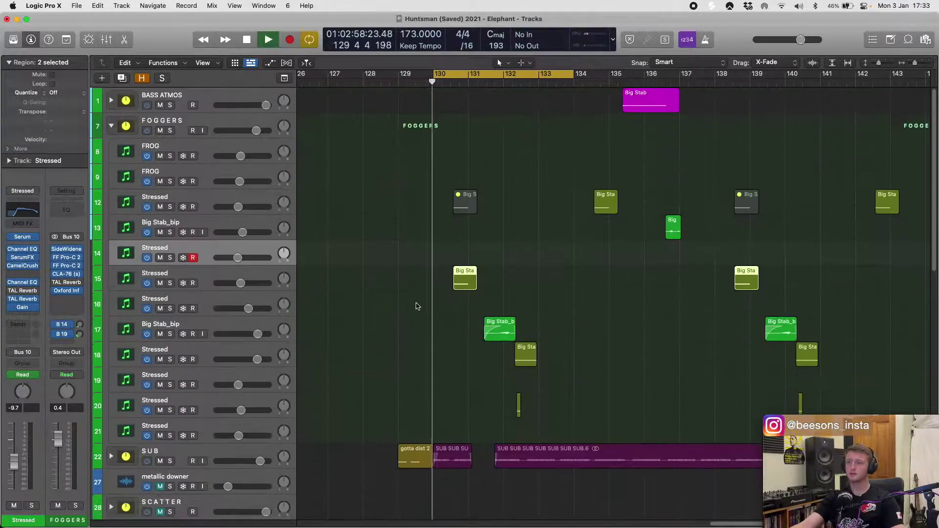
pyautogui.press('super+Right')
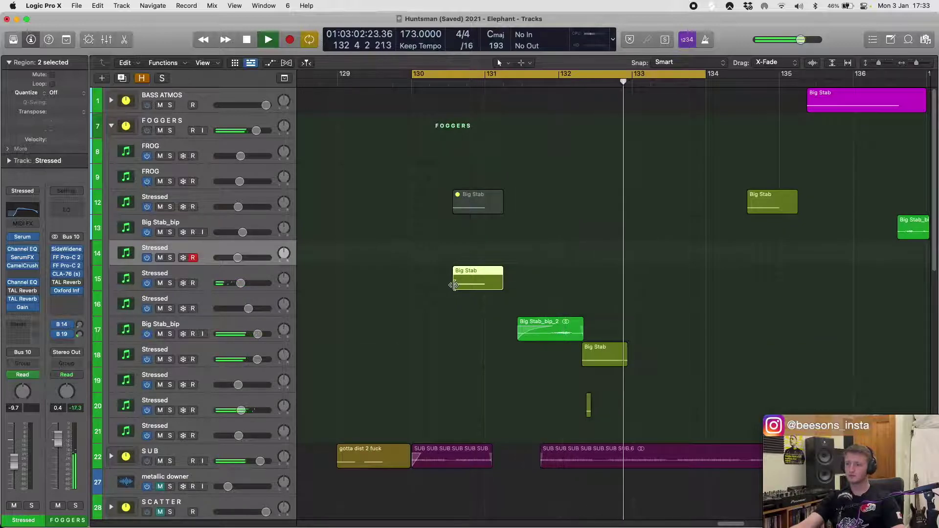
pyautogui.press('space')
pyautogui.scroll(-5, 470, 344)
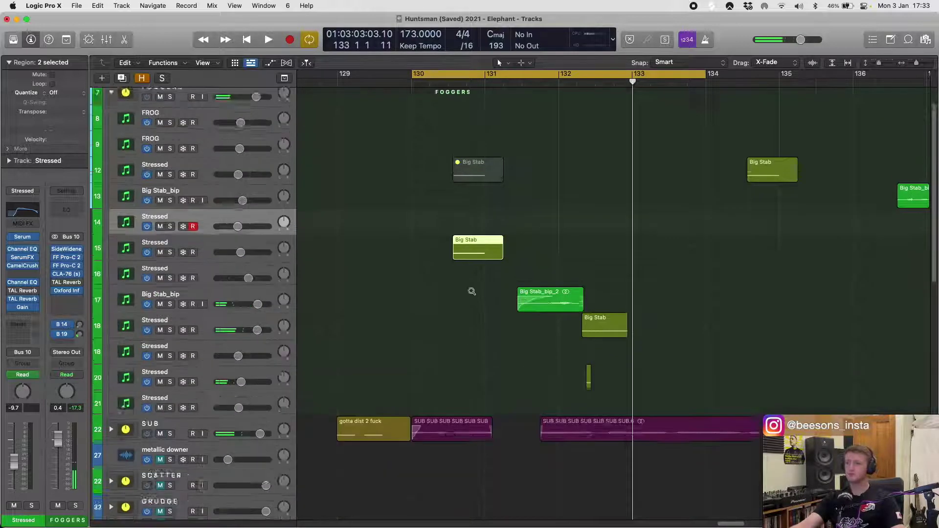
pyautogui.click(249, 184)
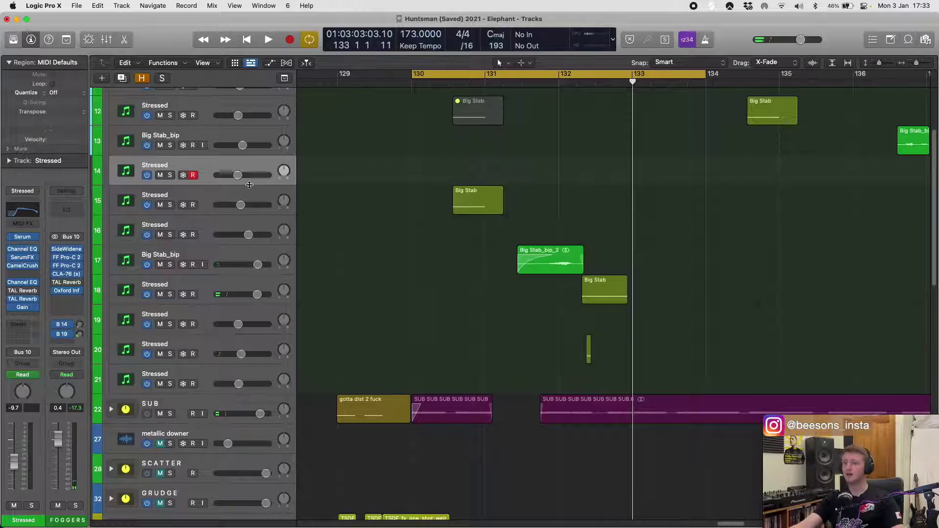
# - Show track automation, expand the automation lanes of track 15 (Stressed), and audition the looped section
pyautogui.click(203, 196)
pyautogui.press('a')
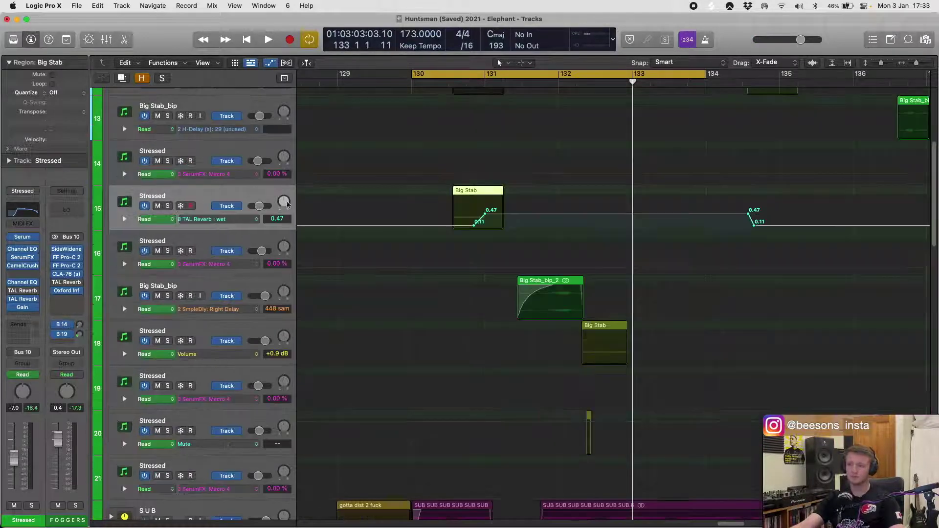
pyautogui.click(125, 219)
pyautogui.press('space')
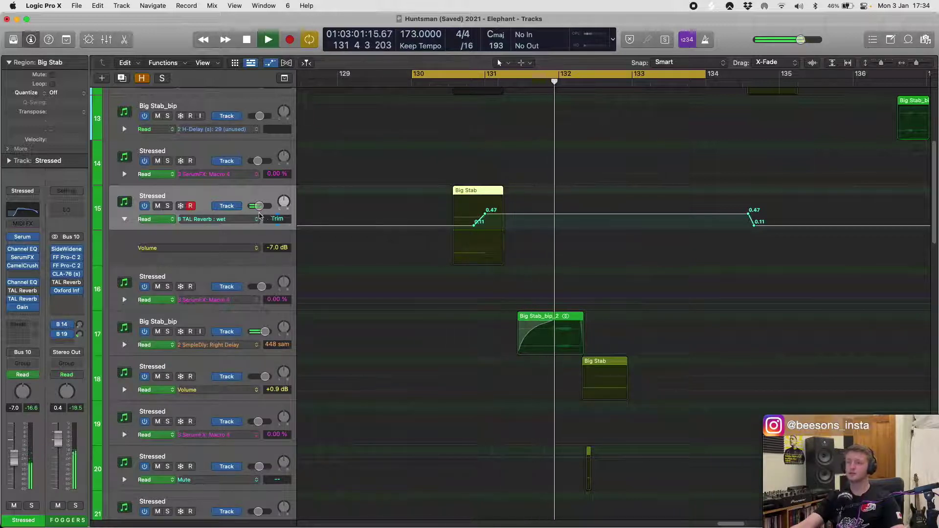
pyautogui.press('space')
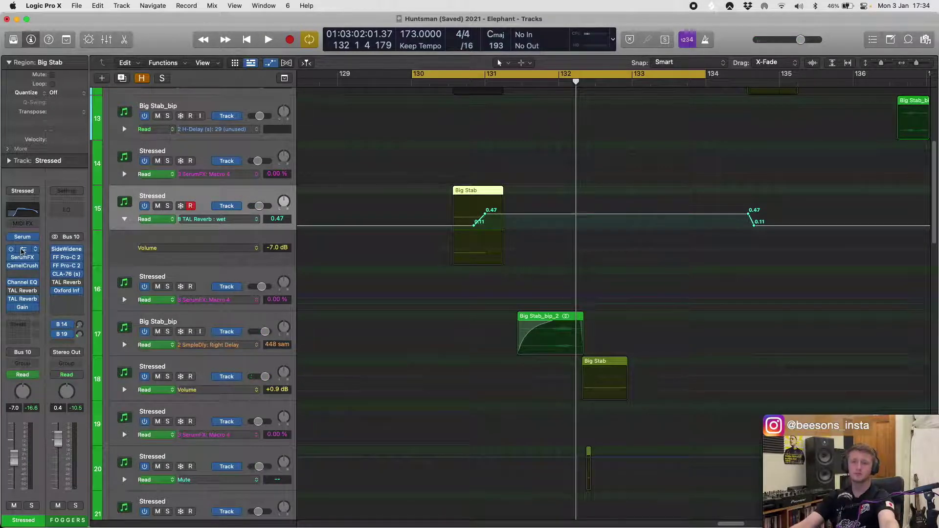
# - Inspect the curve of the first Channel EQ on track 15 (Stressed), and close its window
pyautogui.click(23, 252)
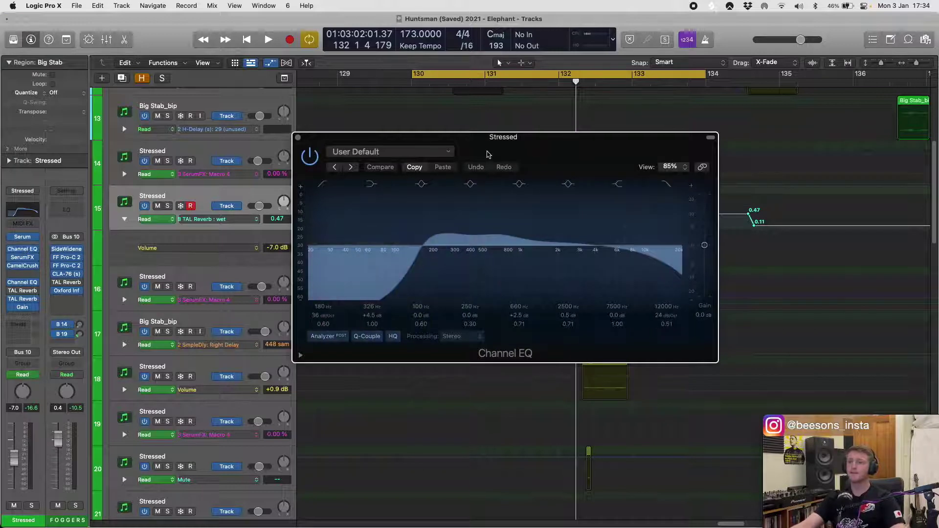
pyautogui.moveTo(488, 154)
pyautogui.mouseDown()
pyautogui.moveTo(480, 149)
pyautogui.moveTo(492, 161)
pyautogui.mouseUp()
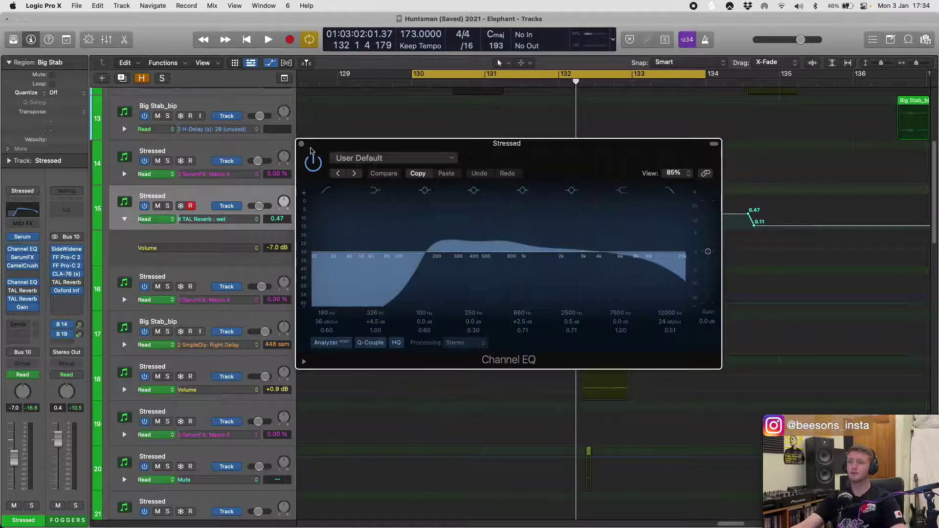
pyautogui.click(302, 146)
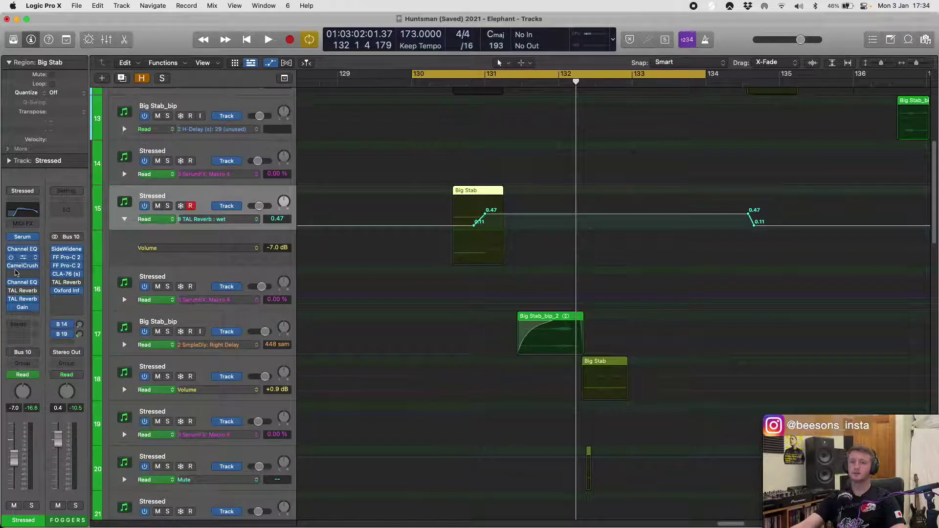
# - Remove the inactive TAL Reverb insert from track 15 (Stressed), and audition the stab with all remaining inserts bypassed
pyautogui.click(30, 289)
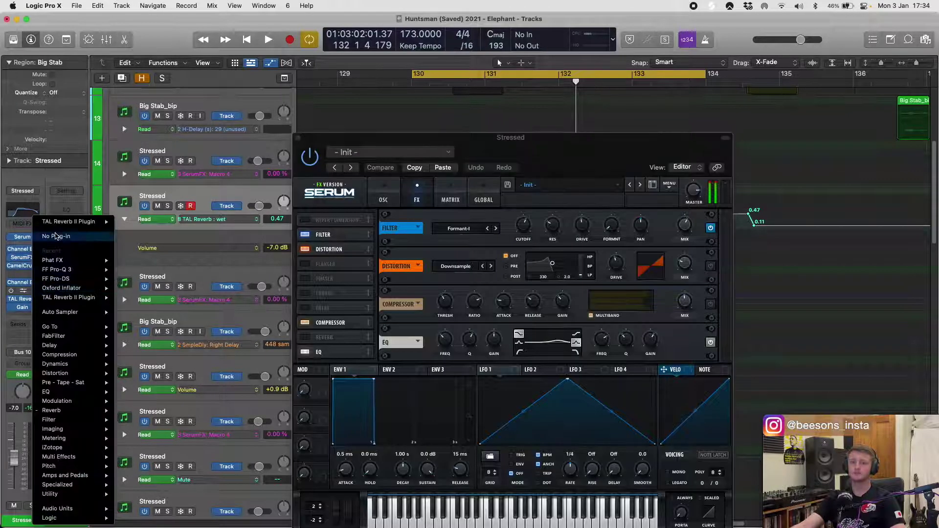
pyautogui.click(8, 304)
pyautogui.click(11, 307)
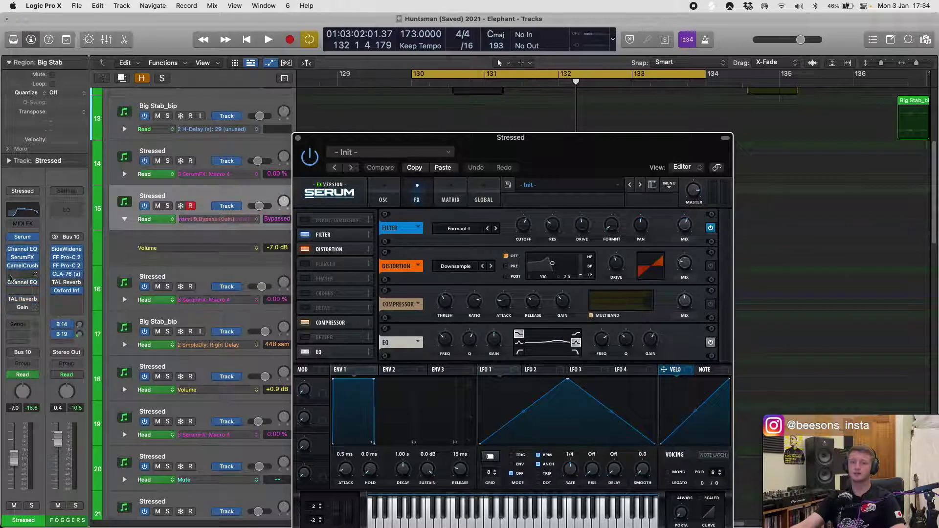
pyautogui.click(10, 249)
pyautogui.press('space')
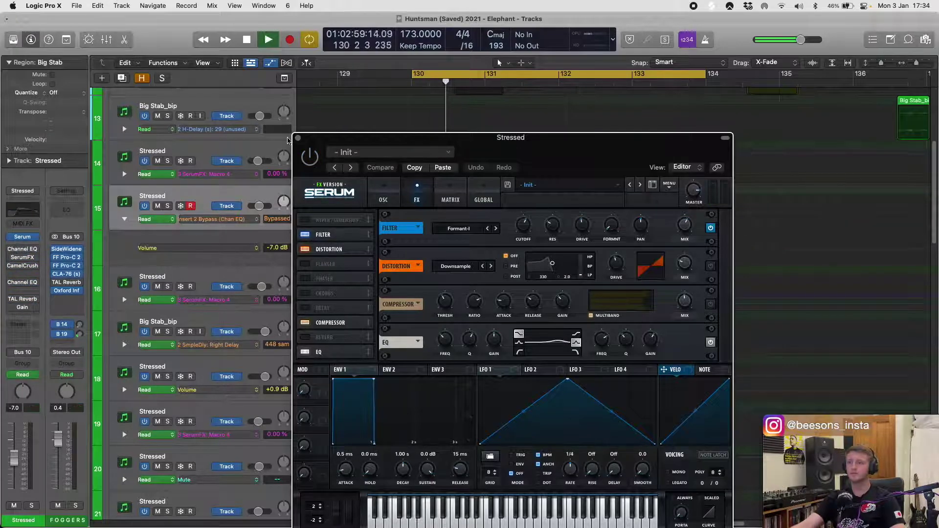
pyautogui.click(297, 138)
pyautogui.press('space')
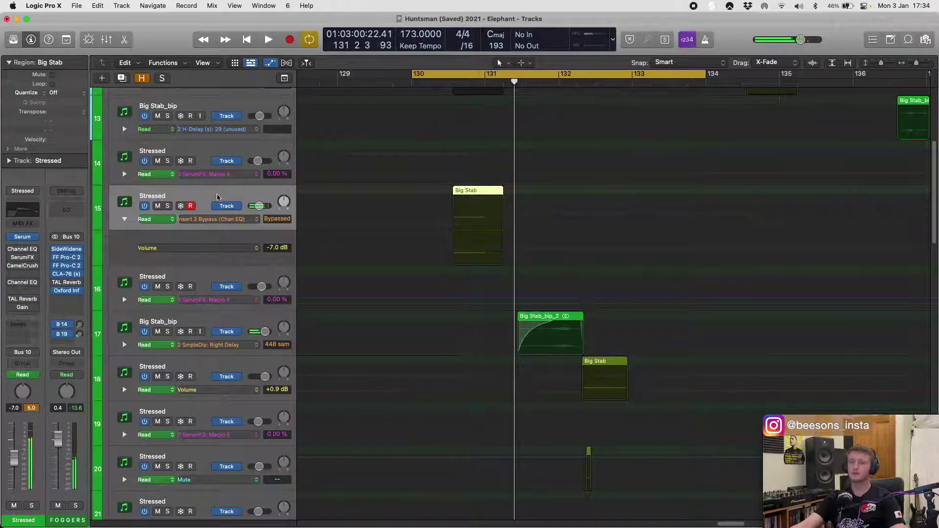
# - Re-enable the first Channel EQ on track 15 (Stressed), and review its curve and the Serum patch
pyautogui.click(11, 249)
pyautogui.click(22, 249)
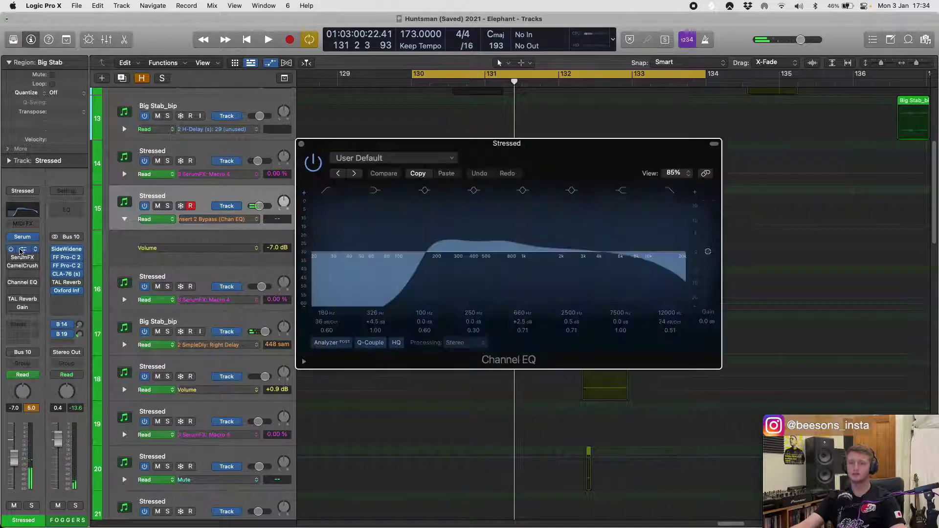
pyautogui.click(22, 250)
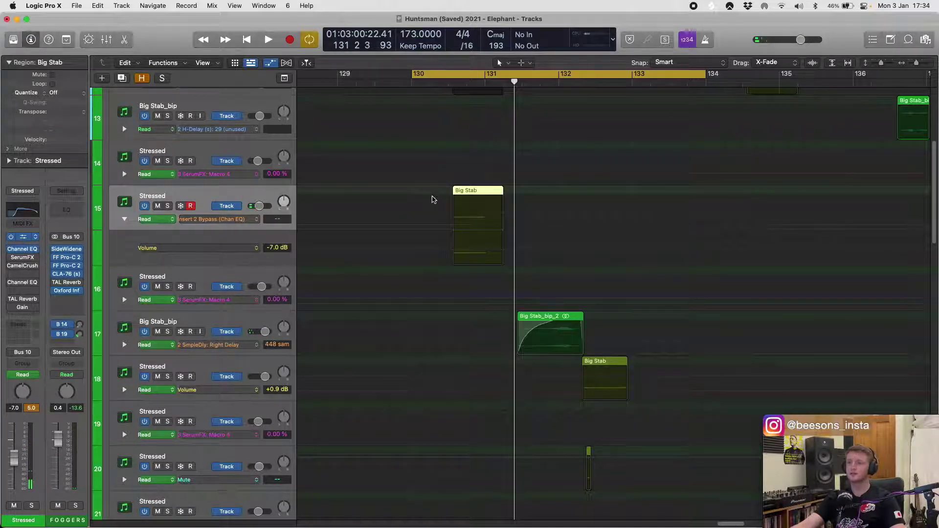
pyautogui.click(516, 374)
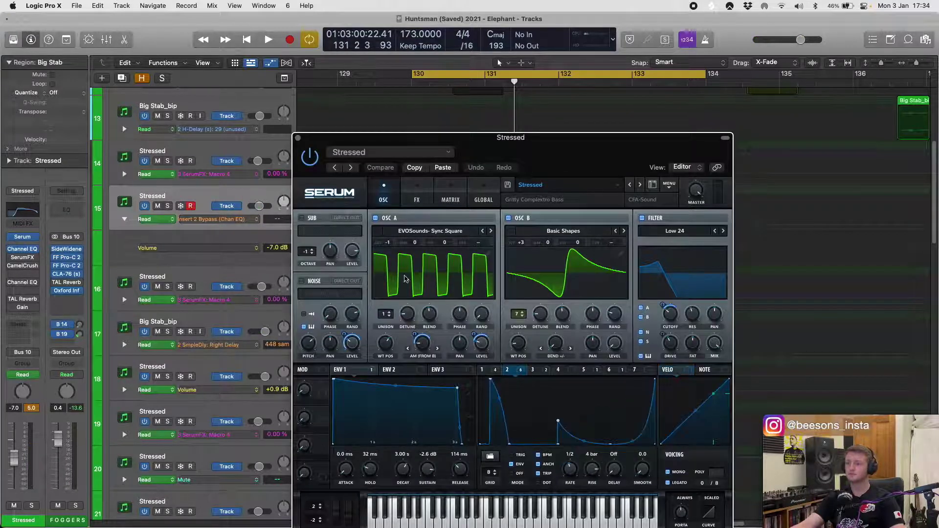
pyautogui.click(298, 139)
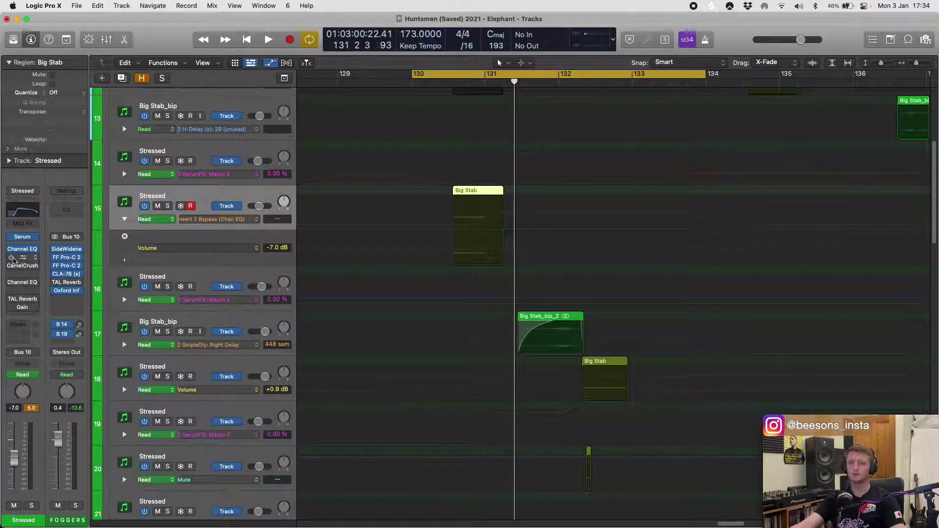
# - Re-enable SerumFX, CamelCrusher, the second Channel EQ, TAL Reverb and Gain on track 15 (Stressed), and play the loop
pyautogui.click(19, 259)
pyautogui.click(11, 267)
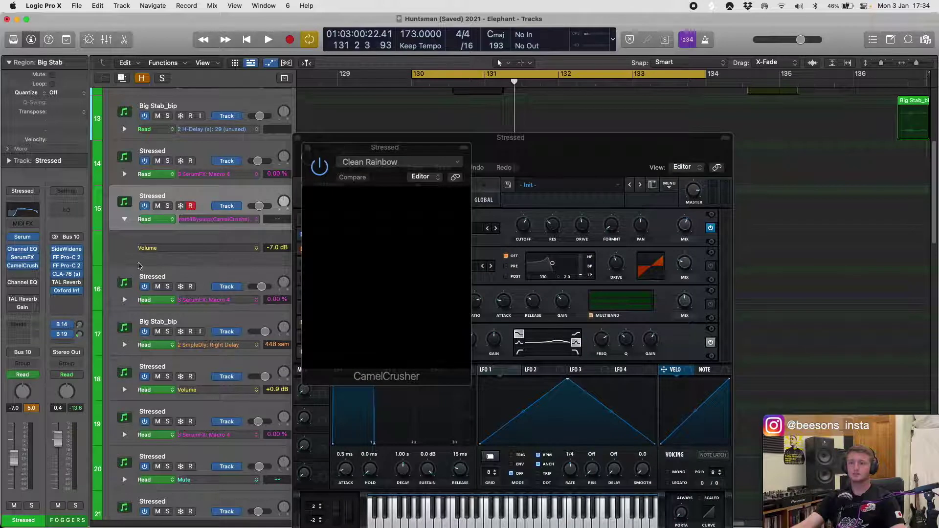
pyautogui.click(308, 148)
pyautogui.click(297, 138)
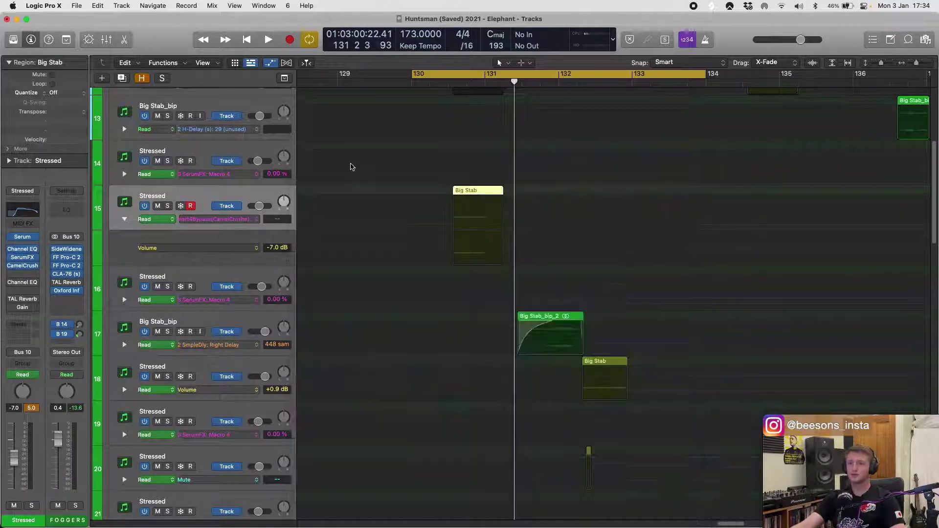
pyautogui.press('space')
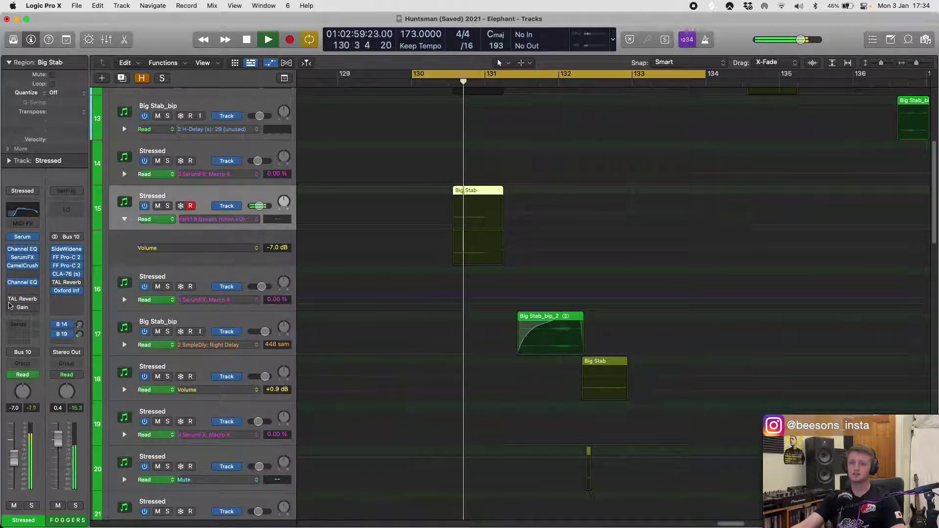
pyautogui.click(11, 306)
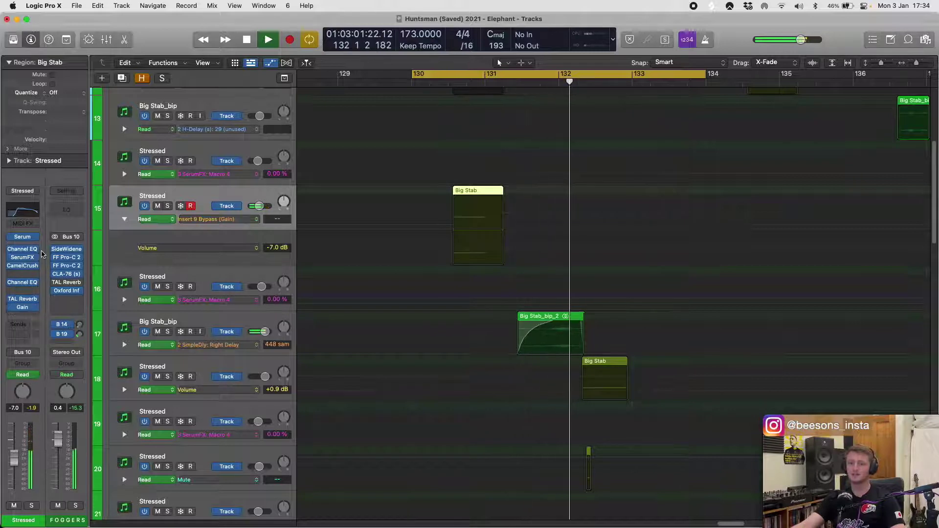
# - View the Serum oscillators and LFOs of track 15 (Stressed) during playback, stop, and close the synth window
pyautogui.click(23, 240)
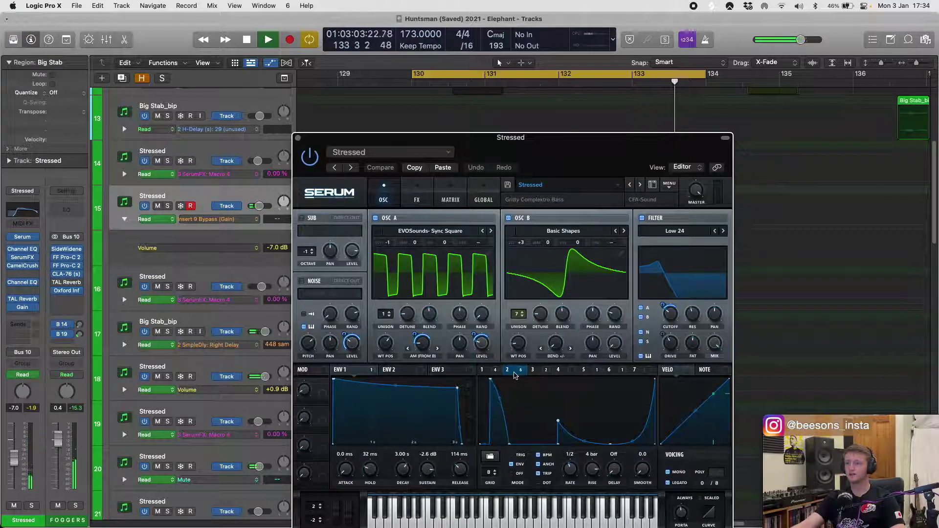
pyautogui.moveTo(514, 375)
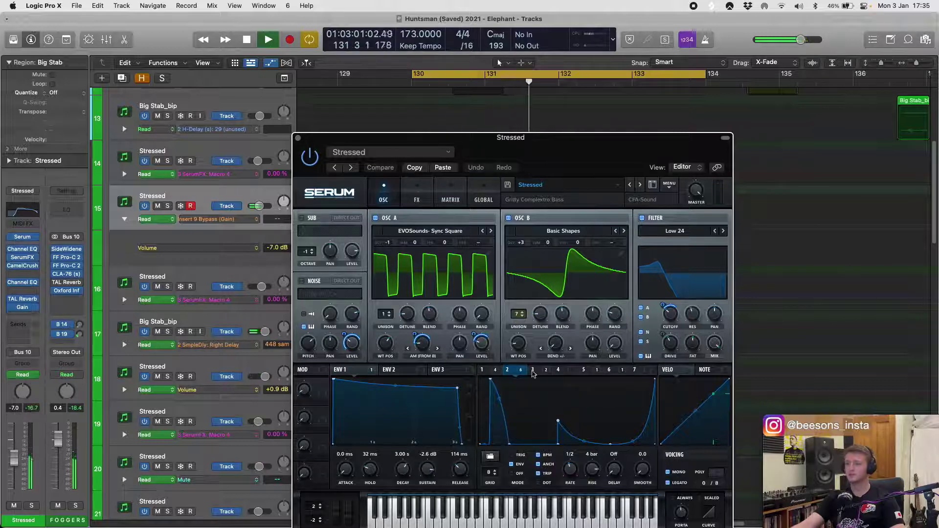
pyautogui.press('space')
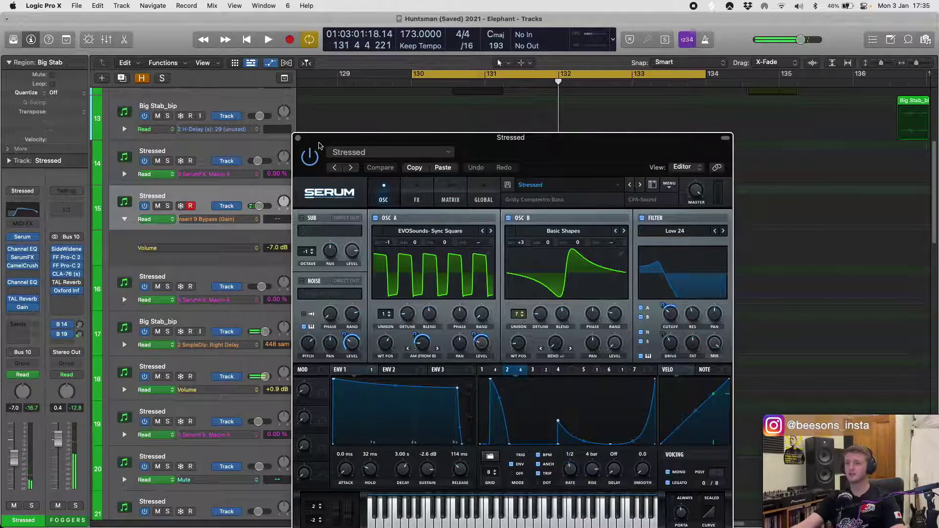
pyautogui.click(298, 138)
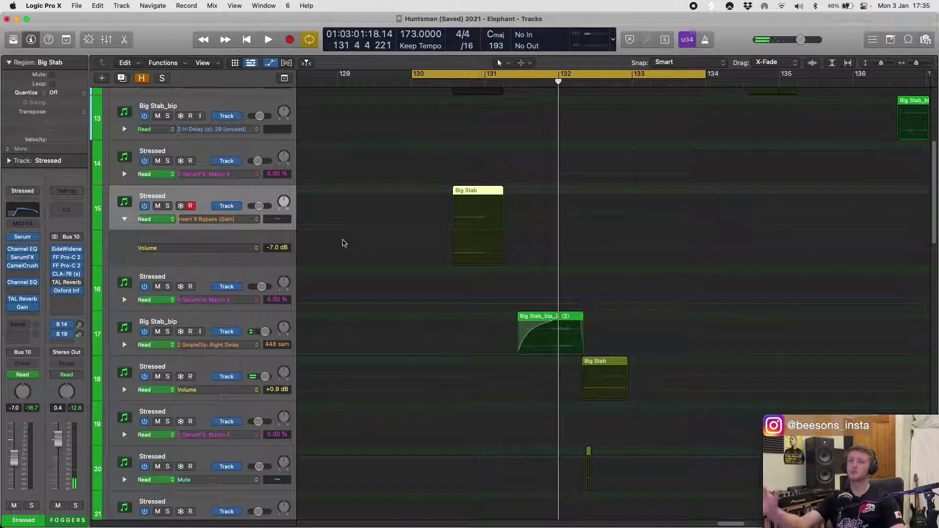
# - Solo track 17 (Big Stab_bip), move the cycle start to the beginning of the Big Stab_bip_2 region, and audition it
pyautogui.click(203, 322)
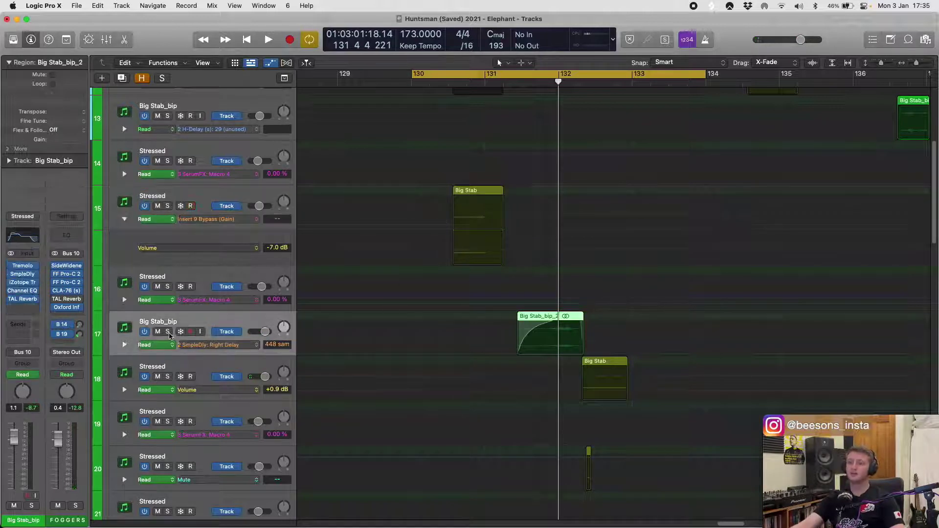
pyautogui.click(167, 333)
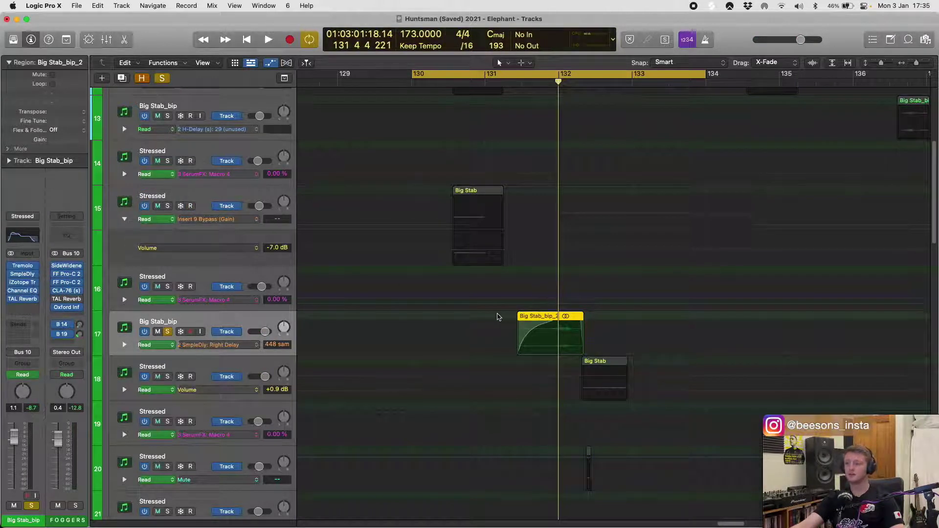
pyautogui.click(410, 73)
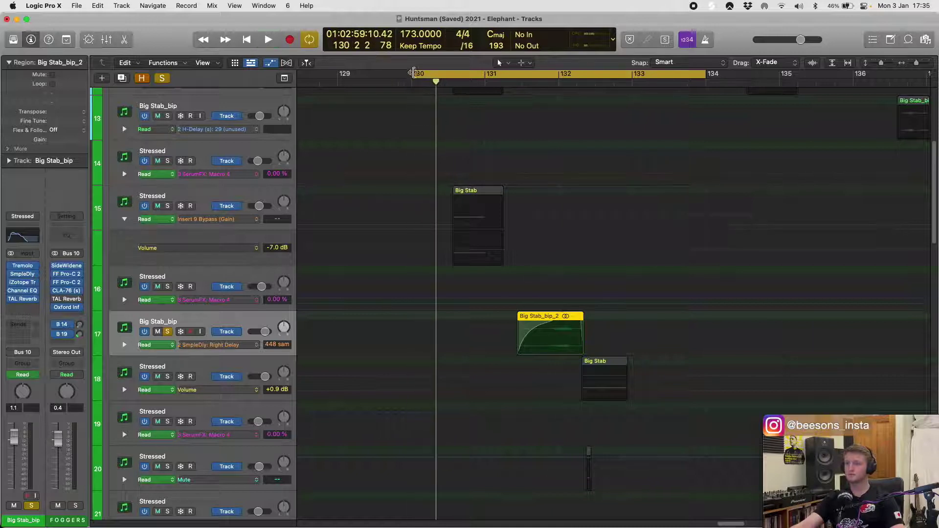
pyautogui.moveTo(413, 74); pyautogui.dragTo(518, 80)
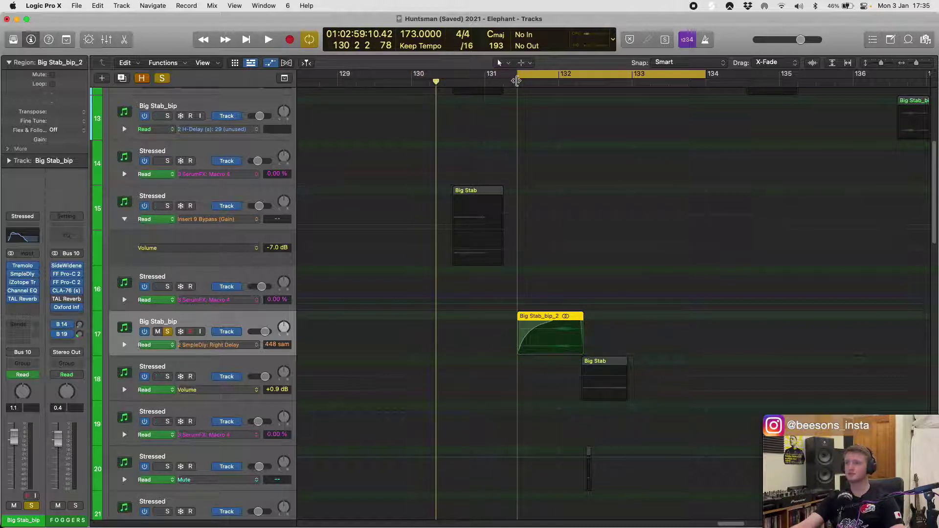
pyautogui.press('space')
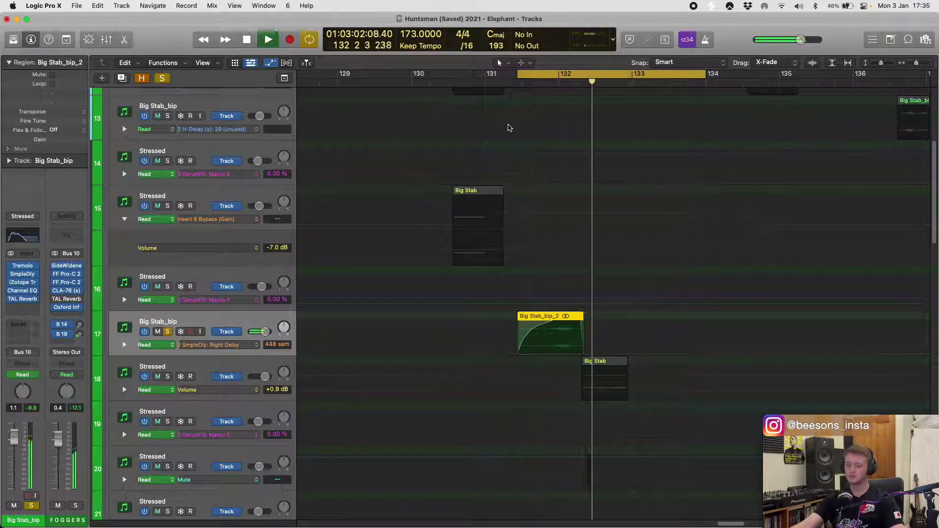
pyautogui.press('space')
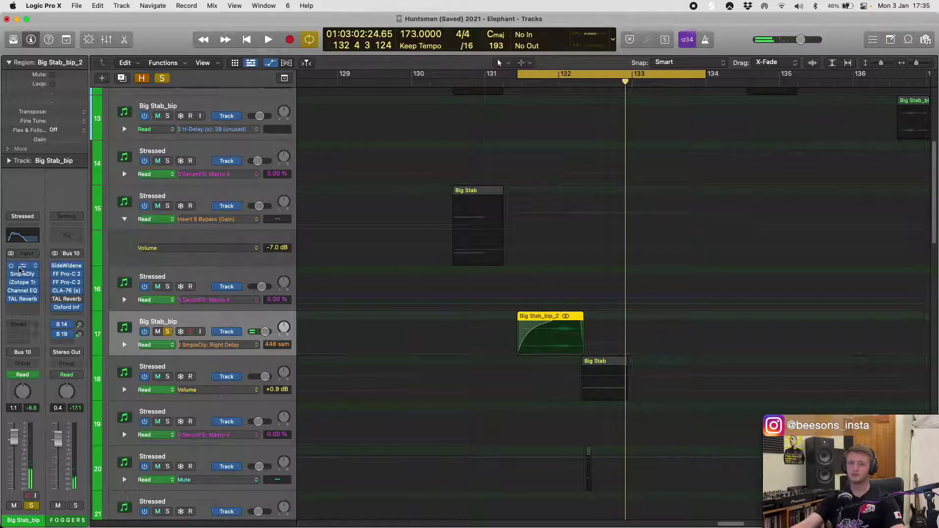
# - Inspect Tremolo and Sample Delay on Big Stab_bip, compare playback with Sample Delay bypassed and enabled, and close both windows
pyautogui.click(19, 268)
pyautogui.click(22, 275)
pyautogui.press('space')
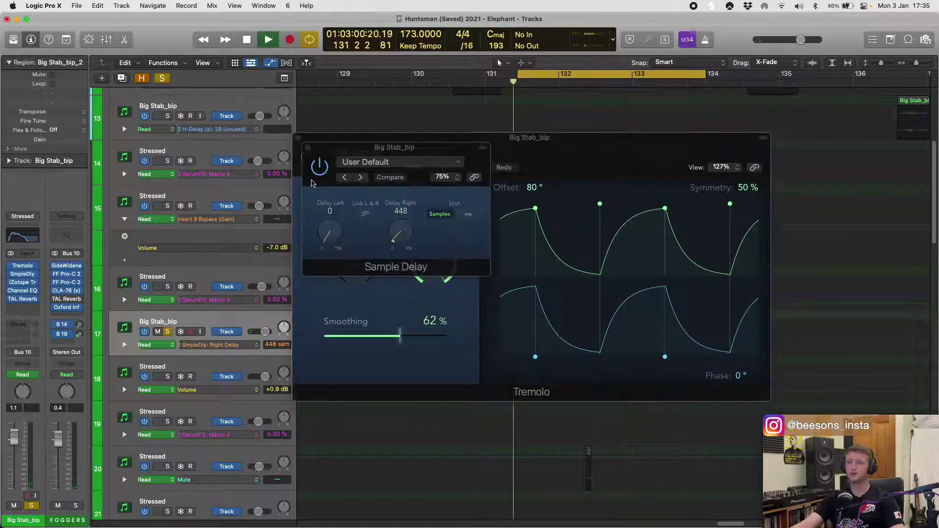
pyautogui.click(319, 168)
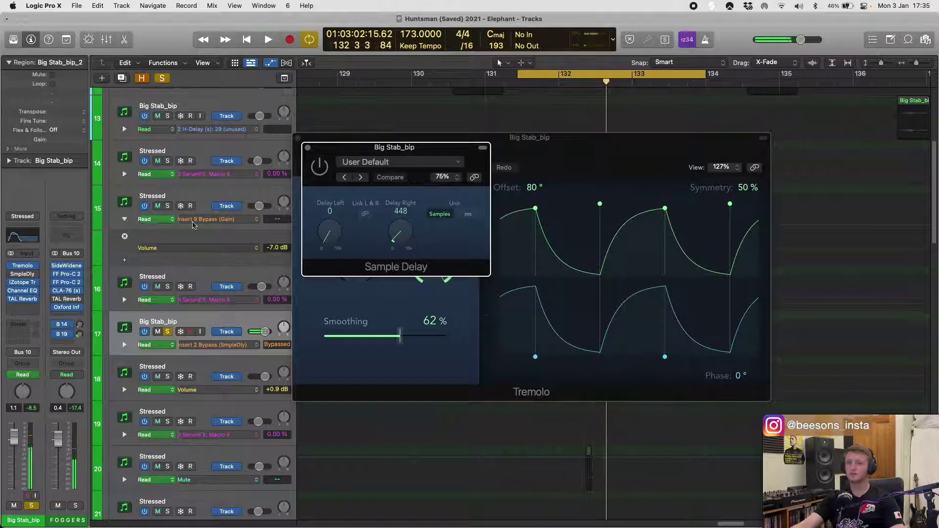
pyautogui.press('space')
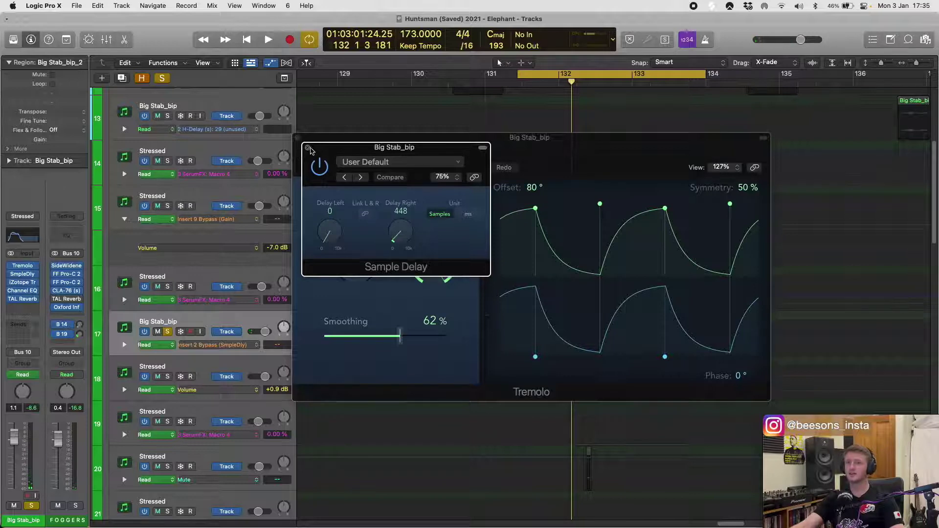
pyautogui.click(308, 148)
pyautogui.click(298, 140)
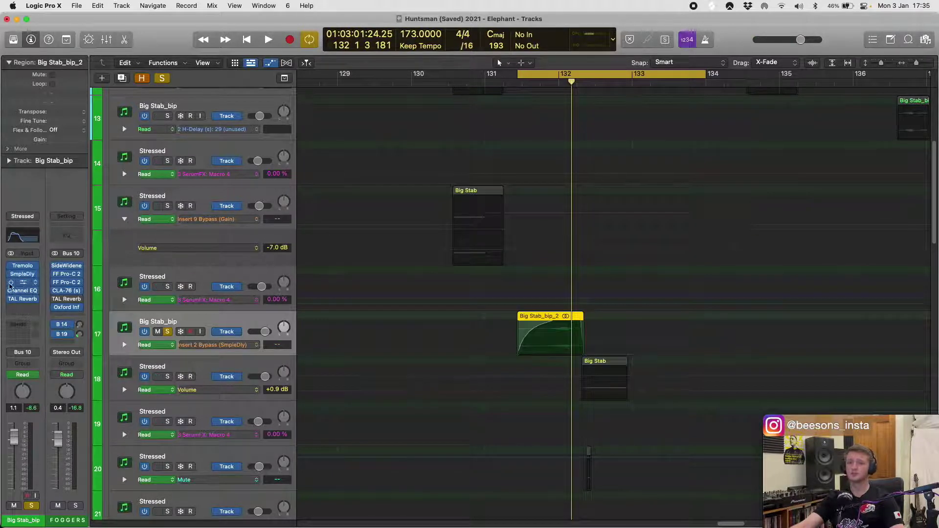
# - Open iZotope Trash 2, Channel EQ and TAL Reverb on Big Stab_bip, play the loop, and close the reverb and EQ windows
pyautogui.click(10, 284)
pyautogui.click(22, 290)
pyautogui.click(22, 298)
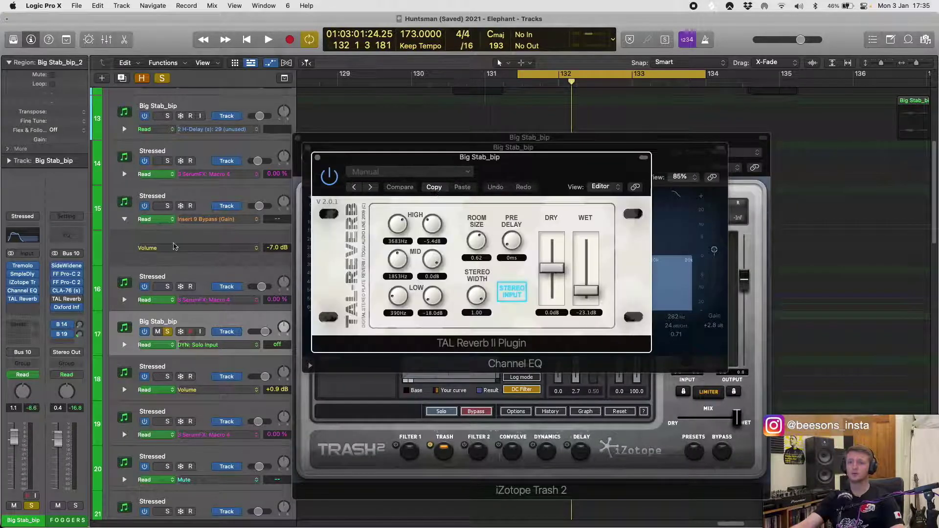
pyautogui.press('space')
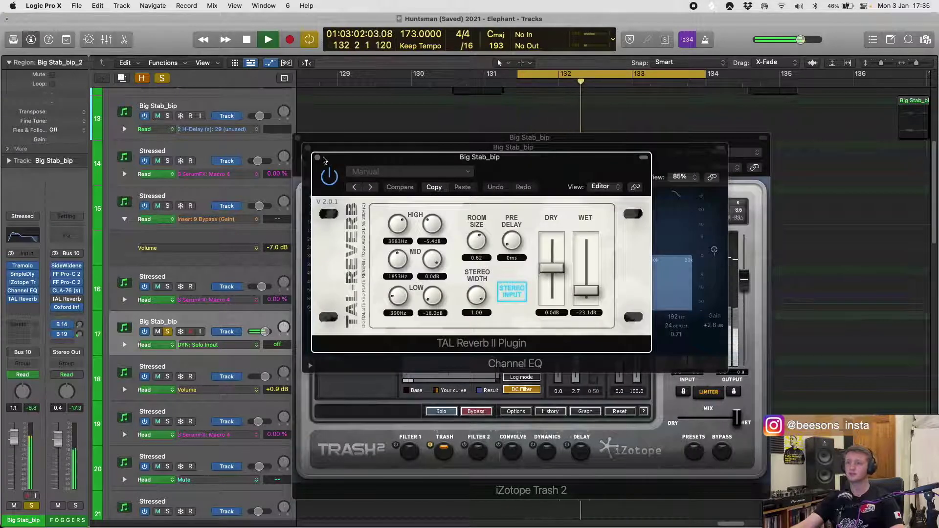
pyautogui.click(317, 158)
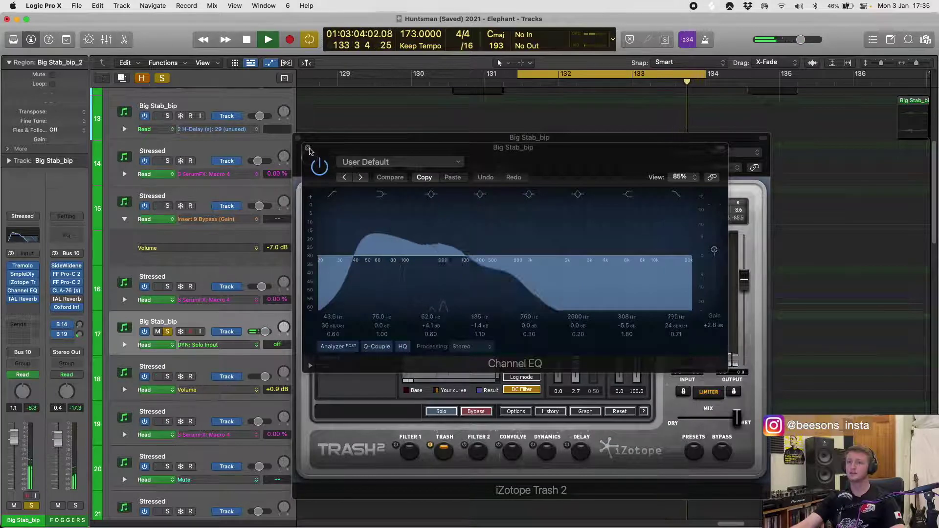
pyautogui.click(308, 147)
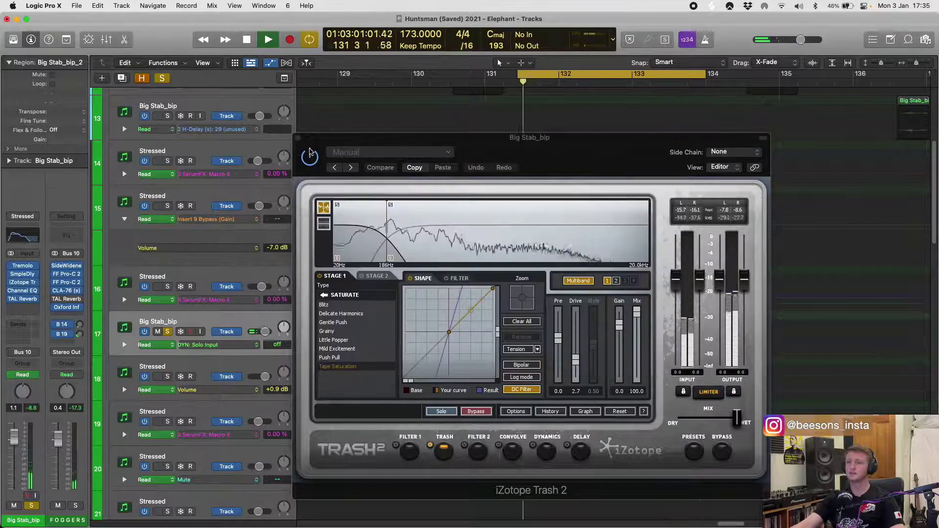
# - Reopen the Channel EQ on Big Stab_bip to examine its moving curve during playback, stop, and close it
pyautogui.click(22, 291)
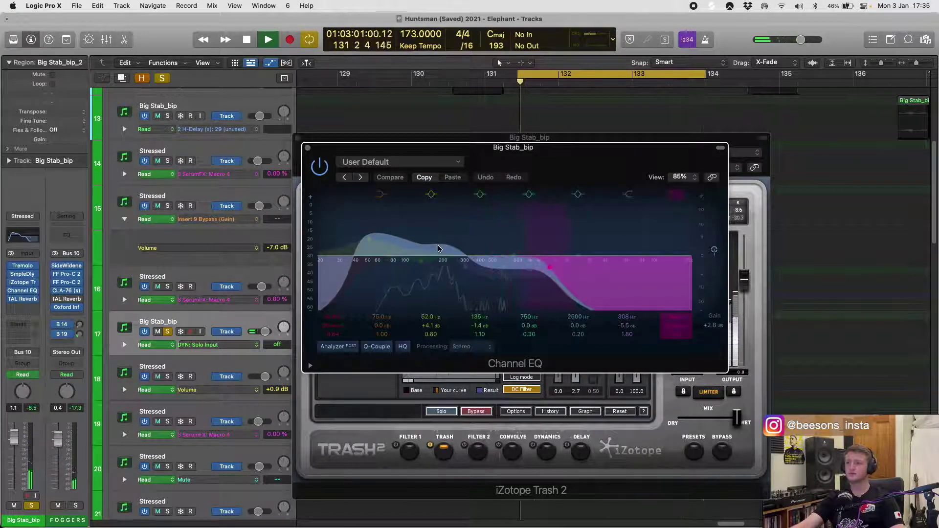
pyautogui.press('space')
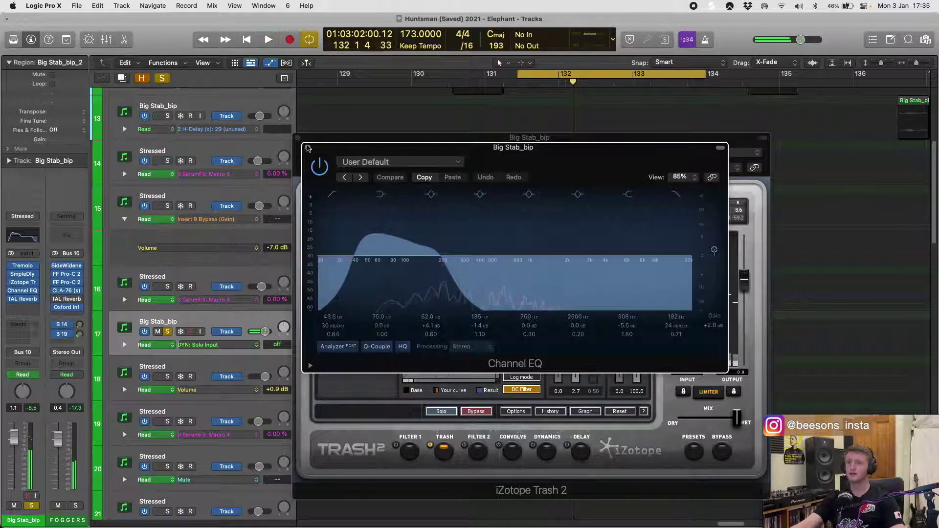
pyautogui.click(307, 148)
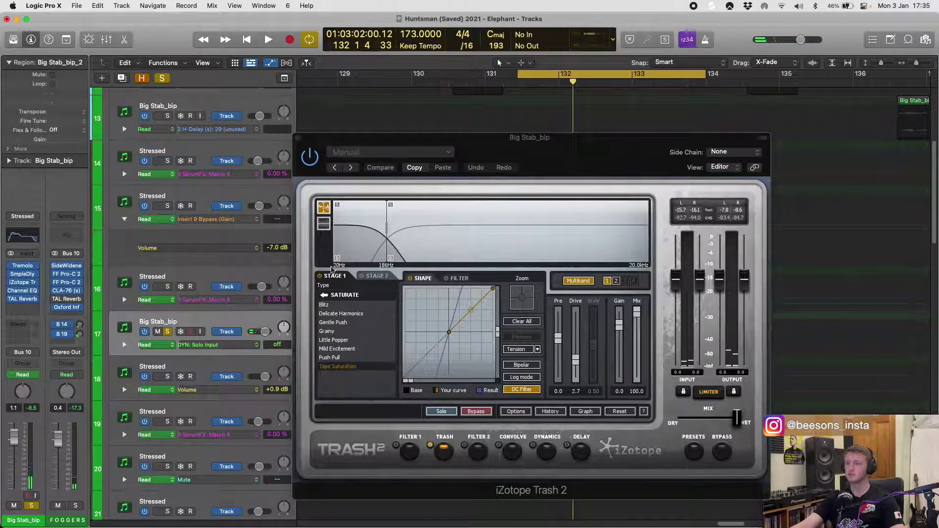
# - Inspect both bands and the preset list of Trash 2 on Big Stab_bip, audition the Tape Saturation setting, and close the plug-in
pyautogui.click(617, 281)
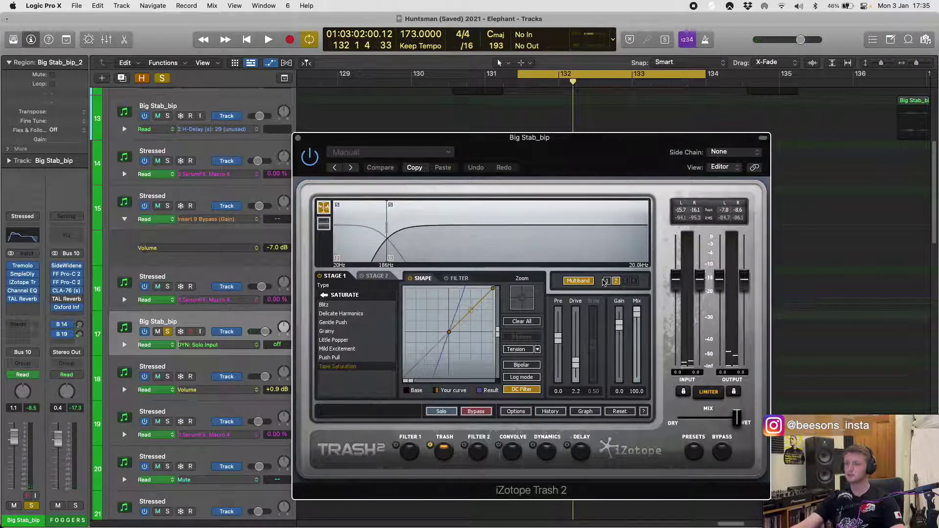
pyautogui.click(607, 282)
pyautogui.click(695, 450)
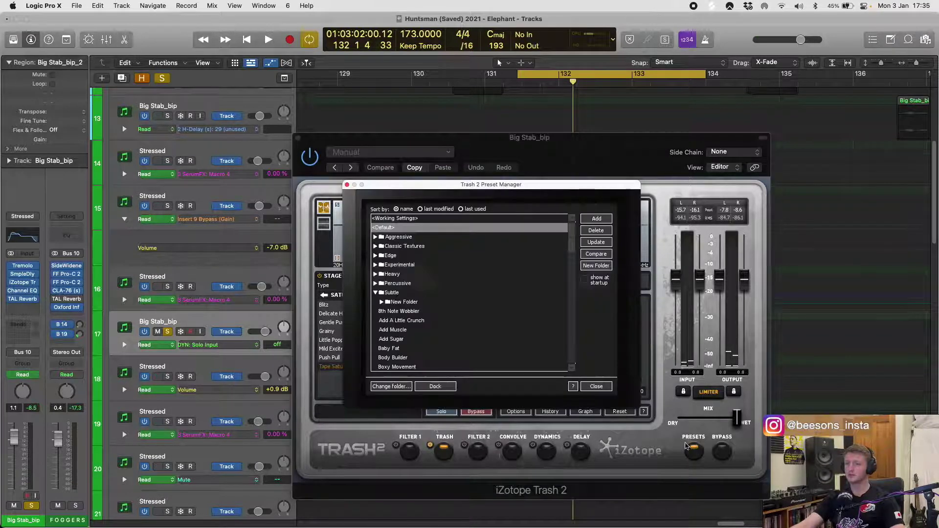
pyautogui.click(348, 184)
pyautogui.press('space')
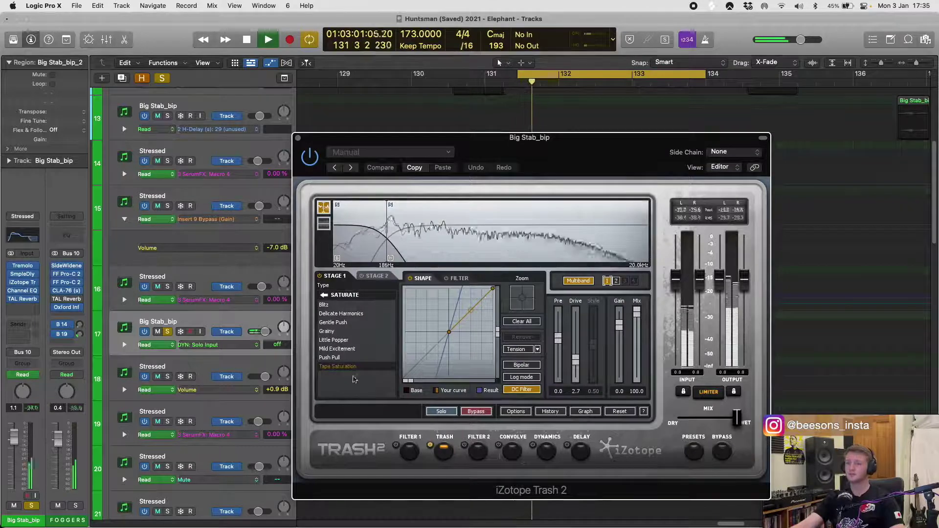
pyautogui.press('space')
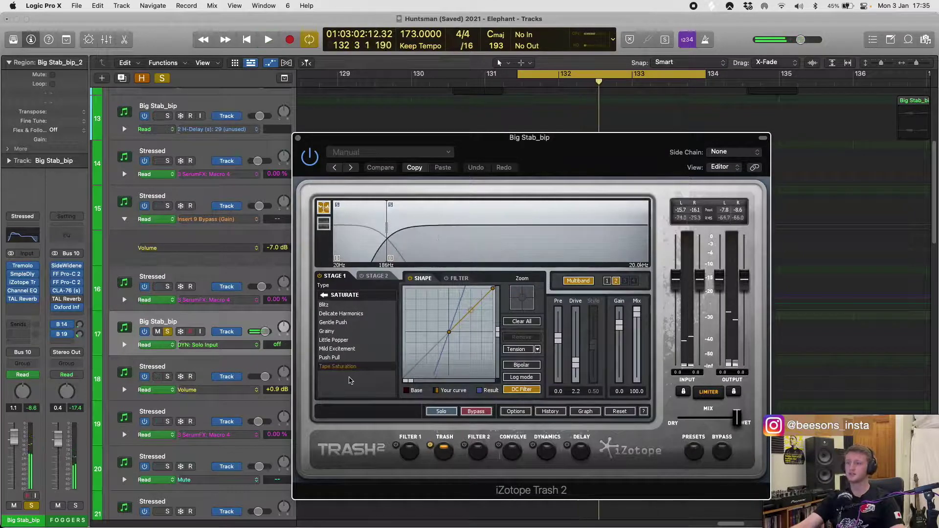
pyautogui.press('space')
pyautogui.press('space')
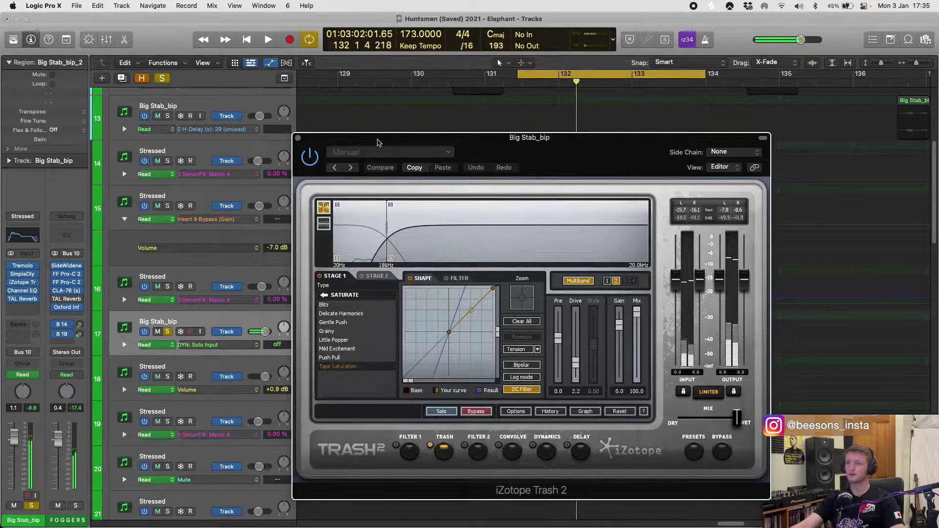
pyautogui.click(298, 138)
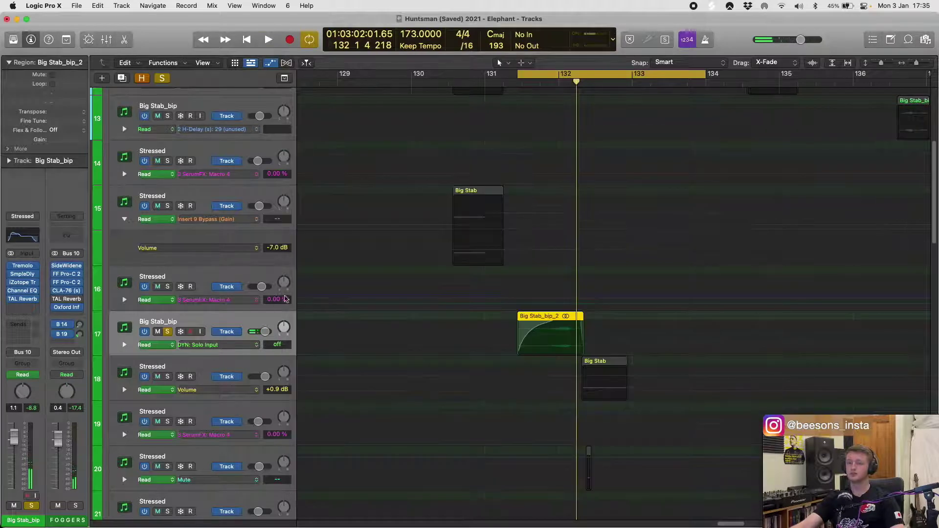
# - Unsolo track 17 (Big Stab_bip), solo track 20 (Stressed) instead, and audition its short region
pyautogui.scroll(-2, 285, 299)
pyautogui.click(157, 316)
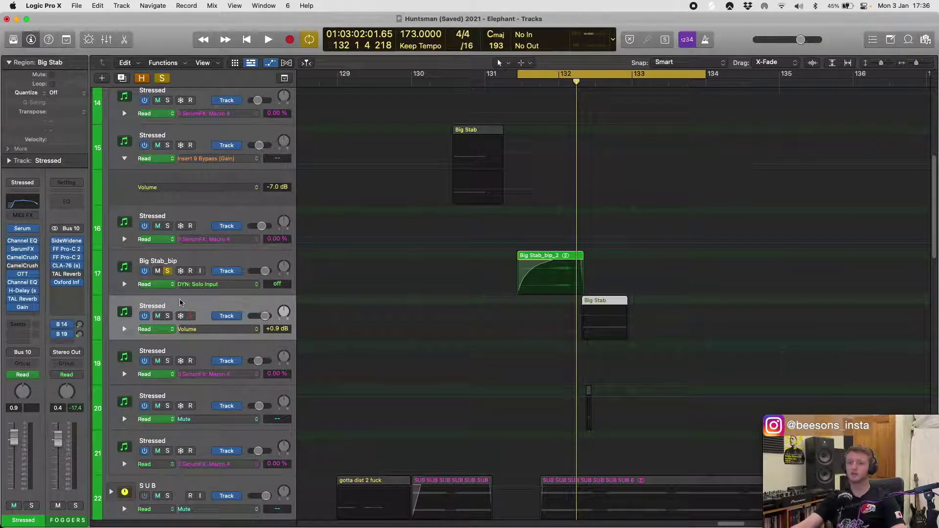
pyautogui.click(166, 272)
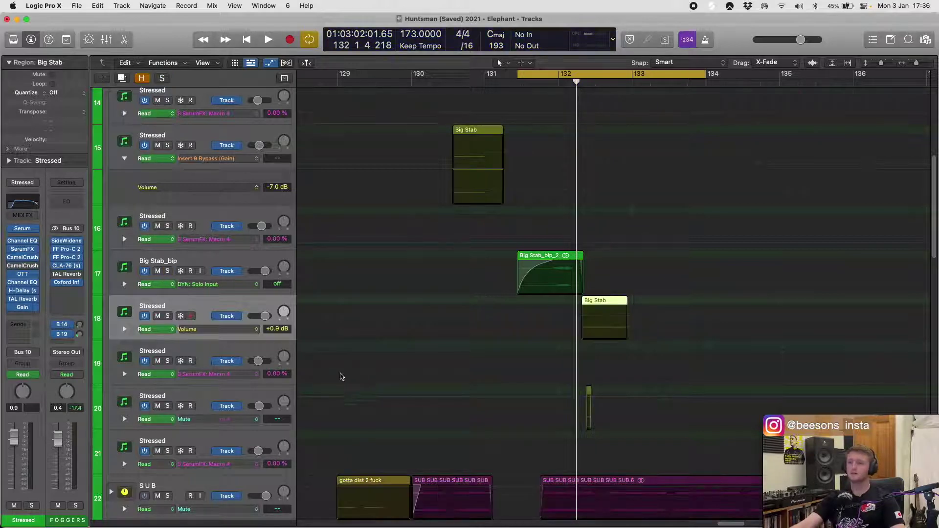
pyautogui.scroll(-1, 180, 360)
pyautogui.click(167, 367)
pyautogui.press('space')
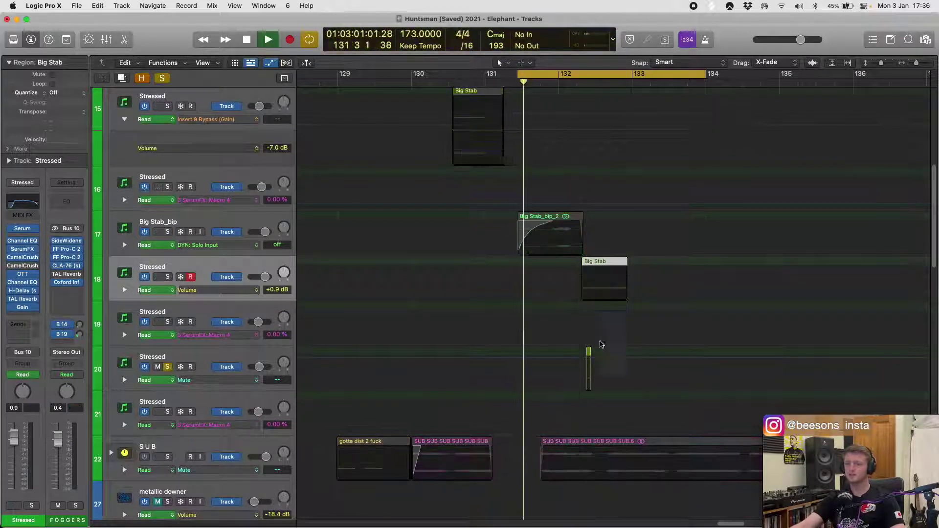
pyautogui.press('space')
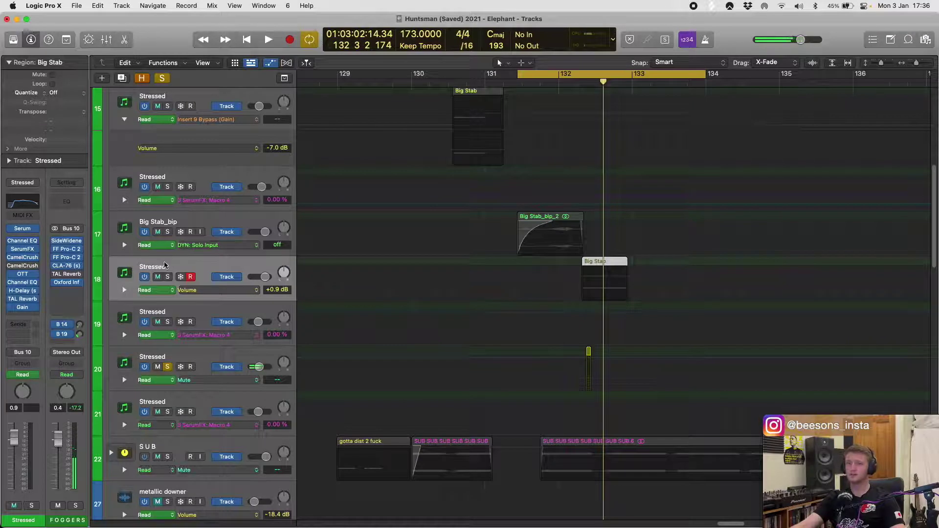
# - Solo track 18 (Stressed) as well, move the cycle range to start at bar 132, and audition both tracks
pyautogui.click(167, 277)
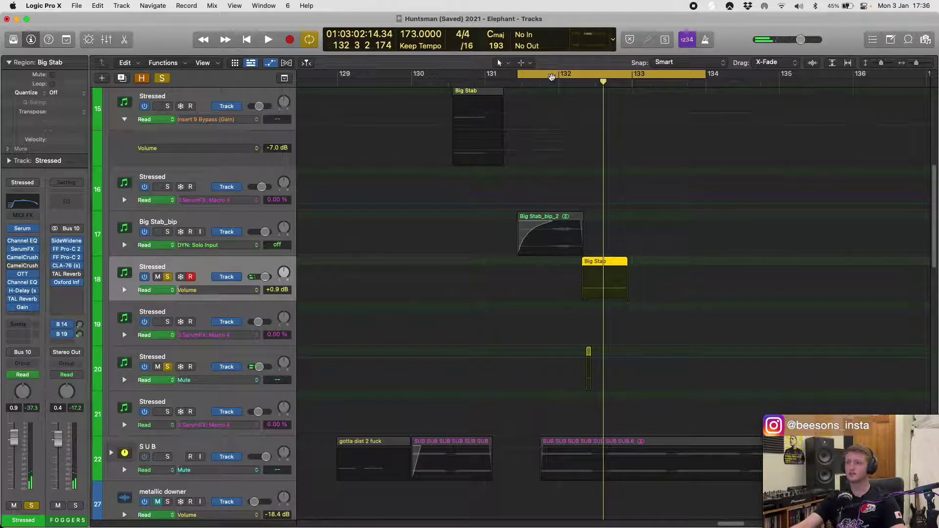
pyautogui.moveTo(552, 76); pyautogui.dragTo(593, 79)
pyautogui.press('space')
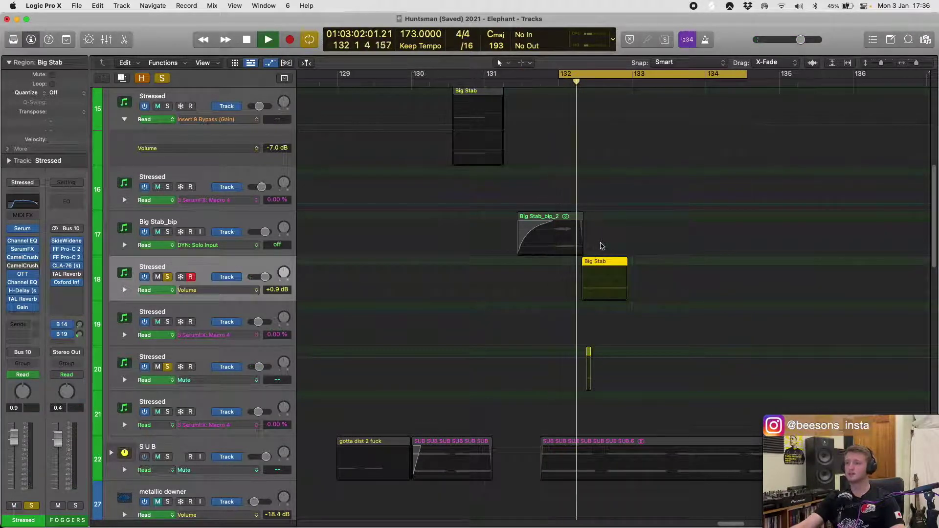
pyautogui.press('space')
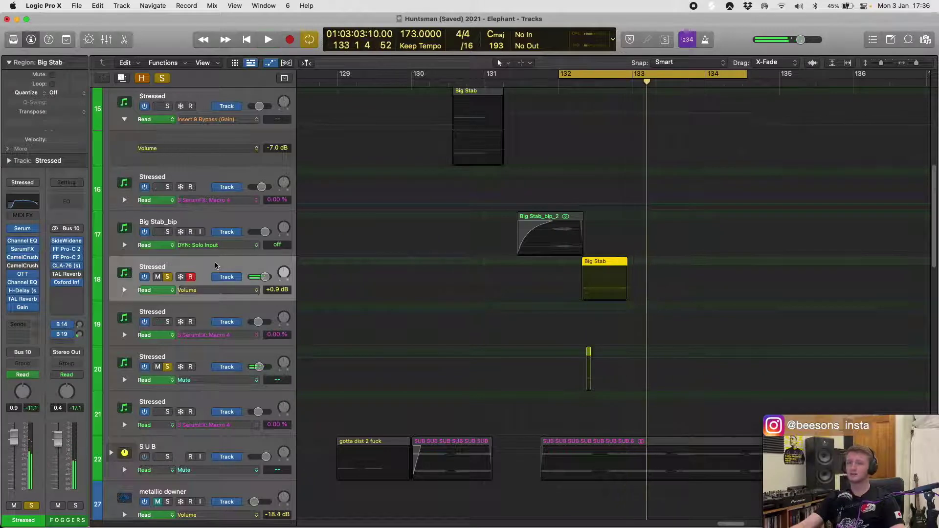
# - Show the Channel EQ Low Cut Frequency automation of track 18, audition it, and unsolo tracks 18 and 20
pyautogui.press('a')
pyautogui.press('a')
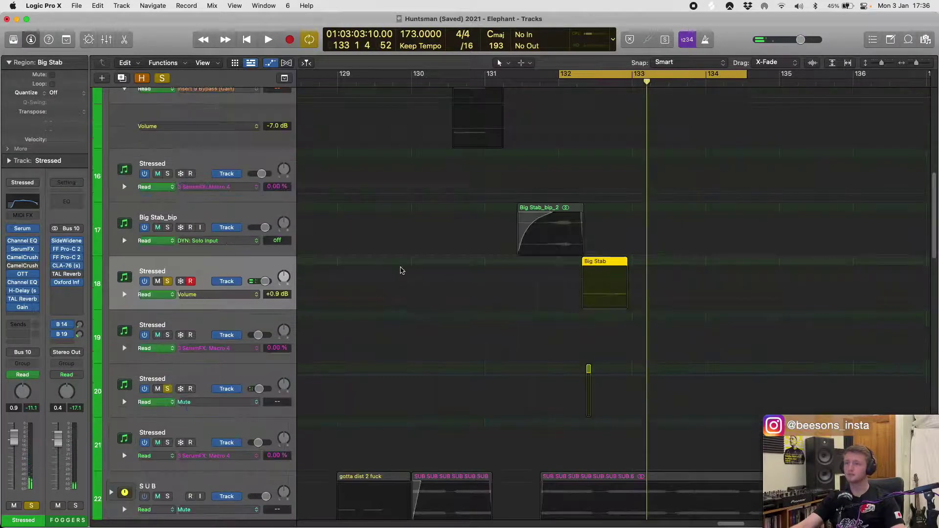
pyautogui.click(125, 295)
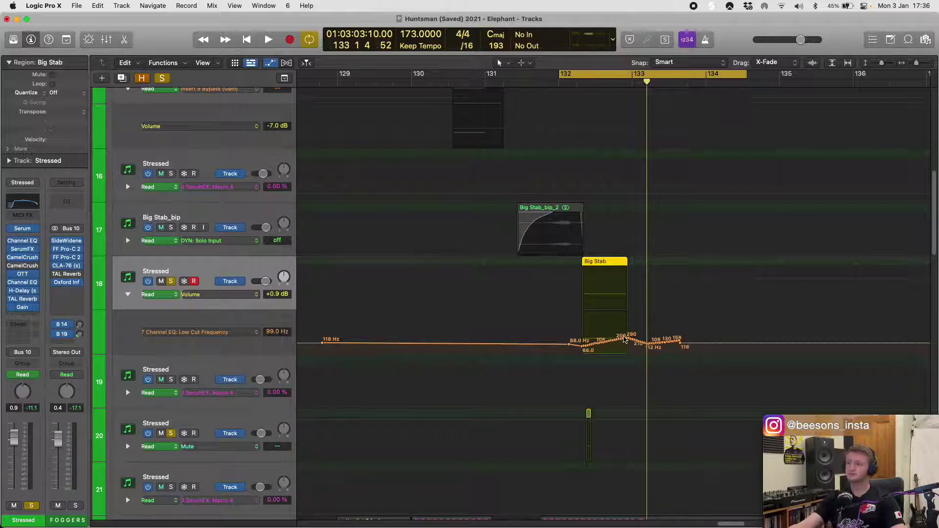
pyautogui.press('space')
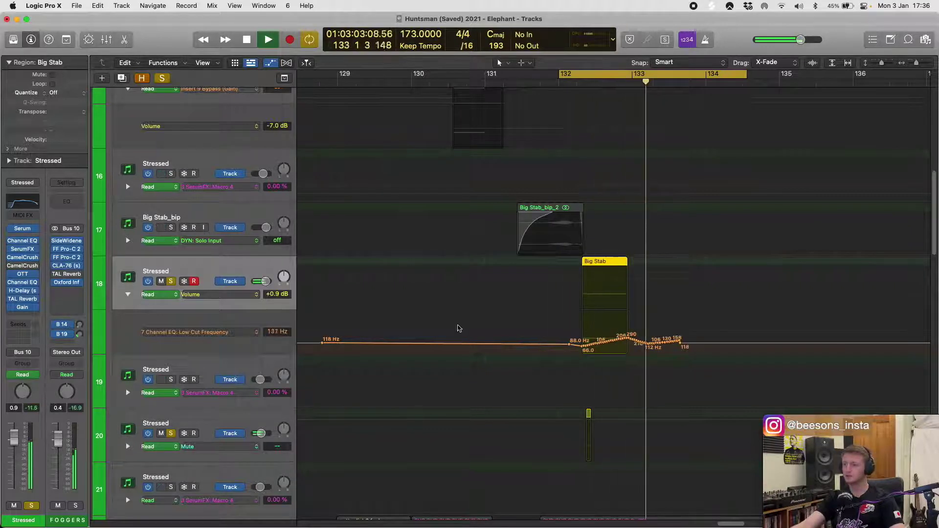
pyautogui.press('space')
pyautogui.click(171, 282)
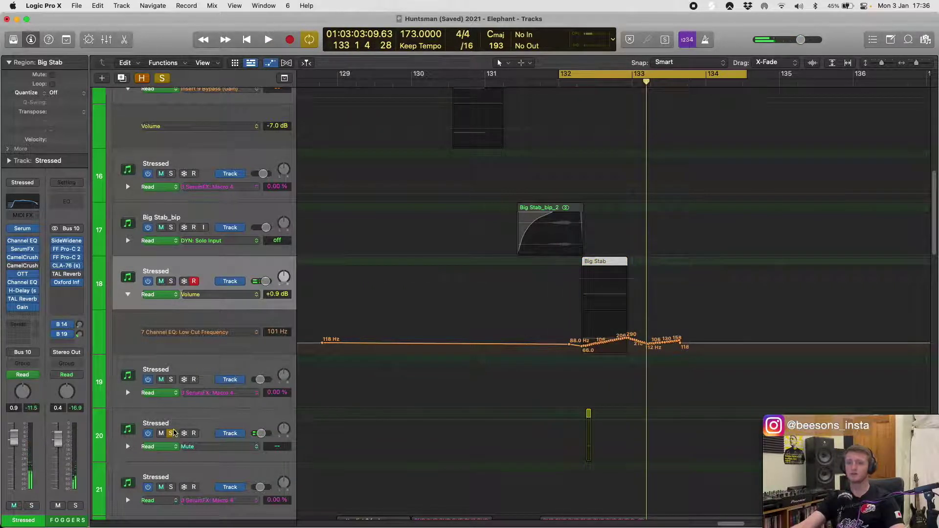
pyautogui.click(171, 433)
# - Examine where the Stressed and Big Stab_bip regions are placed across the FOGGERS tracks in the arrangement
pyautogui.click(607, 235)
pyautogui.press('z')
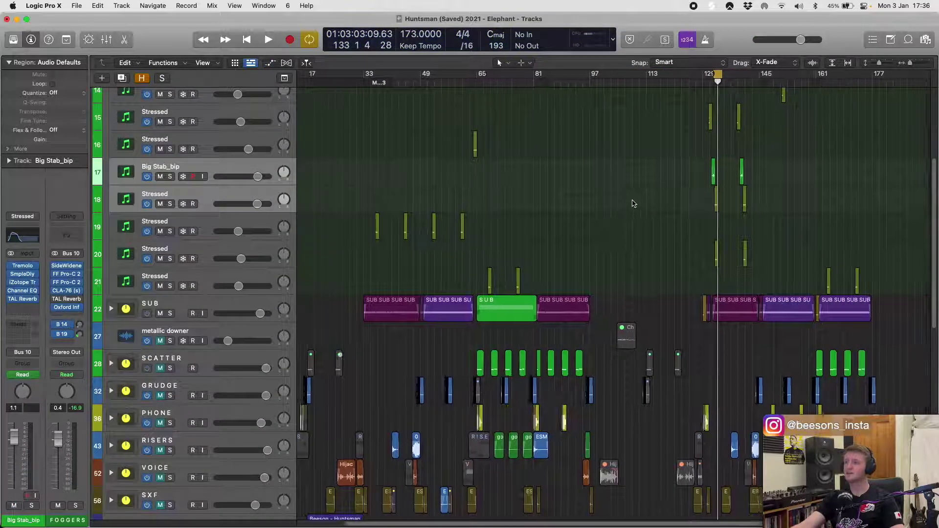
pyautogui.press('z')
pyautogui.keyDown('ctrl'); pyautogui.keyDown('alt'); pyautogui.click(576, 255); pyautogui.keyUp('alt'); pyautogui.keyUp('ctrl')
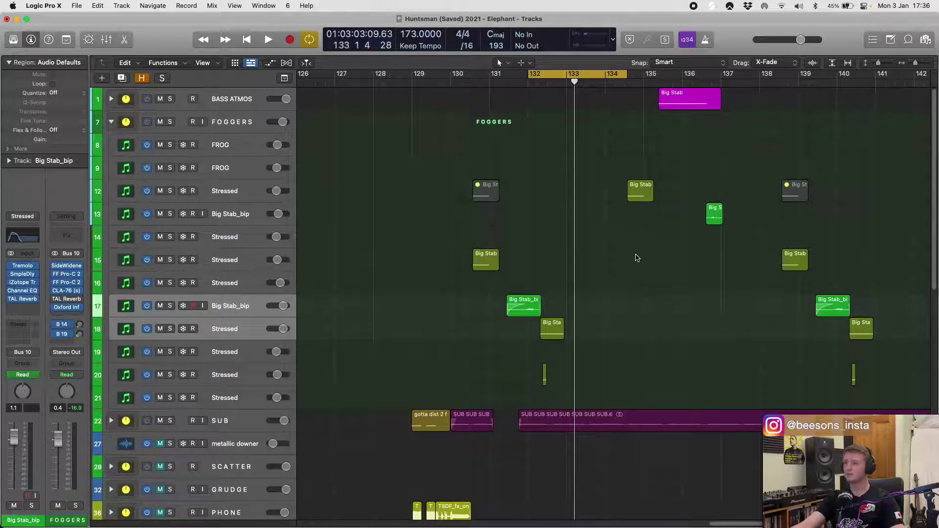
pyautogui.press('z')
pyautogui.press('z')
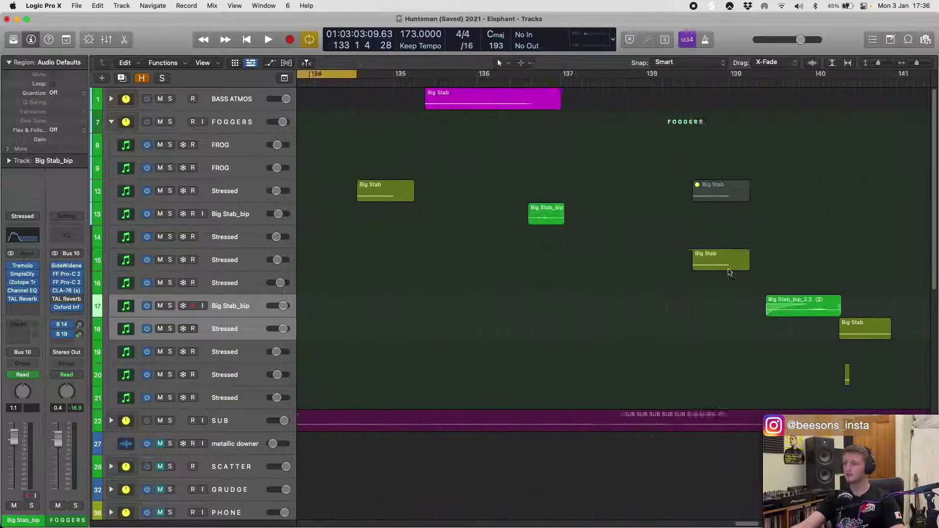
pyautogui.moveTo(610, 231); pyautogui.dragTo(601, 334)
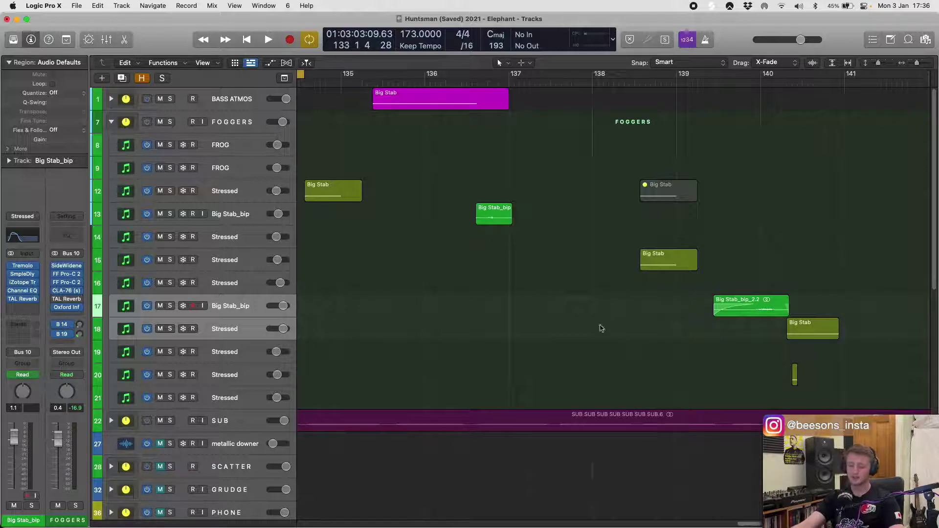
pyautogui.press('z')
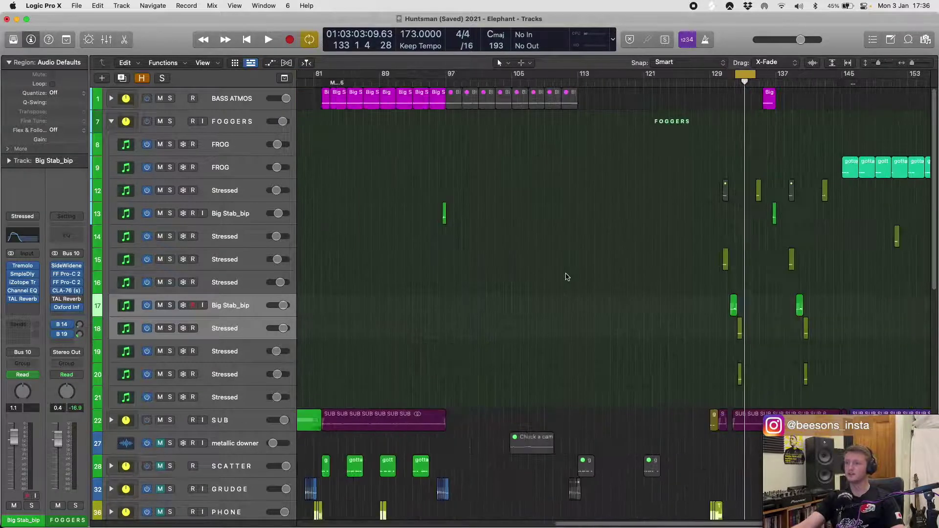
pyautogui.keyDown('ctrl'); pyautogui.keyDown('alt'); pyautogui.click(566, 277); pyautogui.keyUp('alt'); pyautogui.keyUp('ctrl')
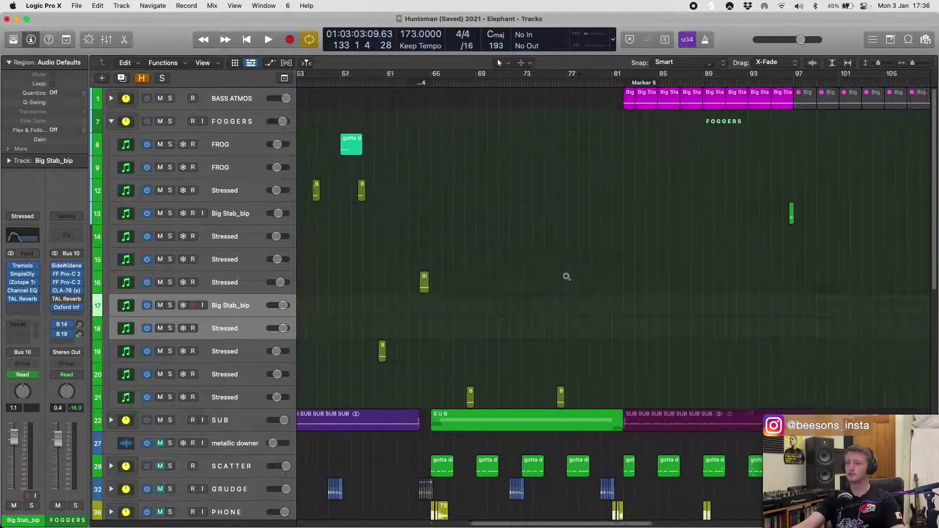
pyautogui.press('z')
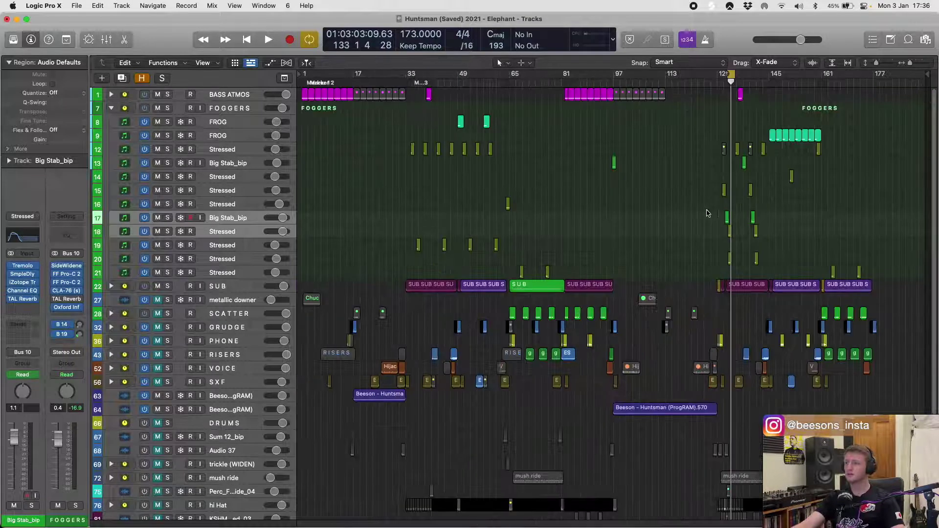
# - Solo track 16 (Stressed), cycle around its Big Stab region at bar 64, and audition it
pyautogui.click(508, 204)
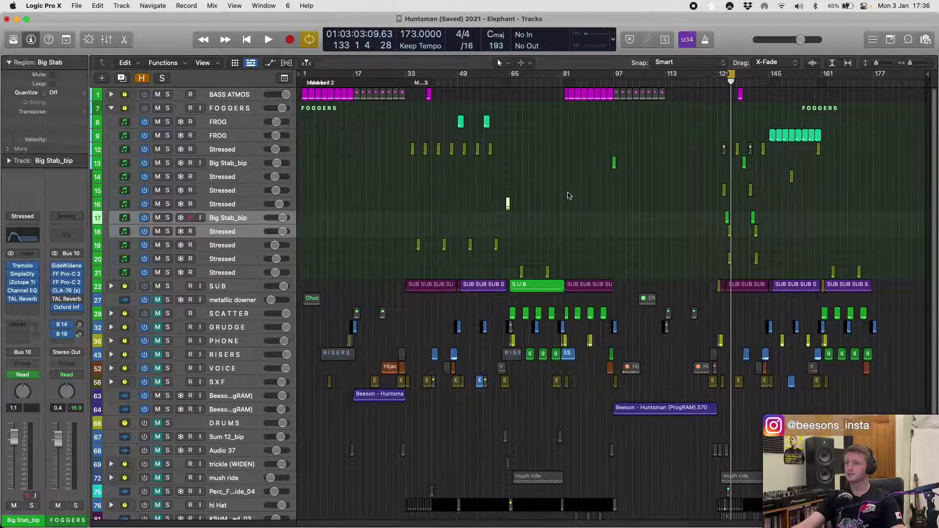
pyautogui.press('z')
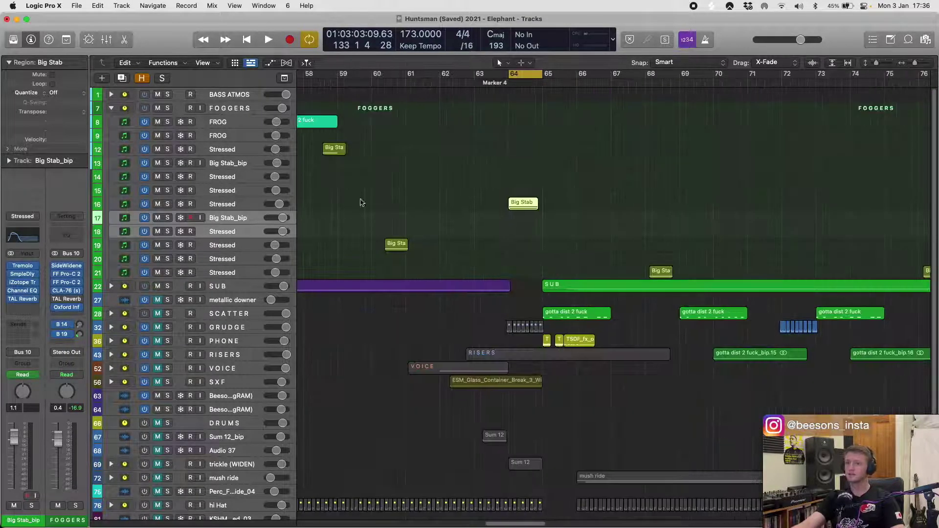
pyautogui.click(216, 204)
pyautogui.click(168, 205)
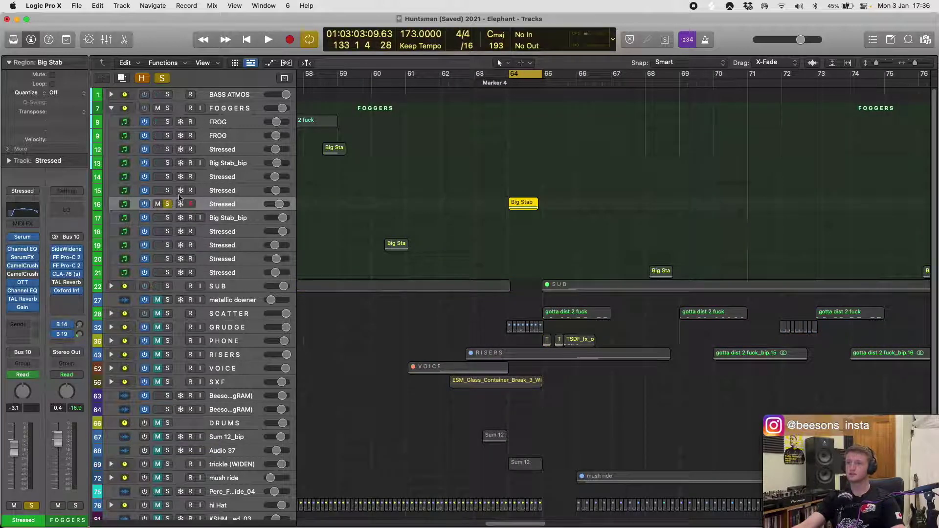
pyautogui.press('space')
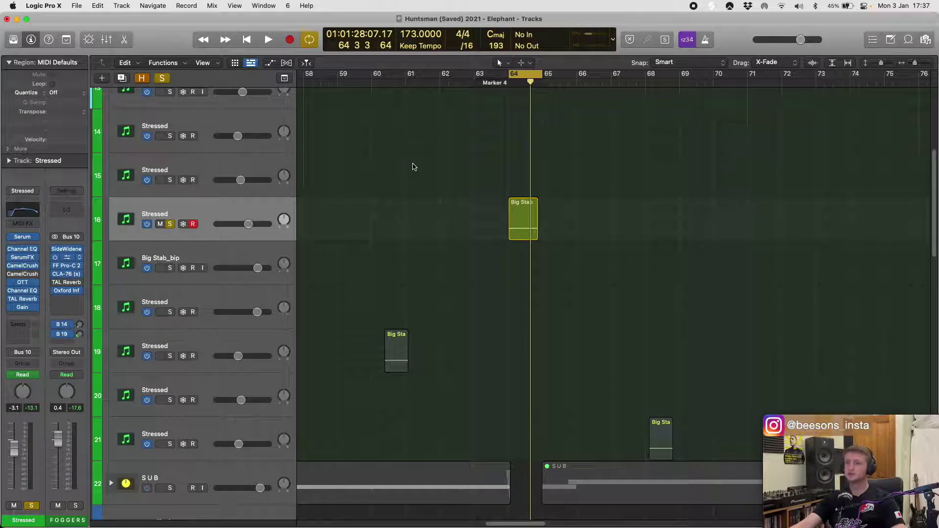
# - Inspect the Serum patch on track 16 (Stressed), including LFO 2, while auditioning its Big Stab region at bar 64
pyautogui.click(254, 207)
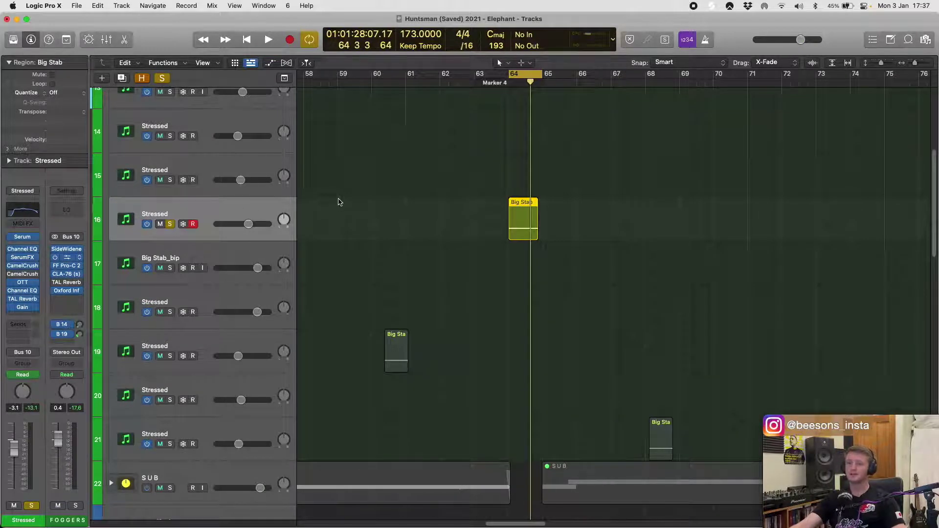
pyautogui.press('super+Down')
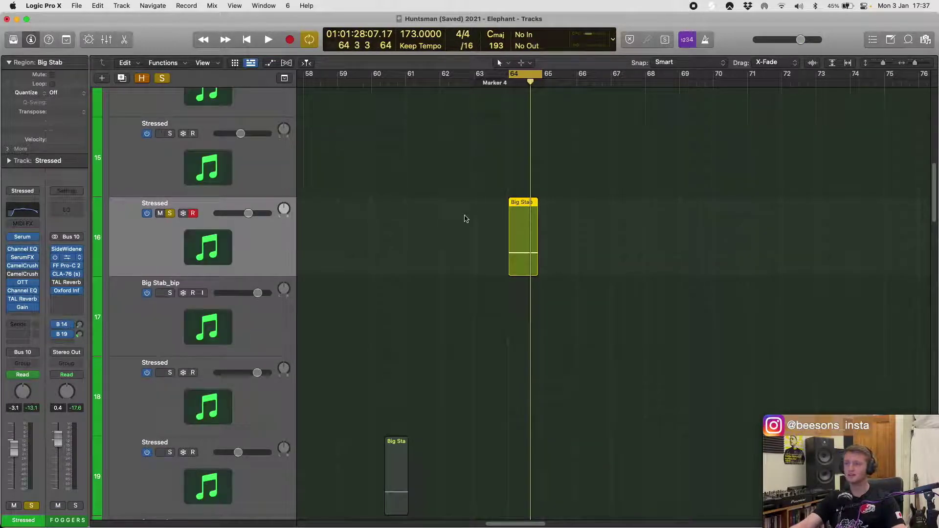
pyautogui.press('super+Right')
pyautogui.press('super+Right')
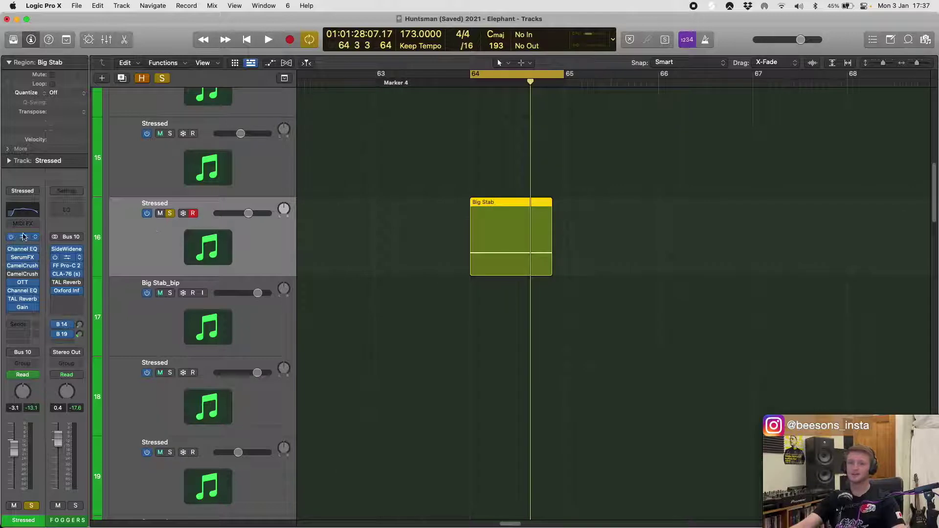
pyautogui.press('v')
pyautogui.press('space')
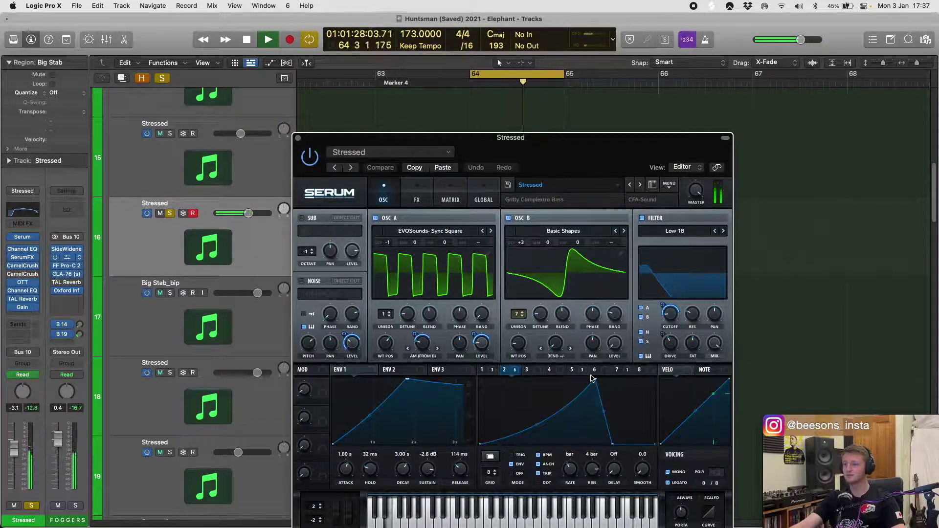
pyautogui.press('space')
pyautogui.click(298, 138)
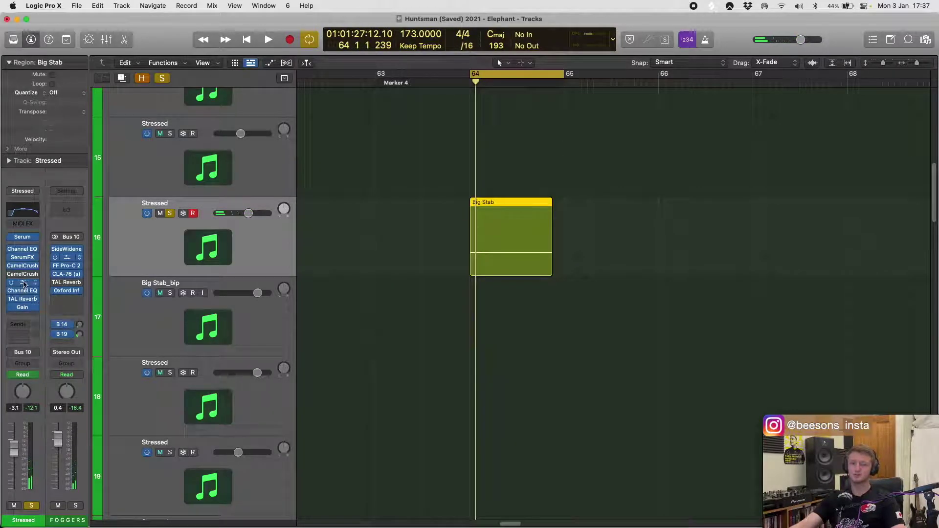
# - Examine the OTT compressor on track 16 and compare the stab with and without it during playback
pyautogui.press('space')
pyautogui.click(23, 283)
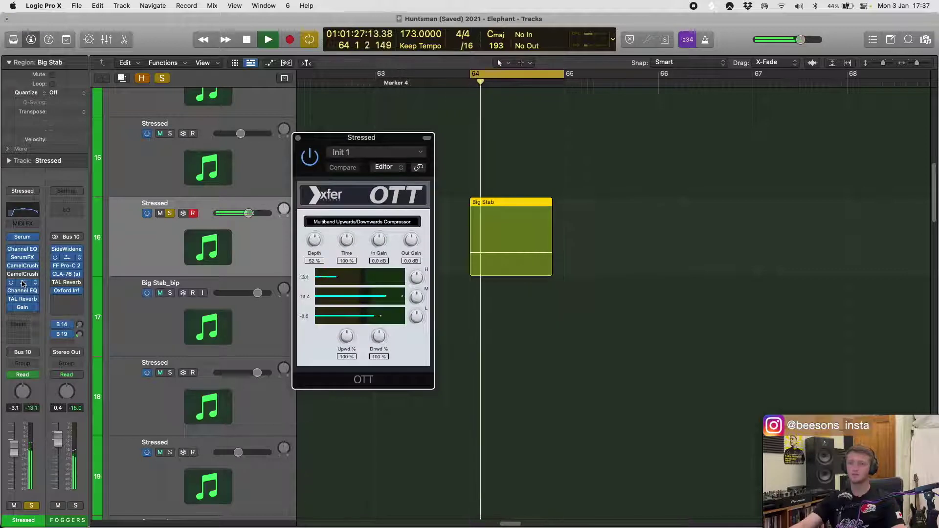
pyautogui.click(10, 283)
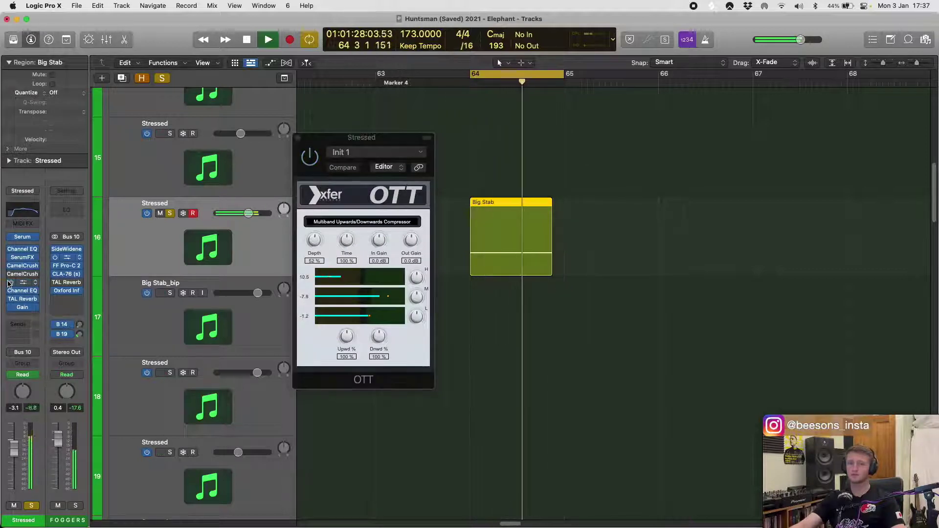
pyautogui.press('space')
pyautogui.moveTo(345, 143); pyautogui.dragTo(380, 140)
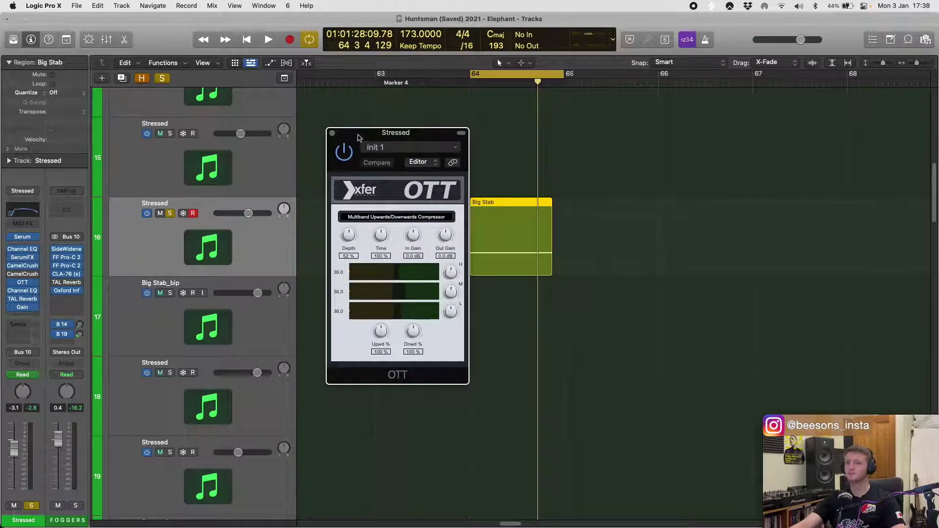
pyautogui.click(332, 133)
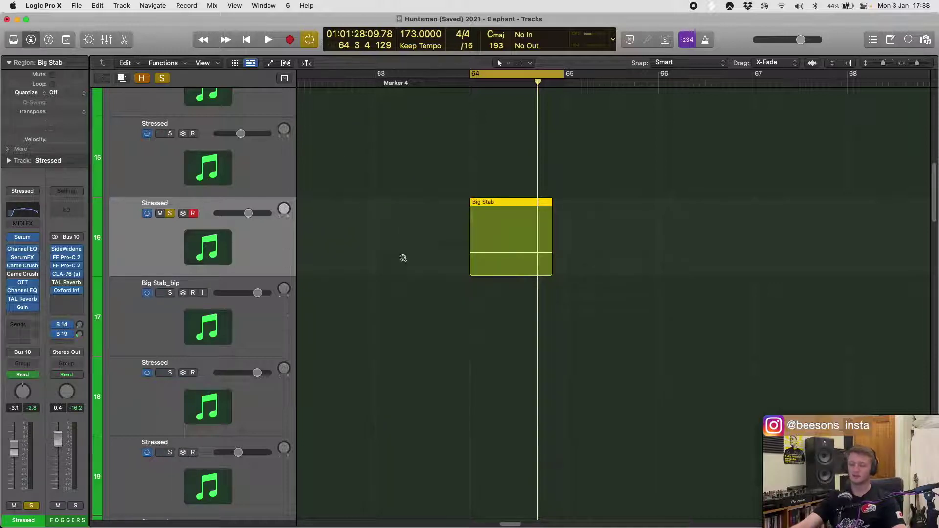
# - Inspect the SerumFX insert on track 16, return to the full arrangement, and unsolo the track
pyautogui.press('super+Up')
pyautogui.press('super+Left')
pyautogui.press('super+Left')
pyautogui.press('super+Left')
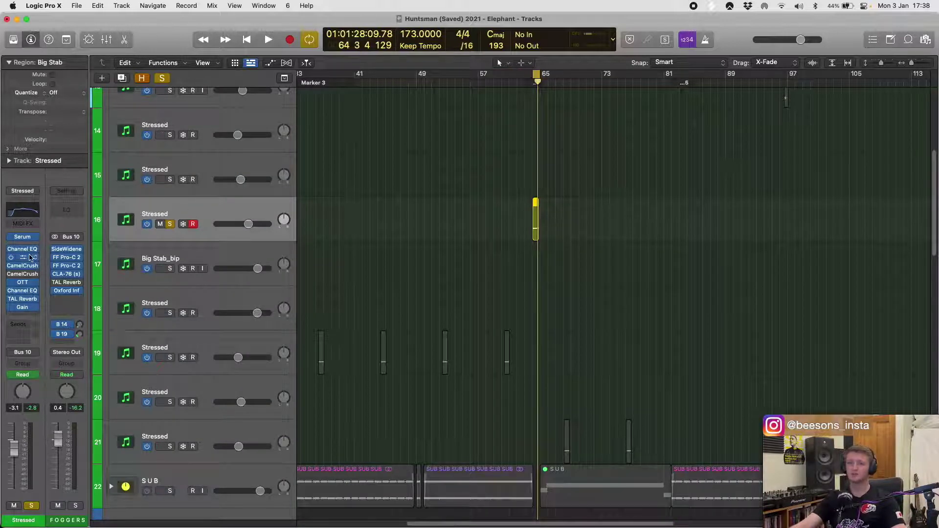
pyautogui.press('v')
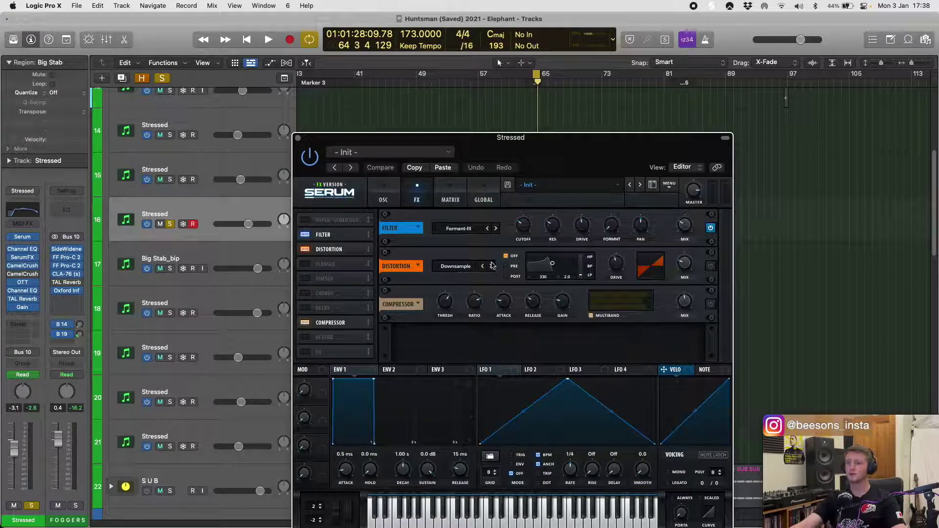
pyautogui.click(298, 139)
pyautogui.keyDown('ctrl'); pyautogui.keyDown('alt'); pyautogui.click(536, 243); pyautogui.keyUp('alt'); pyautogui.keyUp('ctrl')
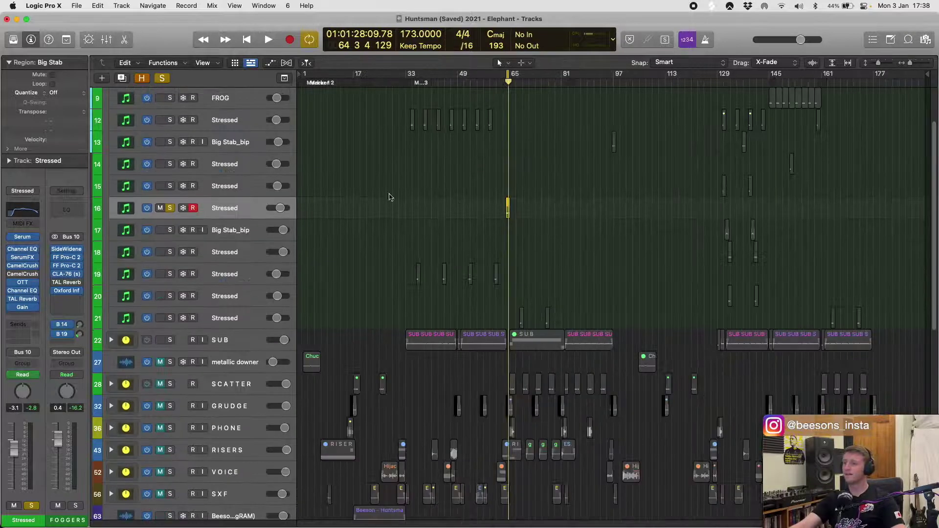
pyautogui.click(169, 210)
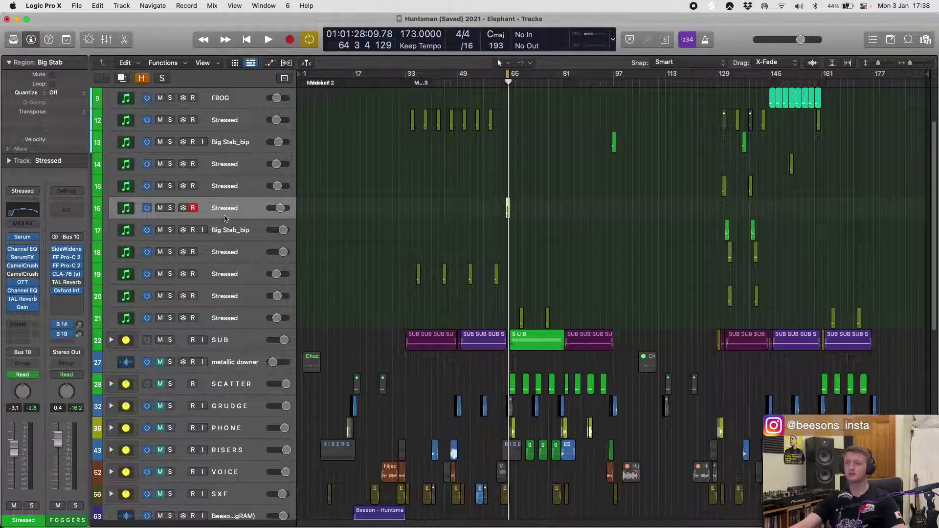
# - Solo track 19 (Stressed), cycle around its first Big Stab region at bar 36, and audition it
pyautogui.click(181, 277)
pyautogui.click(170, 275)
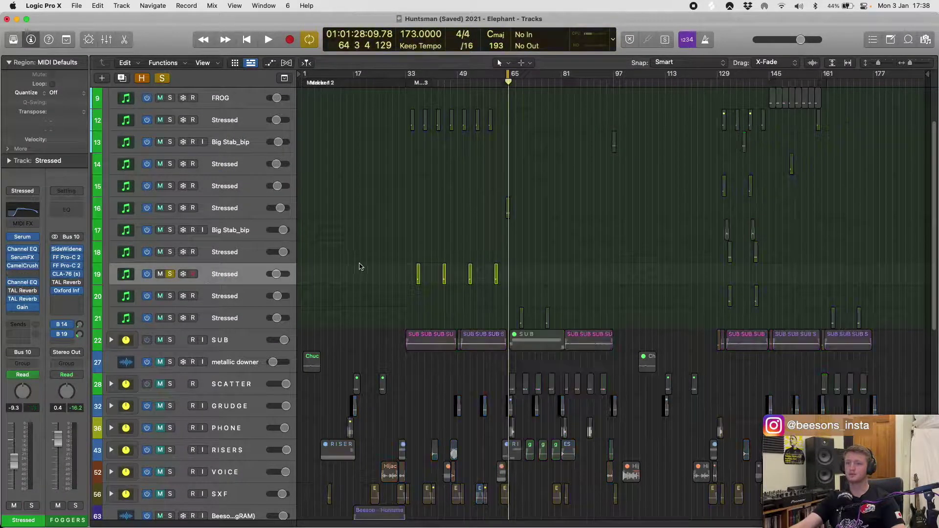
pyautogui.press('space')
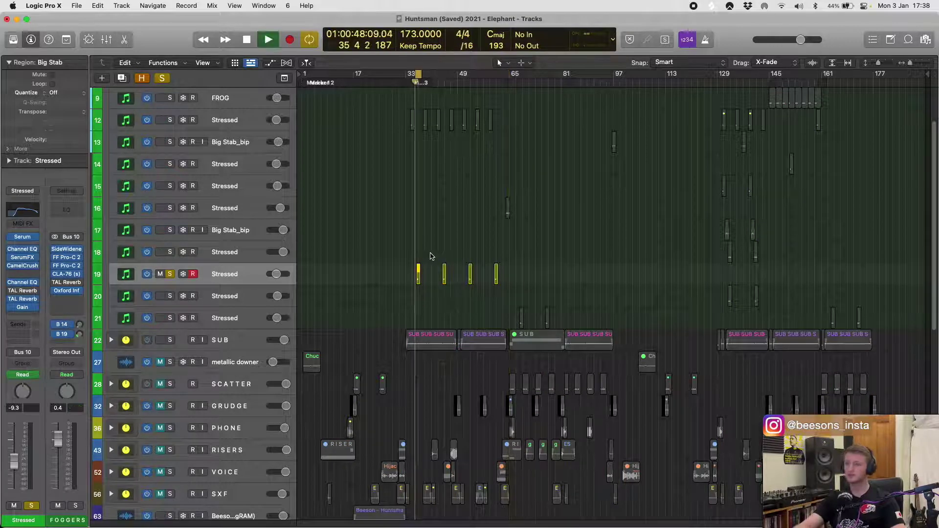
pyautogui.press('cmd+Right')
pyautogui.press('space')
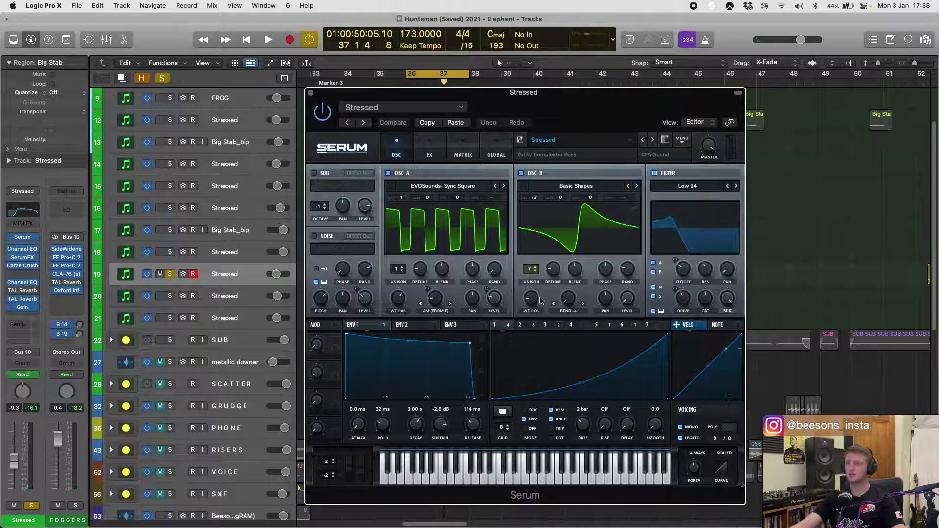
# - Examine LFO 2, LFO 3 and LFO 4 in track 19's Serum patch while auditioning the stab
pyautogui.click(533, 325)
pyautogui.press('space')
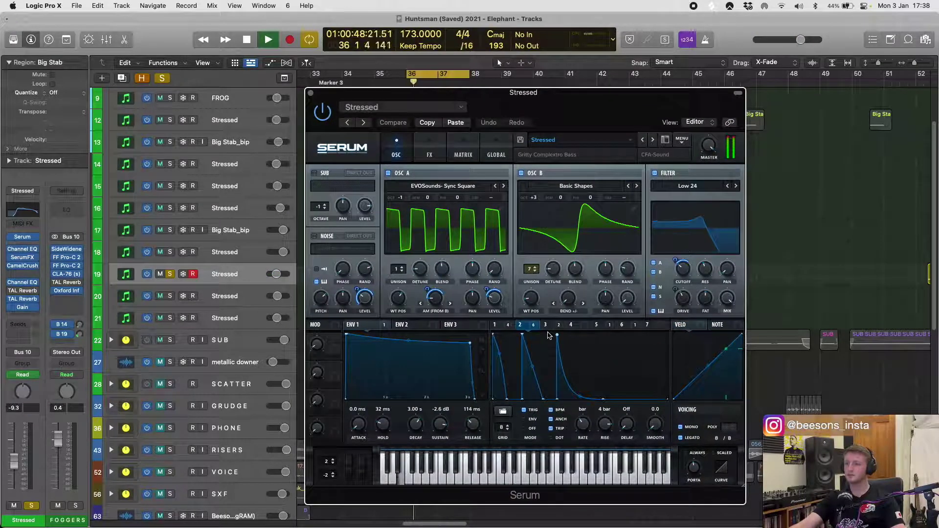
pyautogui.press('space')
pyautogui.click(546, 325)
pyautogui.click(570, 325)
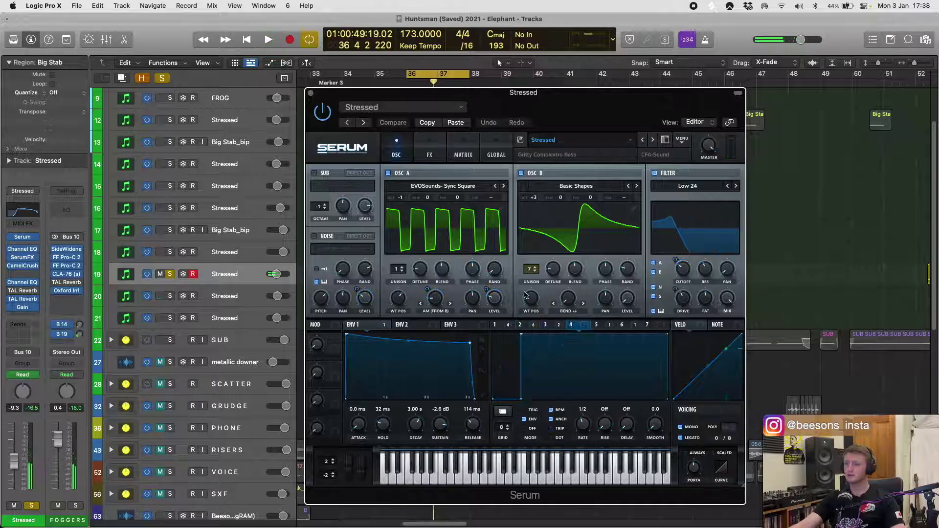
pyautogui.press('space')
pyautogui.click(309, 90)
pyautogui.press('space')
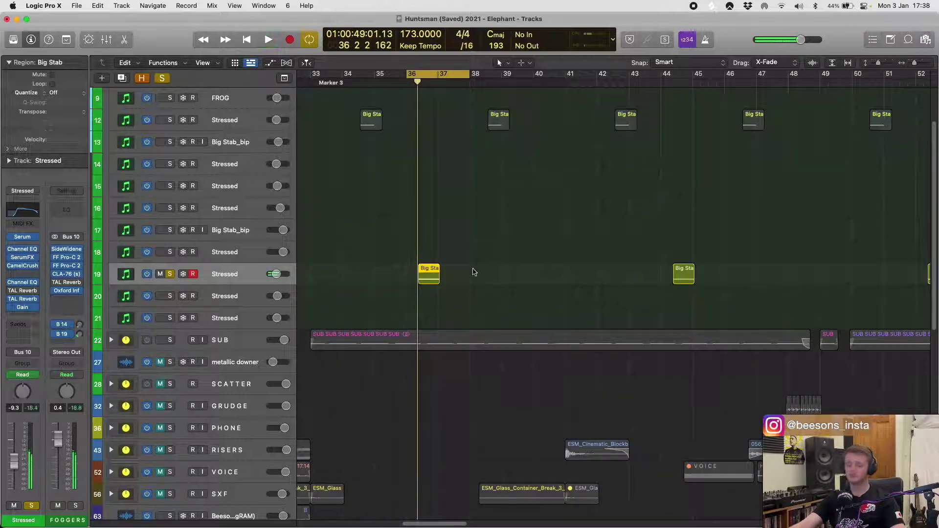
# - Show the Channel EQ High Cut Frequency automation of track 19 at bar 36 and audition it
pyautogui.press('a')
pyautogui.click(124, 298)
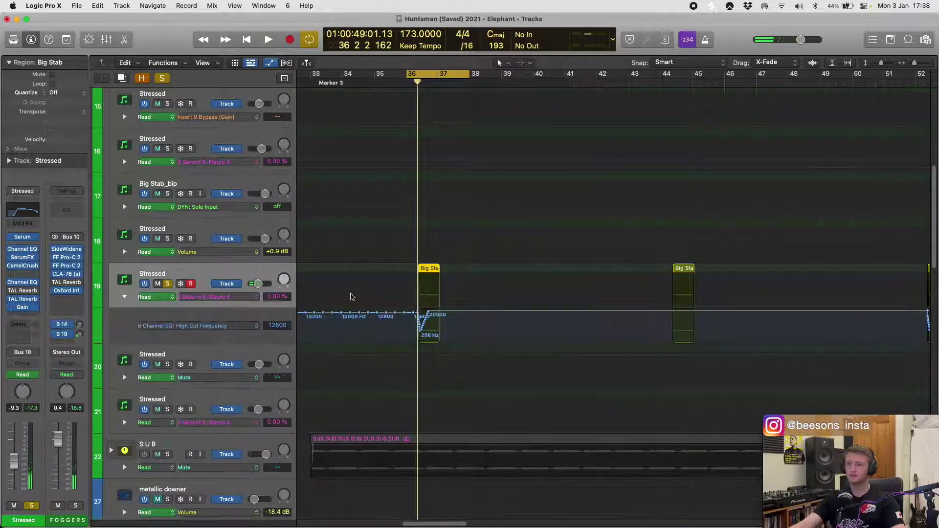
pyautogui.press('super+Right')
pyautogui.press('super+Right')
pyautogui.press('super+Right')
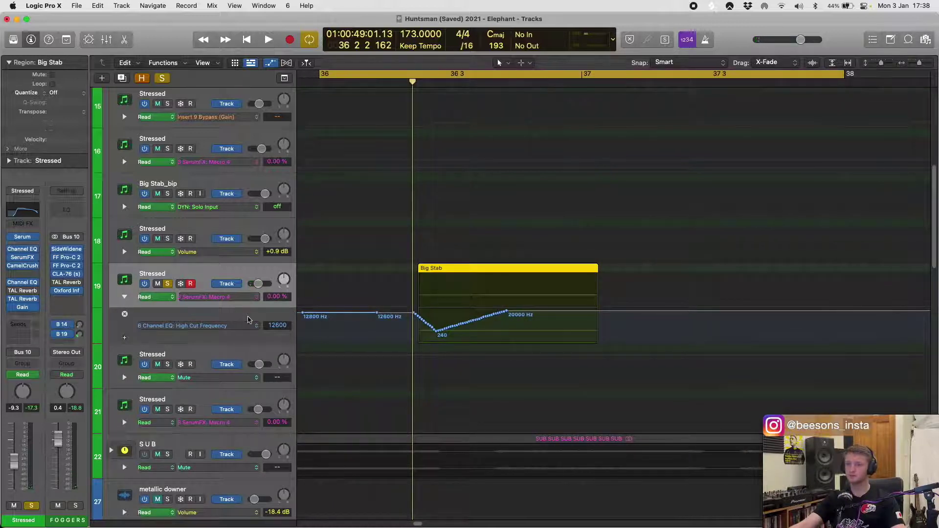
pyautogui.press('space')
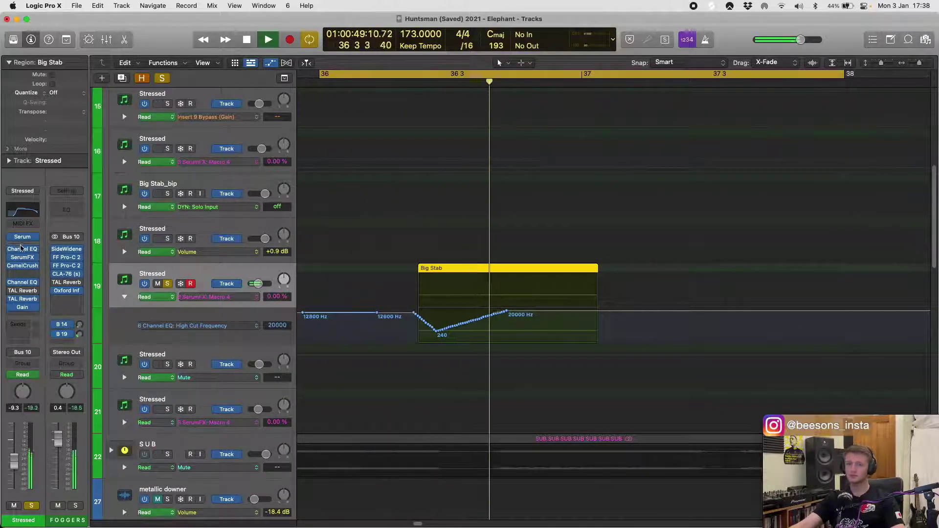
# - Watch the high cut move in track 19's second Channel EQ during playback, and close the plug-in
pyautogui.click(23, 283)
pyautogui.press('space')
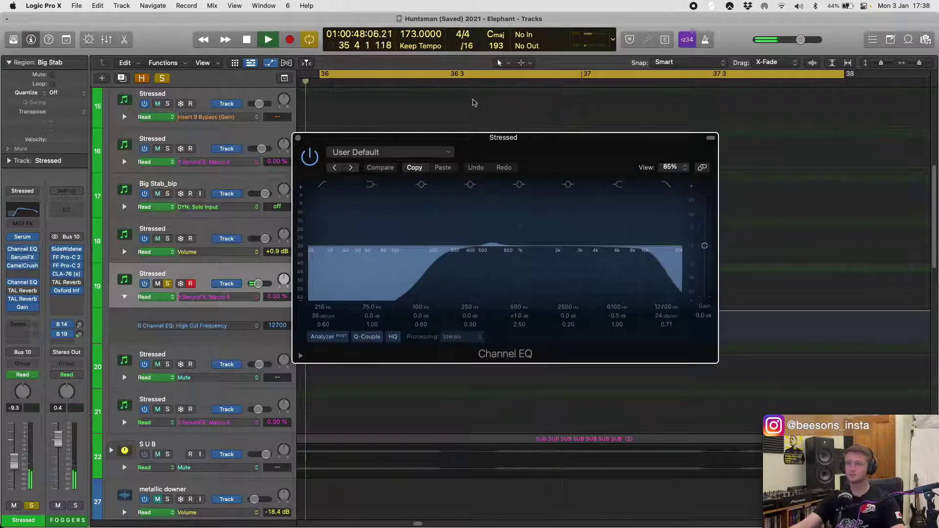
pyautogui.press('space')
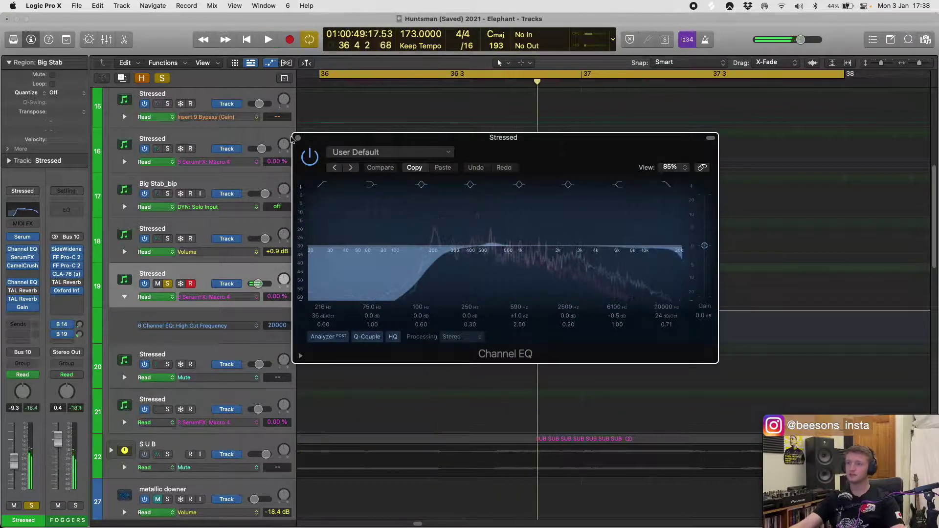
pyautogui.press('super+w')
# - Return to the full arrangement view, unsolo track 19, and hide the track automation
pyautogui.press('super+Left')
pyautogui.press('super+Left')
pyautogui.press('super+Left')
pyautogui.press('super+Left')
pyautogui.press('a')
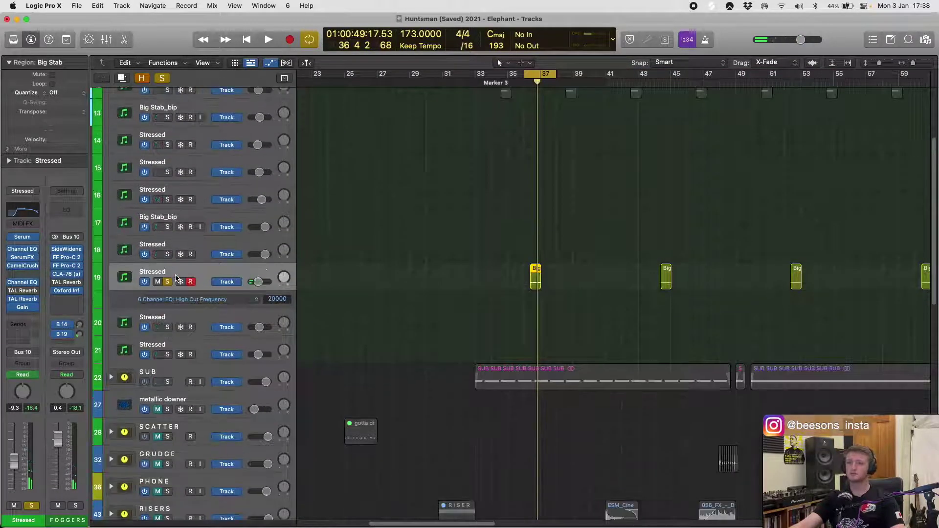
pyautogui.click(168, 281)
pyautogui.press('z')
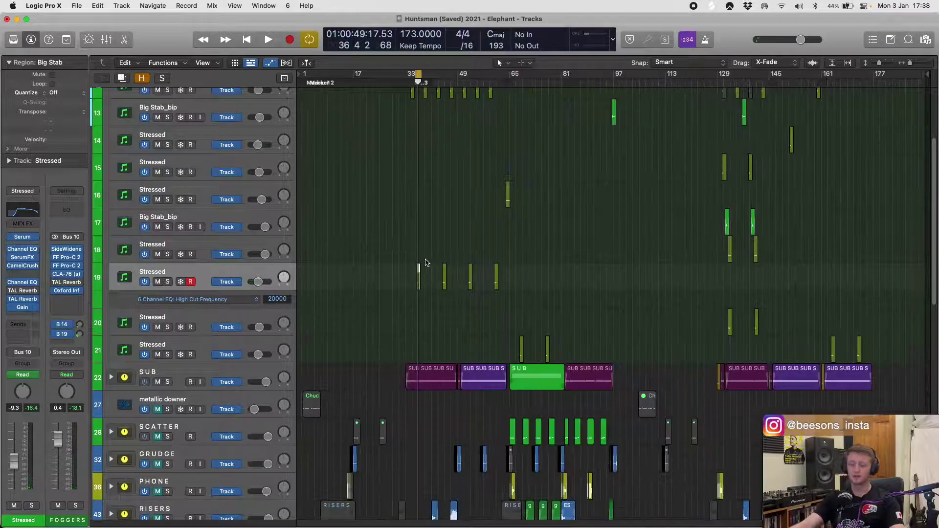
pyautogui.press('a')
# - Solo track 21 (Stressed), cycle around its Big Stab region at bar 68, and audition it
pyautogui.click(432, 272)
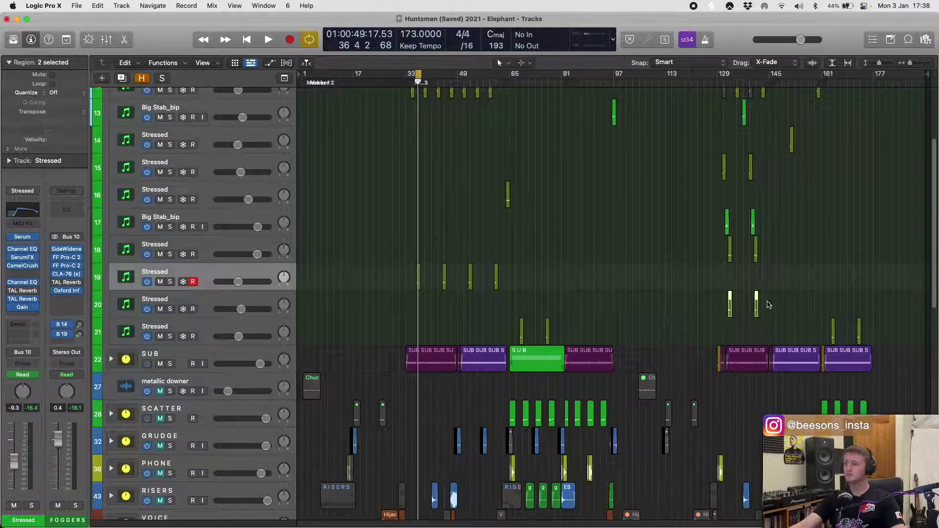
pyautogui.click(361, 325)
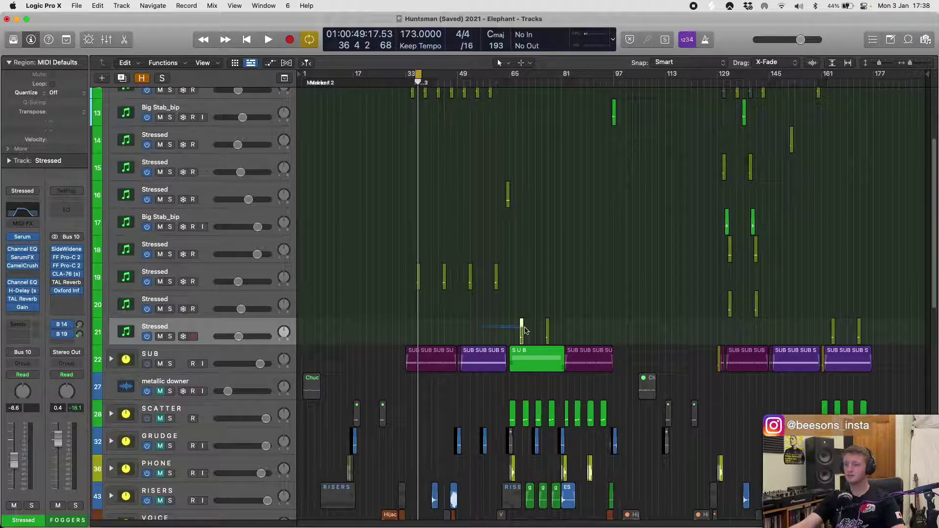
pyautogui.scroll(5, 524, 324)
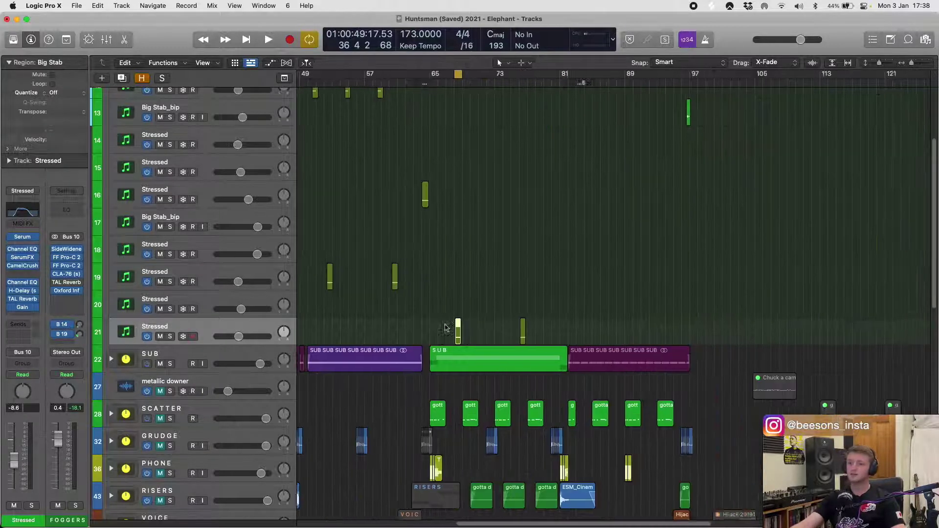
pyautogui.click(171, 337)
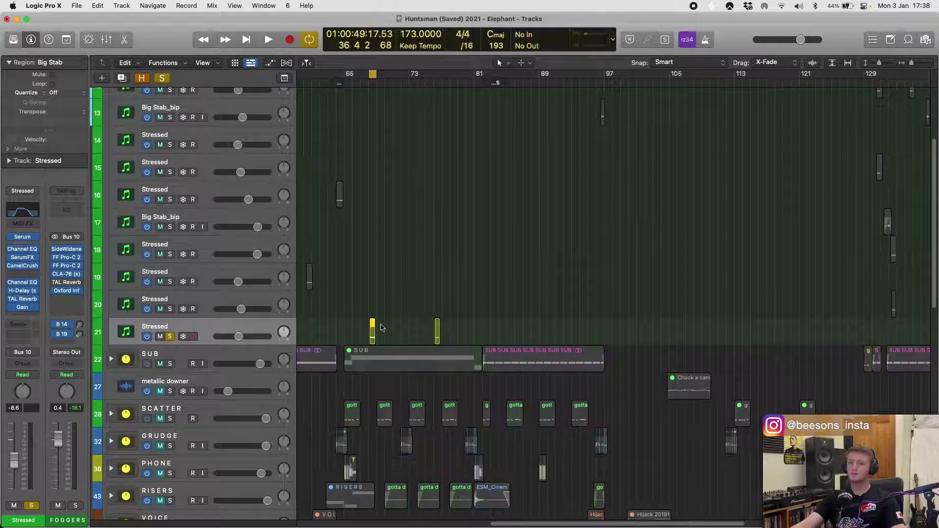
pyautogui.press('space')
pyautogui.scroll(3, 411, 315)
pyautogui.hscroll(-2, 406, 311)
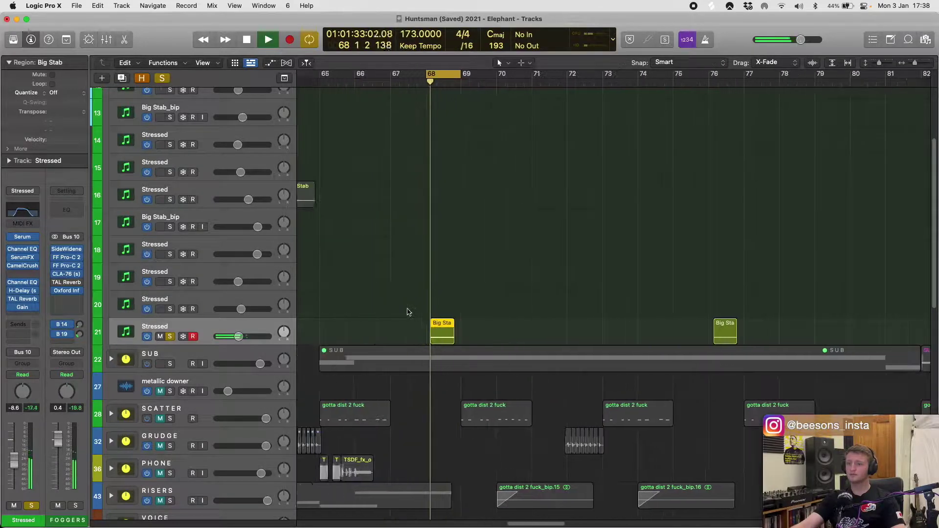
pyautogui.hscroll(-7, 440, 304)
pyautogui.press('space')
pyautogui.hscroll(-1, 423, 294)
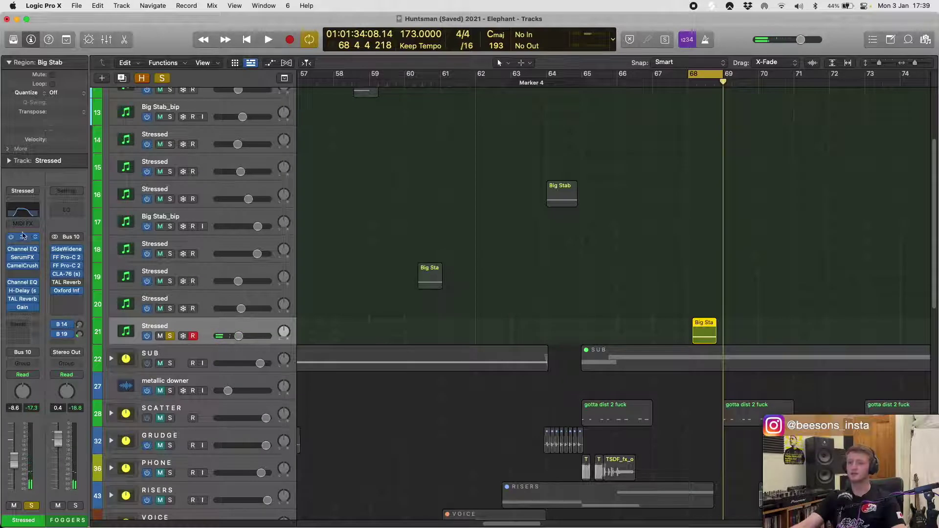
# - Inspect the H-Delay insert on track 21 while auditioning the stab, and close the plug-in
pyautogui.click(23, 291)
pyautogui.press('space')
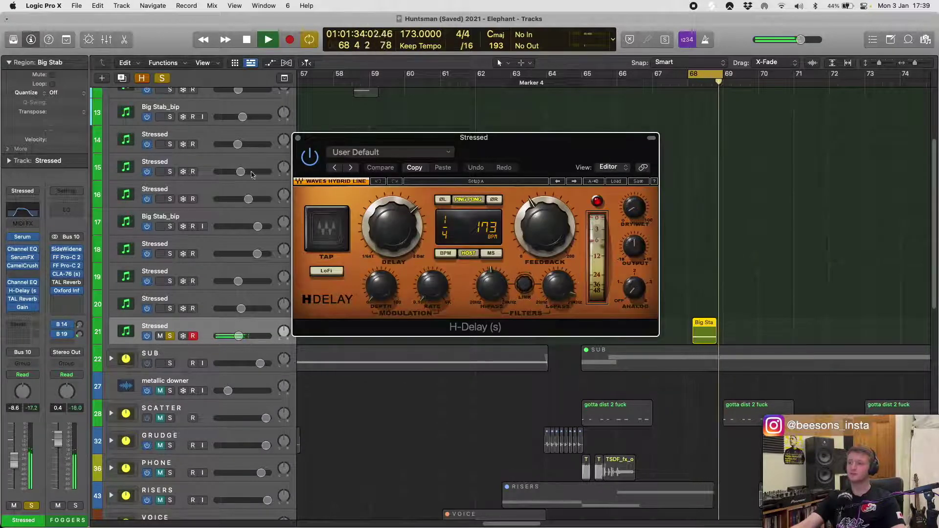
pyautogui.press('space')
pyautogui.click(298, 138)
# - Select all Big Stab regions on tracks 18 to 21 and show their notes in the Piano Roll
pyautogui.press('z')
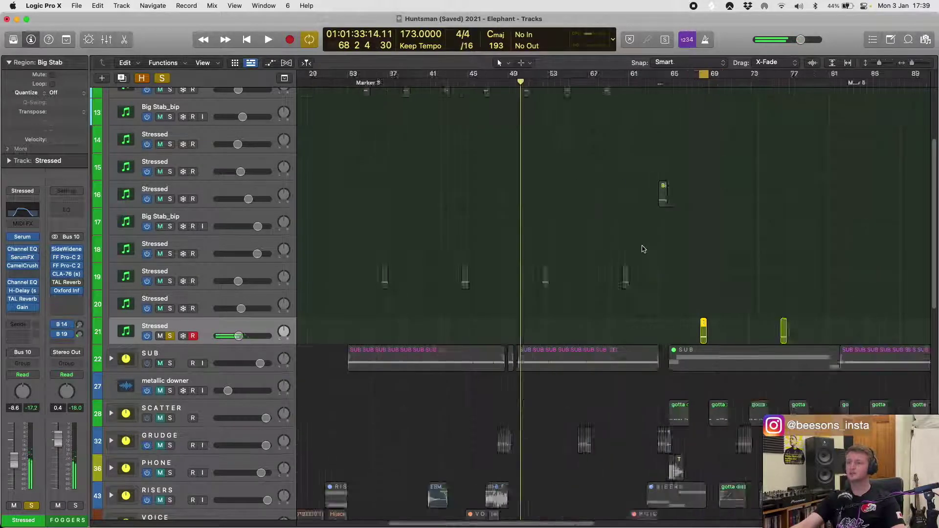
pyautogui.moveTo(877, 339); pyautogui.dragTo(395, 243)
pyautogui.press('p')
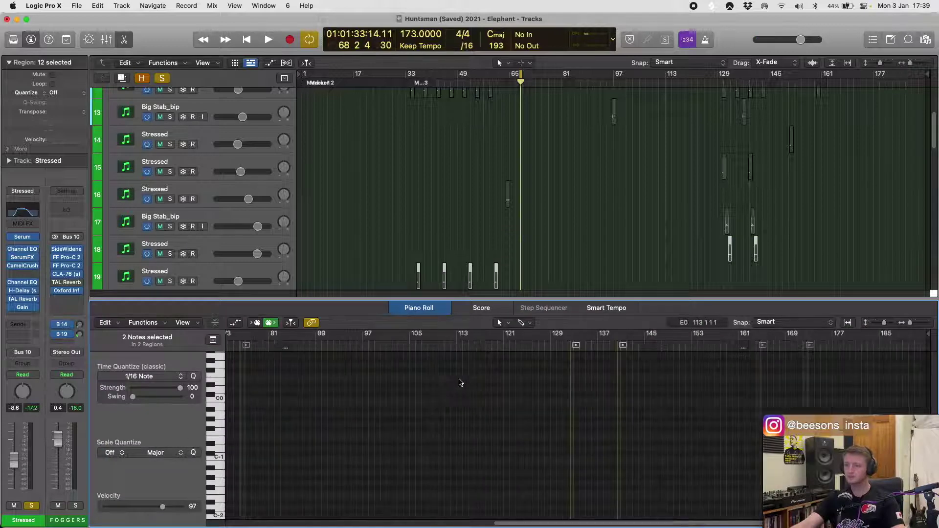
# - Look over the Big Stab notes along the timeline, close the Piano Roll, and unsolo track 21
pyautogui.hscroll(3, 454, 385)
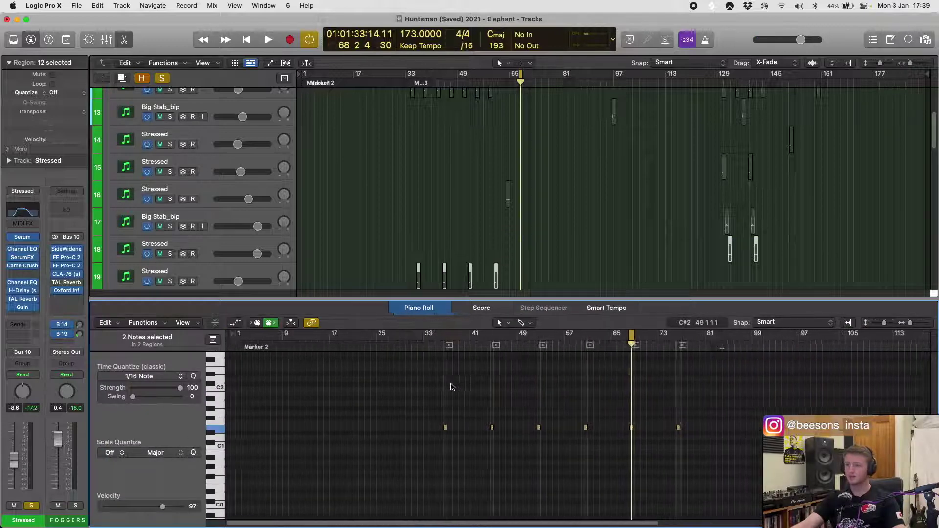
pyautogui.hscroll(-1, 451, 386)
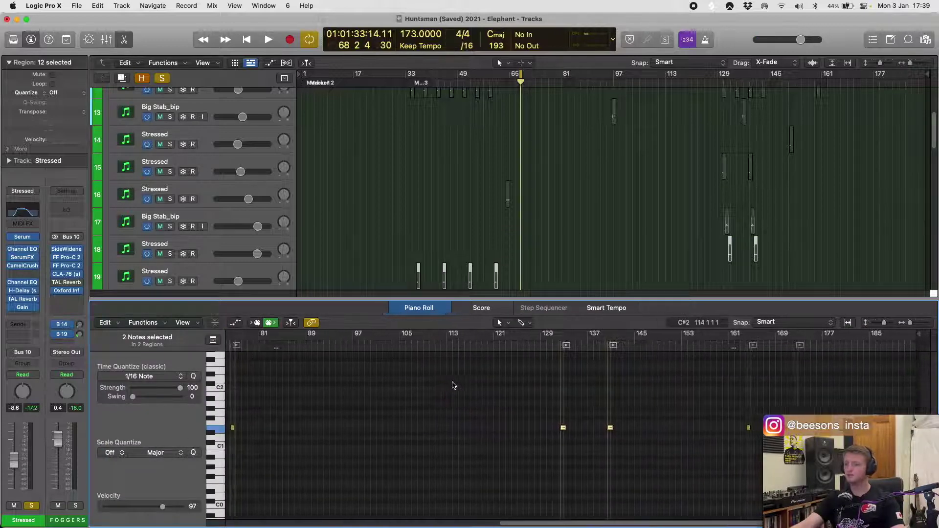
pyautogui.press('p')
pyautogui.click(427, 240)
pyautogui.scroll(3, 506, 297)
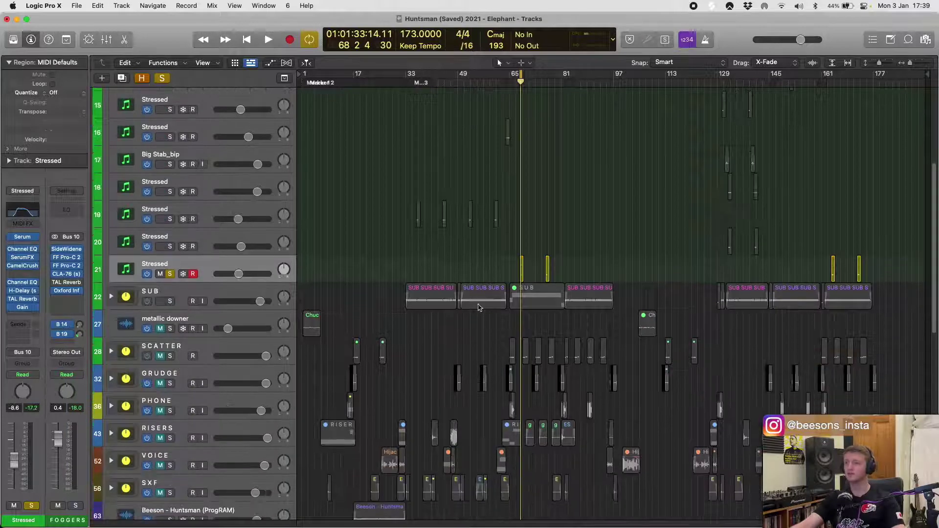
pyautogui.click(169, 284)
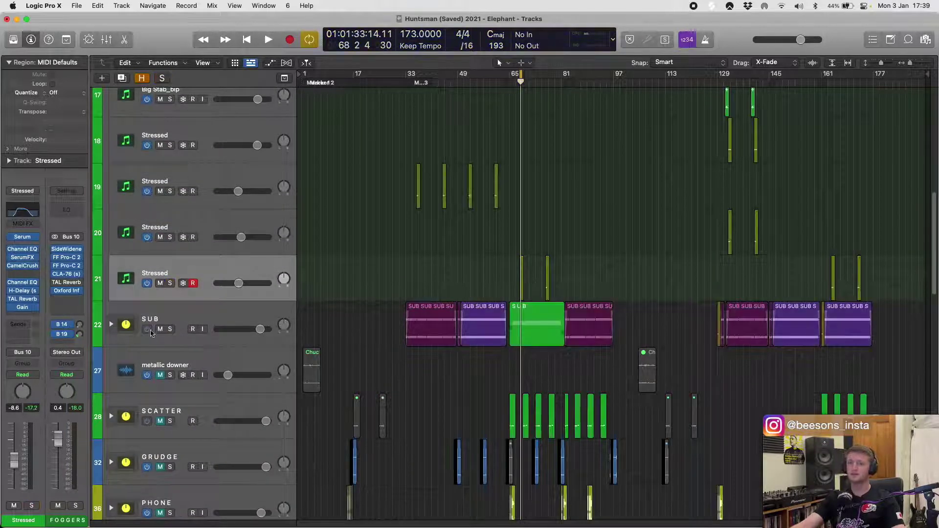
# - Expand the SUB track stack, select the audio track SUB inside it, and enlarge the view of its regions
pyautogui.click(111, 325)
pyautogui.scroll(-2, 401, 356)
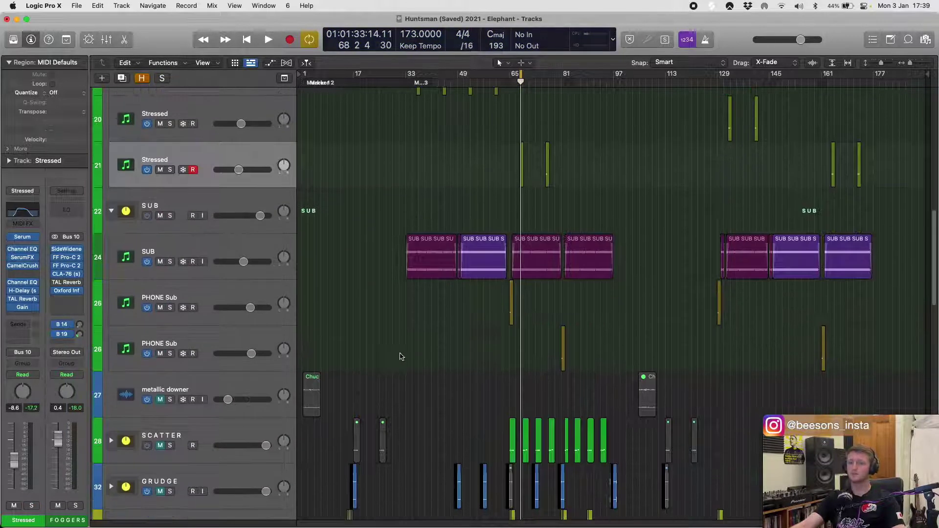
pyautogui.click(238, 265)
pyautogui.press('super+Down')
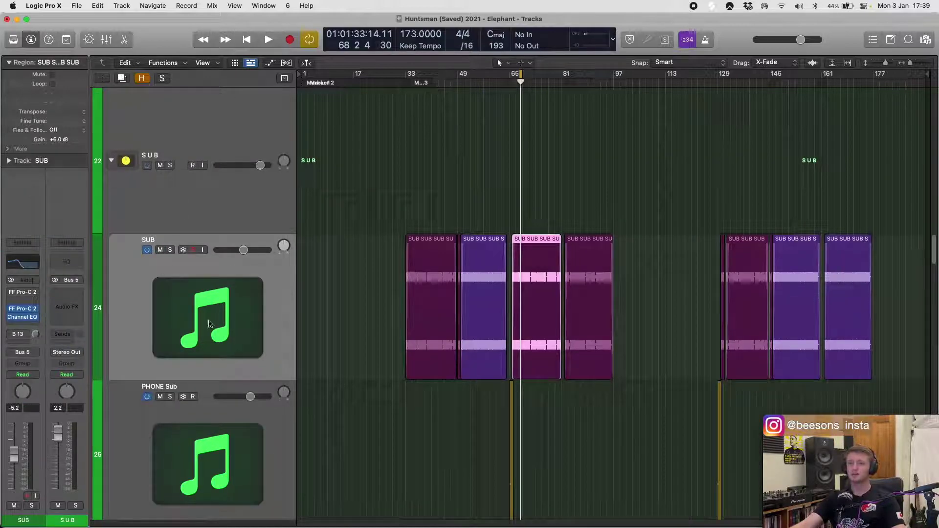
pyautogui.keyDown('ctrl'); pyautogui.keyDown('alt'); pyautogui.click(397, 313); pyautogui.keyUp('alt'); pyautogui.keyUp('ctrl')
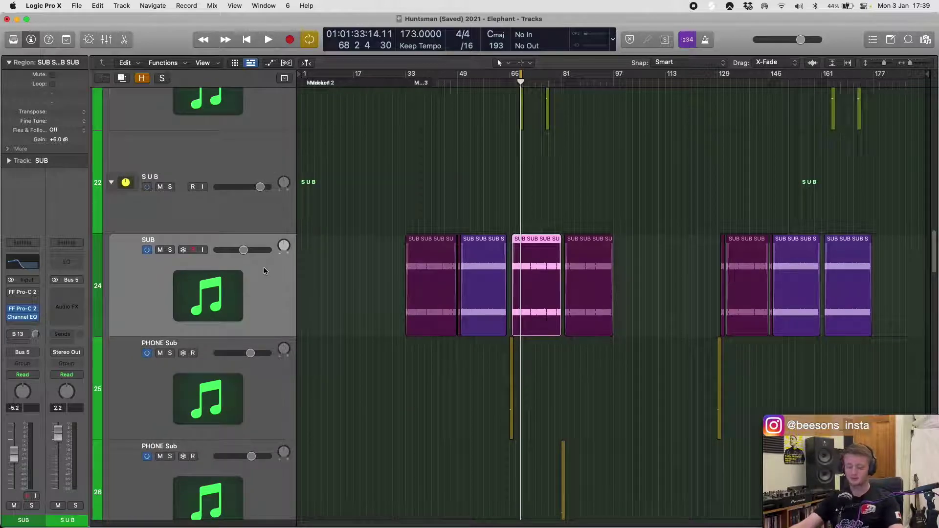
# - Show the hidden tracks, unhide the Beef Sub track, solo it, and turn it on
pyautogui.press('h')
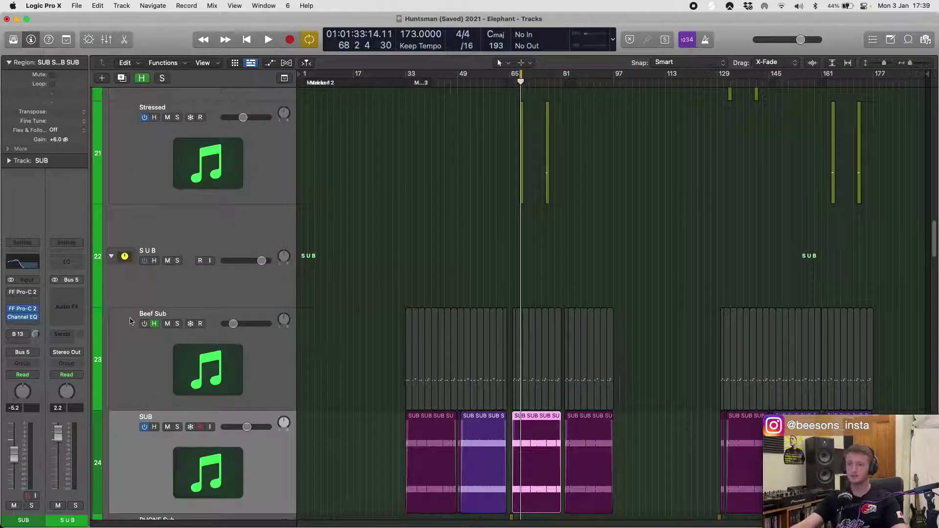
pyautogui.click(153, 325)
pyautogui.click(177, 324)
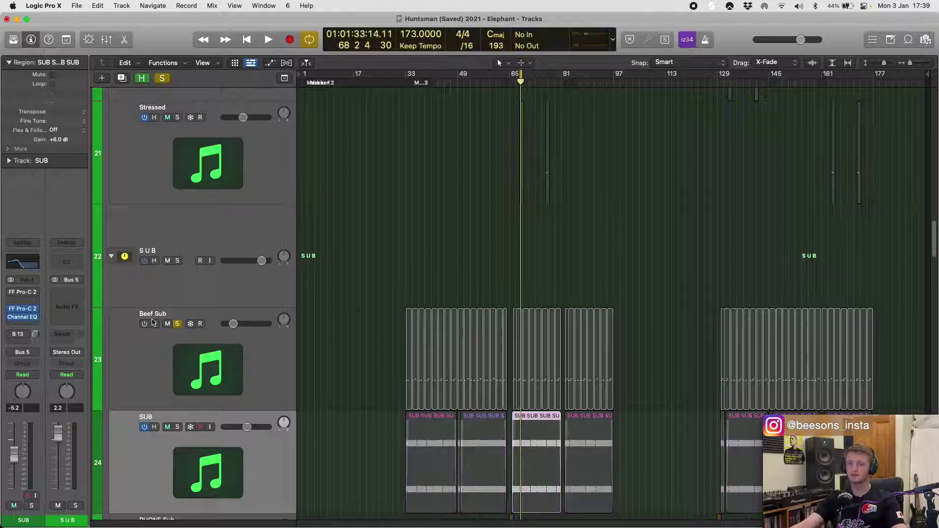
pyautogui.click(145, 324)
# - Select the 15 Beef Sub regions of the first section, starting at bar 33, and frame them in the arrangement
pyautogui.moveTo(376, 331); pyautogui.dragTo(459, 331)
pyautogui.press('z')
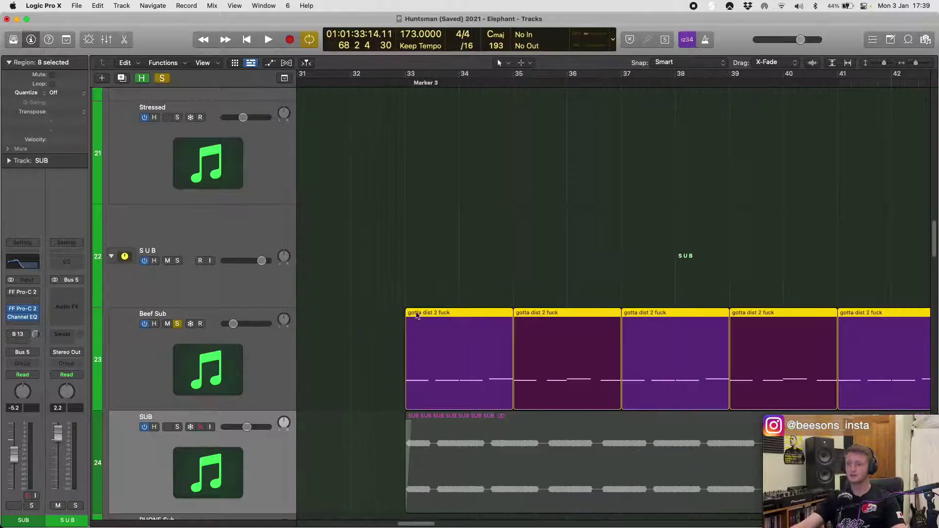
pyautogui.moveTo(373, 342); pyautogui.dragTo(561, 358)
pyautogui.press('super+Left')
pyautogui.press('super+Left')
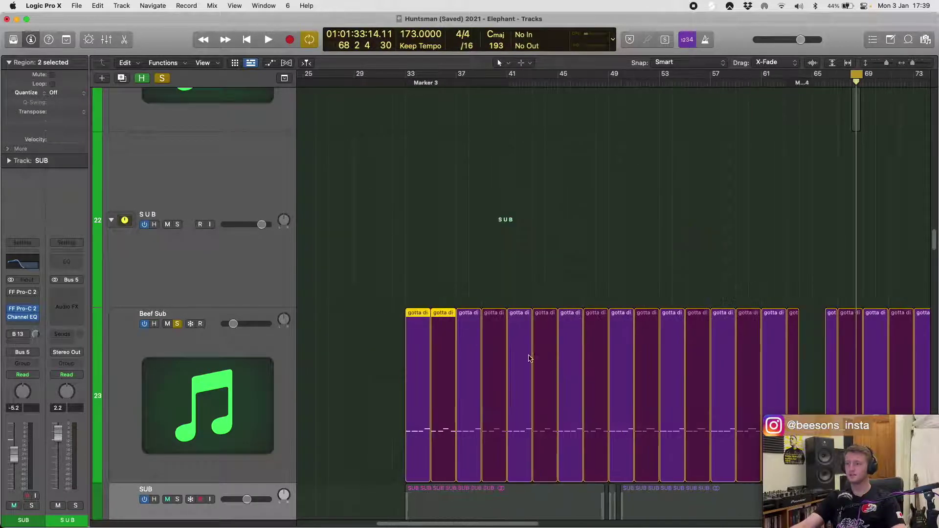
pyautogui.press('super+Left')
pyautogui.press('super+Left')
pyautogui.moveTo(349, 364); pyautogui.dragTo(502, 357)
pyautogui.press('z')
pyautogui.press('z')
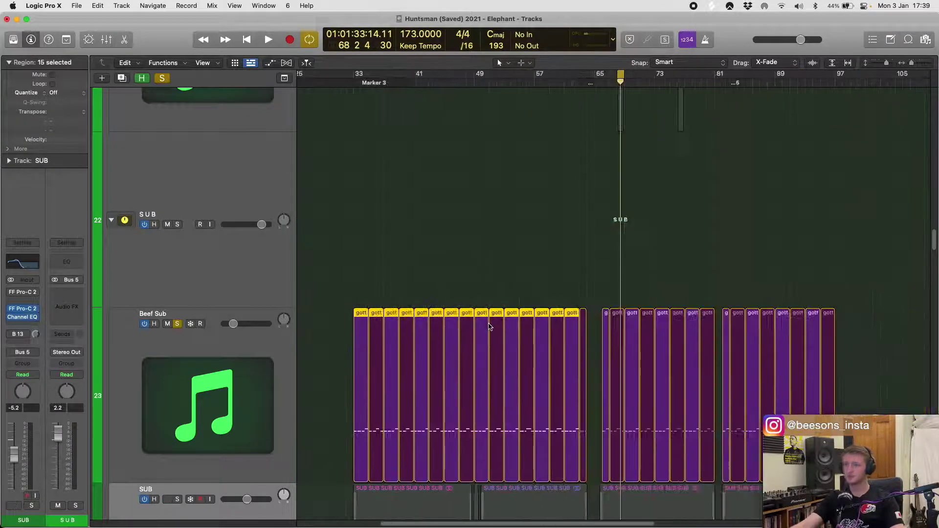
# - Examine the notes of the selected Beef Sub regions in the Piano Roll and close the editor
pyautogui.doubleClick(488, 325)
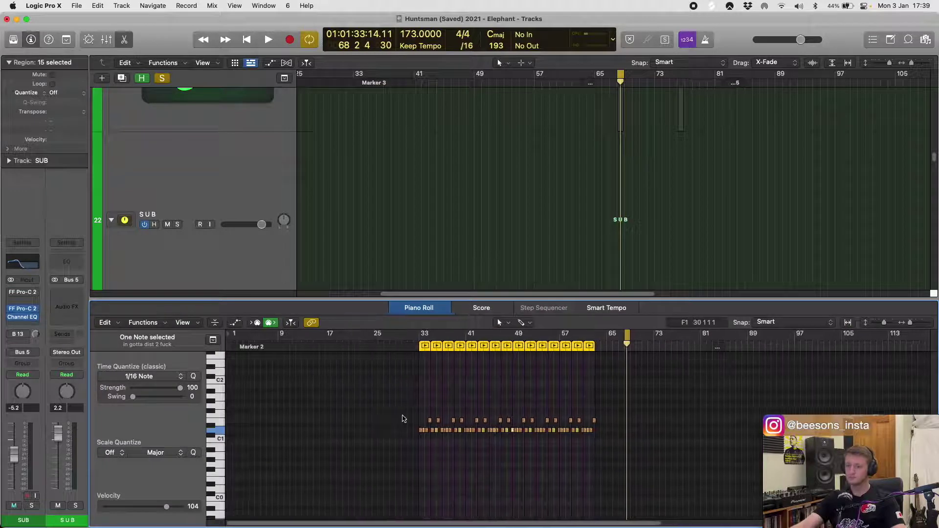
pyautogui.press('super+Right')
pyautogui.press('super+Right')
pyautogui.press('super+Left')
pyautogui.press('super+Left')
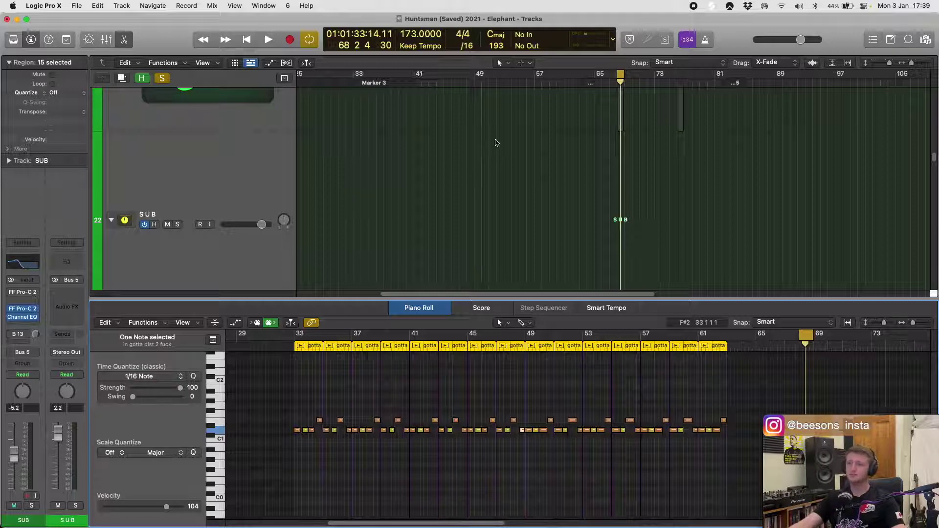
pyautogui.press('e')
# - Cycle around the first two Beef Sub regions, bars 33 to 37, and audition them soloed
pyautogui.scroll(-3, 465, 327)
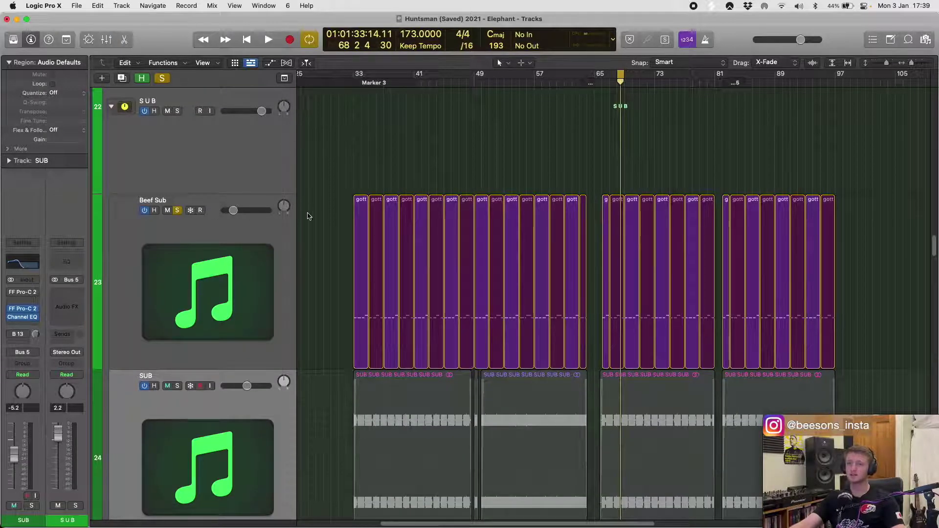
pyautogui.moveTo(331, 215); pyautogui.dragTo(385, 215)
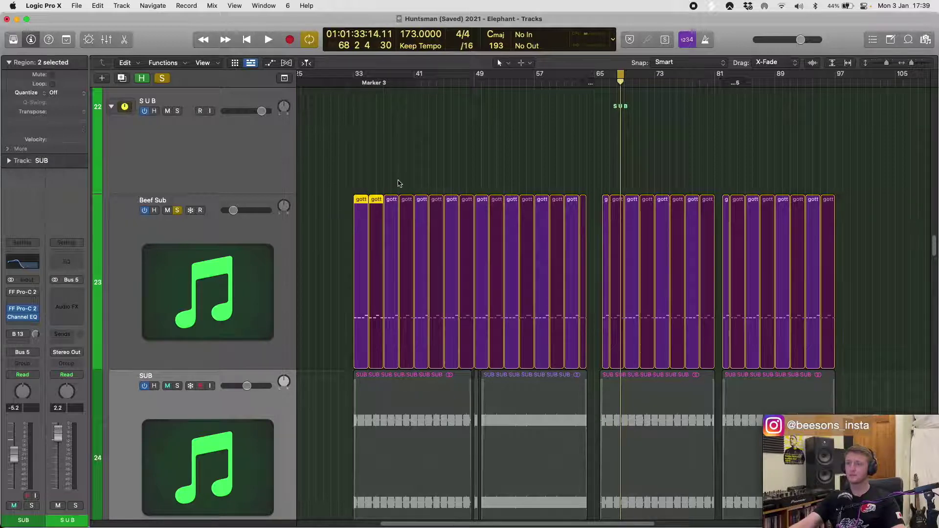
pyautogui.press('super+u')
pyautogui.press('space')
pyautogui.press('super+Right')
pyautogui.press('super+Right')
pyautogui.press('super+Right')
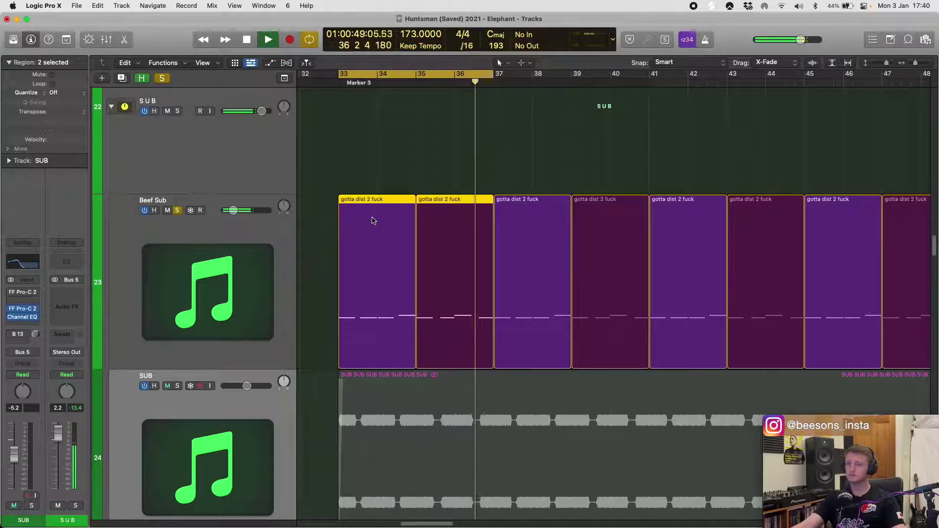
pyautogui.press('space')
# - Select the Beef Sub track, unsolo it, and turn it off
pyautogui.click(275, 239)
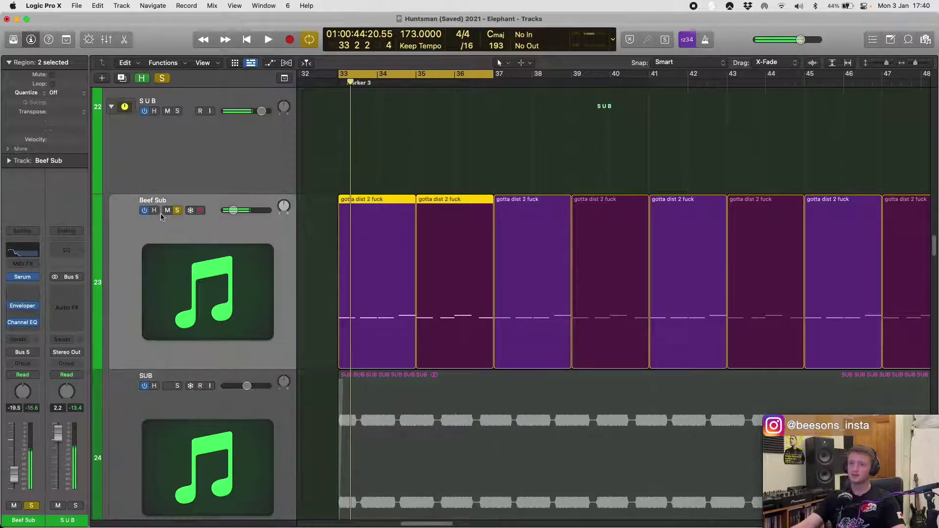
pyautogui.click(175, 211)
pyautogui.click(145, 211)
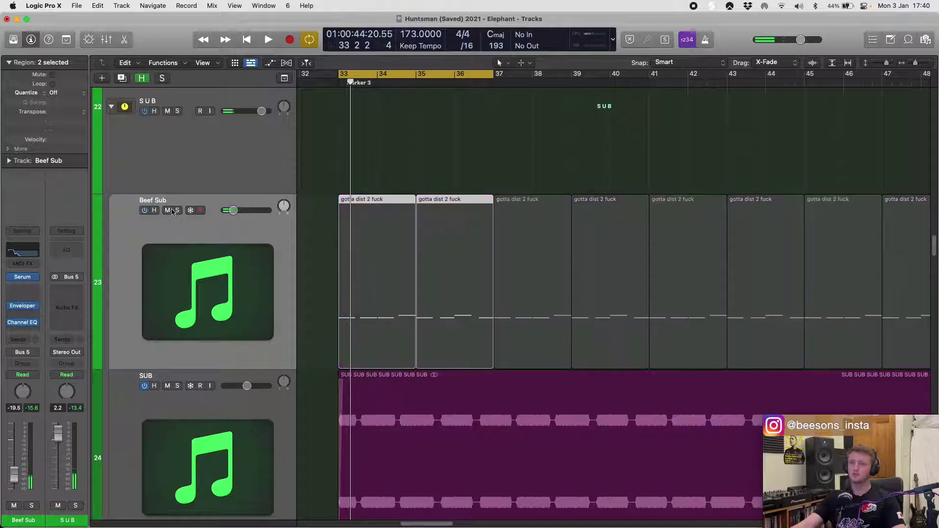
# - Solo the bounced SUB audio track 24 and play it from the start of its first region
pyautogui.scroll(-5, 191, 218)
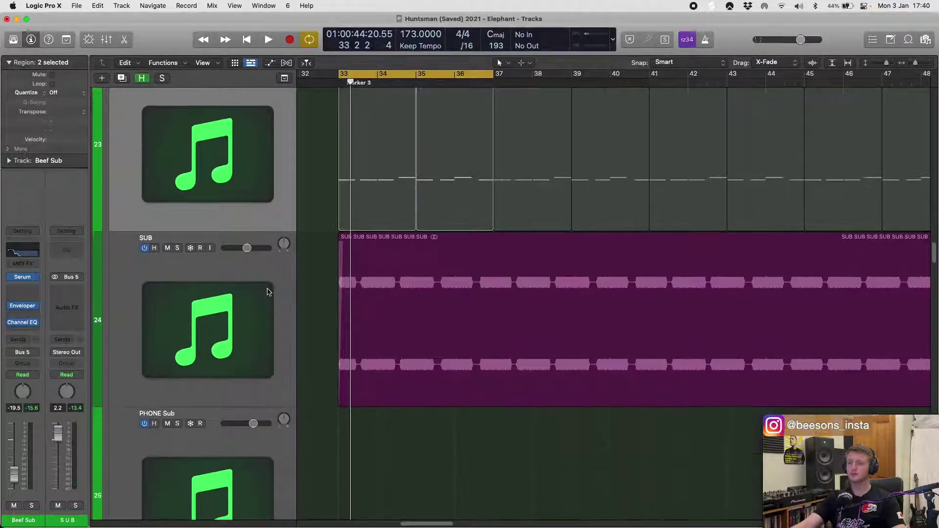
pyautogui.click(178, 253)
pyautogui.click(178, 248)
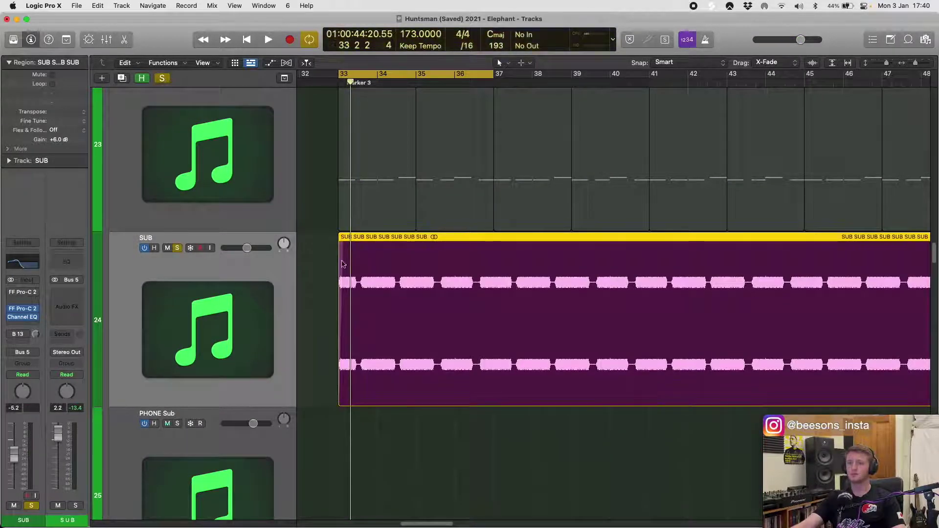
pyautogui.hotkey('shift', 'space')
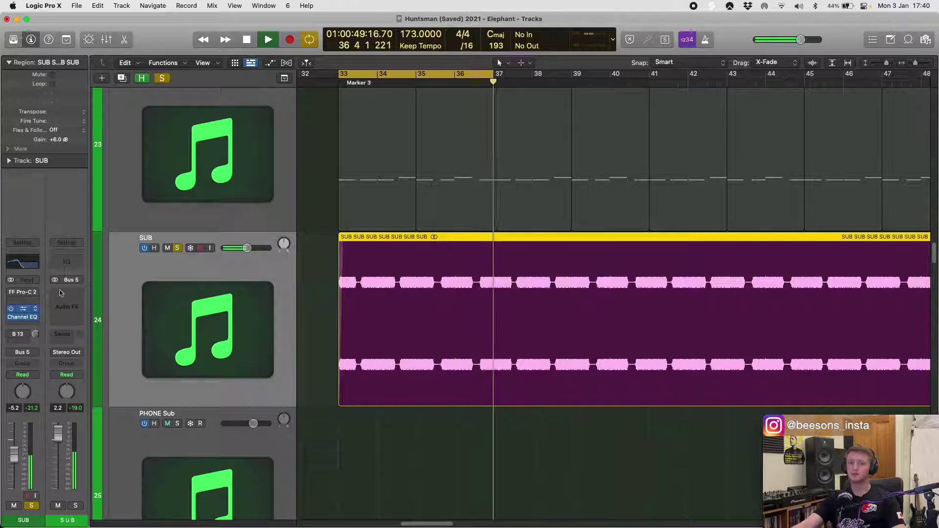
# - Inspect the side-chain source of the second FF Pro-C 2 on the SUB track and close the plug-in
pyautogui.click(23, 310)
pyautogui.click(606, 152)
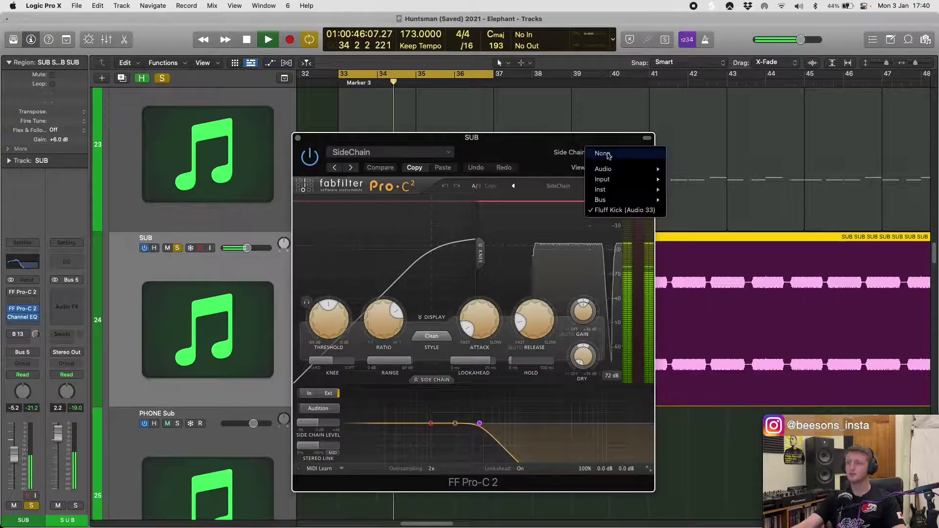
pyautogui.click(492, 147)
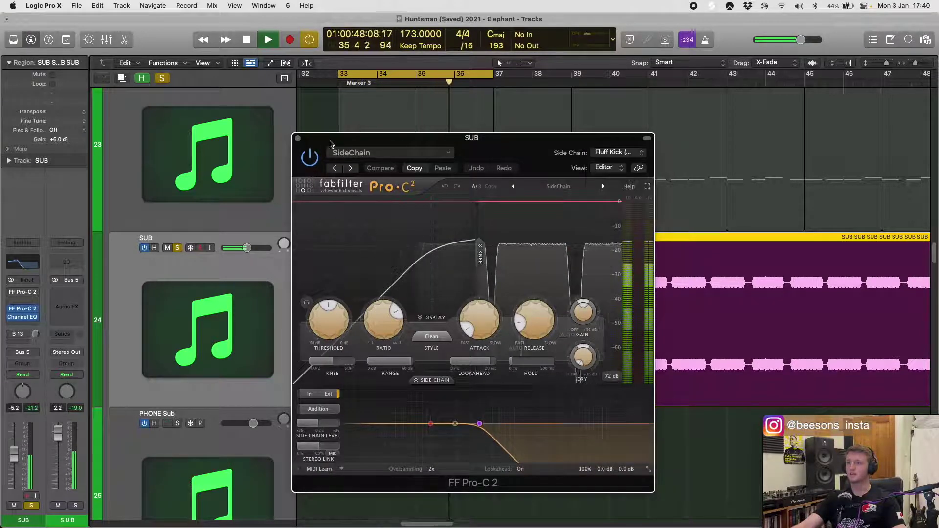
pyautogui.click(298, 139)
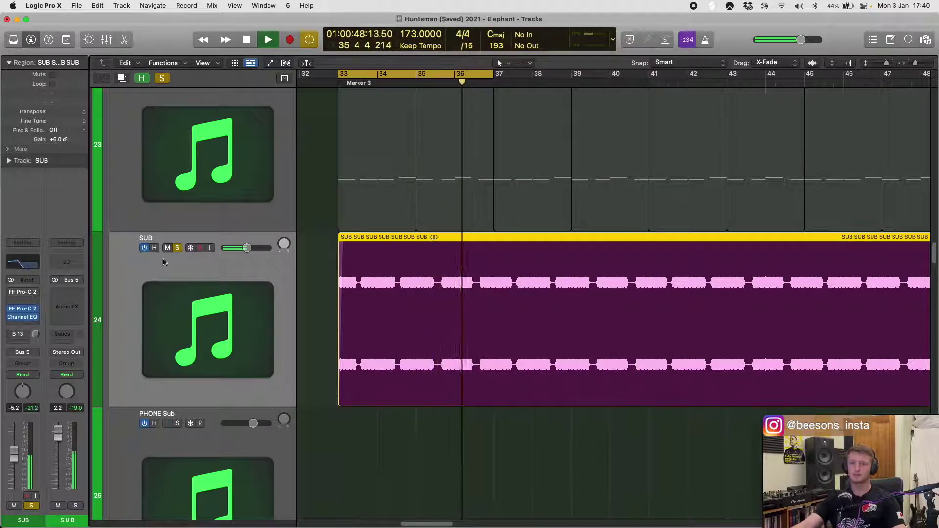
# - Set the low bell band of the SUB track's Channel EQ to 123 Hz and +3.2 dB, and close the plug-in
pyautogui.click(22, 261)
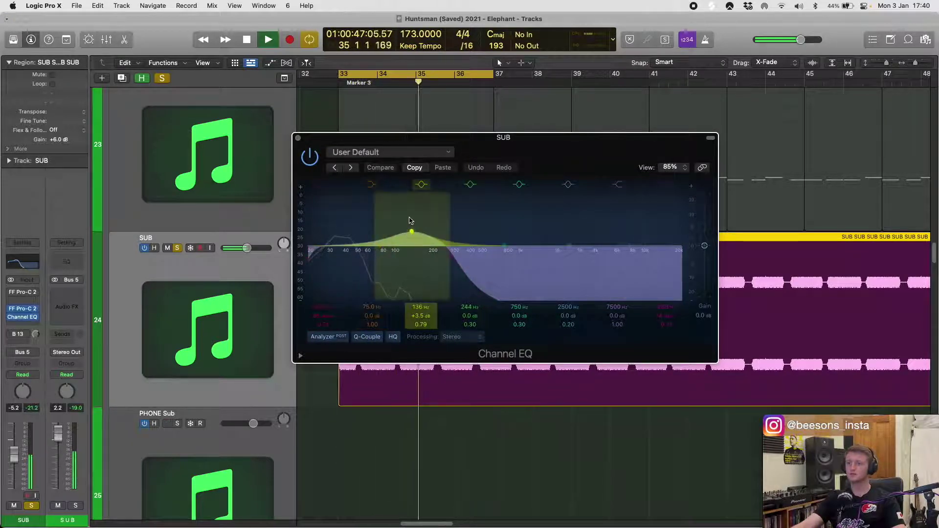
pyautogui.moveTo(410, 235)
pyautogui.mouseDown()
pyautogui.moveTo(407, 177)
pyautogui.moveTo(408, 227)
pyautogui.moveTo(407, 206)
pyautogui.moveTo(394, 239)
pyautogui.mouseUp()
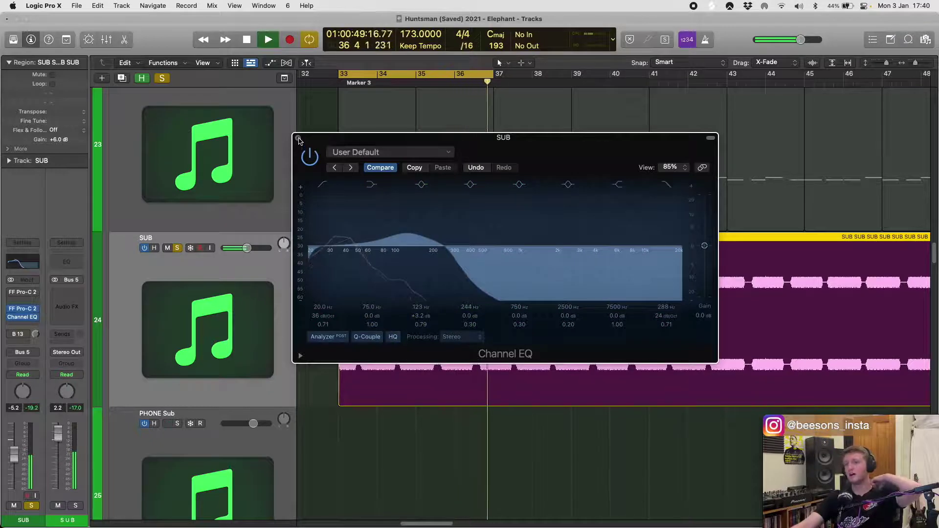
pyautogui.click(298, 138)
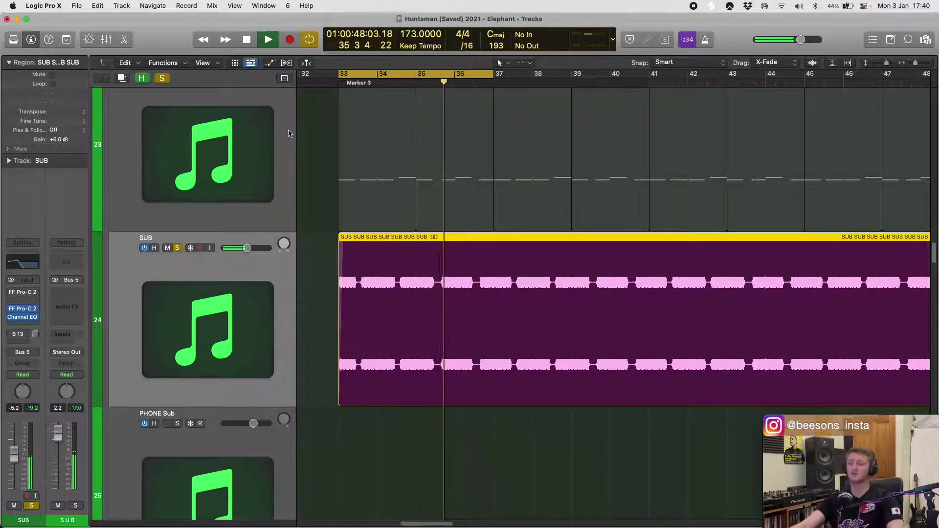
# - Return to the wider arrangement view, stop playback, unsolo the SUB track, and select the Beef Sub track
pyautogui.click(317, 254)
pyautogui.keyDown('ctrl'); pyautogui.keyDown('alt'); pyautogui.click(317, 254); pyautogui.keyUp('alt'); pyautogui.keyUp('ctrl')
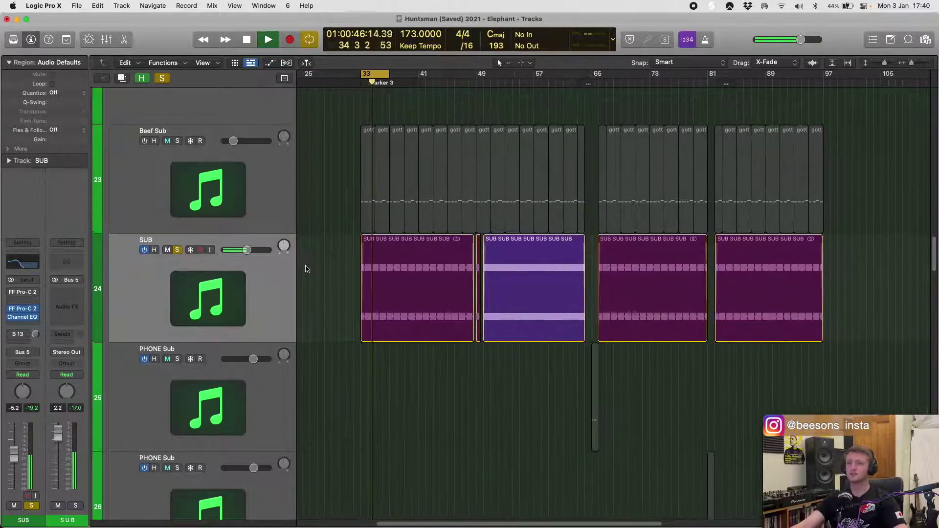
pyautogui.press('space')
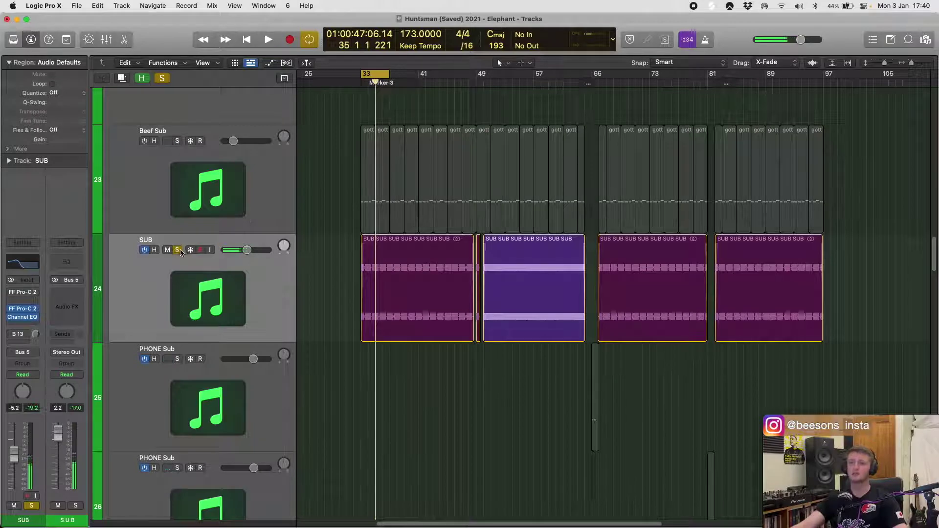
pyautogui.click(182, 158)
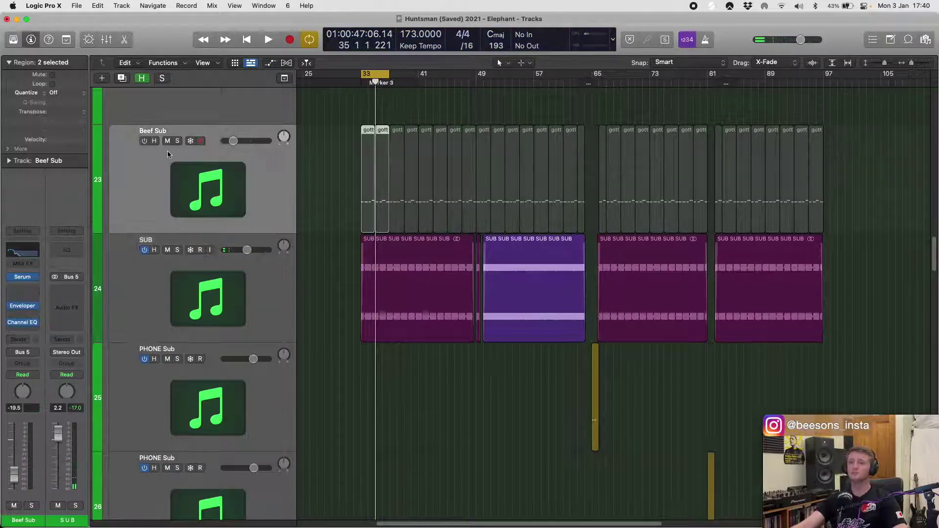
# - Cycle around the PHONE Sub region on track 25 near bar 65 and audition it with the other tracks
pyautogui.hscroll(2, 463, 353)
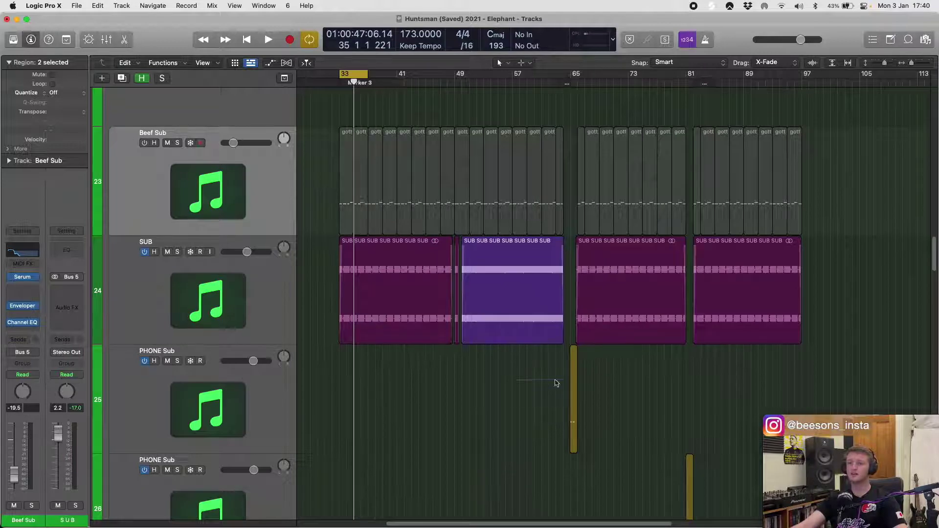
pyautogui.click(573, 381)
pyautogui.press('u')
pyautogui.press('space')
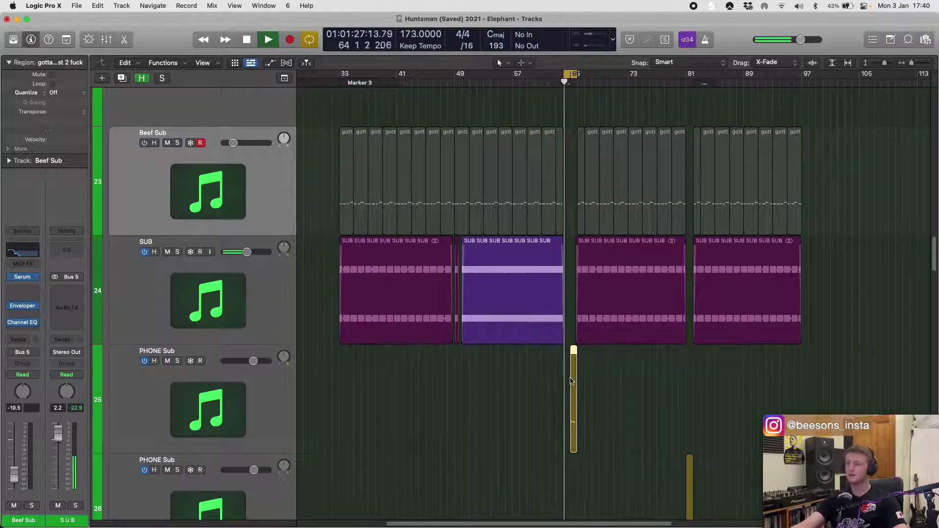
pyautogui.scroll(3, 572, 381)
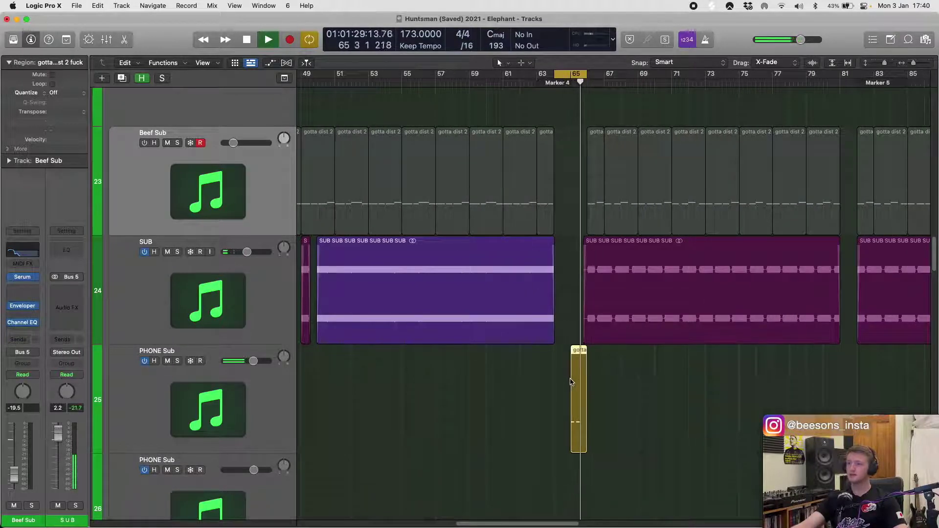
pyautogui.press('space')
pyautogui.scroll(-3, 509, 412)
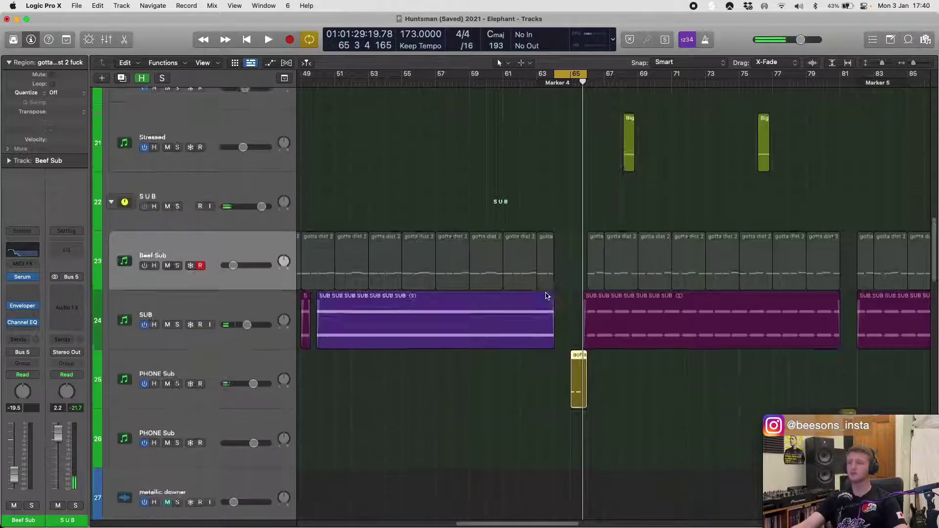
# - Unmute the PHONE stack, audition it with the PHONE Sub region near bar 65, and mute the stack again
pyautogui.scroll(-5, 533, 352)
pyautogui.scroll(8, 399, 227)
pyautogui.scroll(-6, 460, 254)
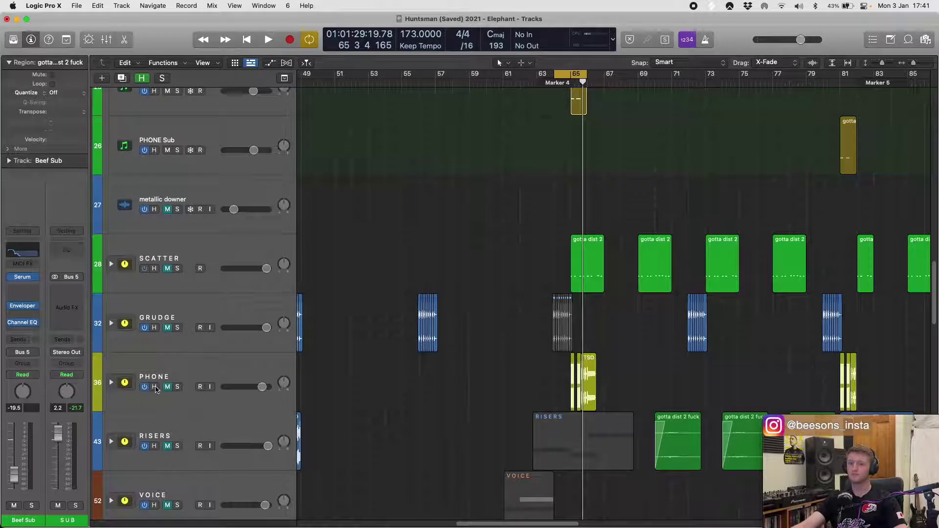
pyautogui.click(162, 387)
pyautogui.press('space')
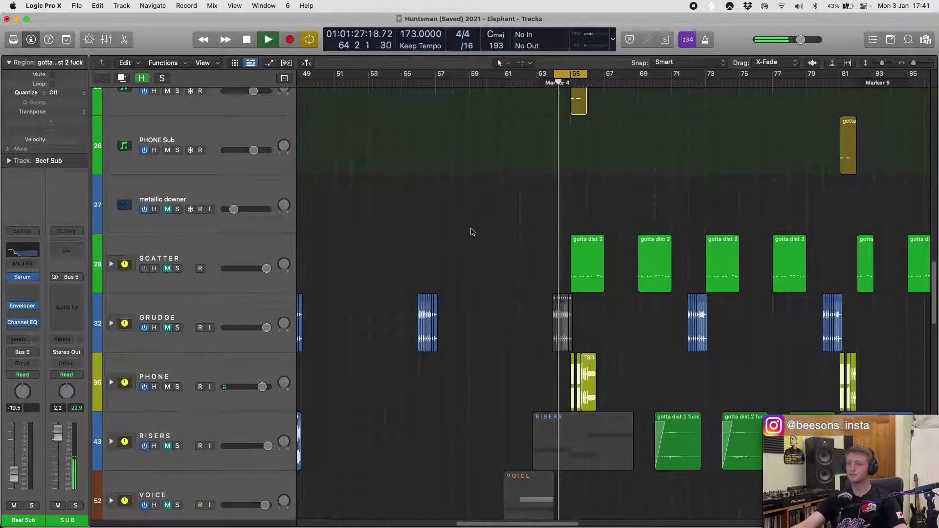
pyautogui.press('super+Right')
pyautogui.press('space')
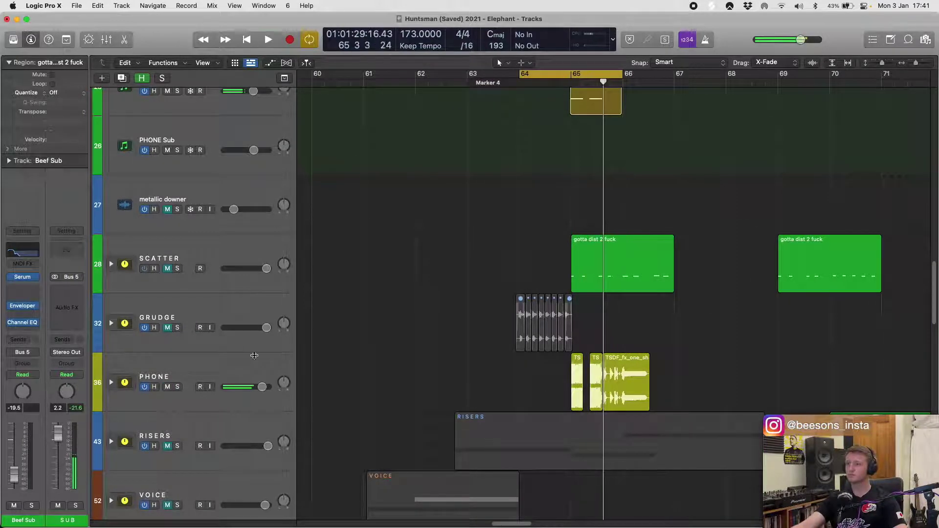
pyautogui.click(169, 376)
pyautogui.press('super+Up')
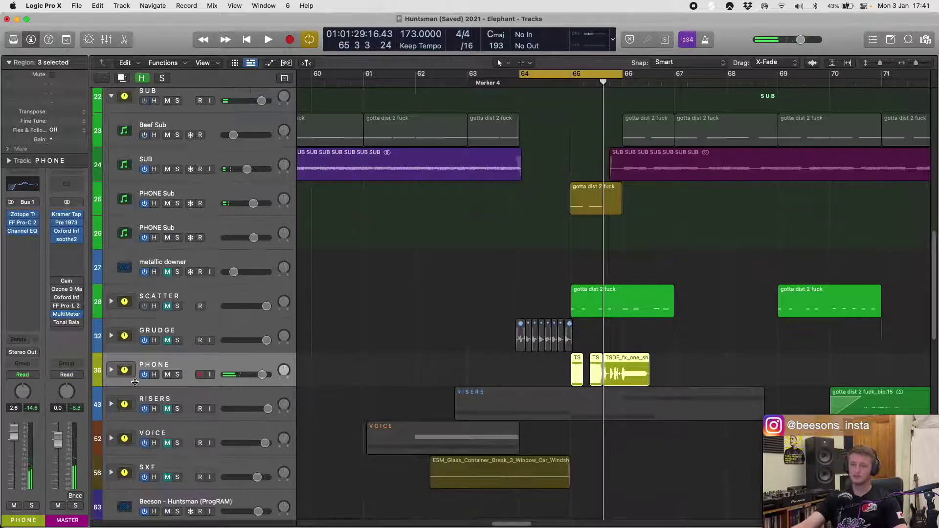
pyautogui.click(167, 375)
pyautogui.scroll(4, 173, 365)
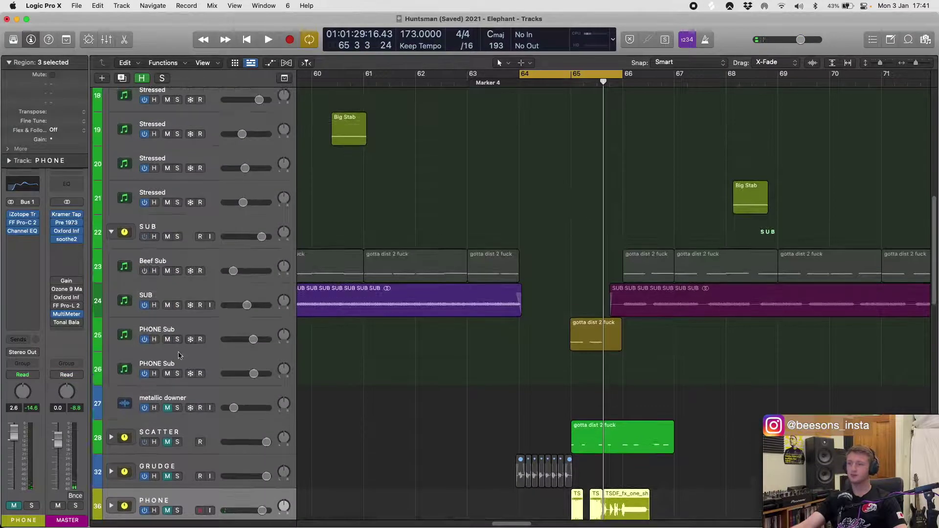
# - Open the Serum instrument of the Beef Sub track and inspect its oscillator settings
pyautogui.click(228, 327)
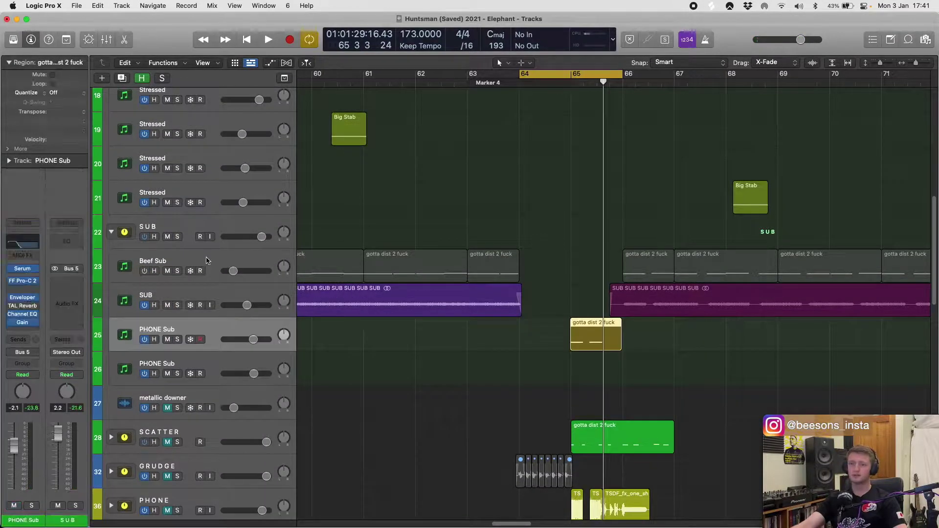
pyautogui.click(206, 260)
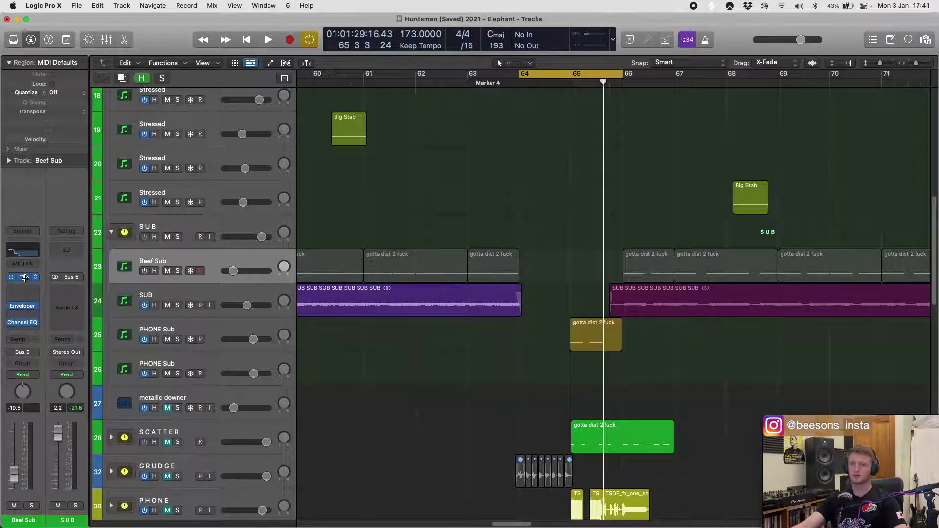
pyautogui.press('v')
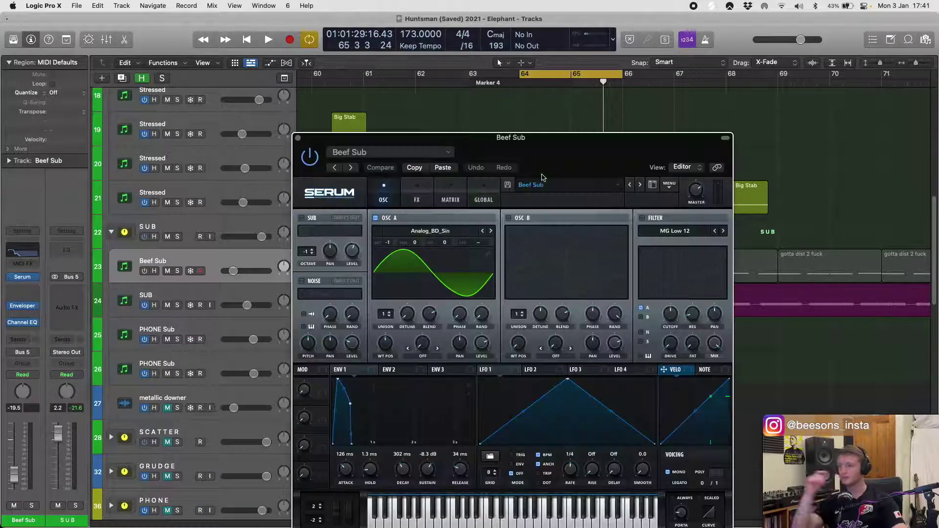
pyautogui.moveTo(547, 148); pyautogui.dragTo(555, 120)
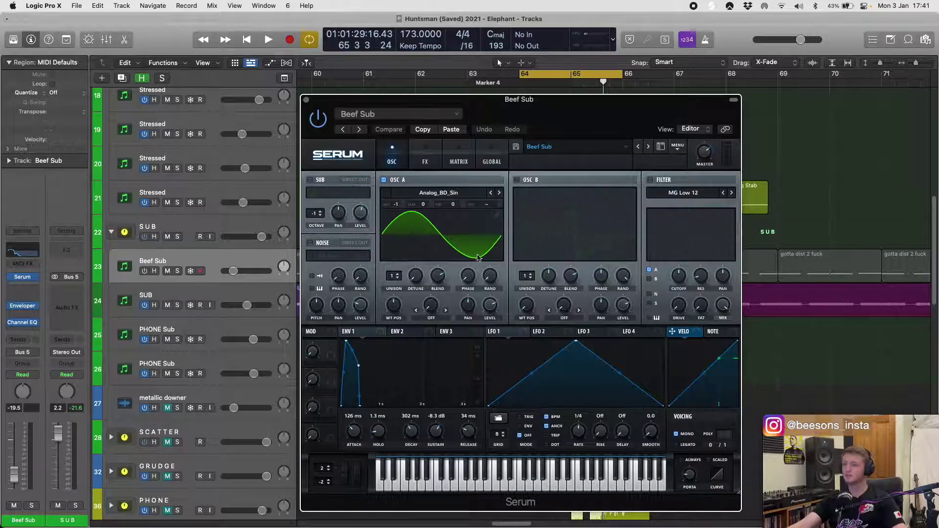
# - Inspect the multiband compressor in the Beef Sub's Serum effects during brief playback, and close the plug-in
pyautogui.click(427, 159)
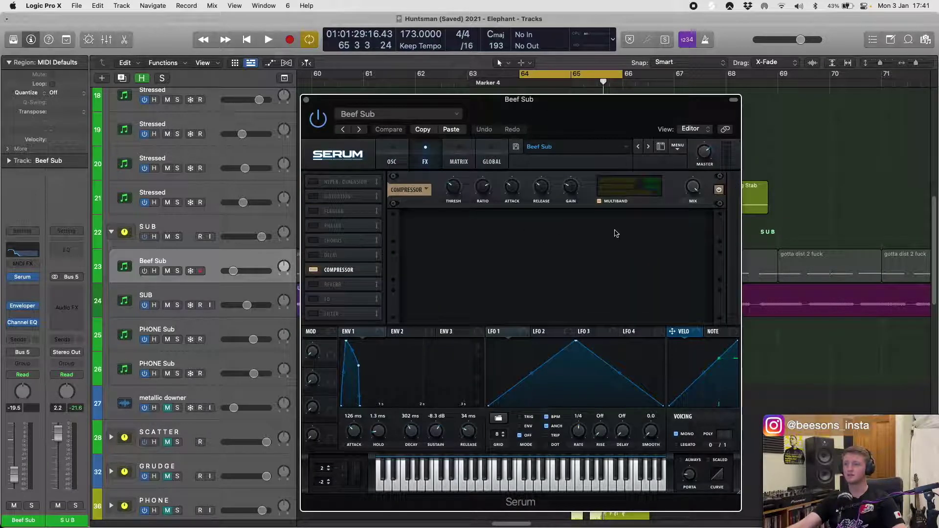
pyautogui.press('space')
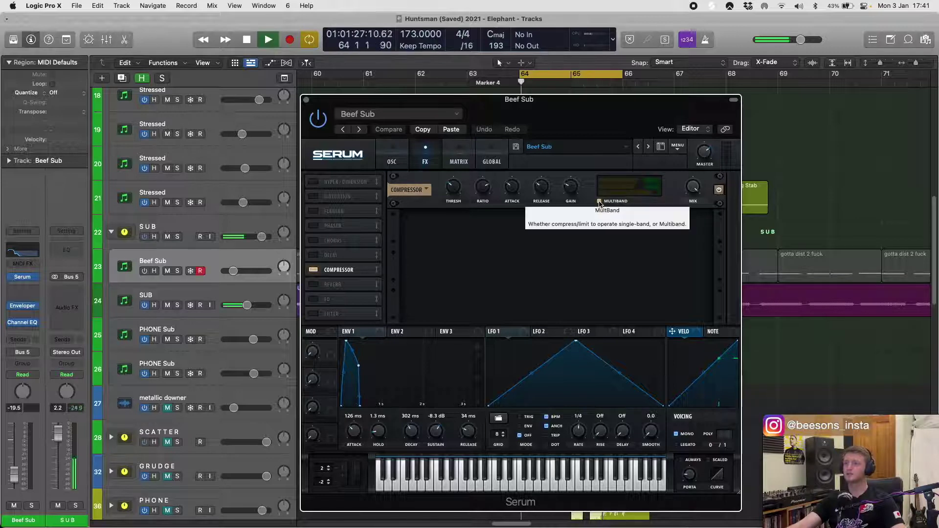
pyautogui.press('space')
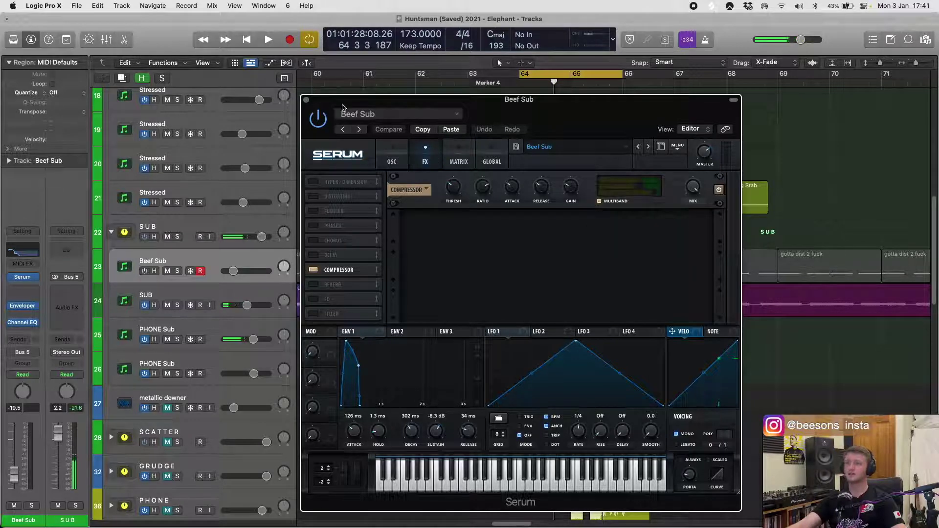
pyautogui.click(307, 100)
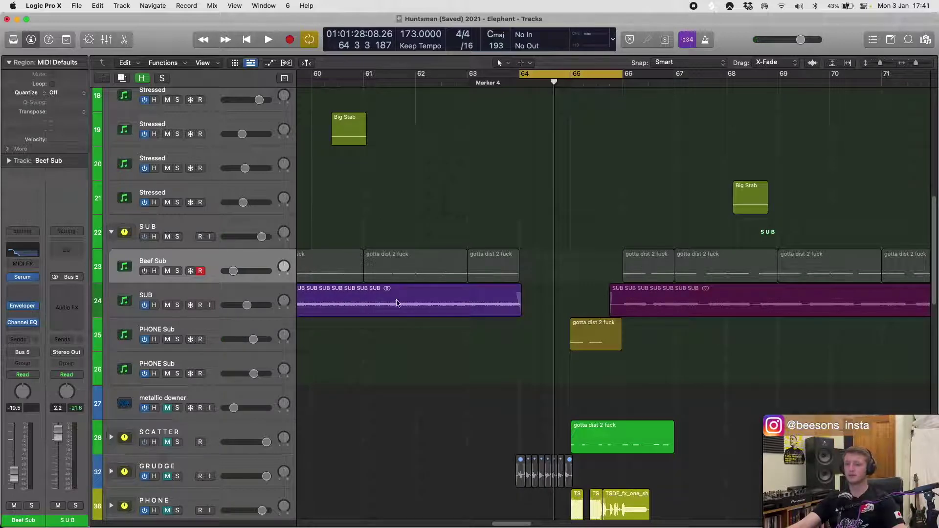
# - Hide the tracks flagged as hidden in the full arrangement and select the Stressed track 12
pyautogui.hscroll(2, 218, 253)
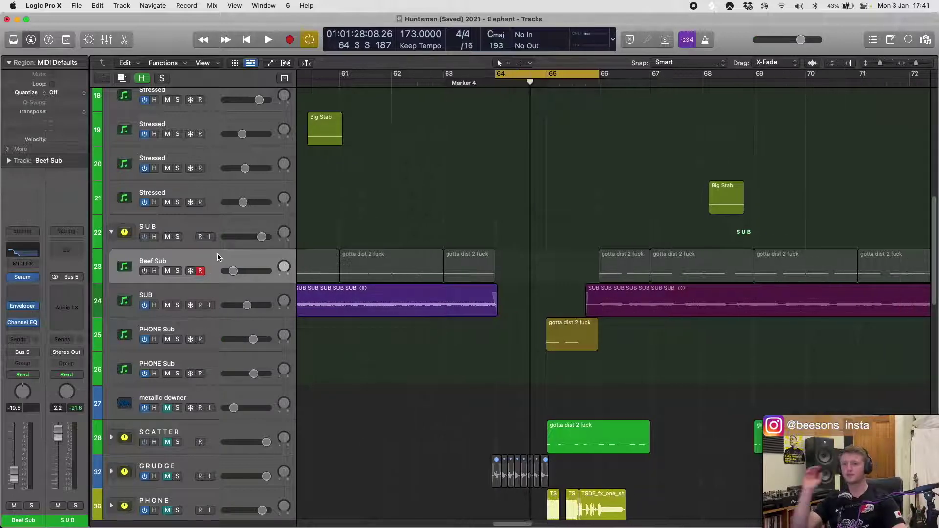
pyautogui.scroll(-5, 364, 255)
pyautogui.press('z')
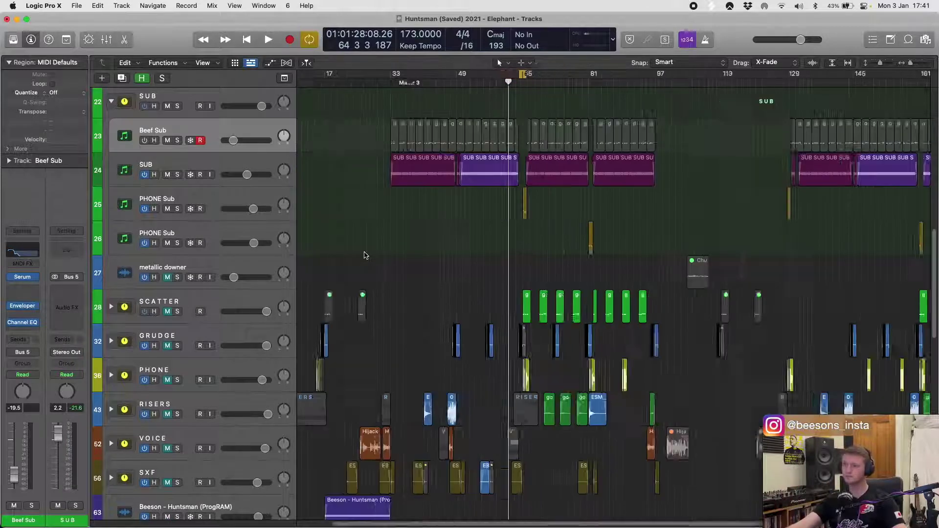
pyautogui.scroll(-1, 390, 236)
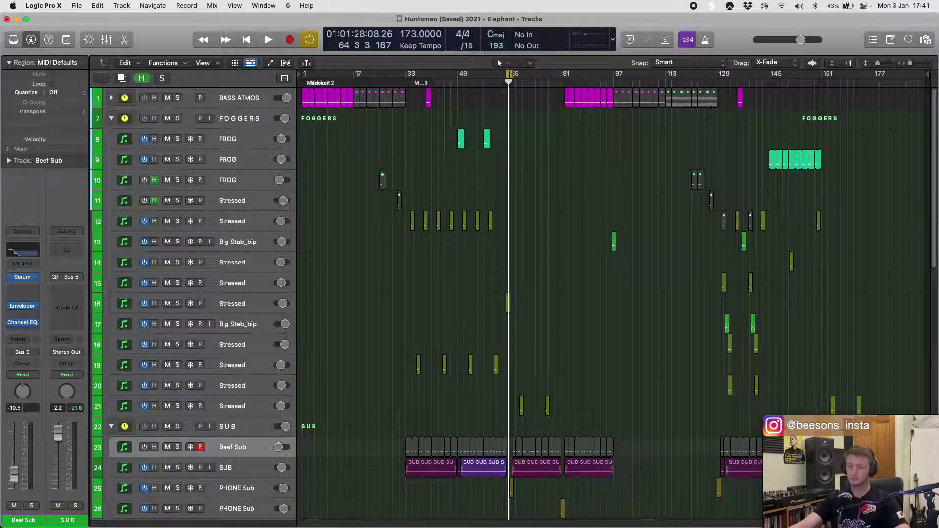
pyautogui.press('super+Up')
pyautogui.press('super+Up')
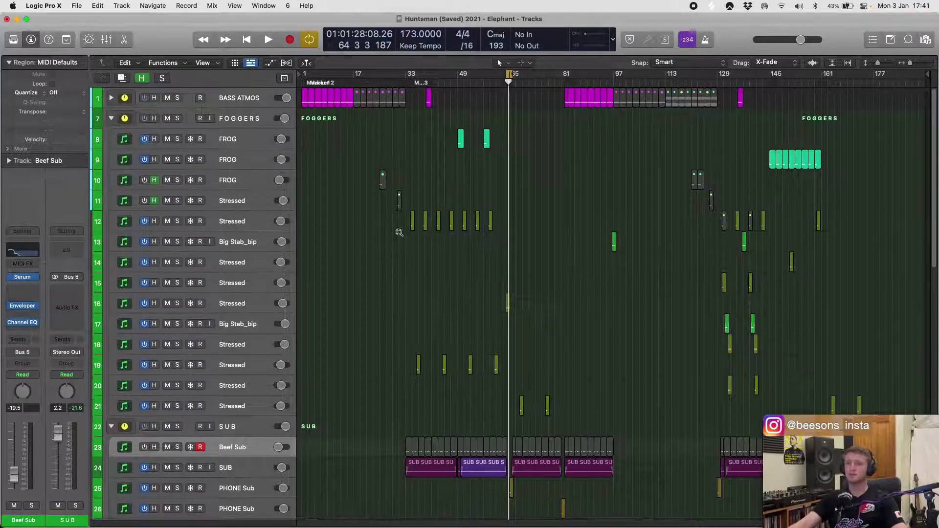
pyautogui.press('h')
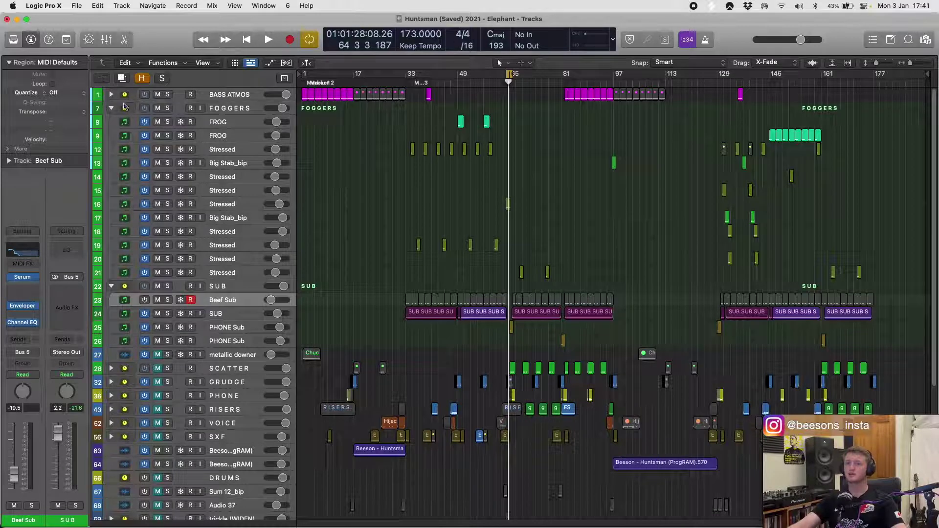
pyautogui.click(232, 138)
pyautogui.click(235, 149)
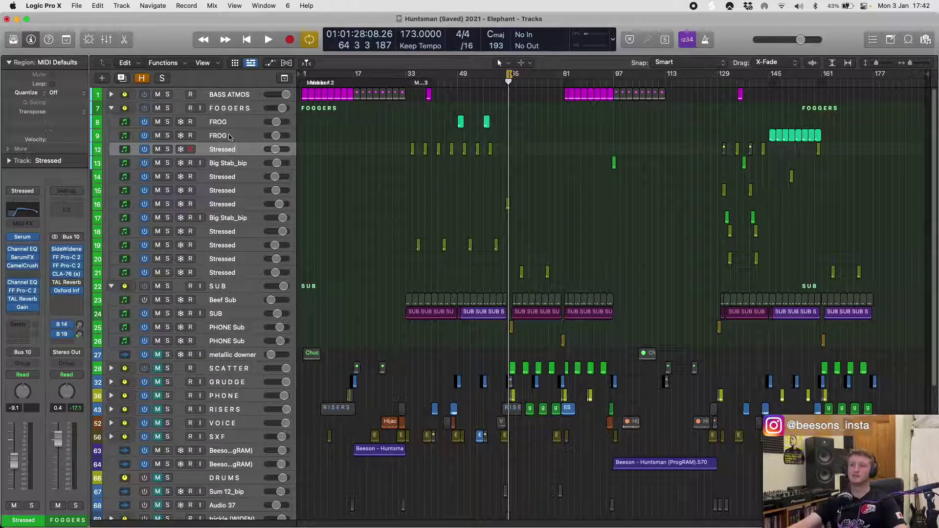
# - Collapse the FOGGERS and SUB track stacks with the whole track list in view
pyautogui.keyDown('ctrl'); pyautogui.keyDown('alt'); pyautogui.click(394, 182); pyautogui.keyUp('alt'); pyautogui.keyUp('ctrl')
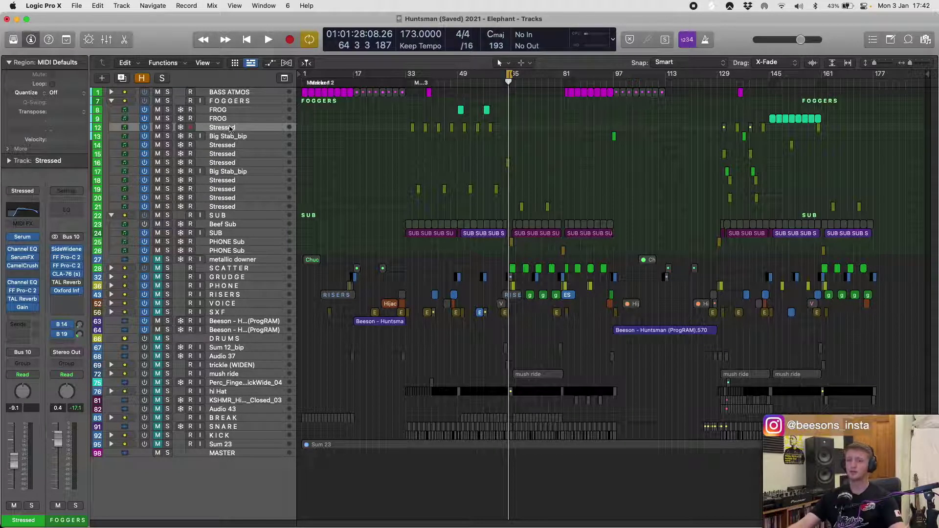
pyautogui.click(112, 100)
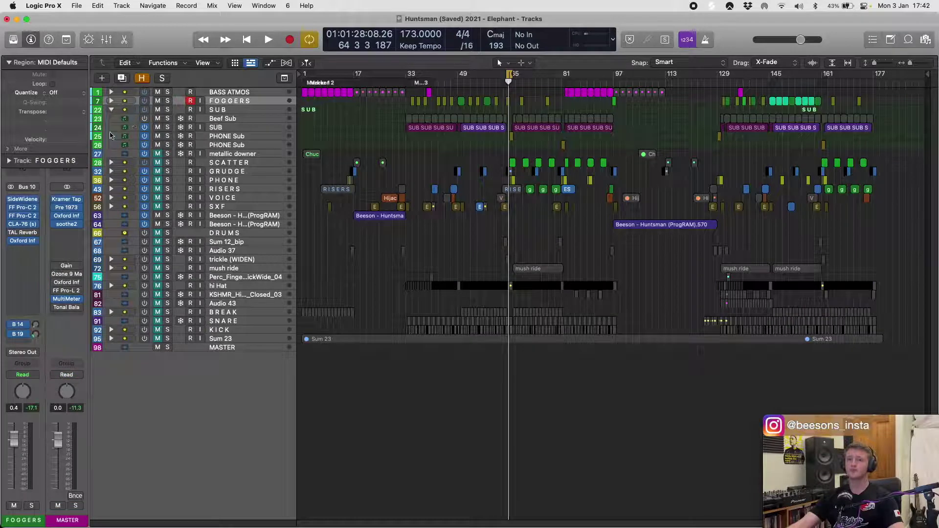
pyautogui.click(112, 110)
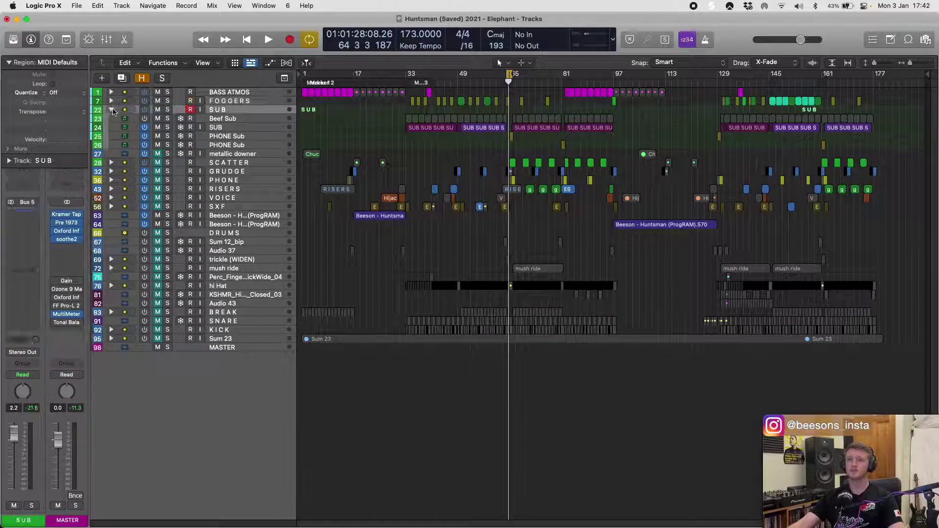
pyautogui.click(113, 110)
# - Select the track stacks from SCATTER through SXF and deselect their regions
pyautogui.click(209, 128)
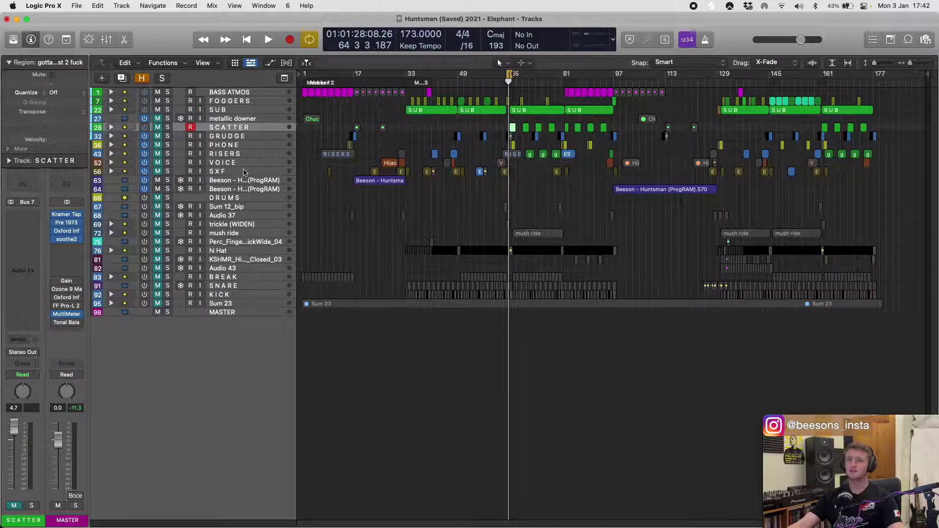
pyautogui.keyDown('shift'); pyautogui.click(244, 172); pyautogui.keyUp('shift')
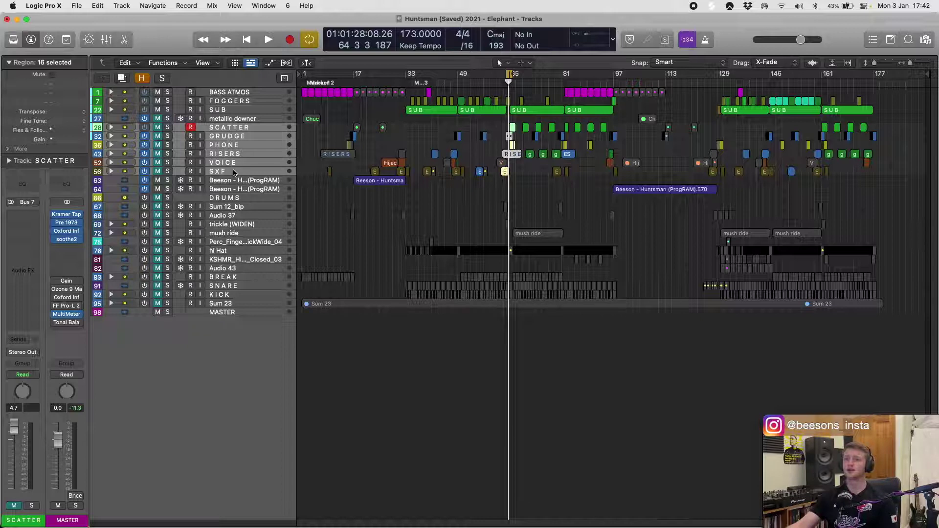
pyautogui.click(314, 133)
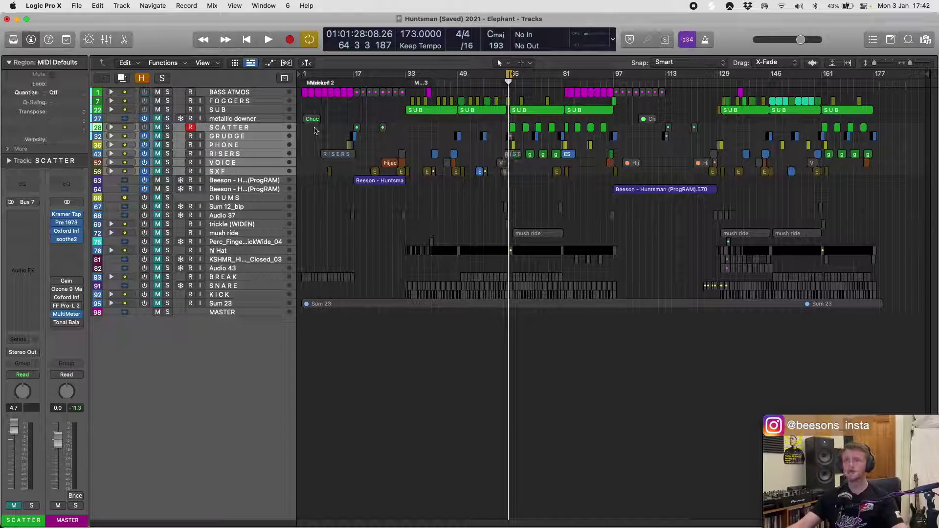